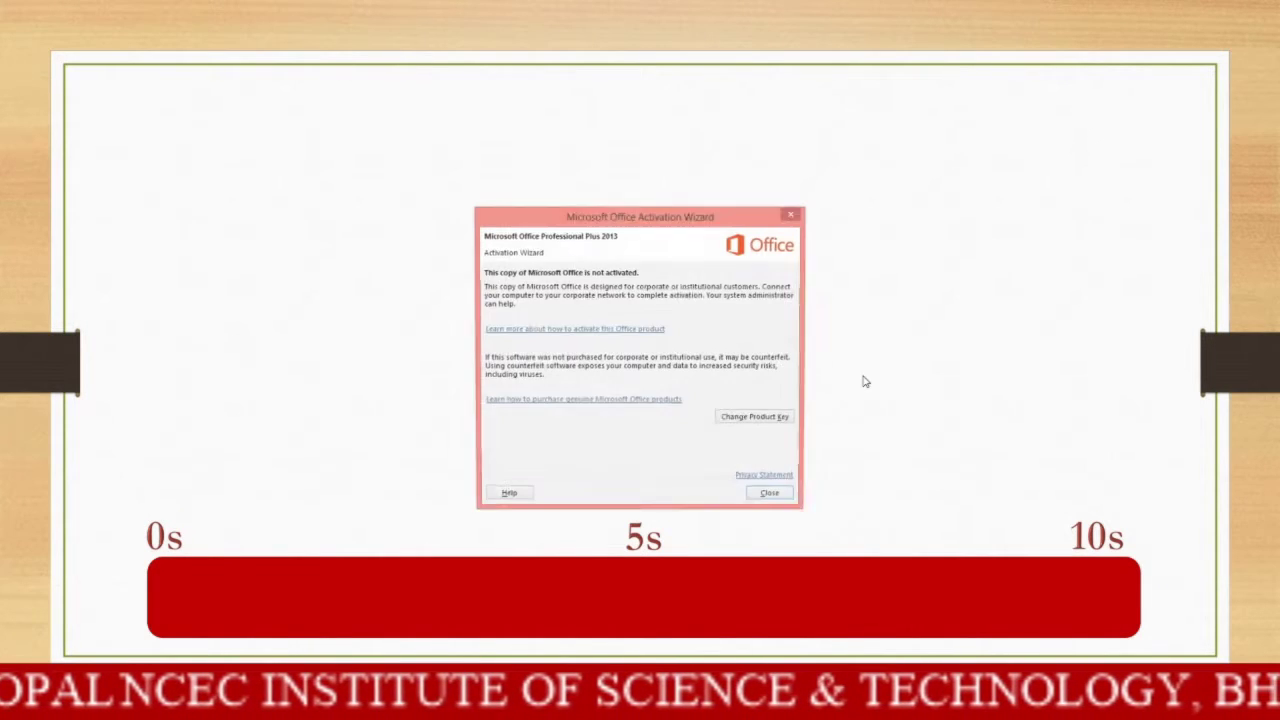
Dismiss the Office activation notice and play the existing slides through to the end of the show.
left_click(789, 215)
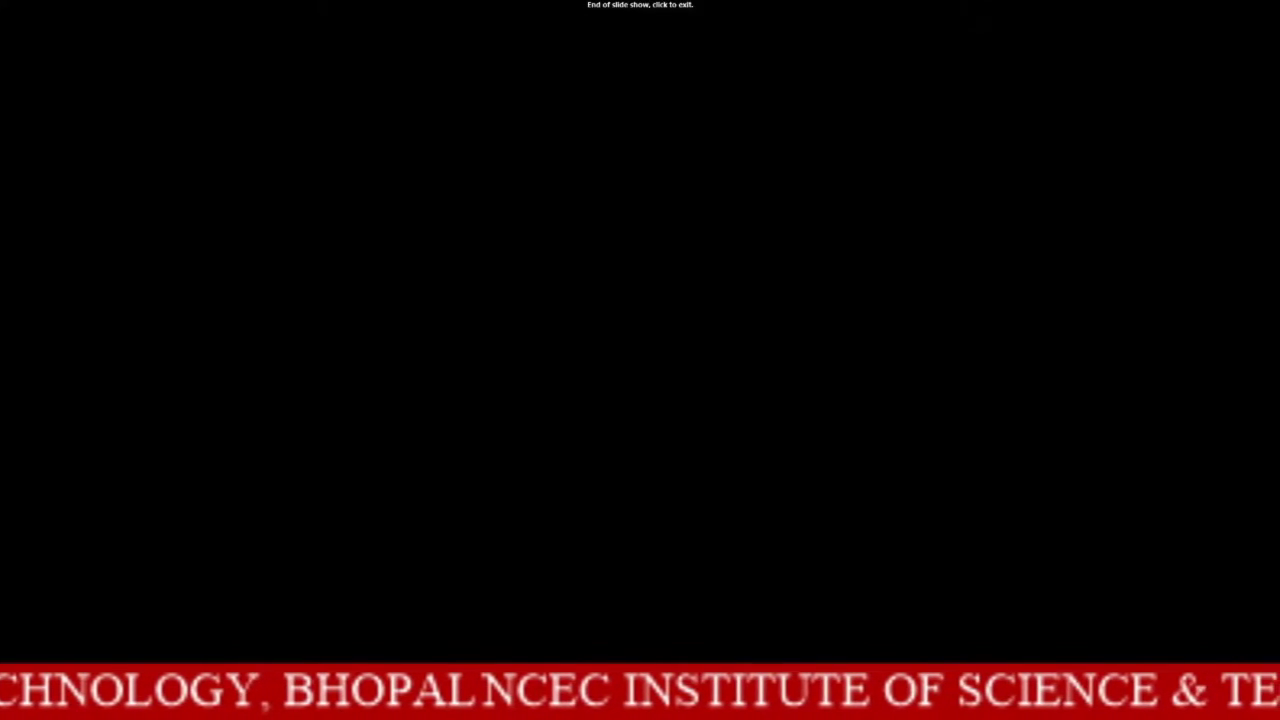
left_click(821, 260)
Add blank slide 3 and draw a green rounded rectangle 10" wide near the slide's top.
left_click(70, 258)
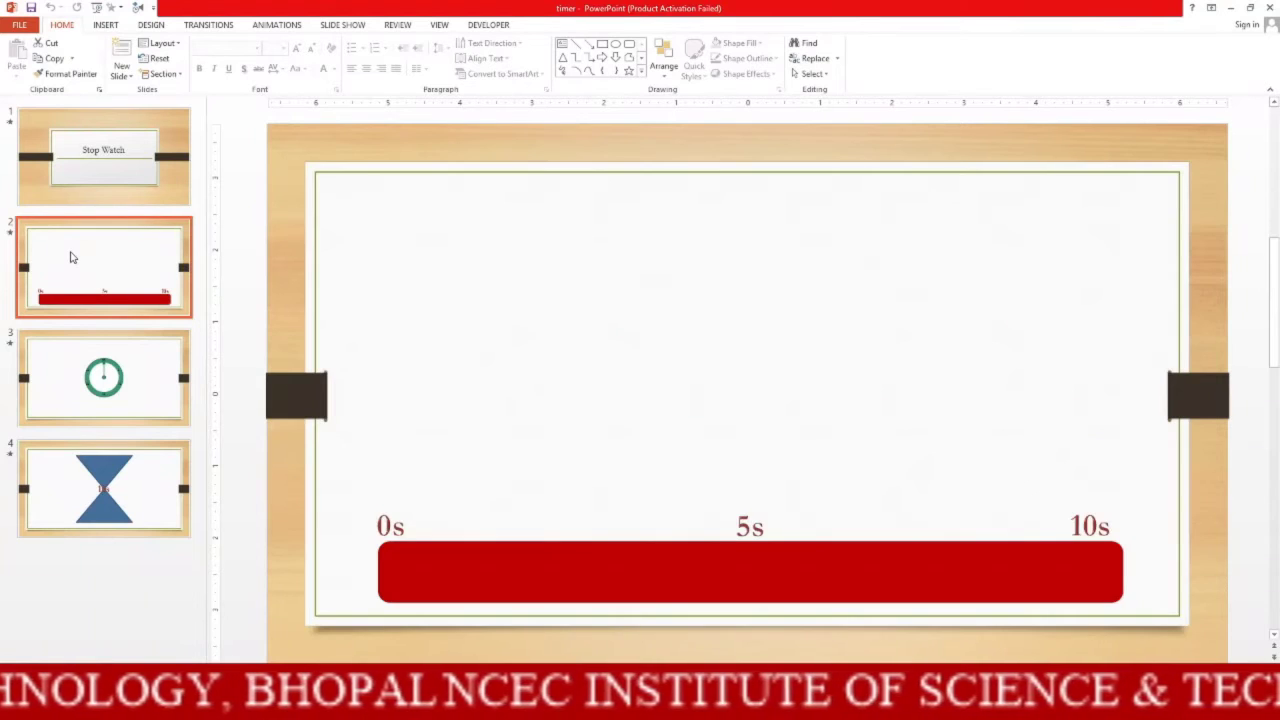
key("ctrl+m")
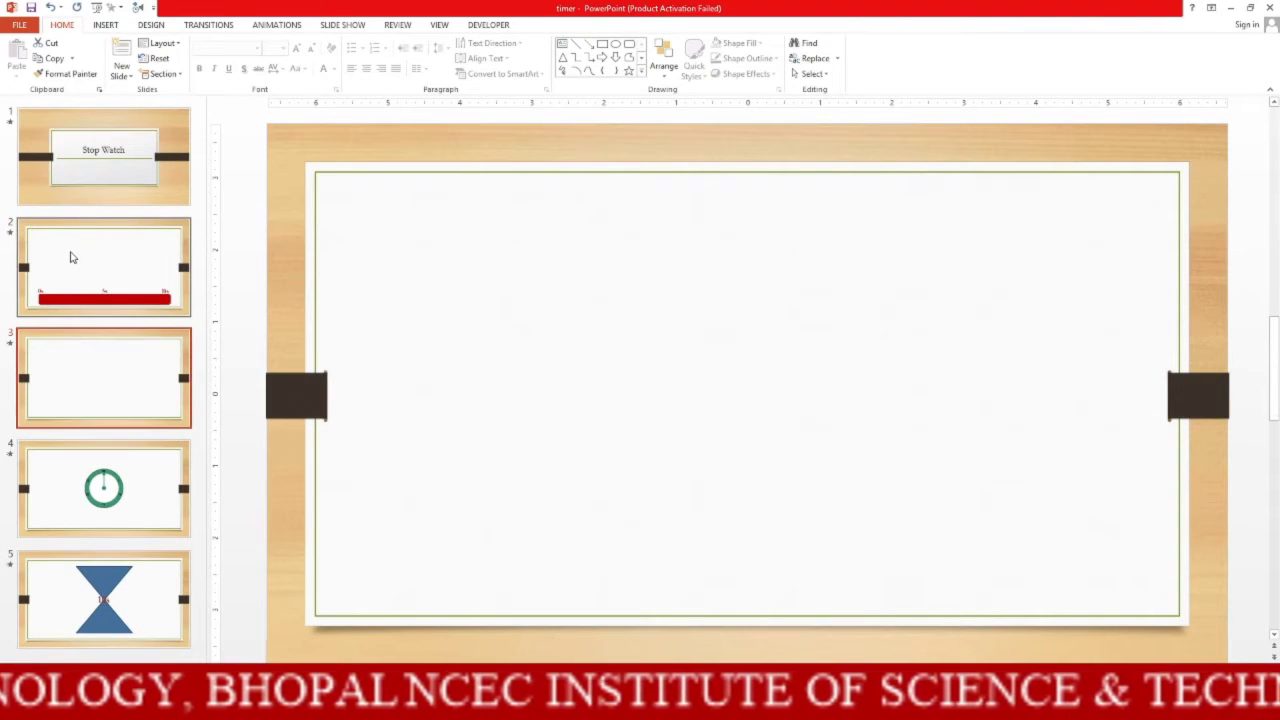
left_click(106, 25)
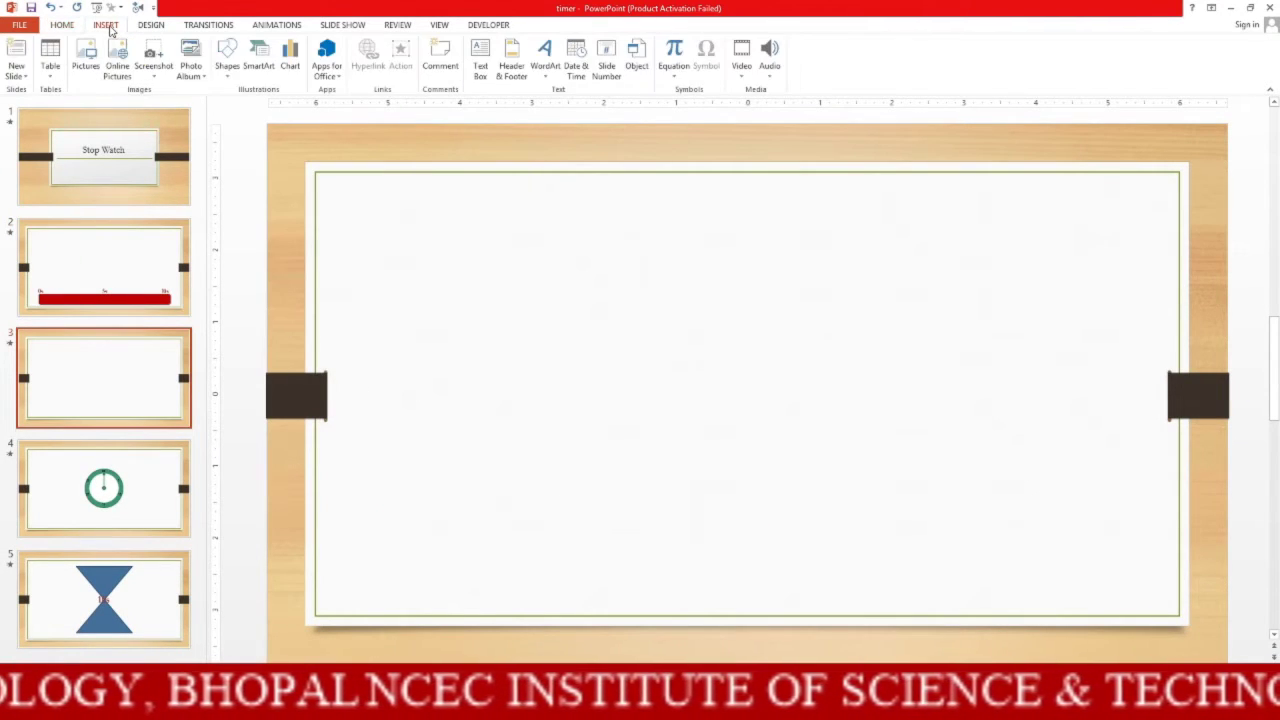
left_click(227, 60)
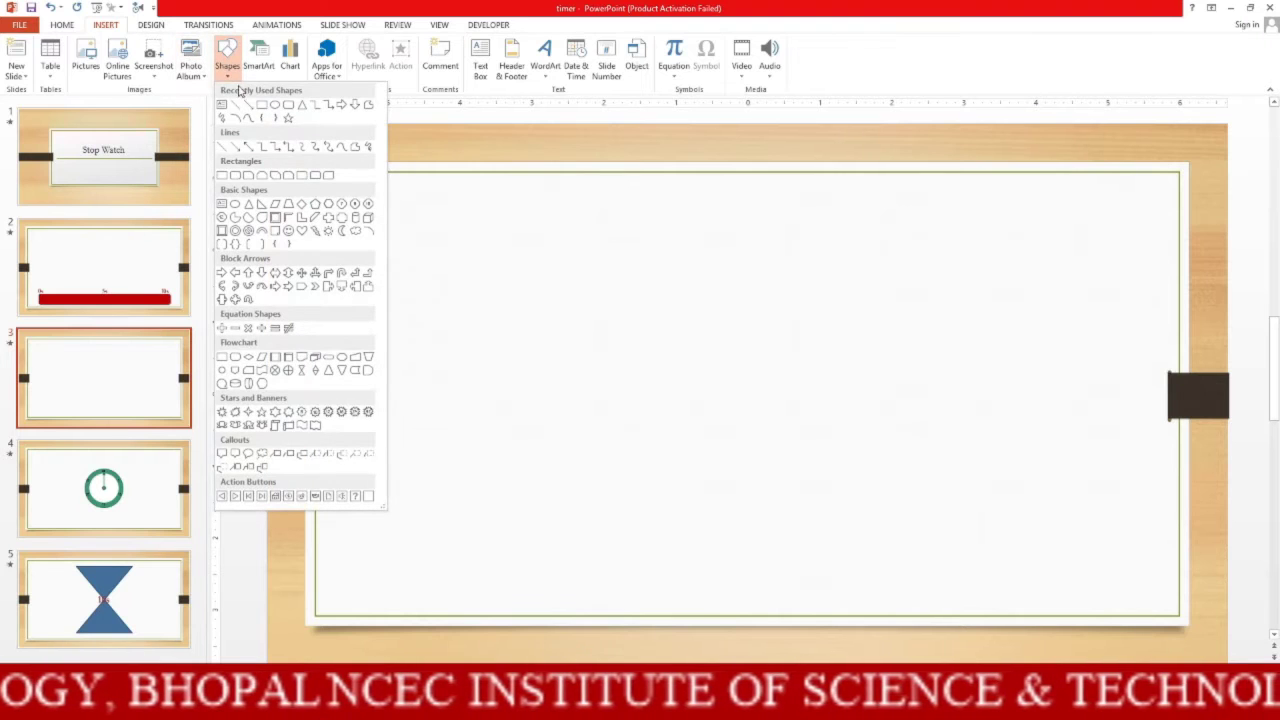
left_click(289, 105)
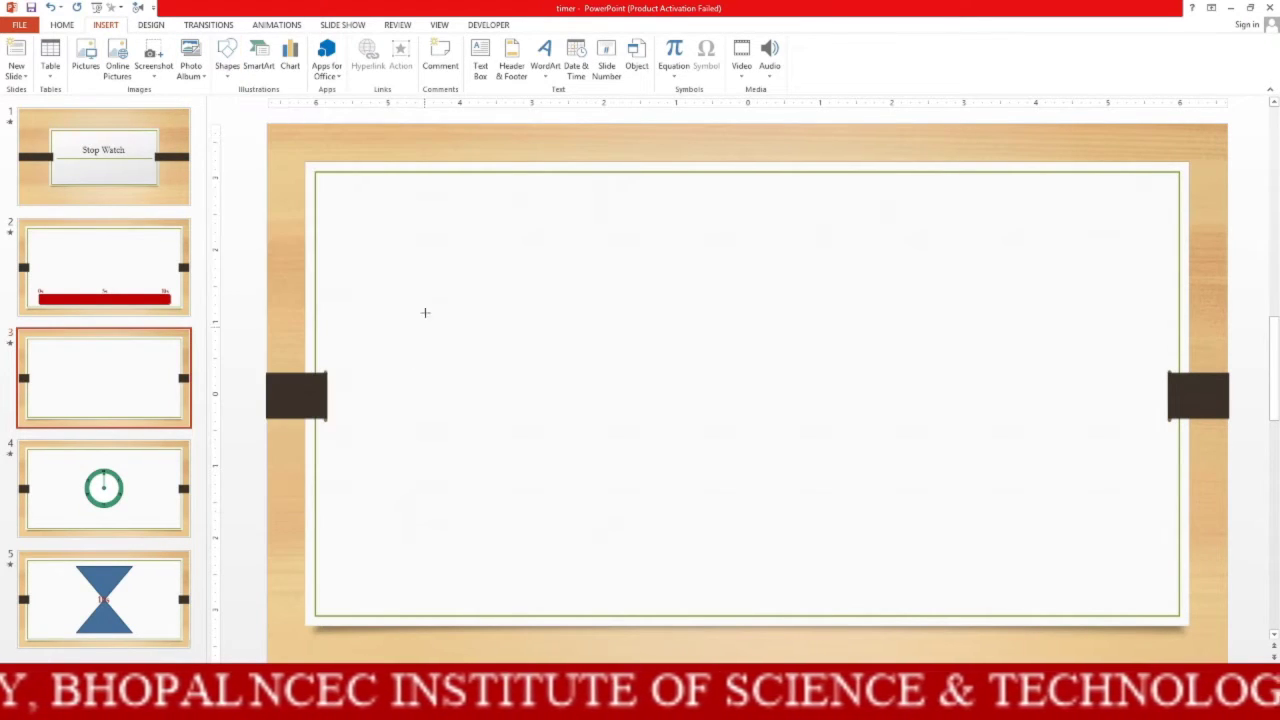
left_click_drag(442, 253, 1075, 321)
type("10")
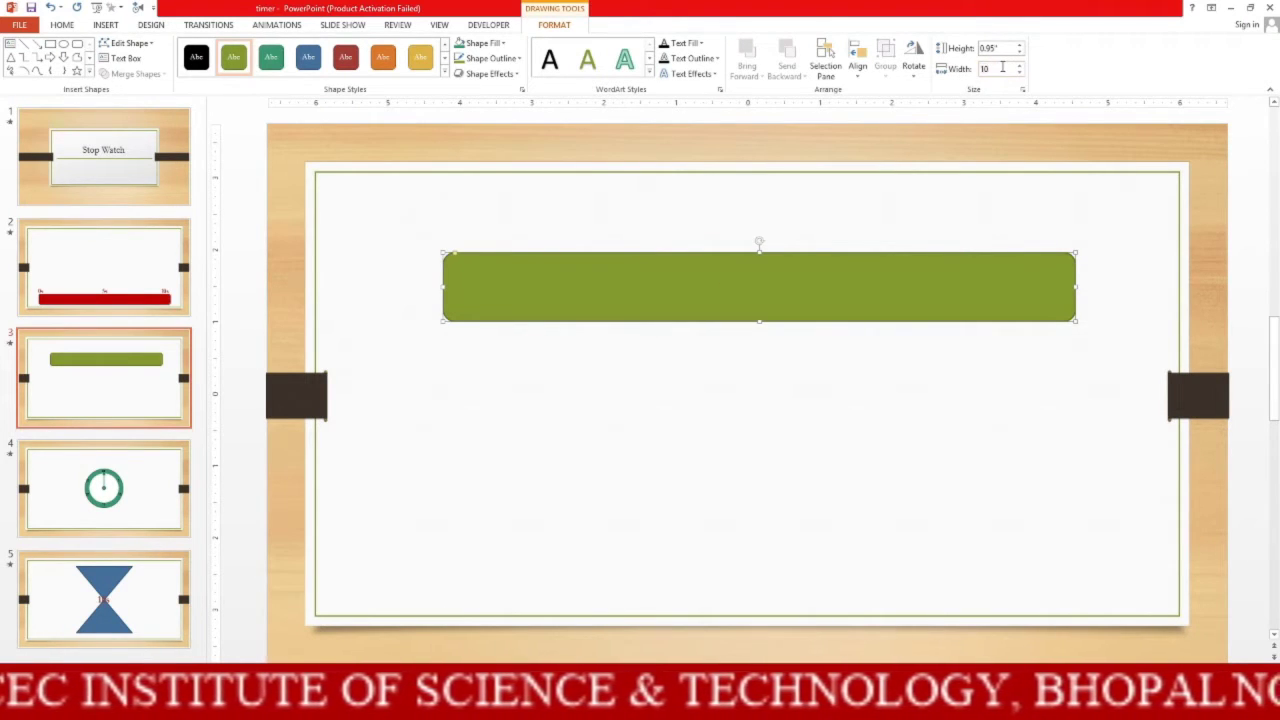
key("Return")
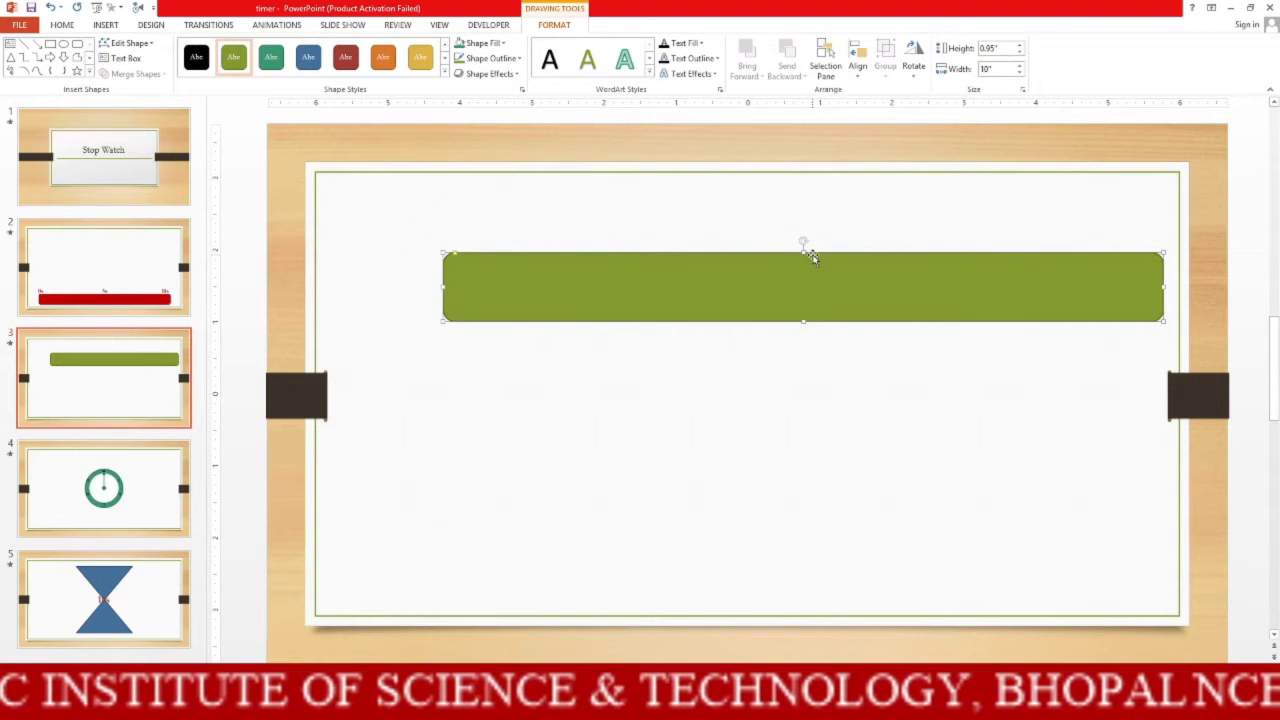
left_click_drag(858, 254, 826, 234)
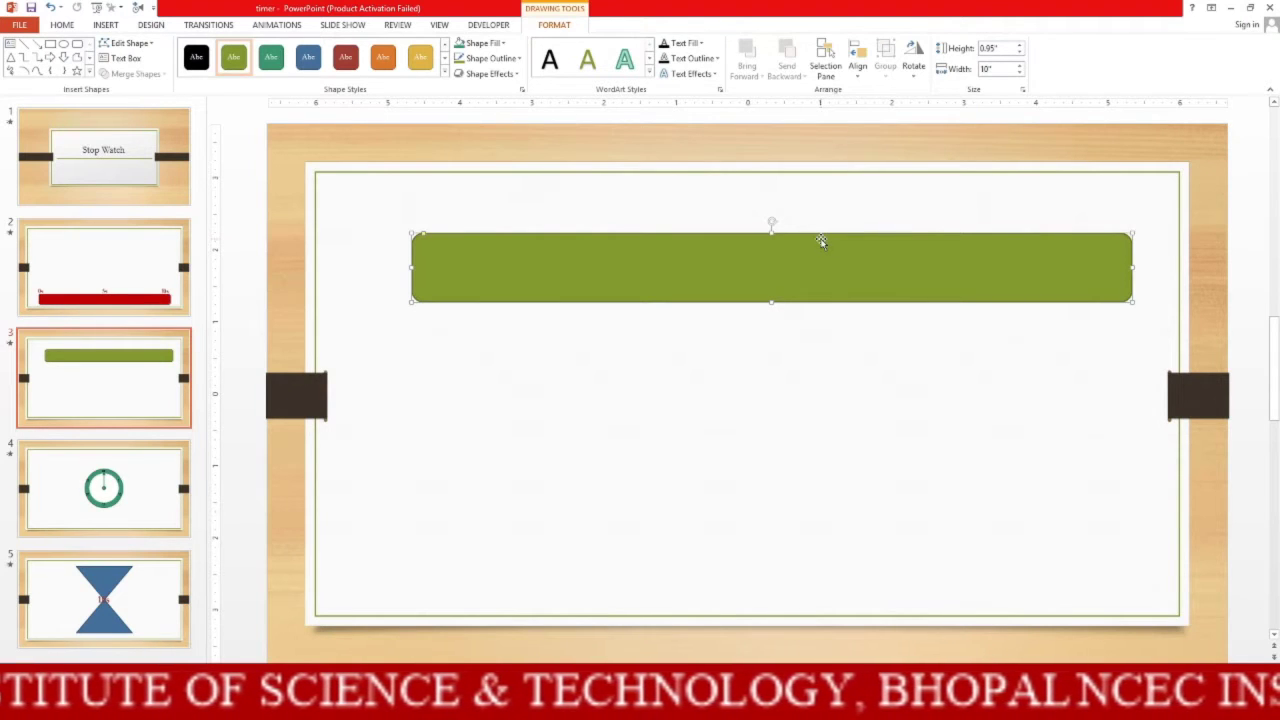
Copy and paste the green bar, moving the duplicate lower on the slide.
right_click(681, 259)
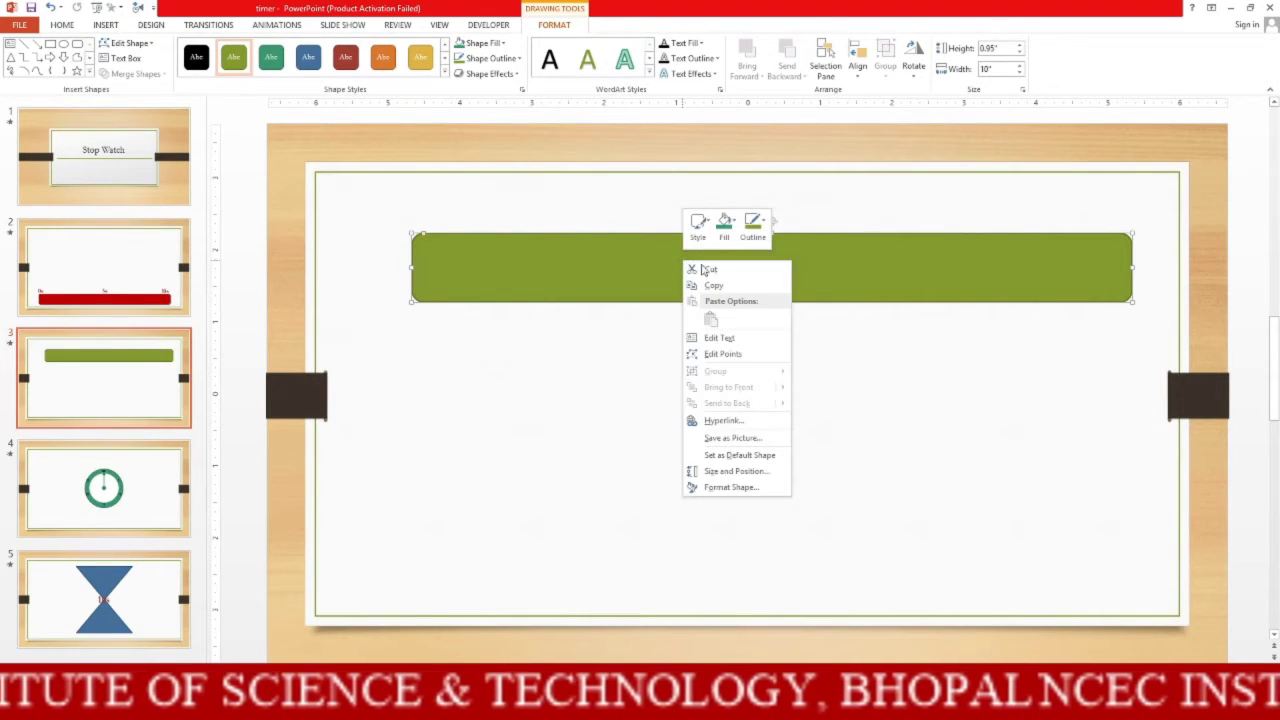
left_click(716, 290)
right_click(710, 267)
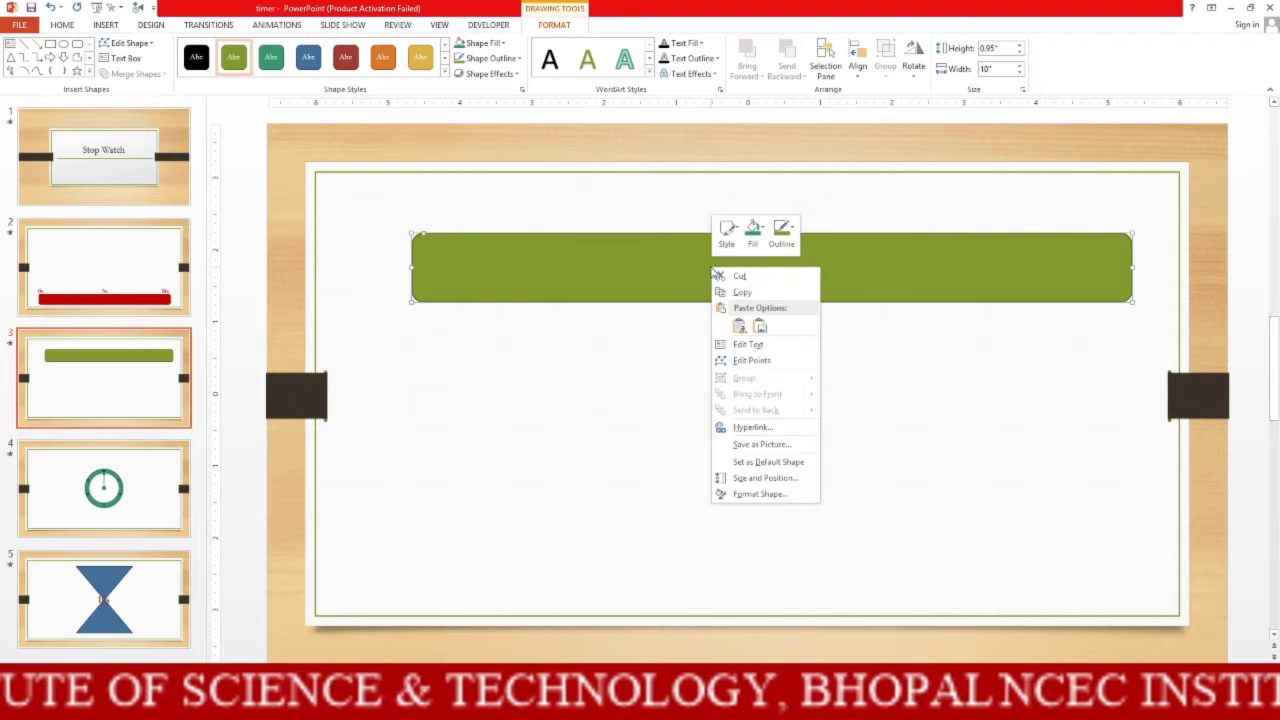
left_click(740, 330)
left_click_drag(737, 271, 725, 497)
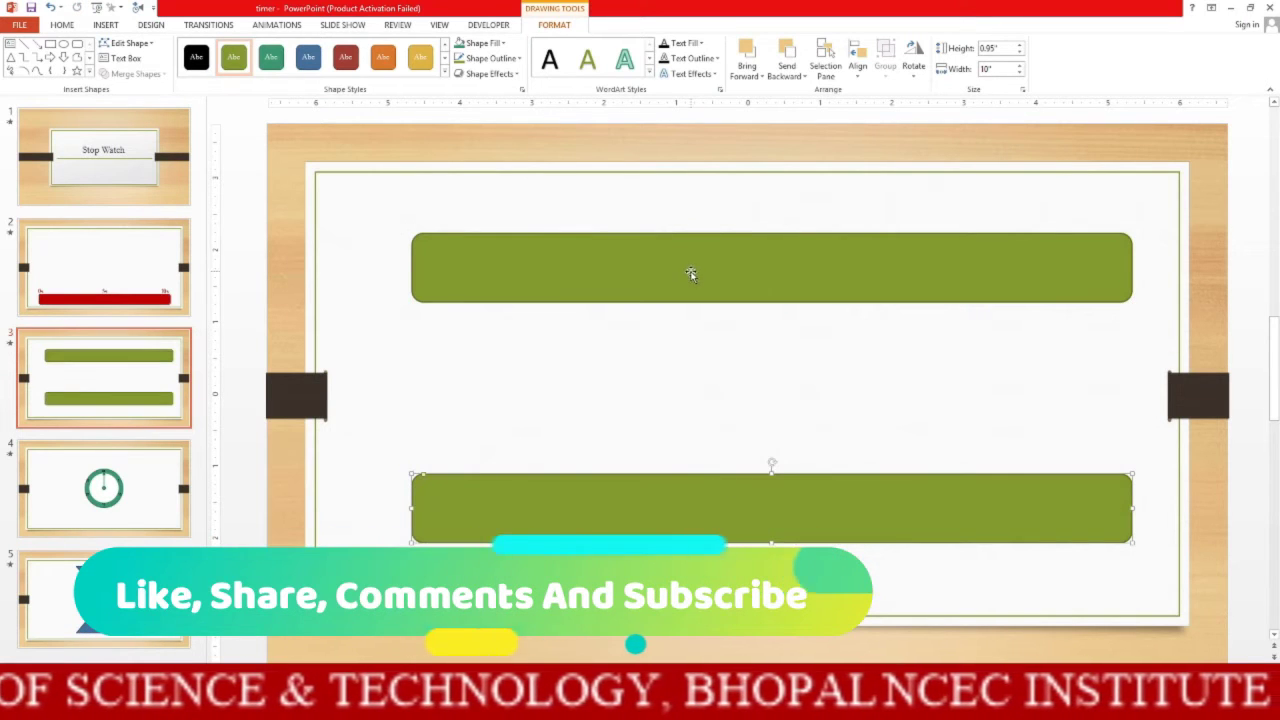
Make the top bar white with a green outline and stack it behind the green bar mid-slide.
left_click(689, 274)
left_click(445, 74)
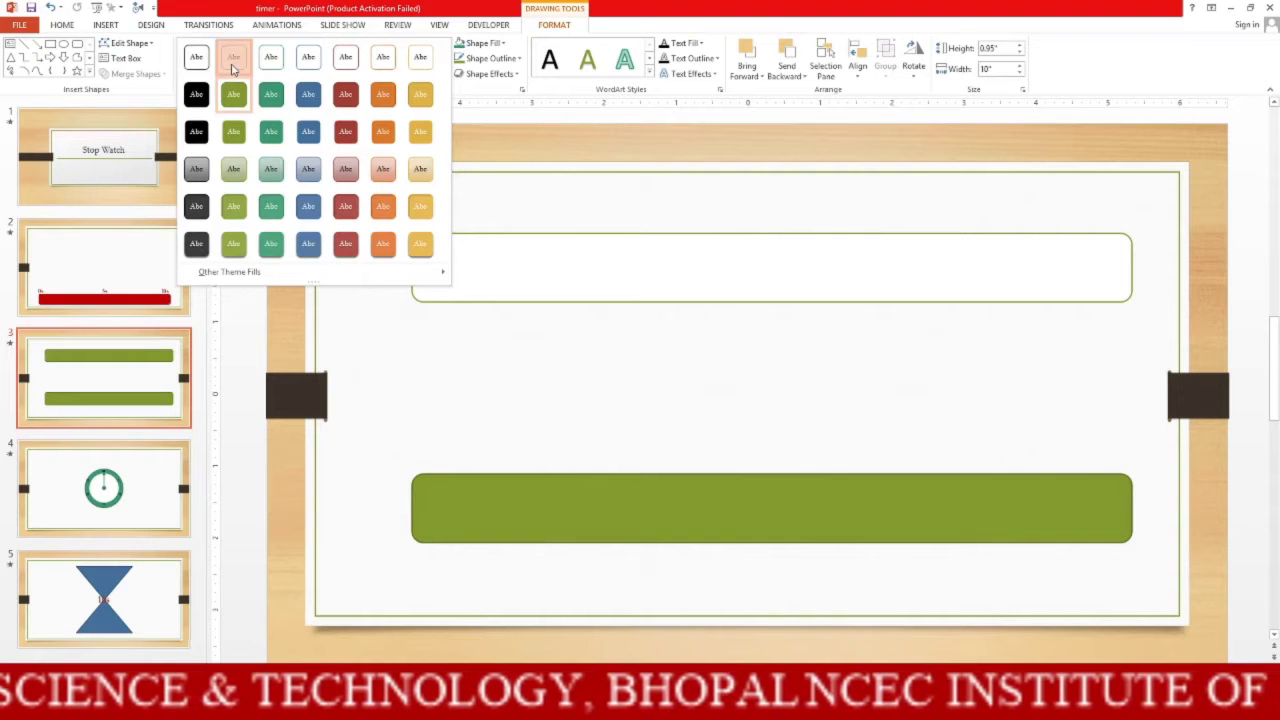
left_click(232, 60)
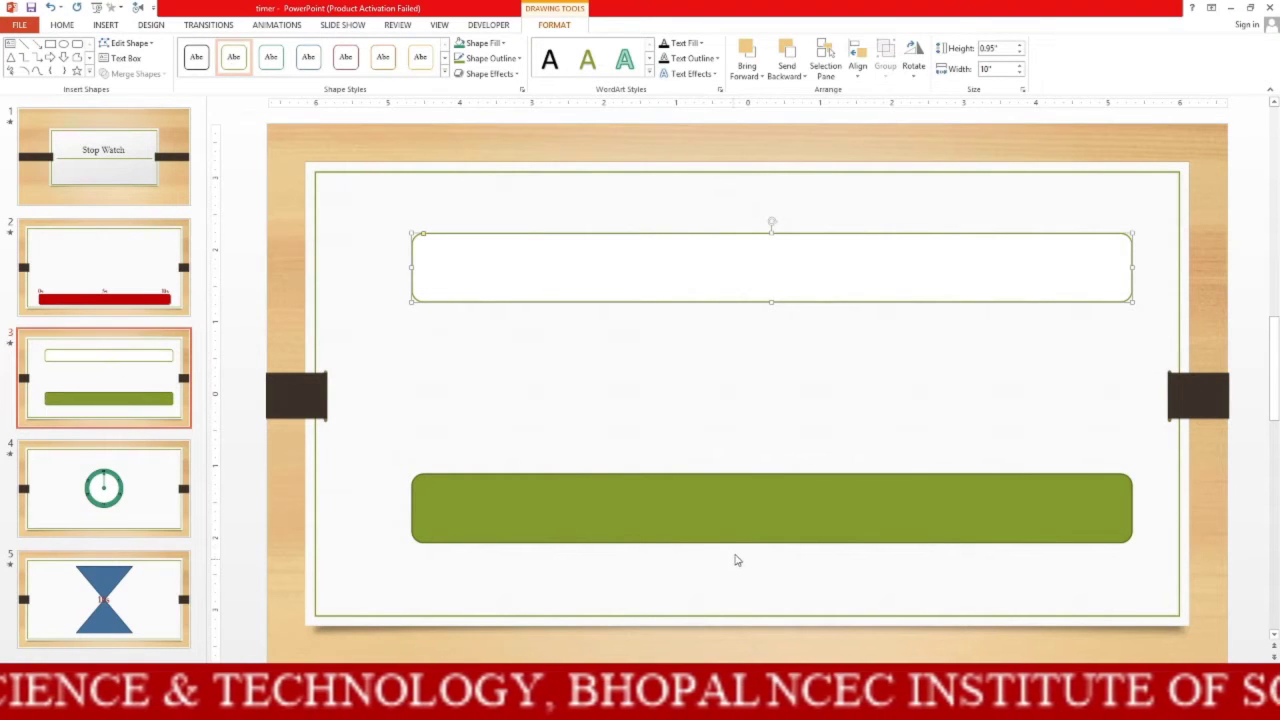
left_click_drag(727, 519, 726, 417)
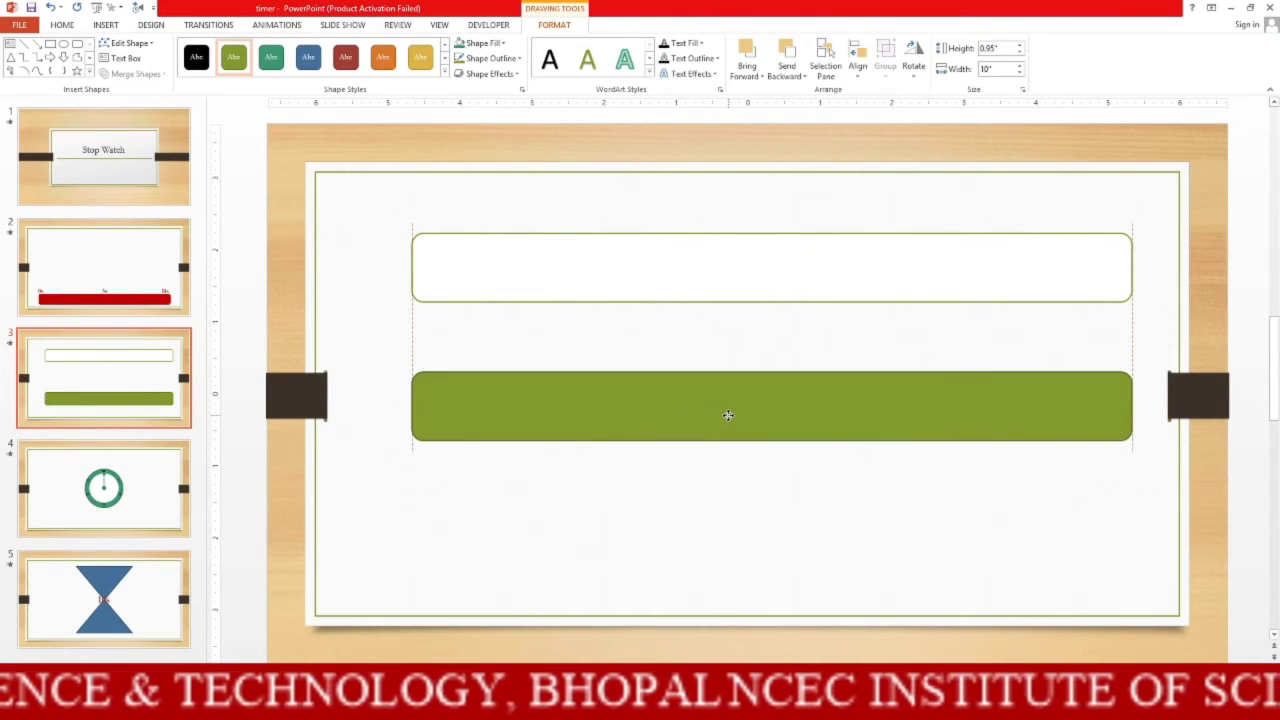
left_click_drag(690, 244, 695, 374)
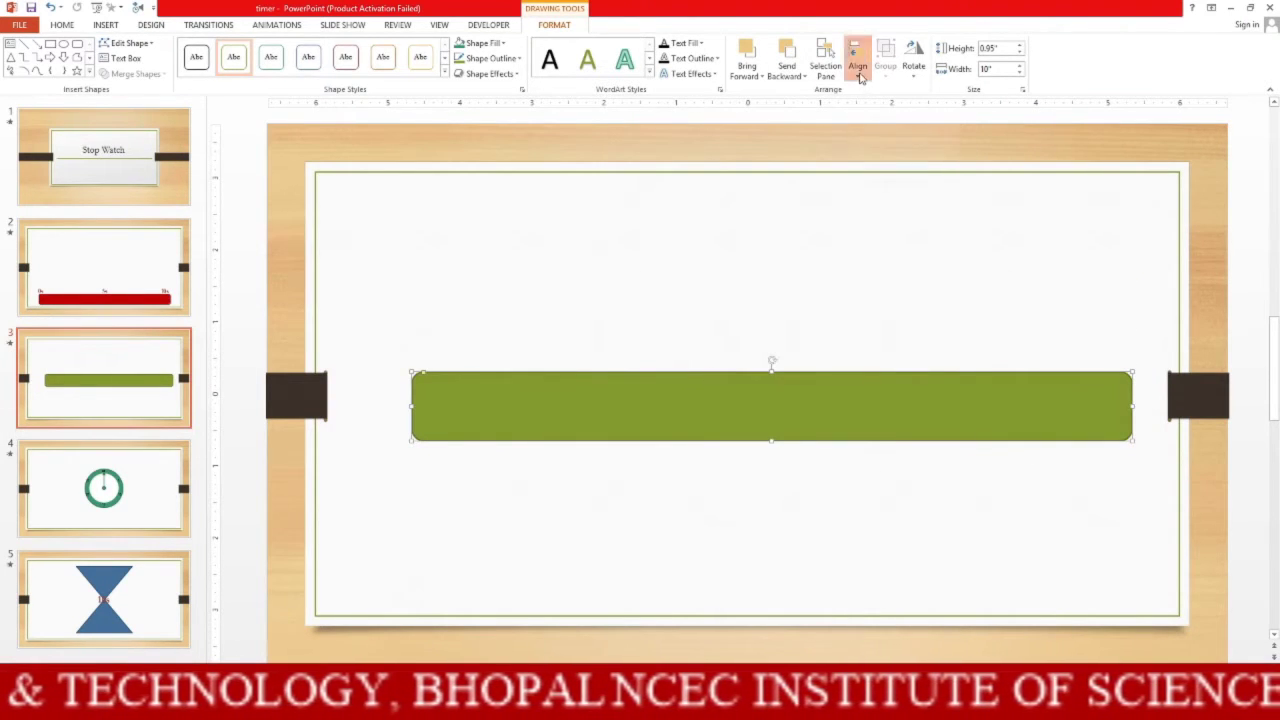
Centre the white bar horizontally and vertically on the slide.
left_click(859, 70)
left_click(887, 104)
left_click(858, 70)
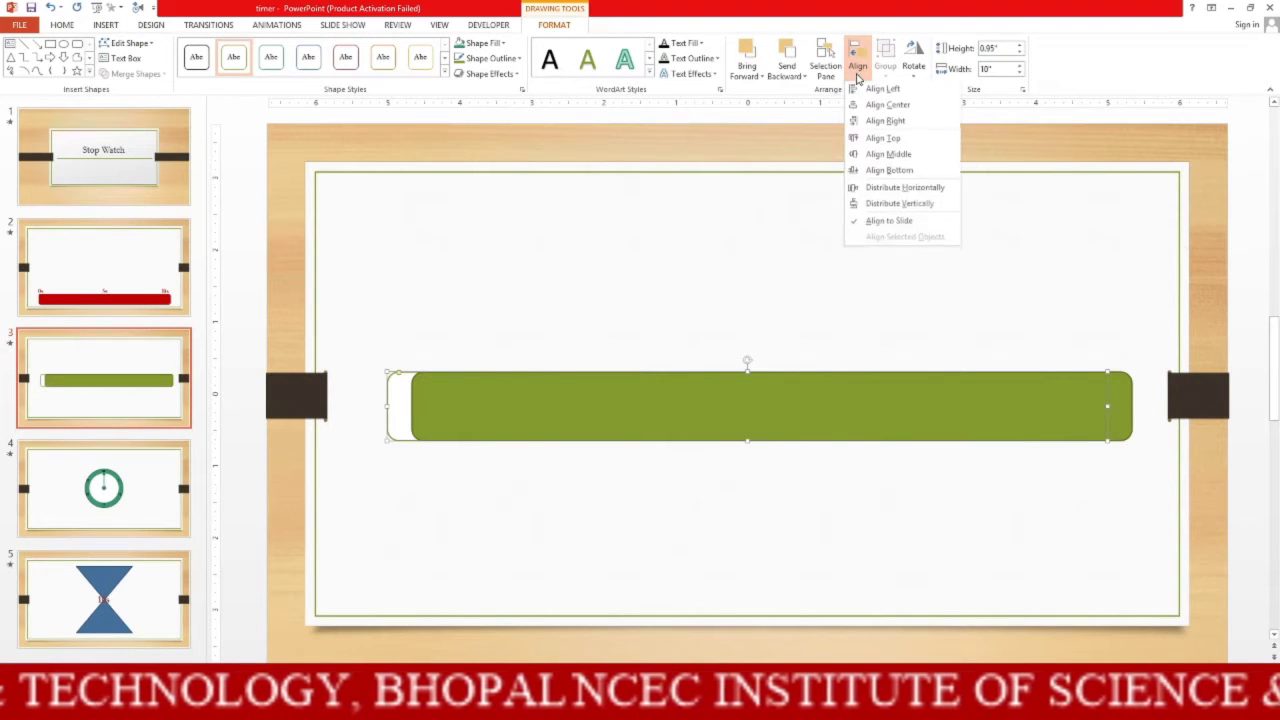
left_click(868, 157)
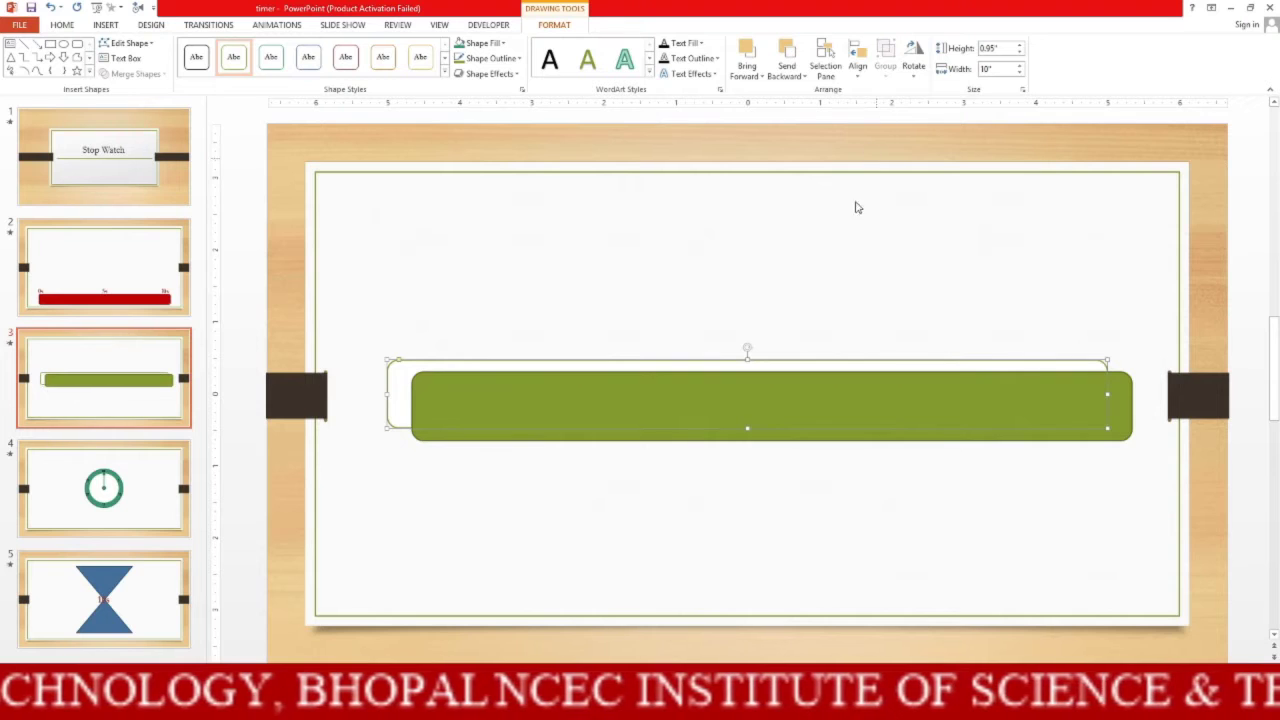
Centre the green bar horizontally and vertically so it sits over the white bar.
left_click(816, 416)
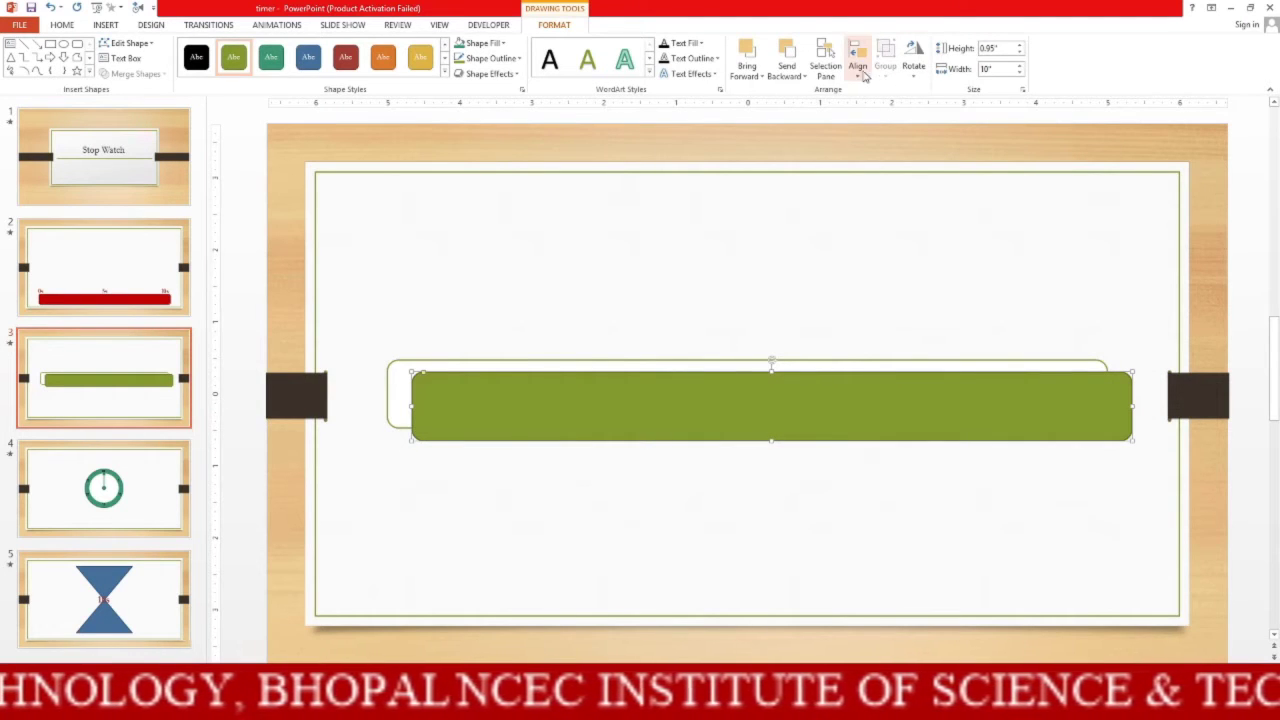
left_click(858, 62)
left_click(866, 106)
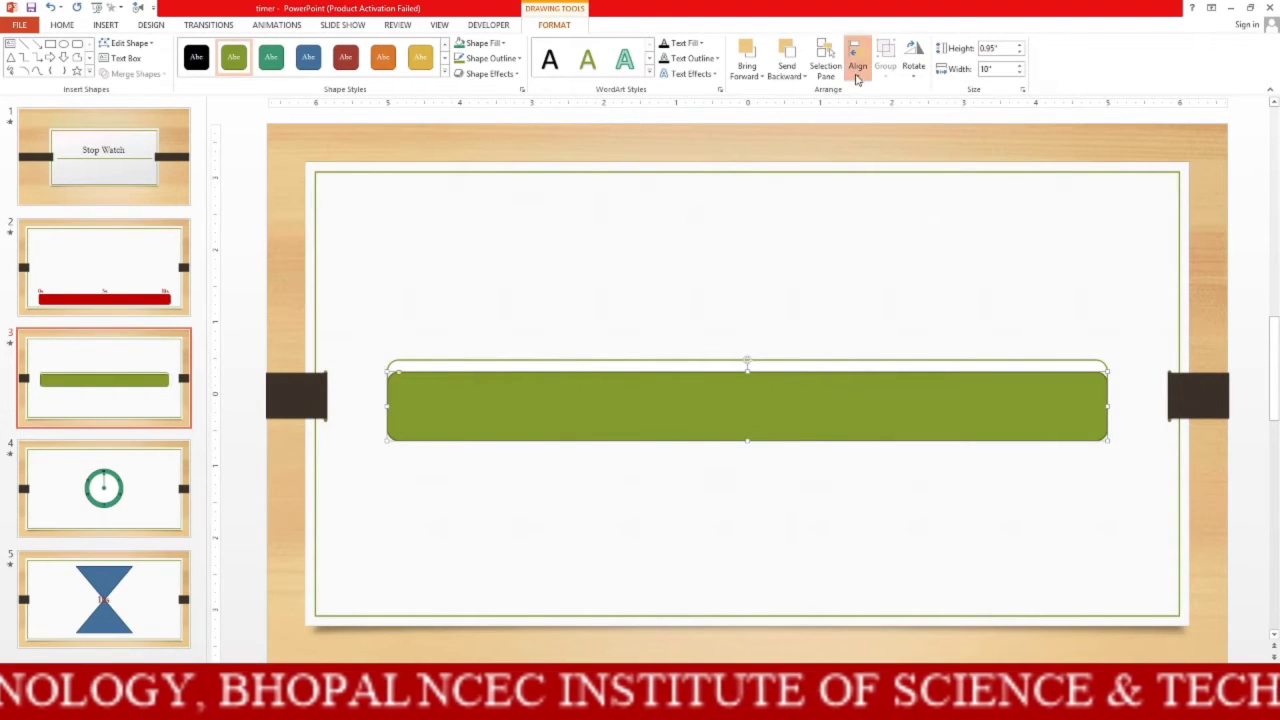
left_click(858, 62)
left_click(874, 157)
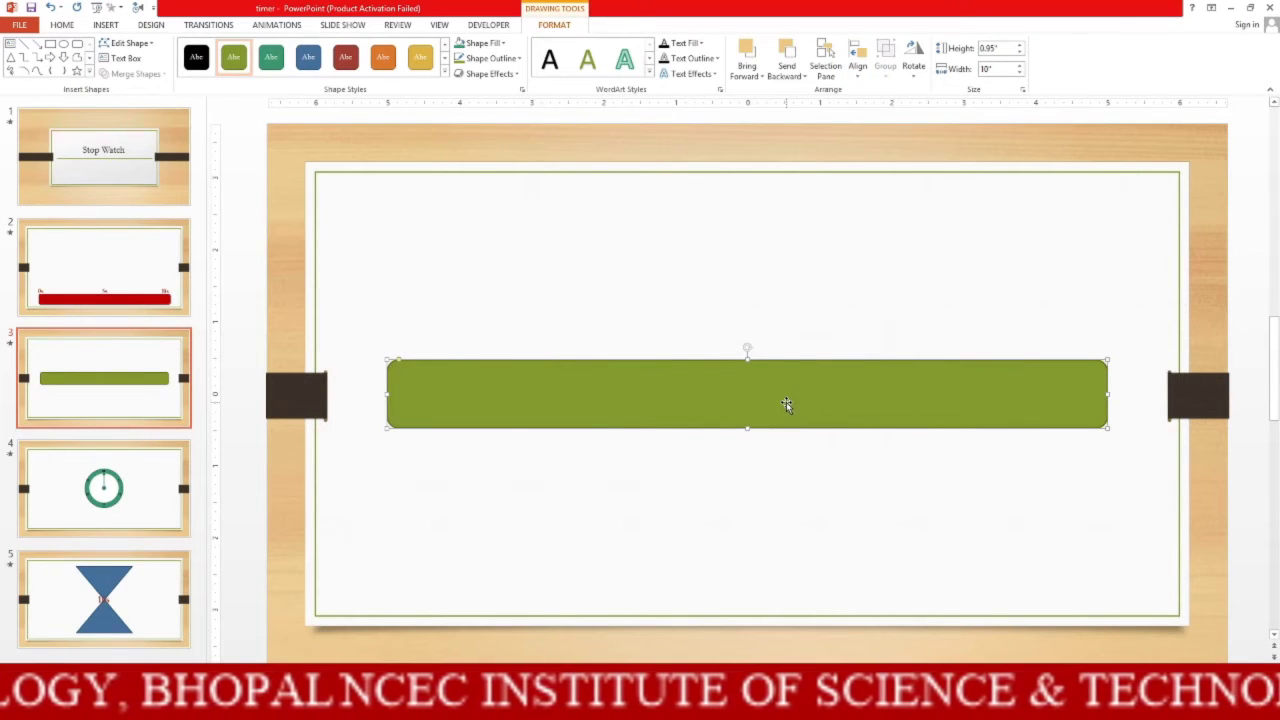
Give the green bar a Wipe animation entering from the left.
left_click(278, 25)
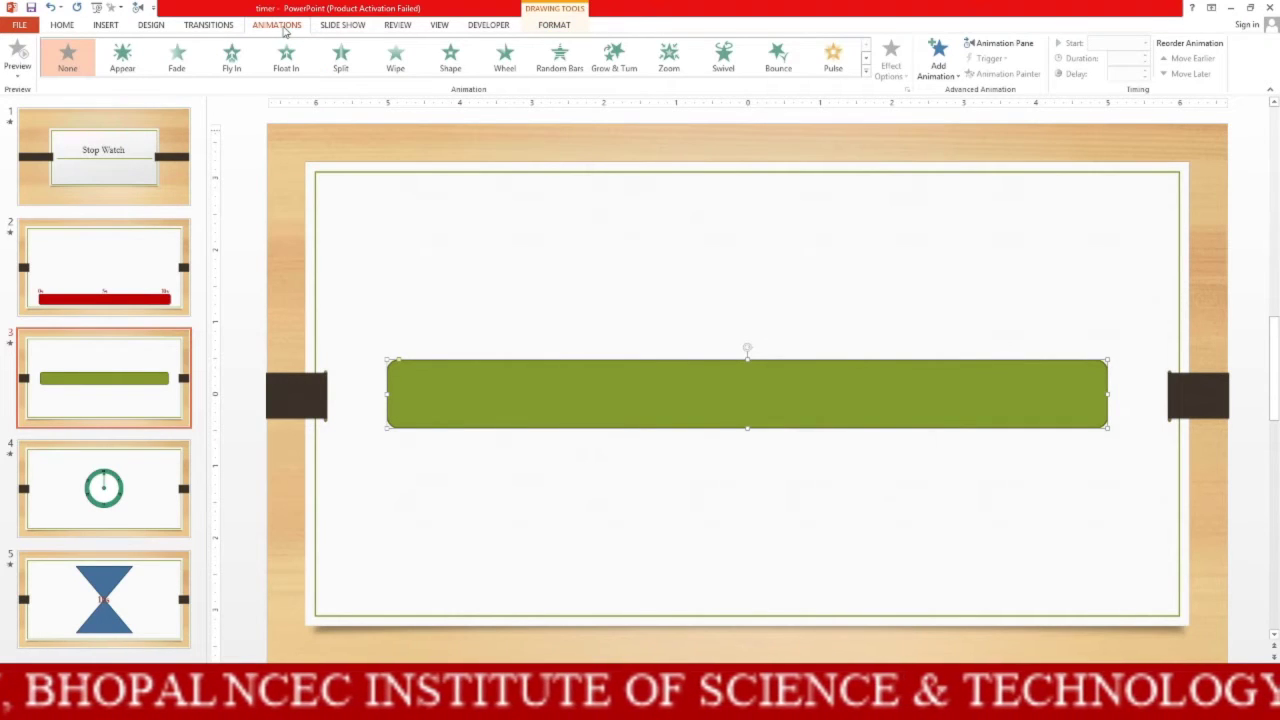
left_click(397, 62)
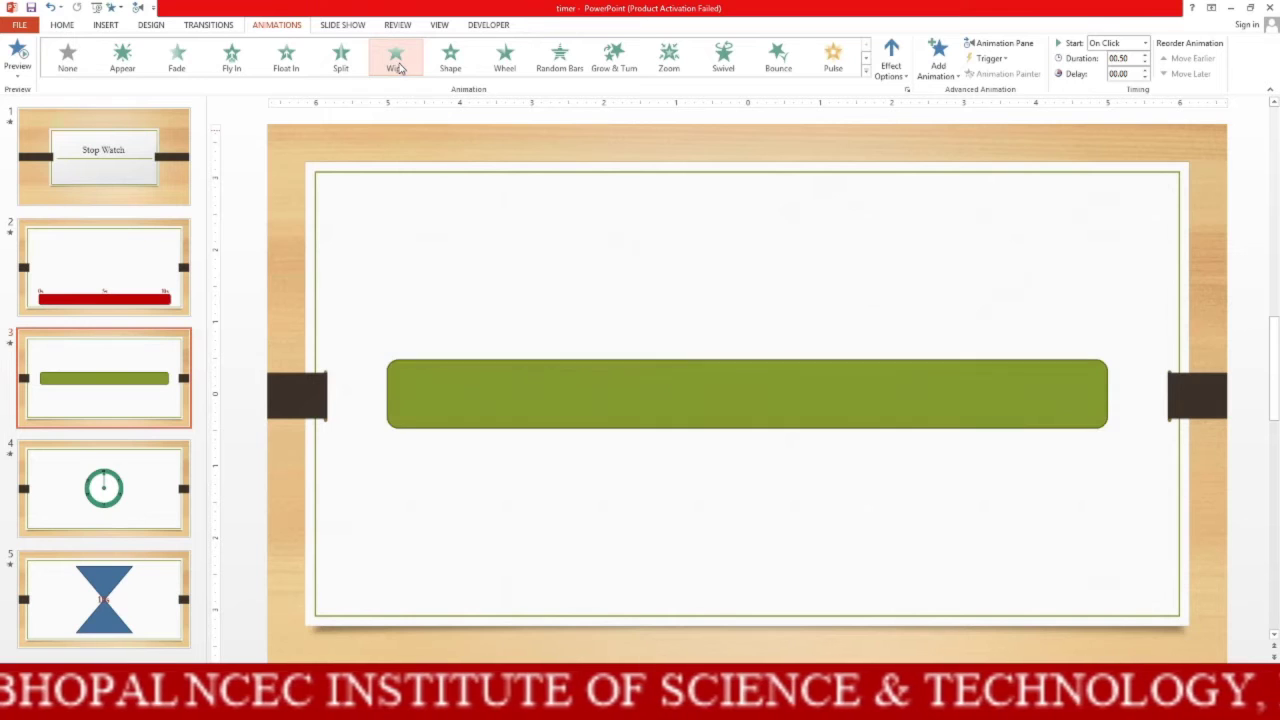
left_click(895, 80)
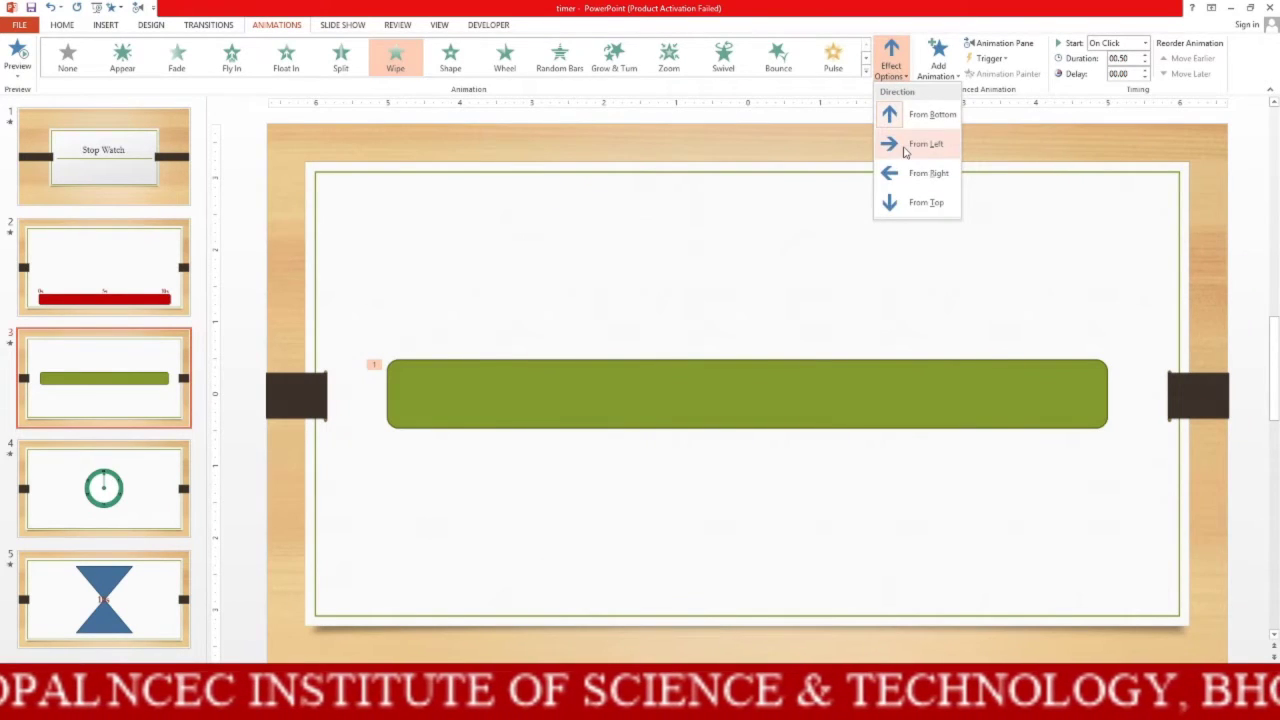
left_click(903, 150)
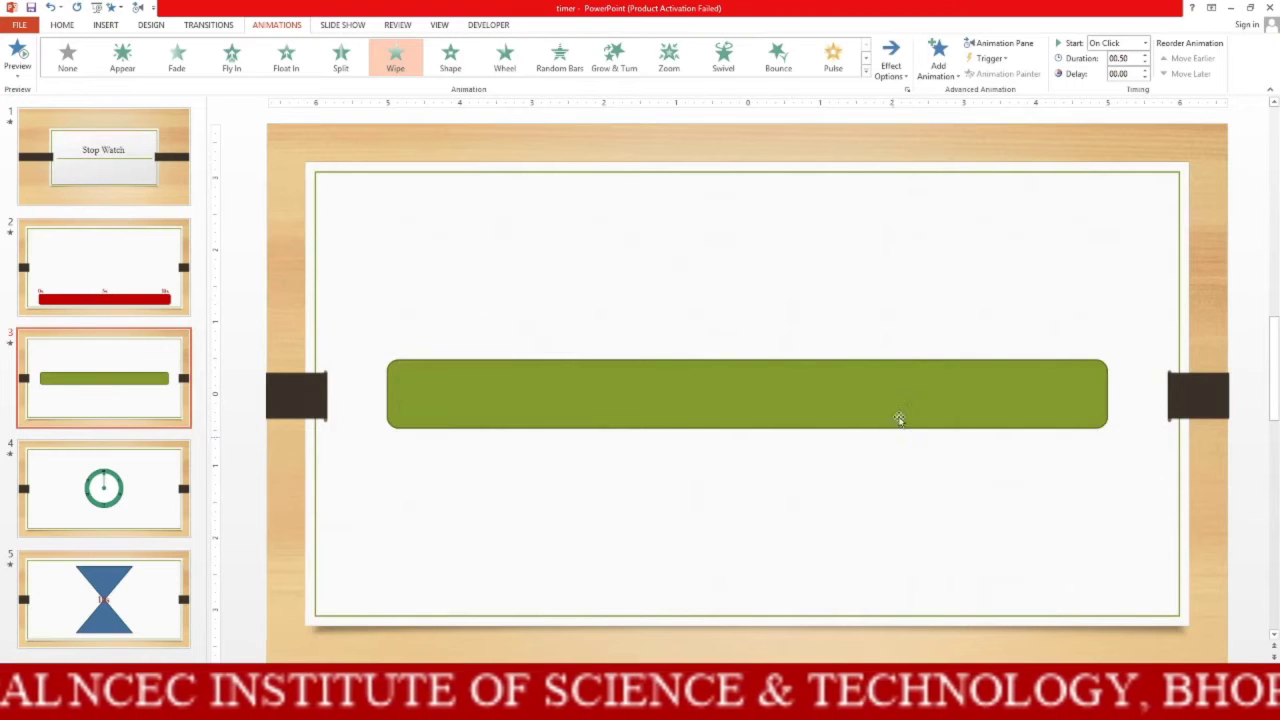
Set the green bar's wipe to start With Previous and preview it.
left_click(901, 391)
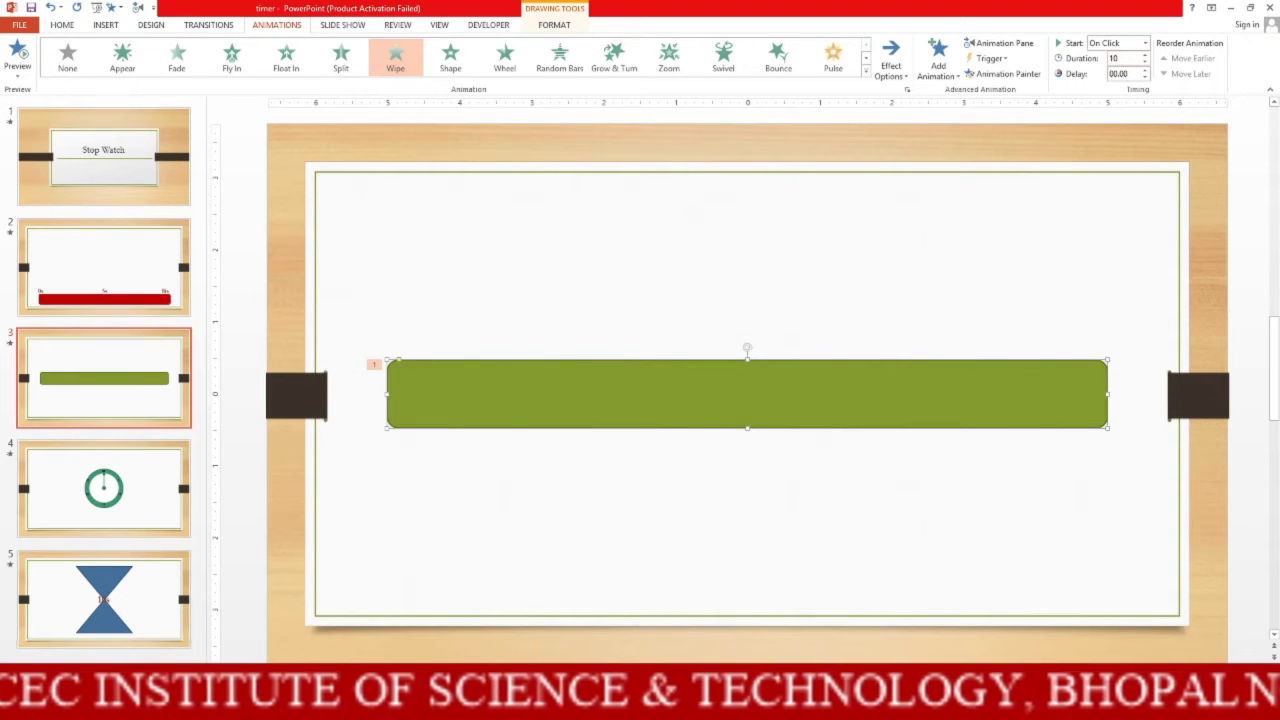
left_click(1045, 234)
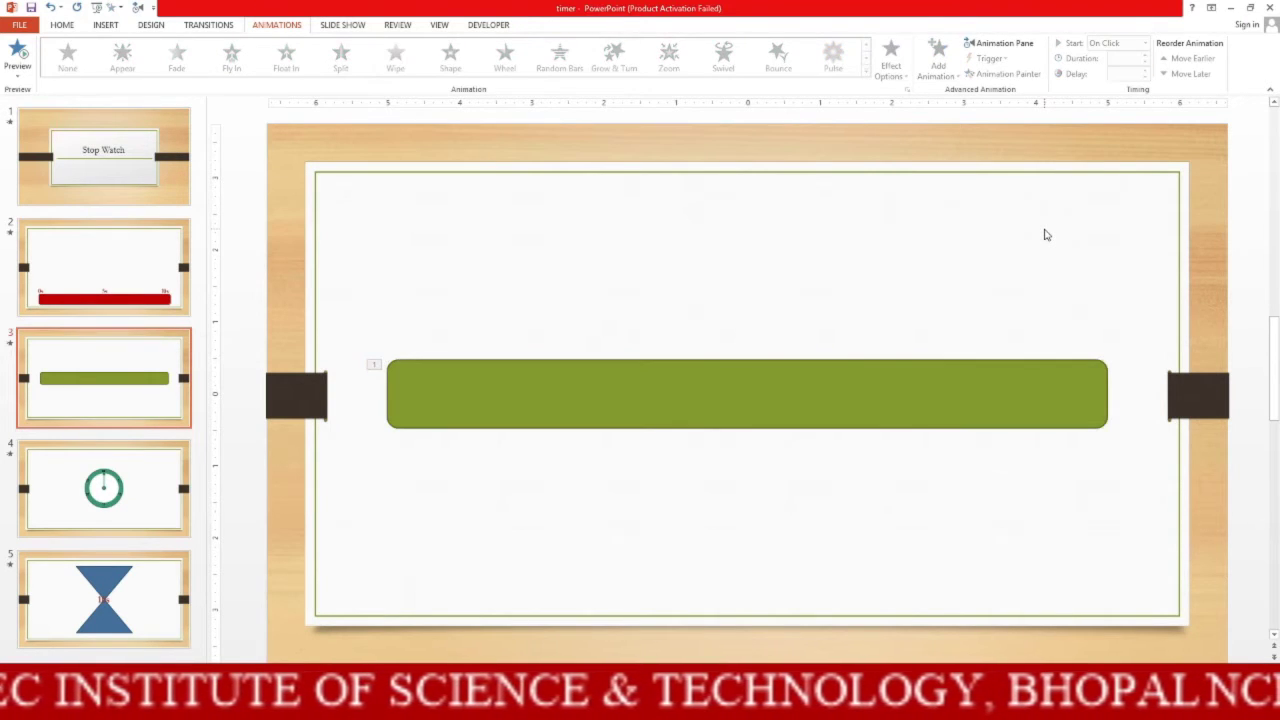
left_click(958, 401)
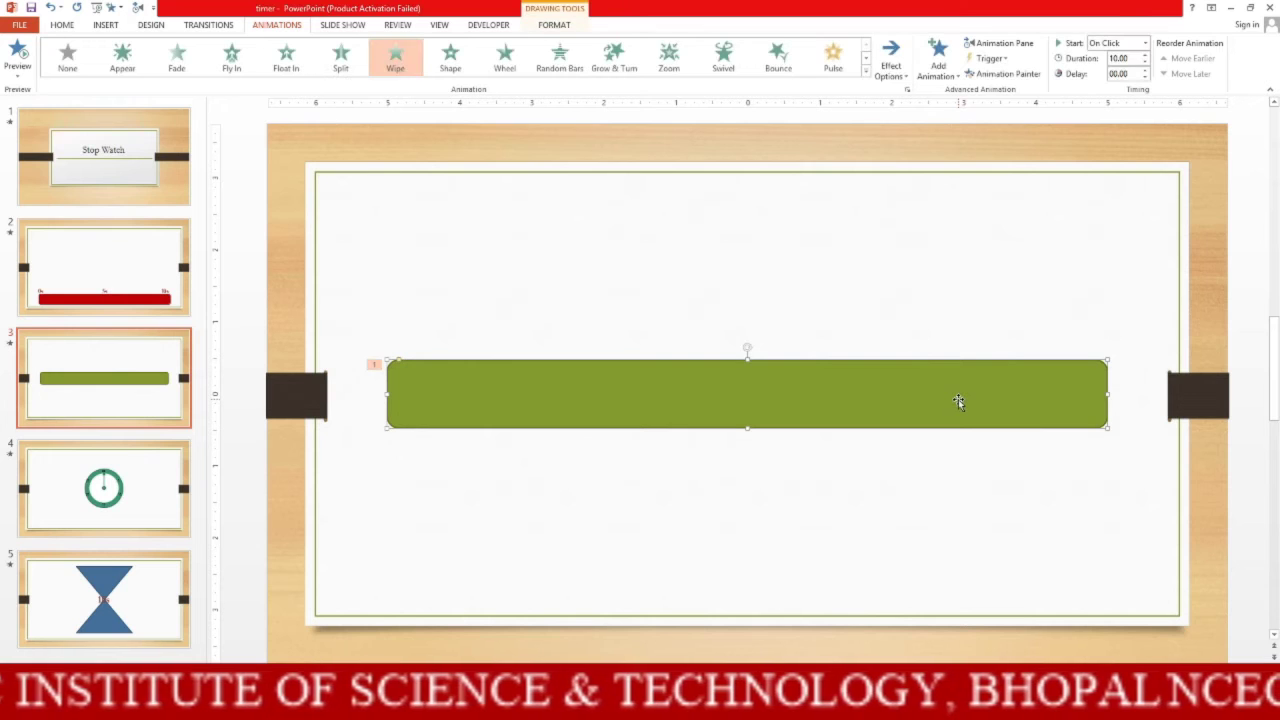
left_click(1147, 44)
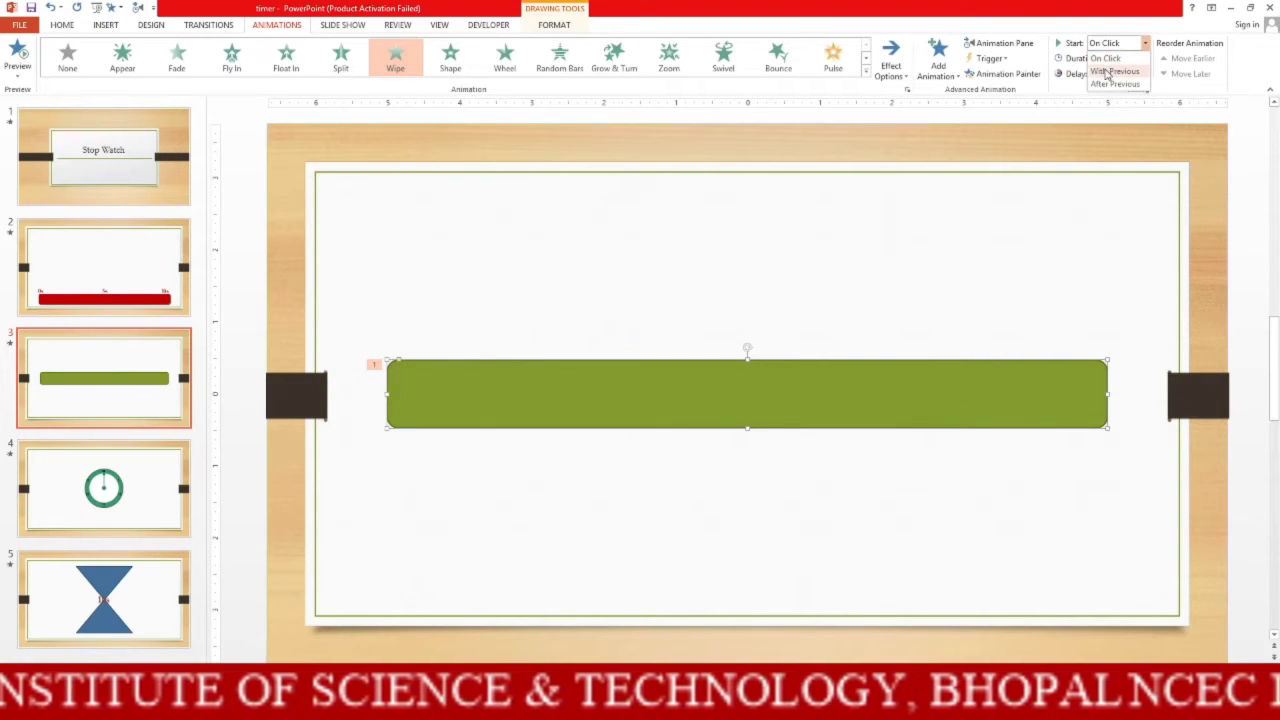
left_click(1110, 64)
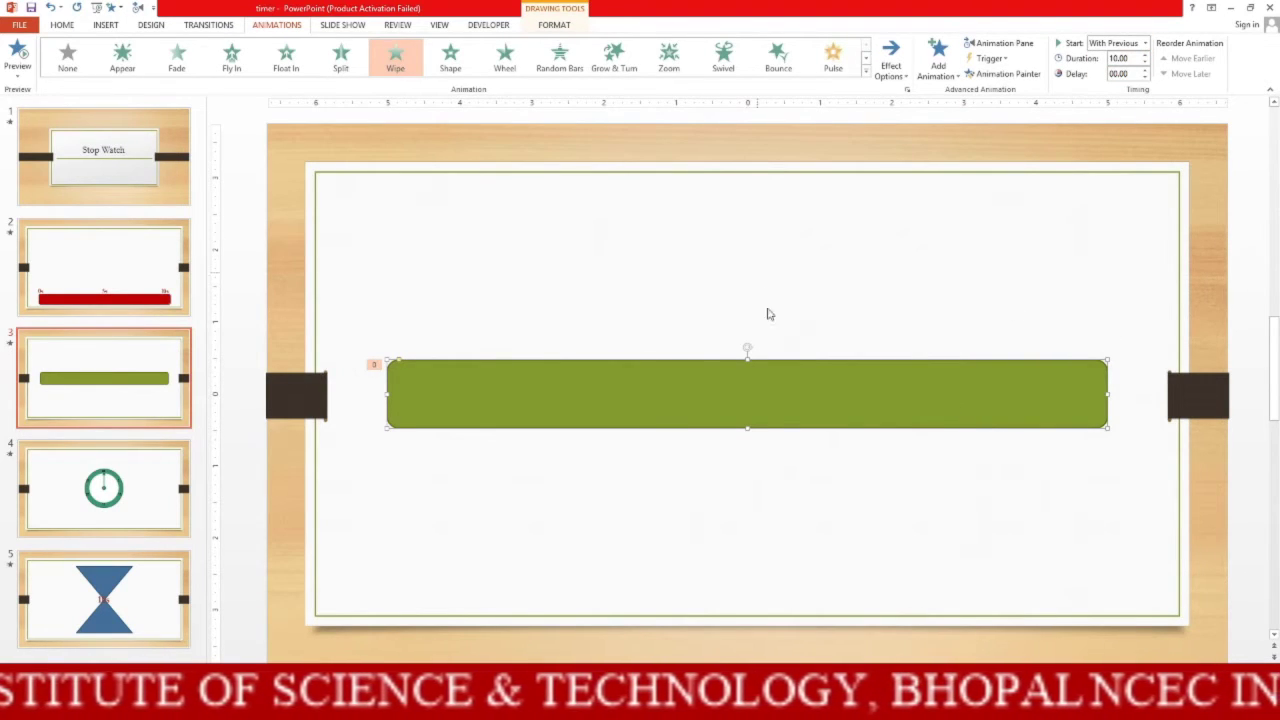
left_click(18, 55)
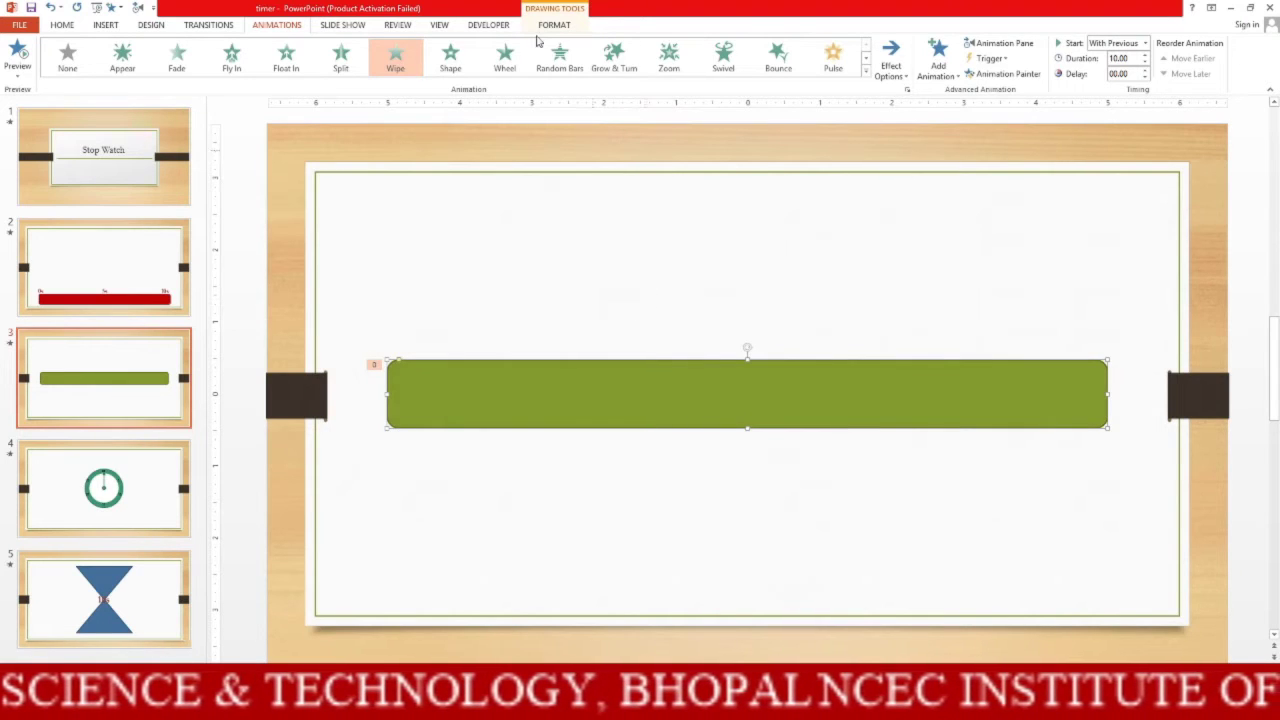
Turn on gridlines and guides over slide 3, then bring up the WordArt style gallery.
left_click(439, 24)
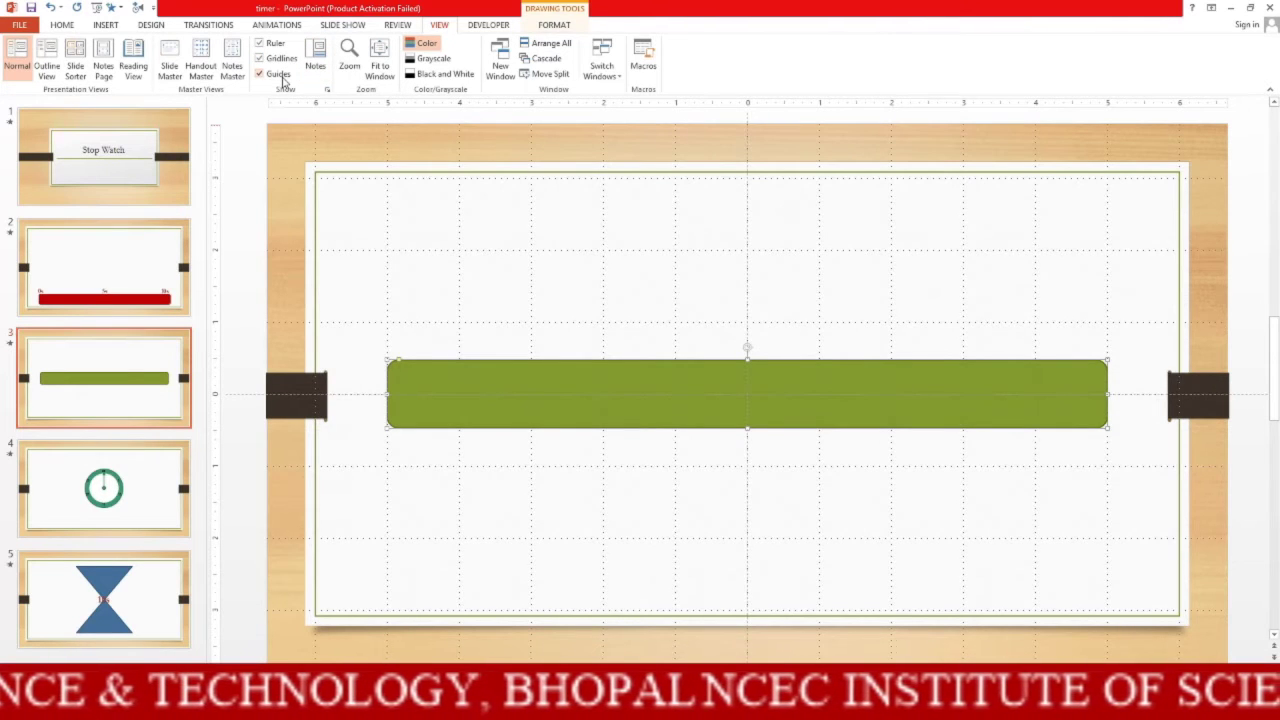
left_click(64, 26)
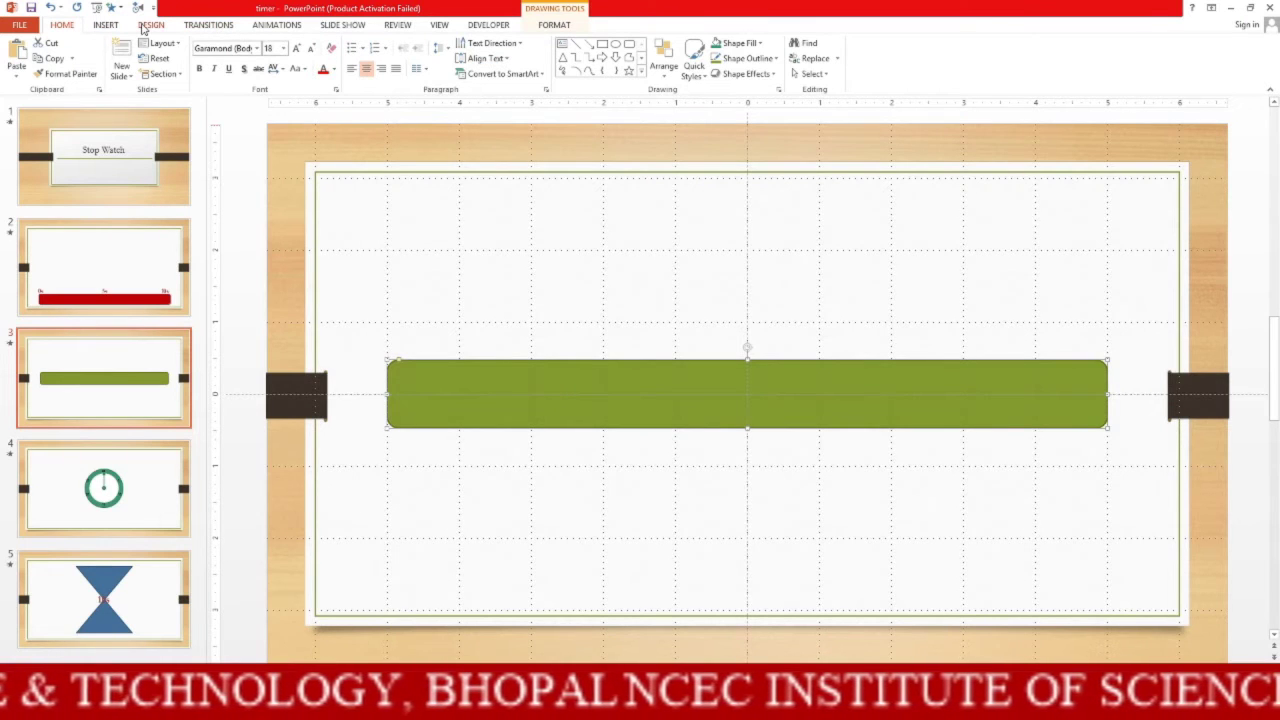
left_click(107, 26)
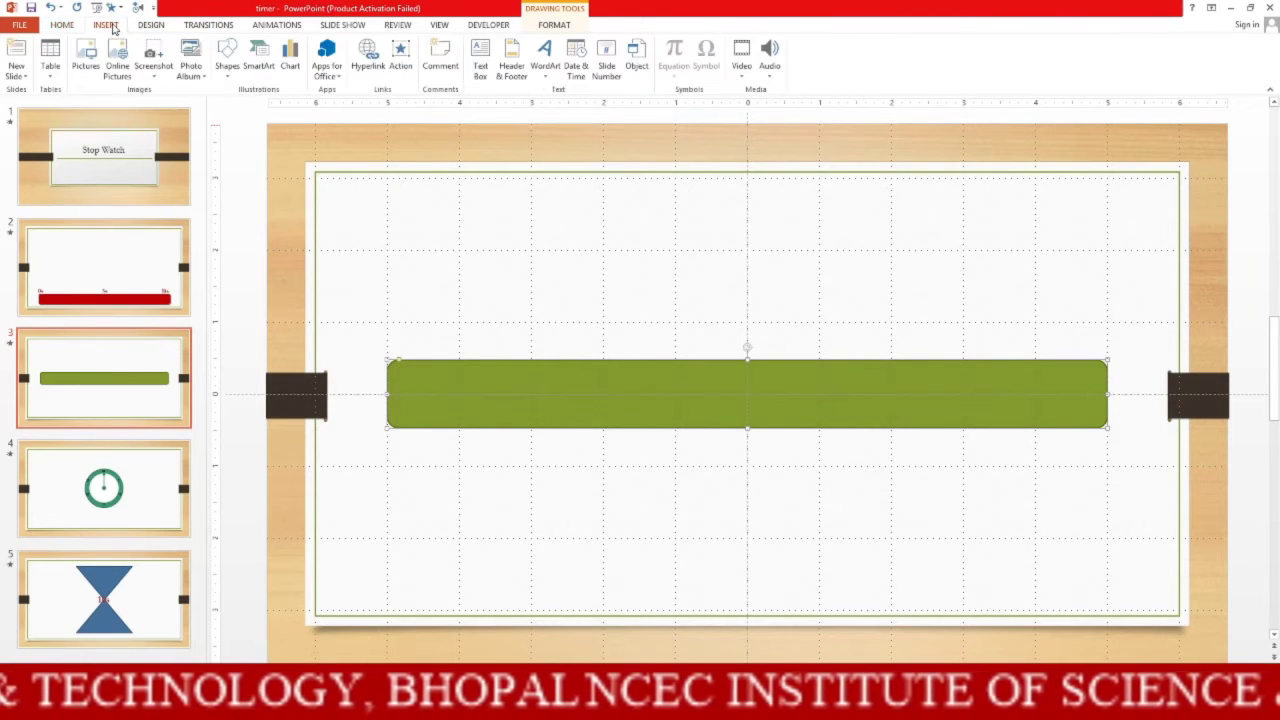
left_click(547, 55)
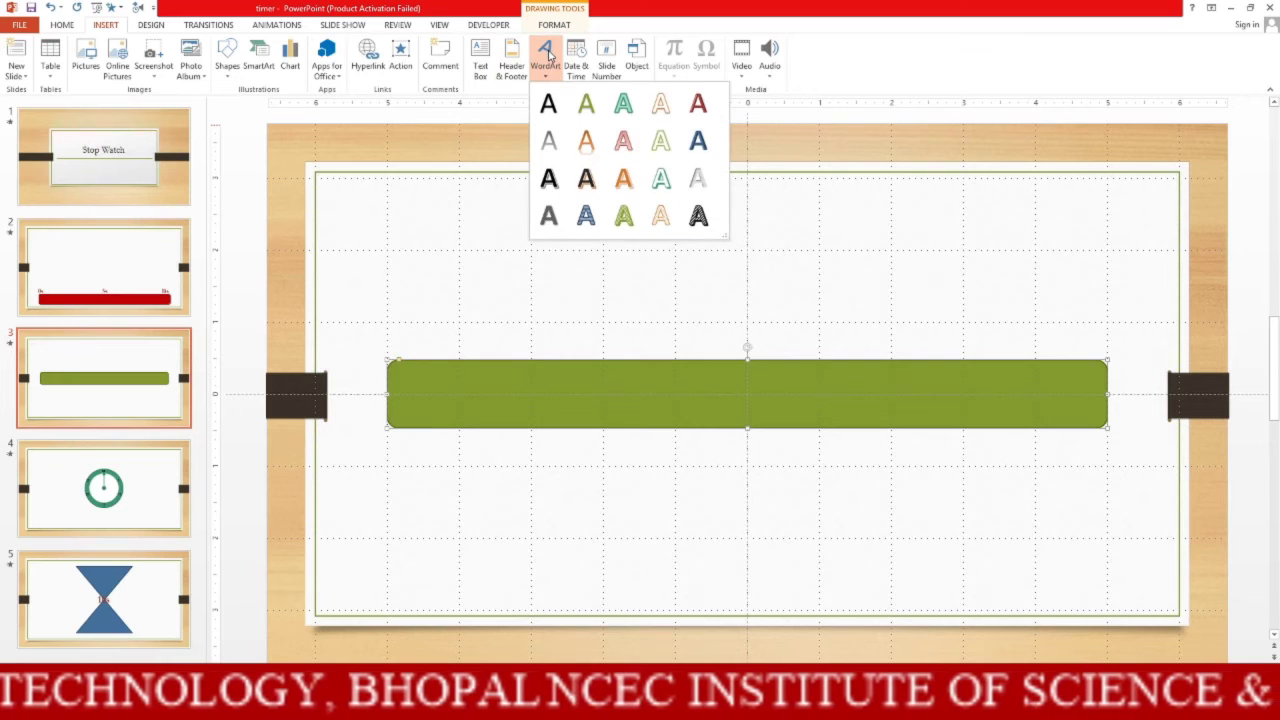
Insert WordArt reading '0s' at size 40 in the red soft-bevel style.
left_click(587, 106)
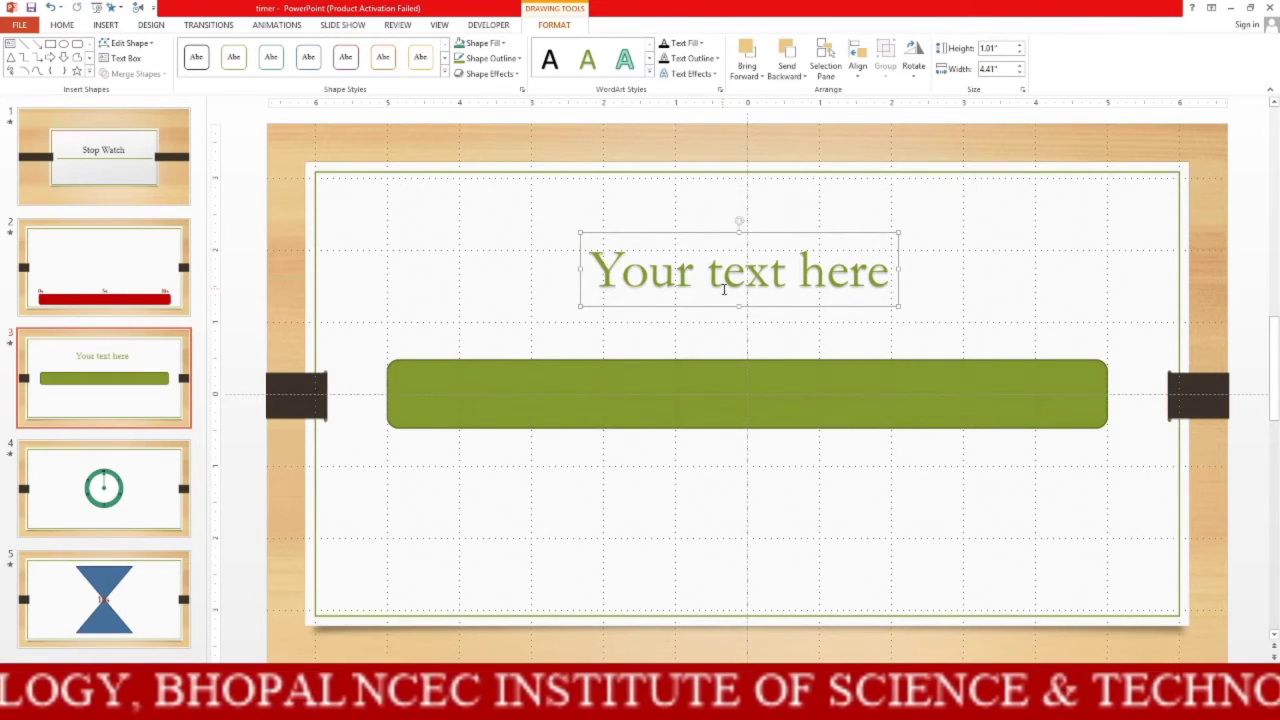
type("0")
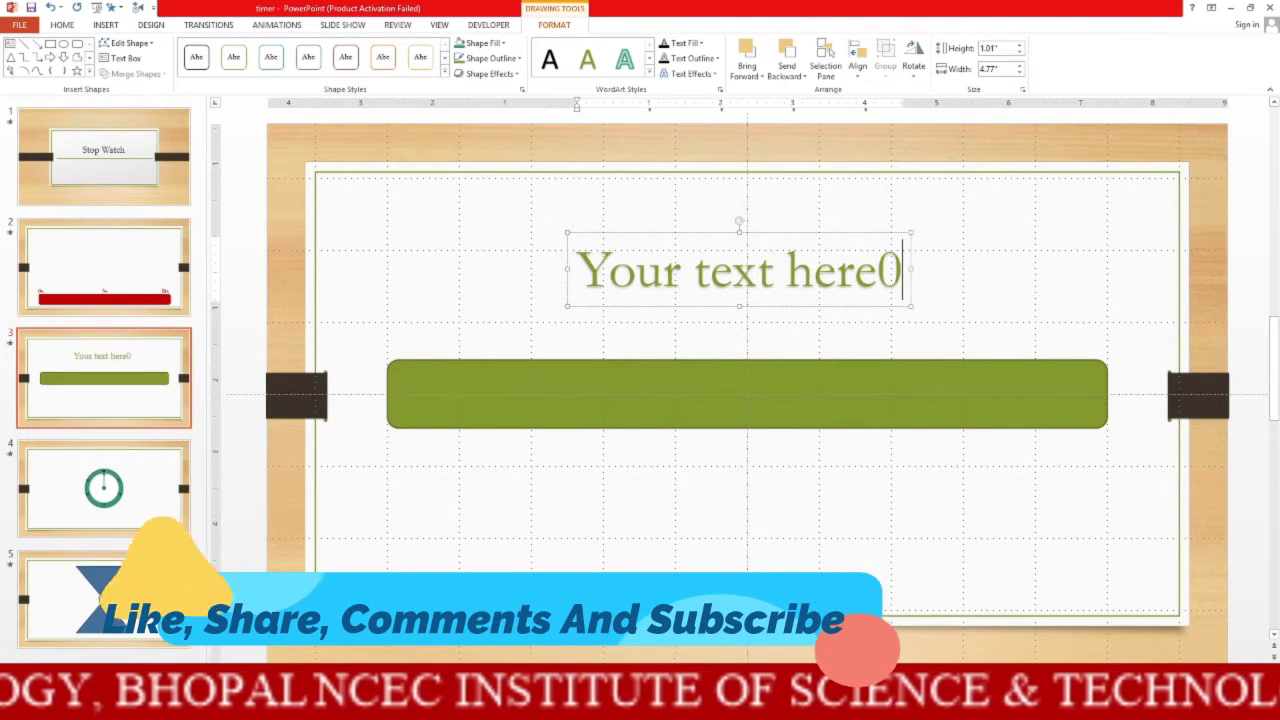
key("BackSpace")
key("BackSpace")
key("BackSpace")
key("BackSpace")
key("BackSpace")
key("BackSpace")
key("BackSpace")
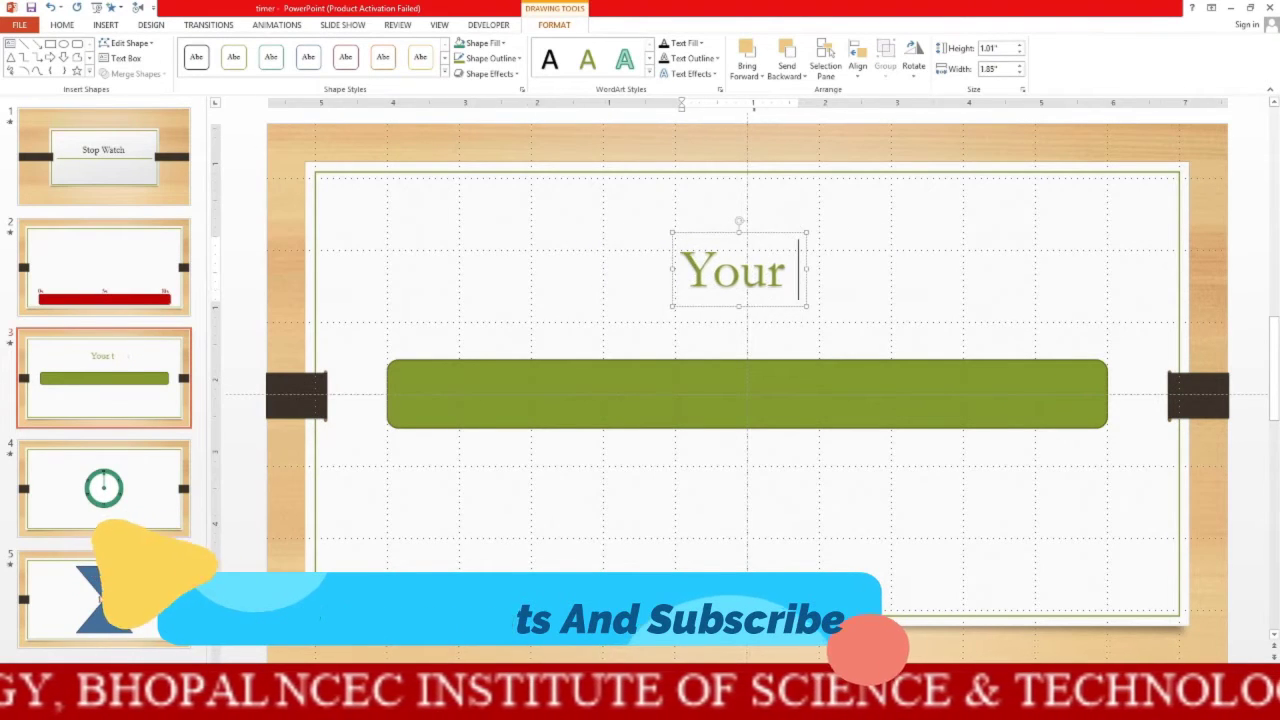
key("BackSpace")
key("BackSpace")
key("BackSpace")
key("BackSpace")
key("BackSpace")
type("0")
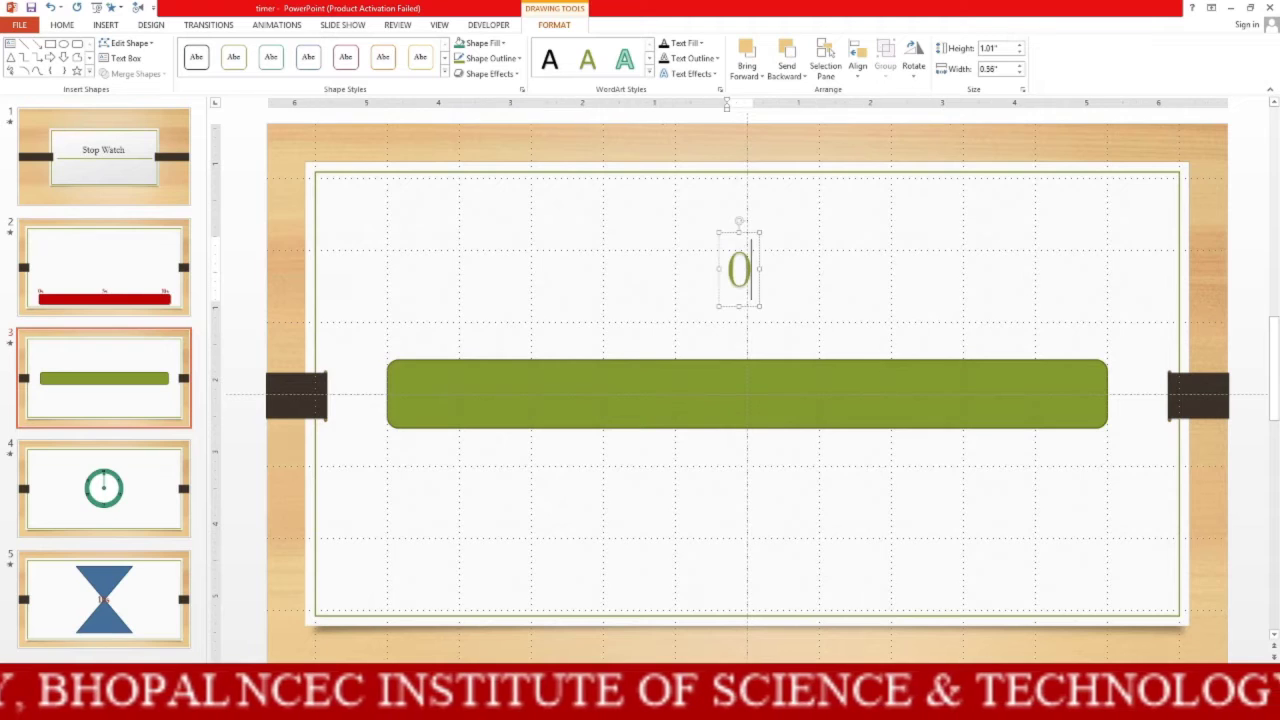
type("s")
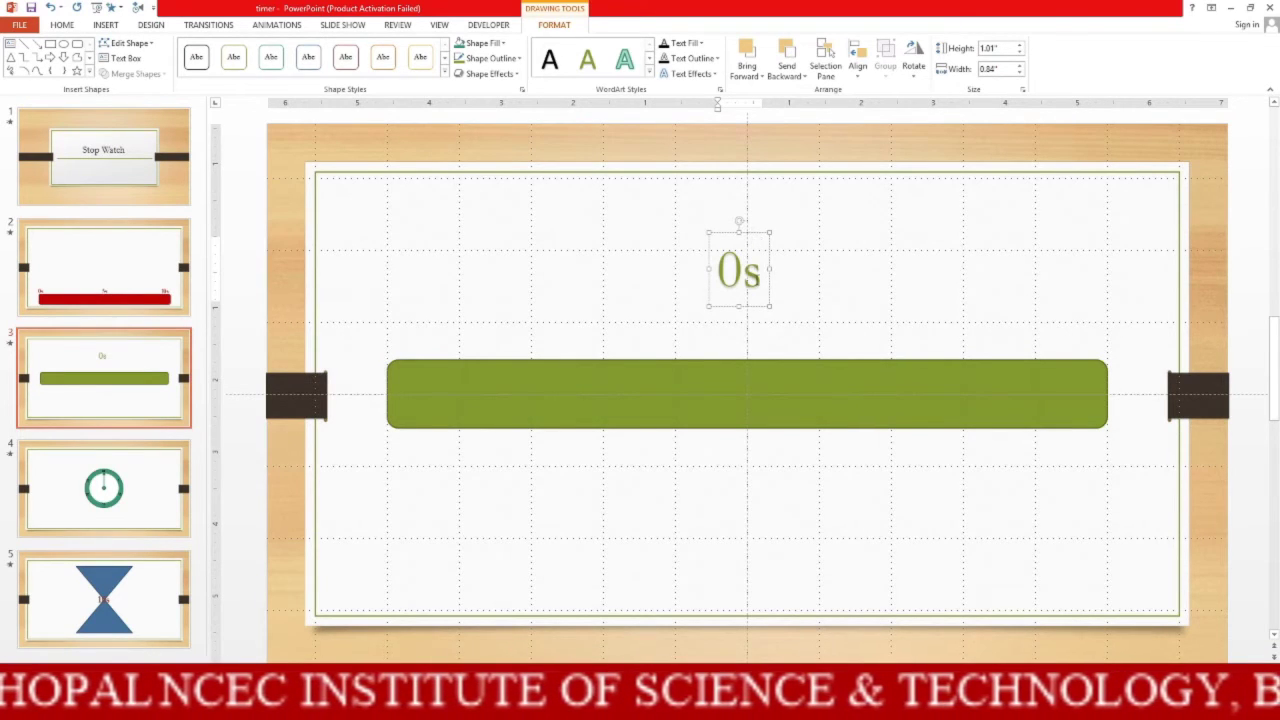
left_click_drag(766, 270, 709, 267)
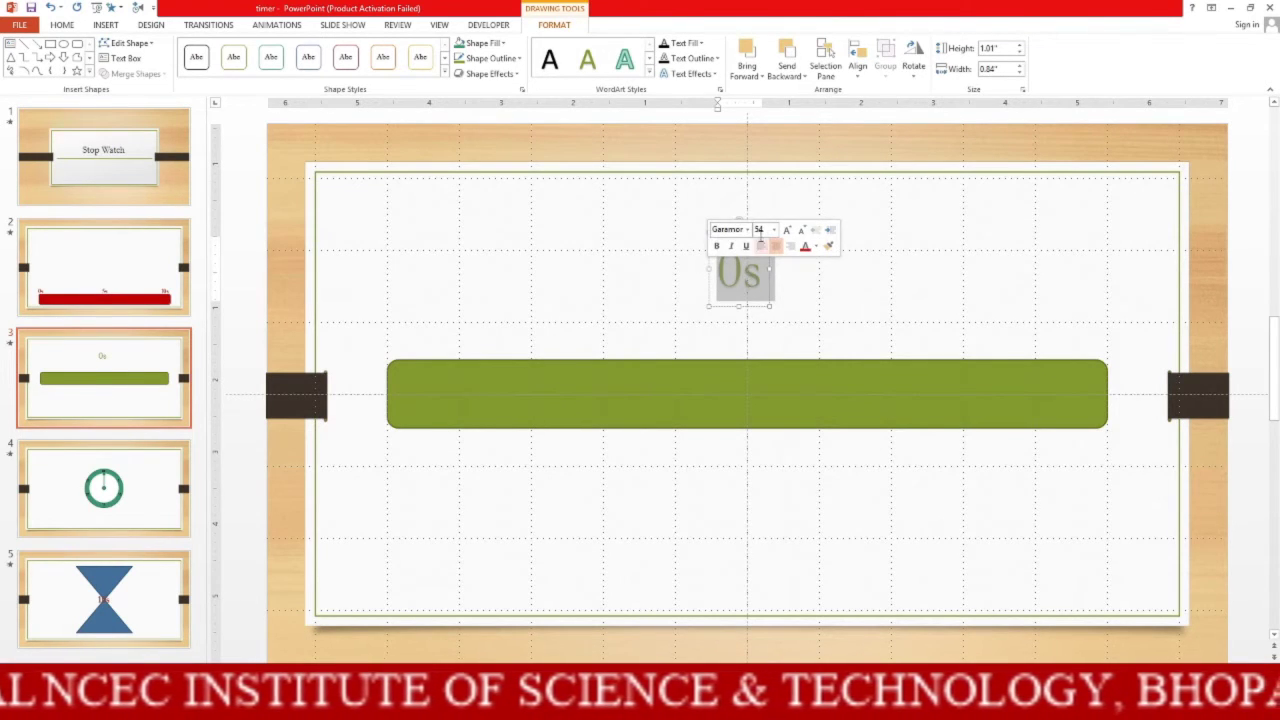
left_click(775, 231)
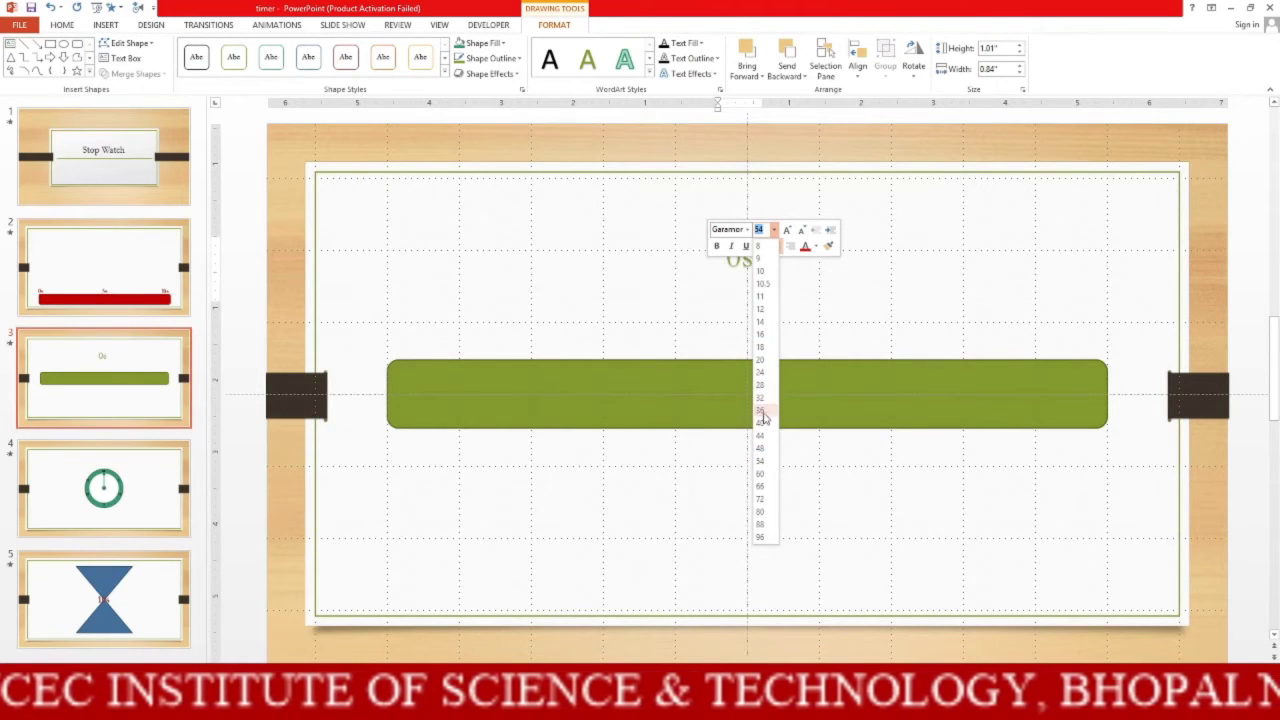
left_click(763, 426)
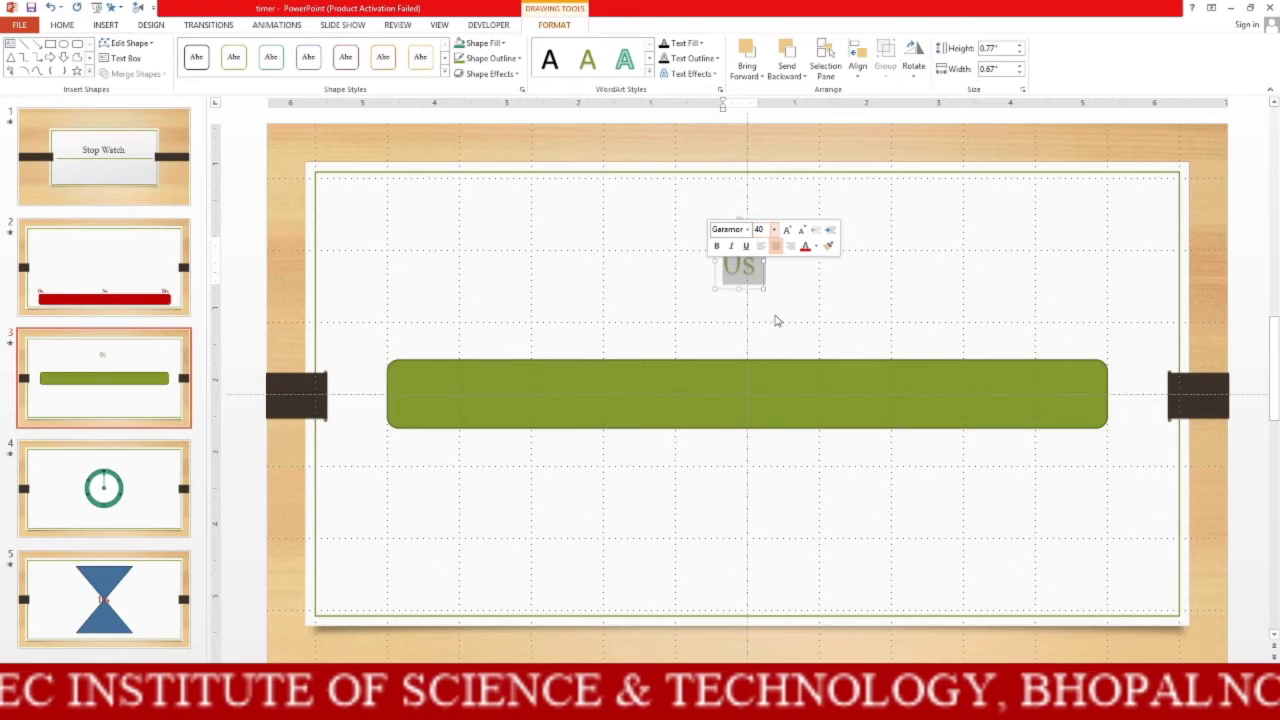
left_click(650, 75)
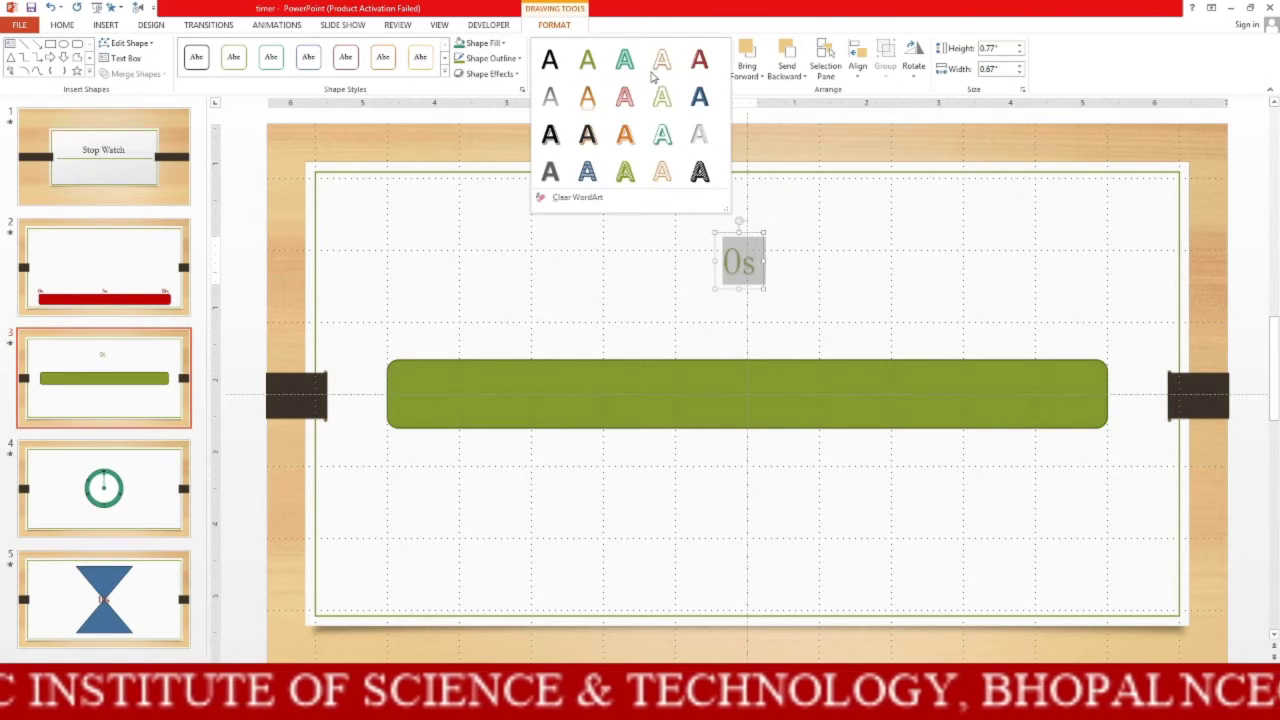
left_click(701, 62)
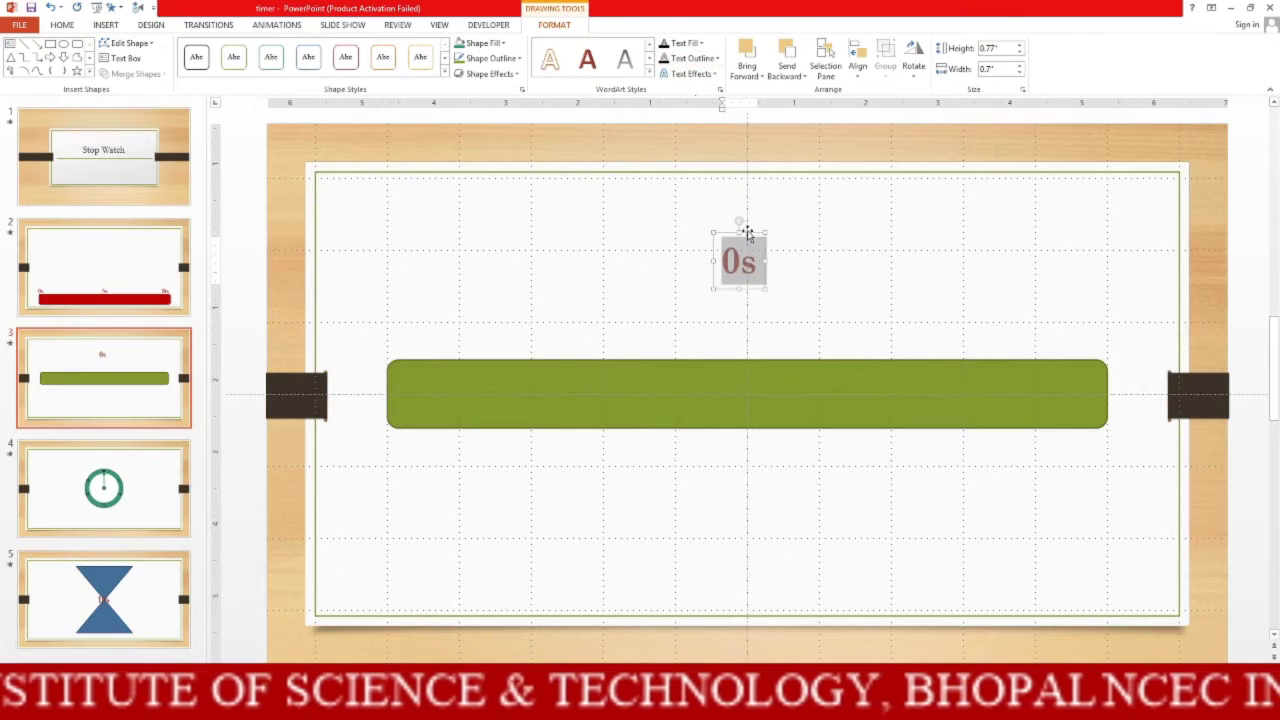
Place '0s' above the bar's left end and paste copies above its centre and right end.
mouse_move(747, 230)
left_mouse_down()
mouse_move(409, 311)
mouse_move(414, 321)
left_mouse_up()
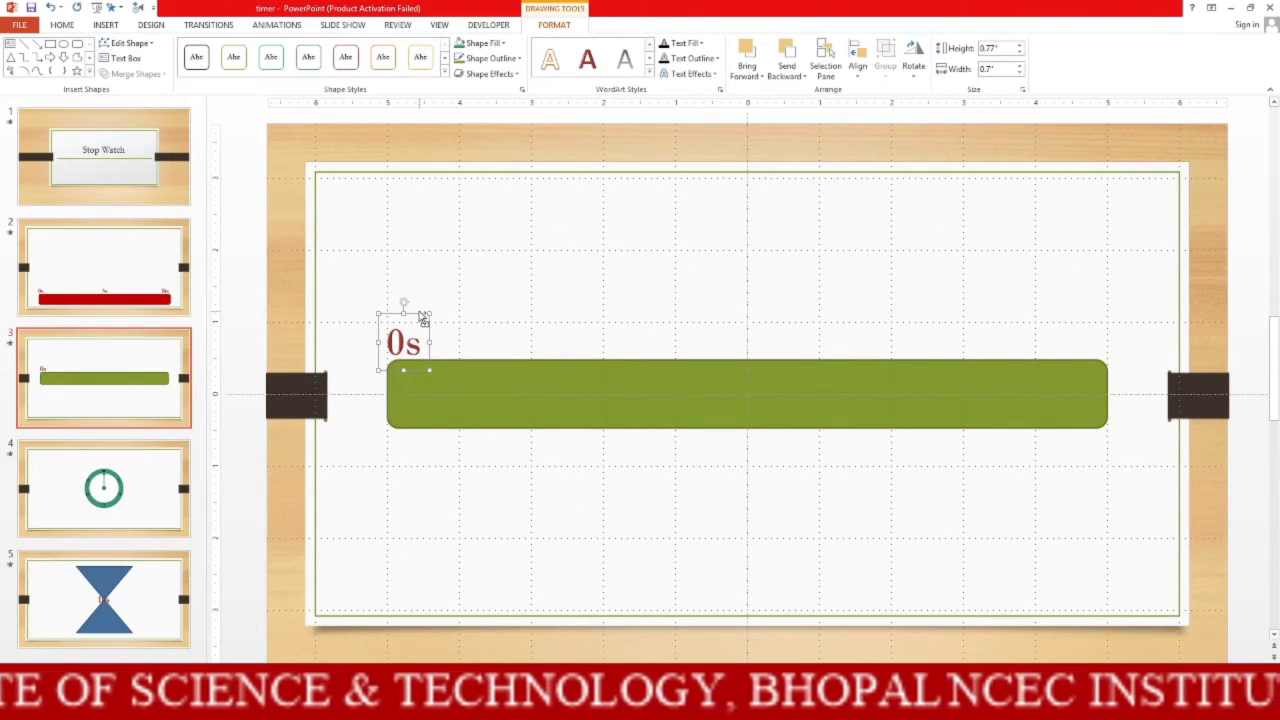
key("ctrl+v")
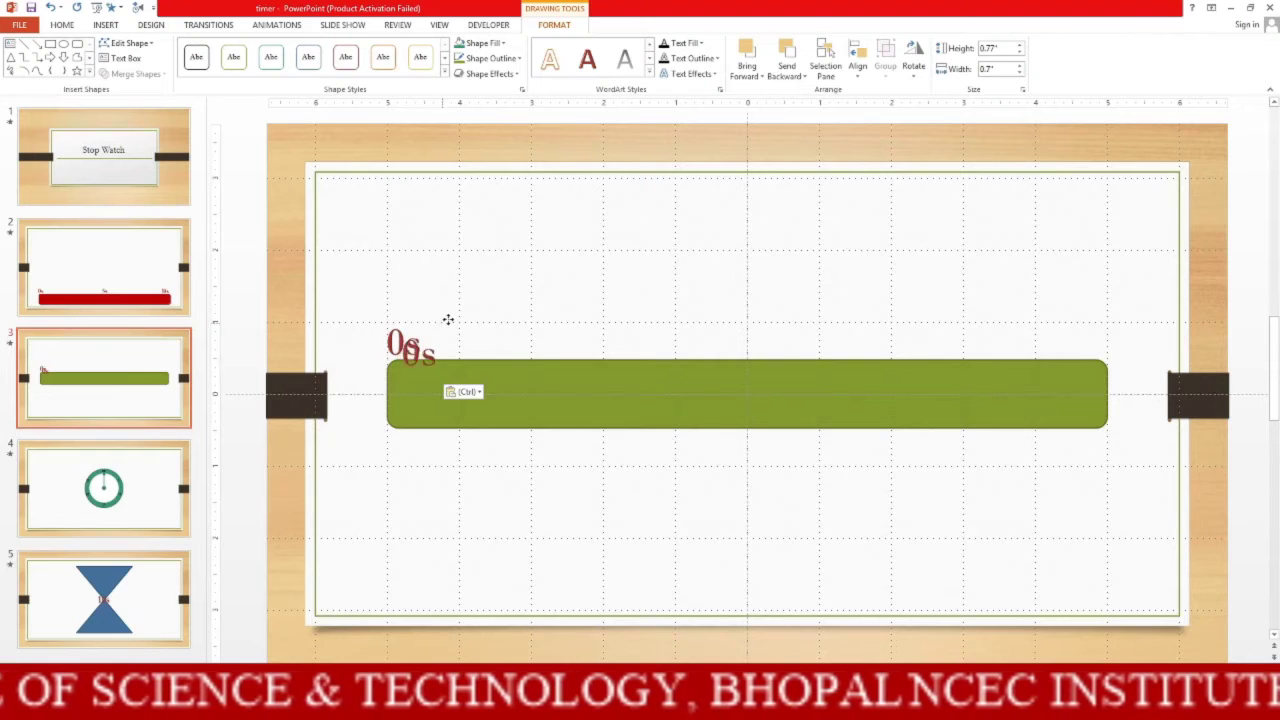
left_click_drag(448, 319, 771, 318)
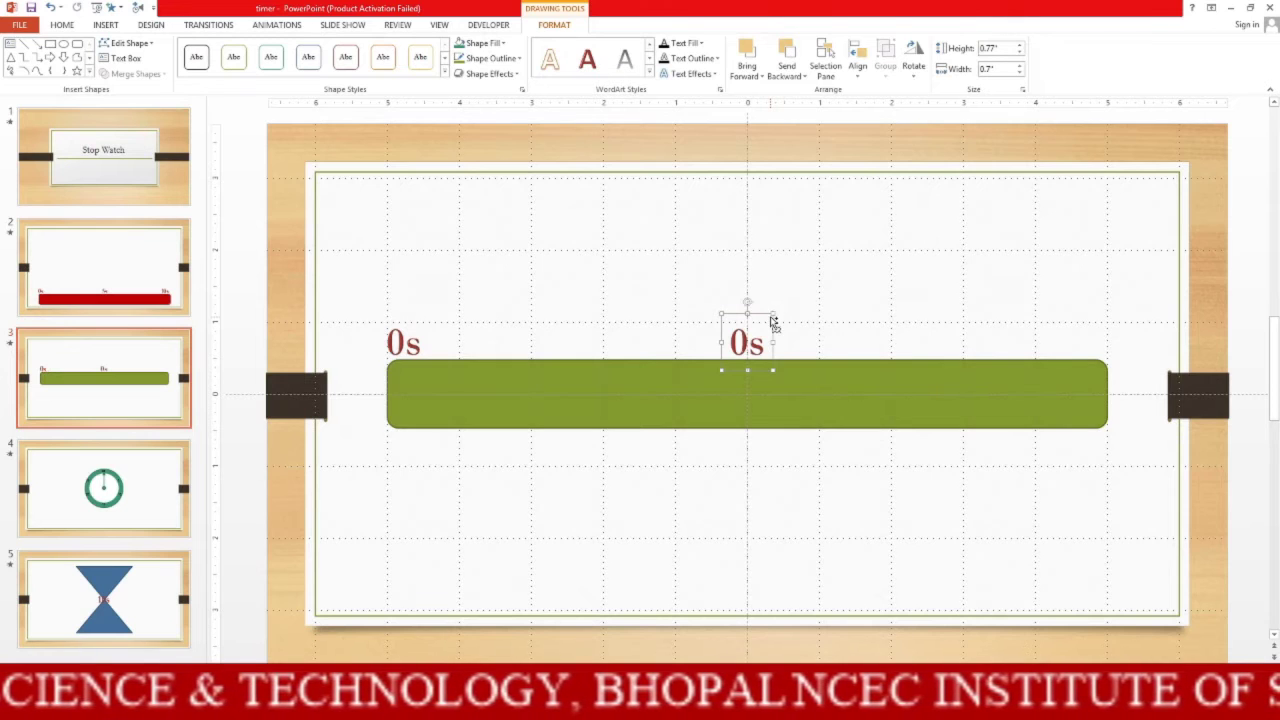
key("ctrl+v")
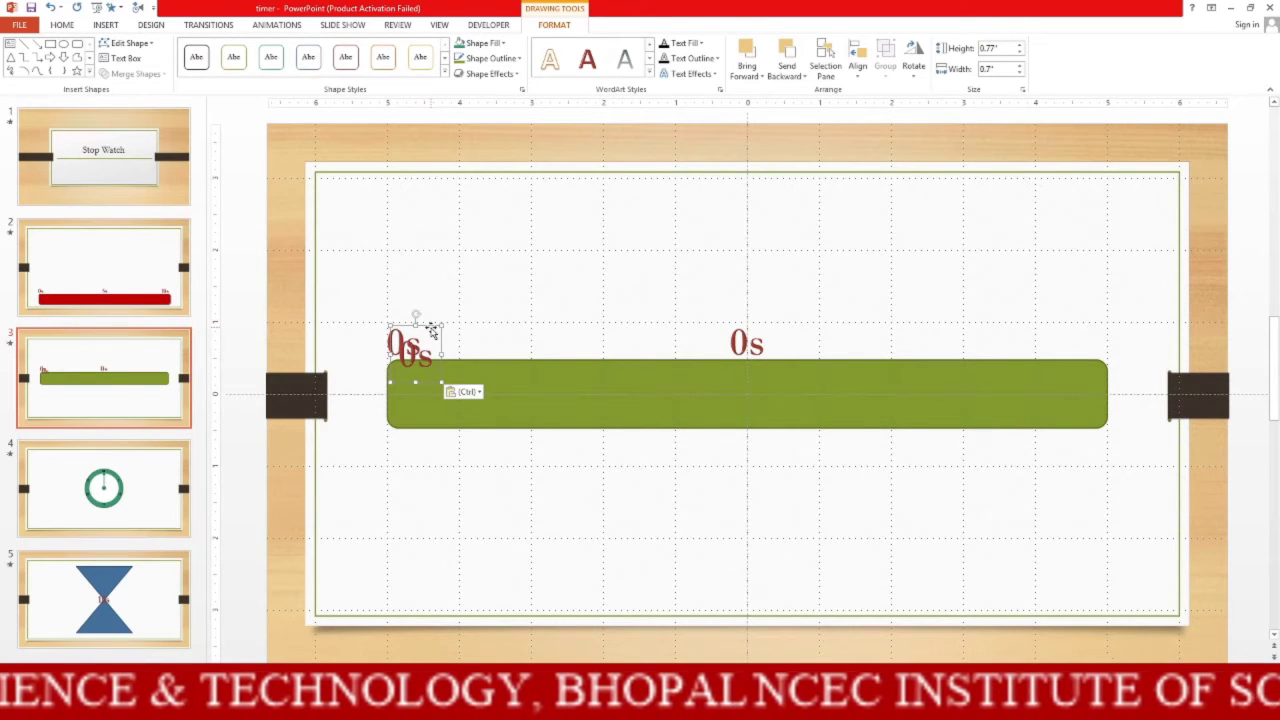
left_click_drag(430, 327, 433, 328)
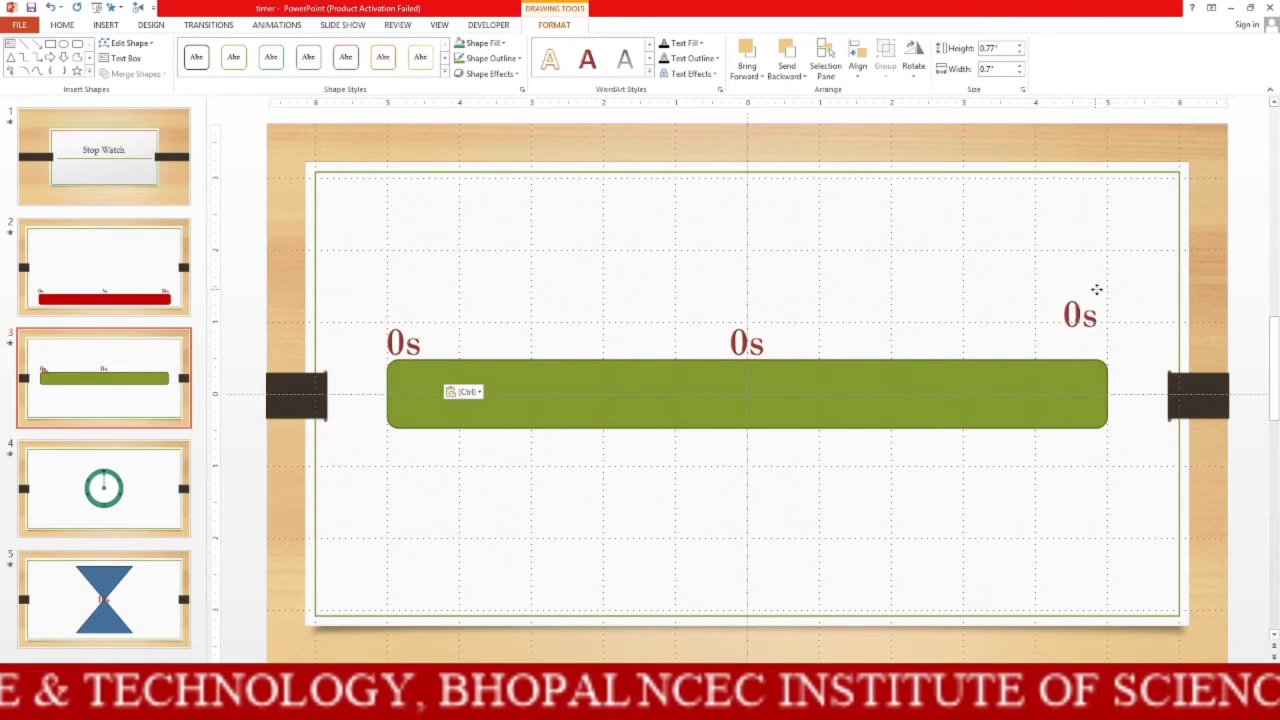
mouse_move(432, 327)
left_mouse_down()
mouse_move(1102, 315)
mouse_move(1091, 315)
left_mouse_up()
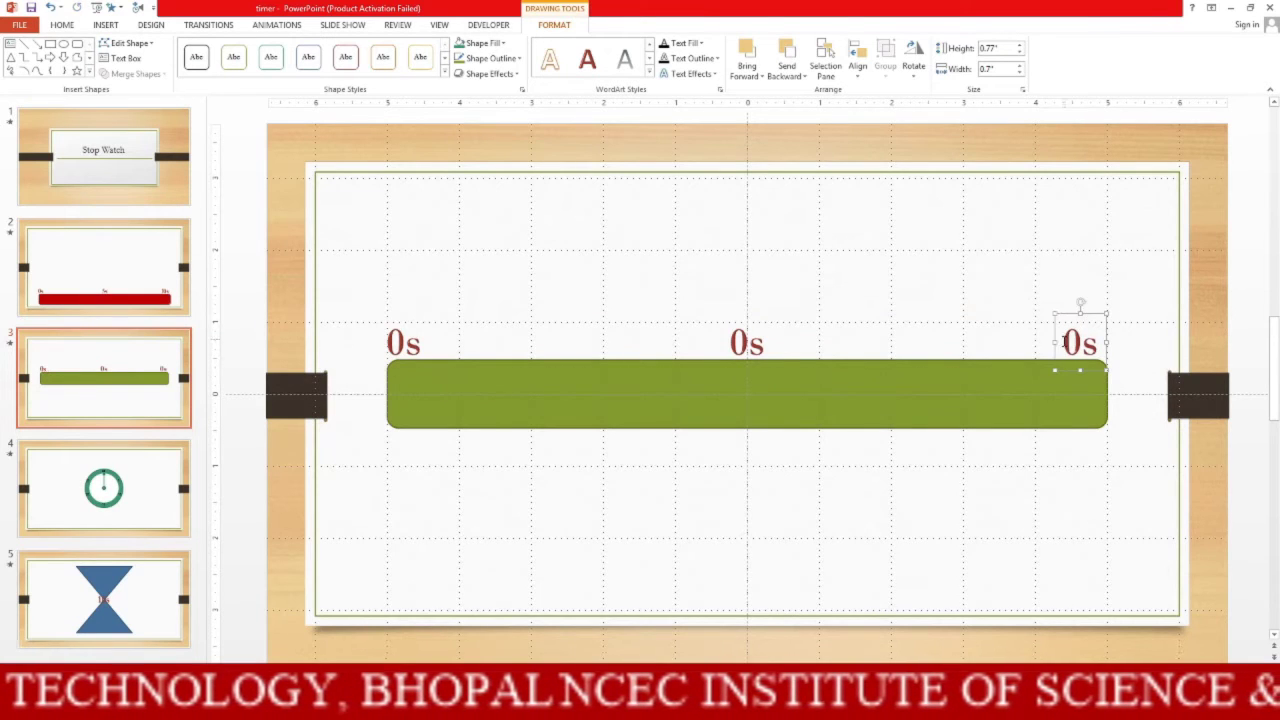
Edit the right-end copy to '10s' and the middle copy to '5s'.
left_click(1063, 343)
type("1")
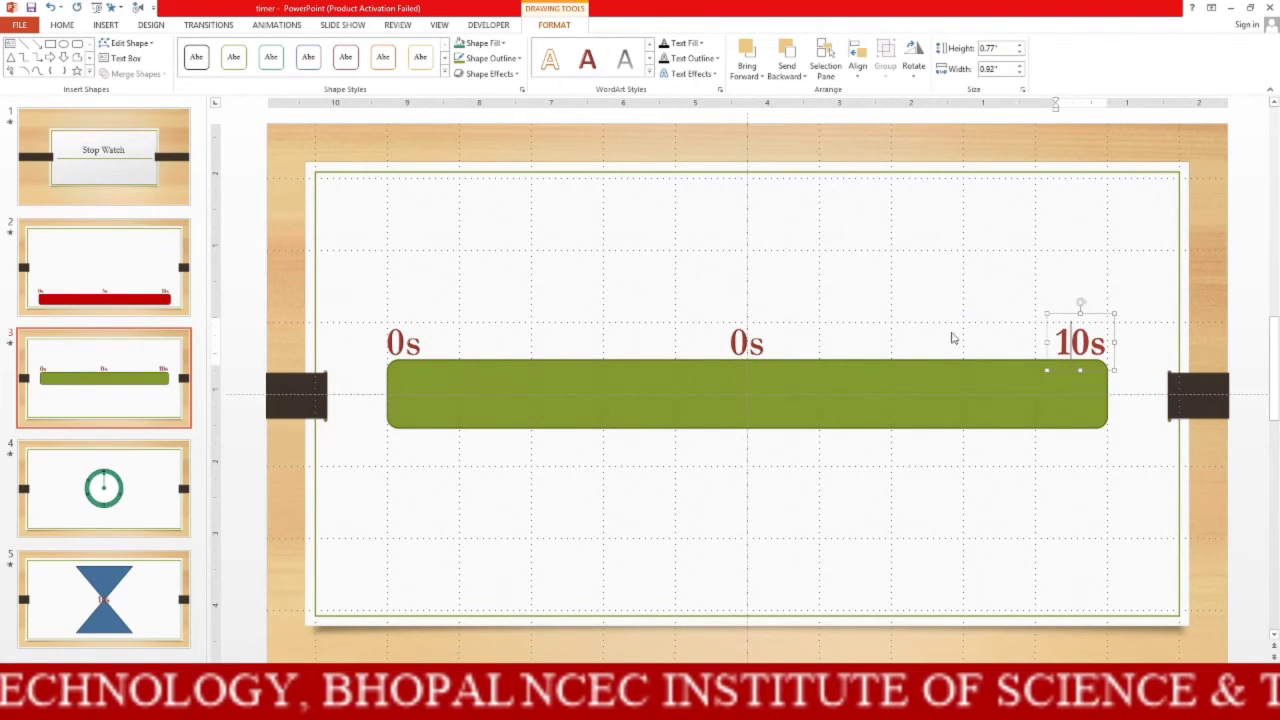
left_click(747, 343)
left_click_drag(741, 343, 726, 343)
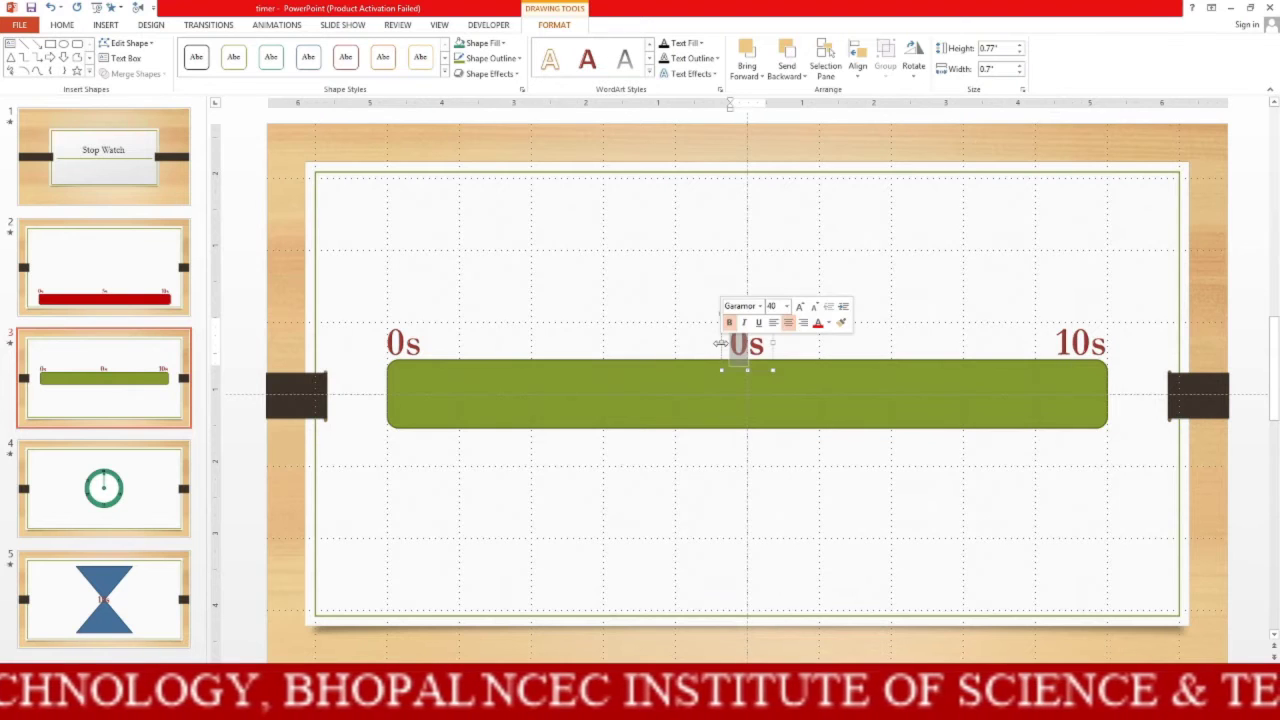
type("5")
left_click(829, 331)
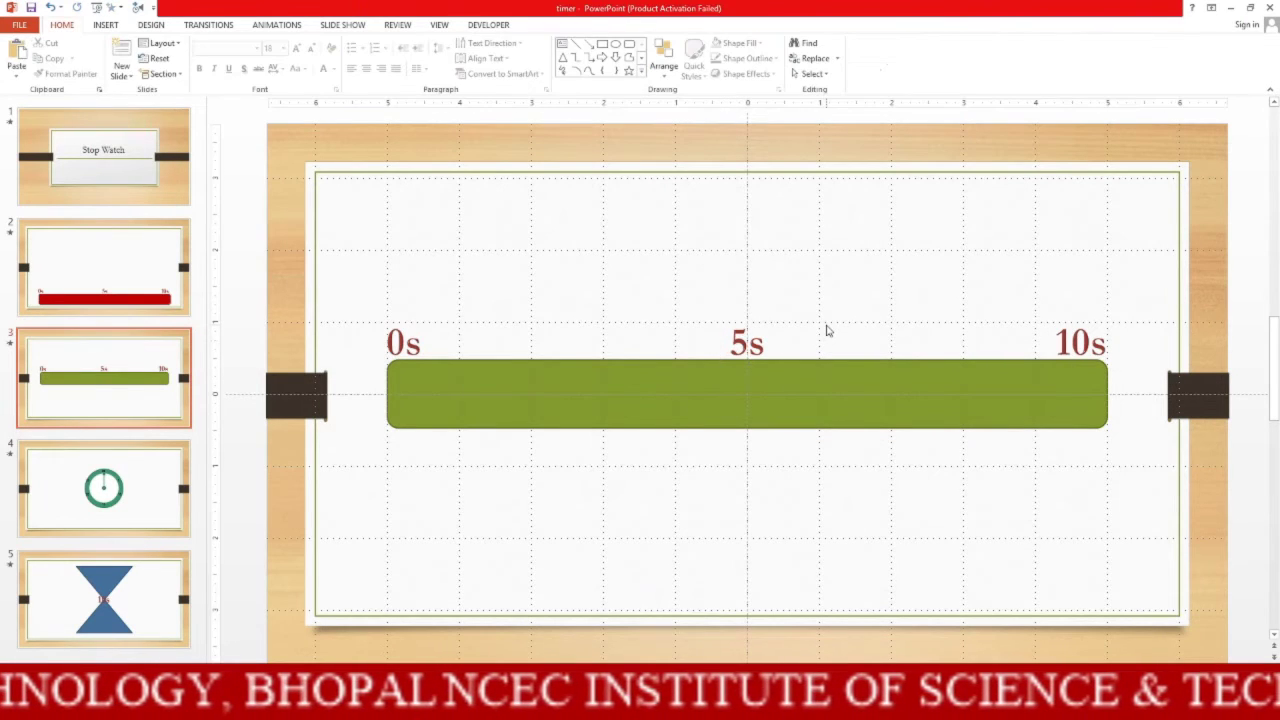
left_click(549, 384)
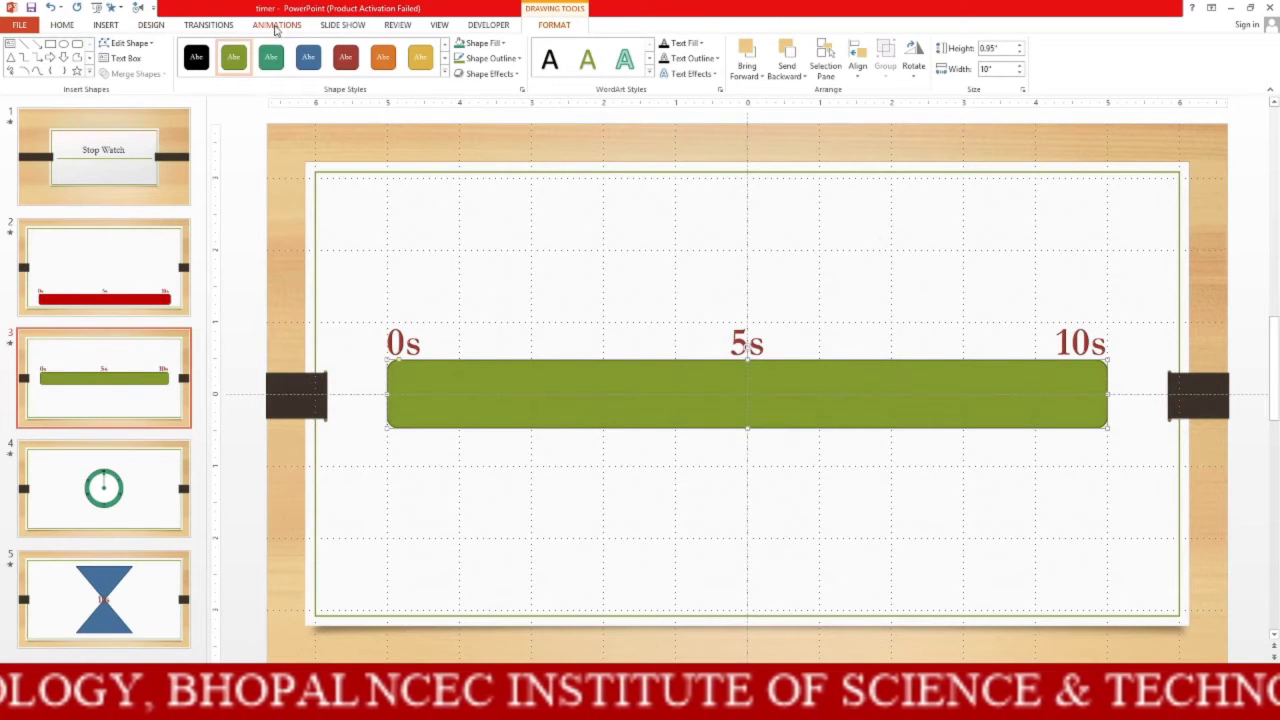
Preview the bar filling from 0s to 10s, then go to slide 5's hourglass.
left_click(276, 25)
left_click(16, 58)
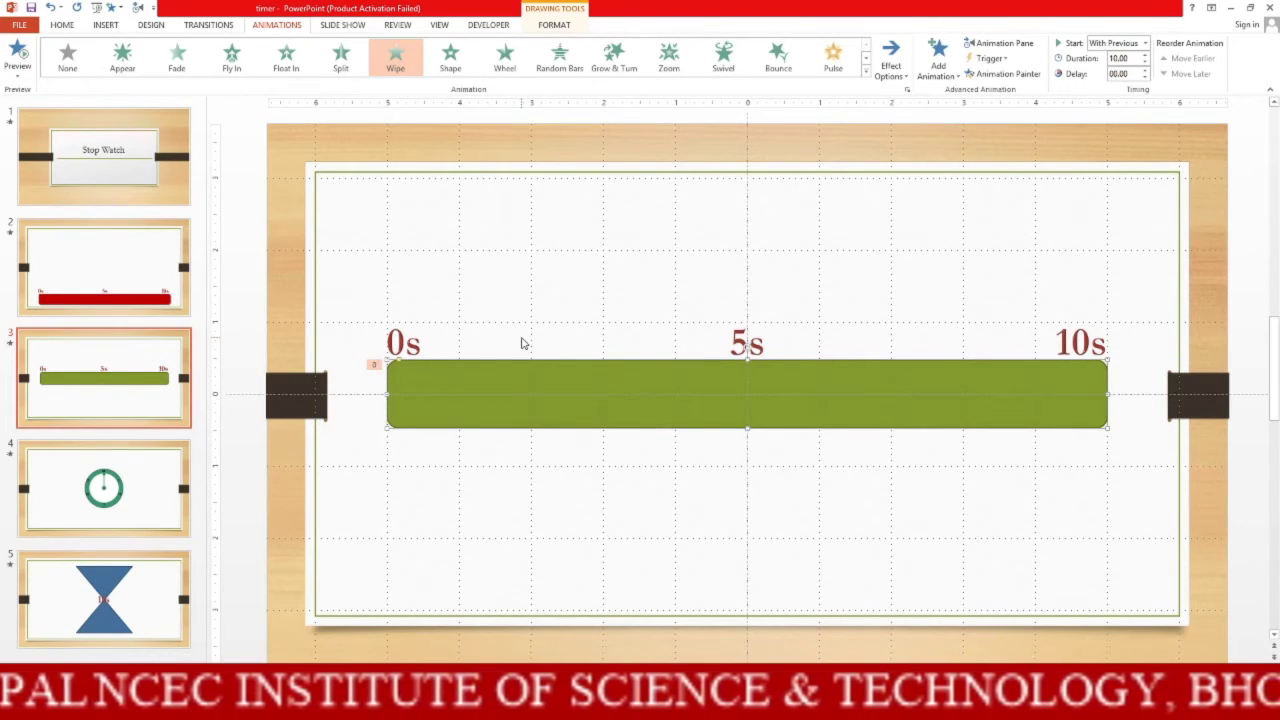
left_click(146, 586)
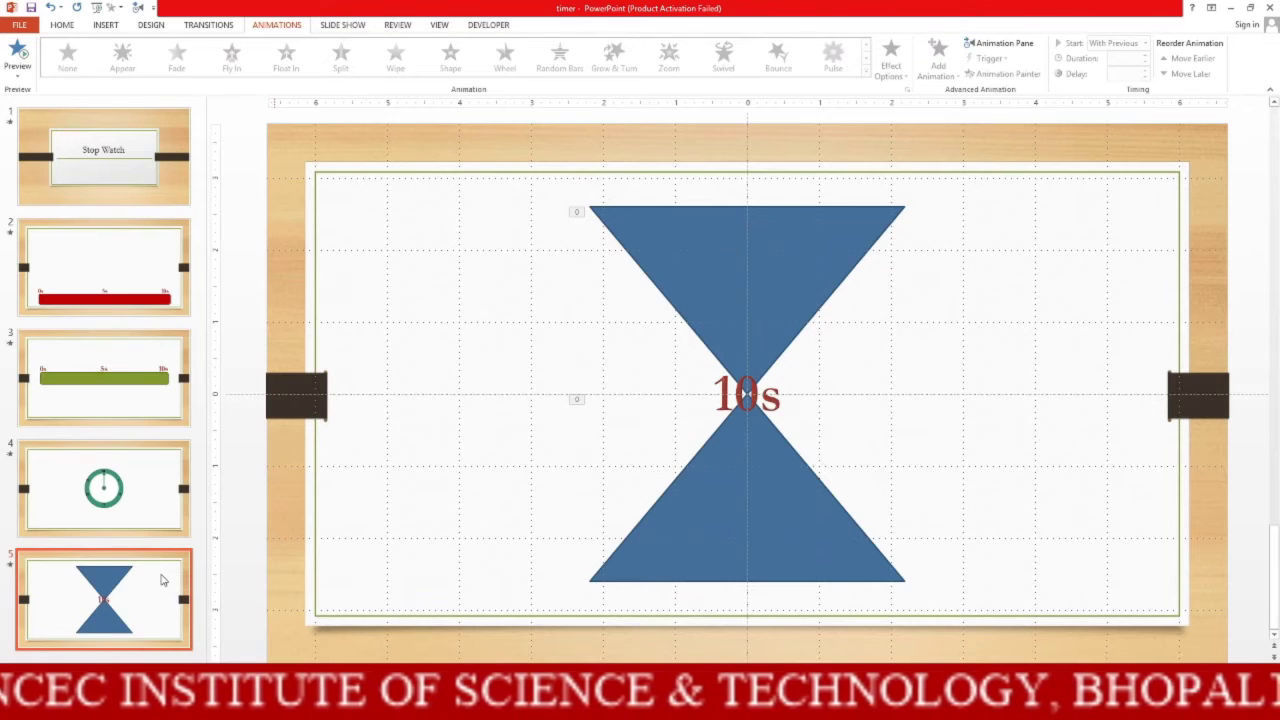
Add slide 6 and draw a Flowchart: Collate hourglass about 4" square at its centre.
key("ctrl+m")
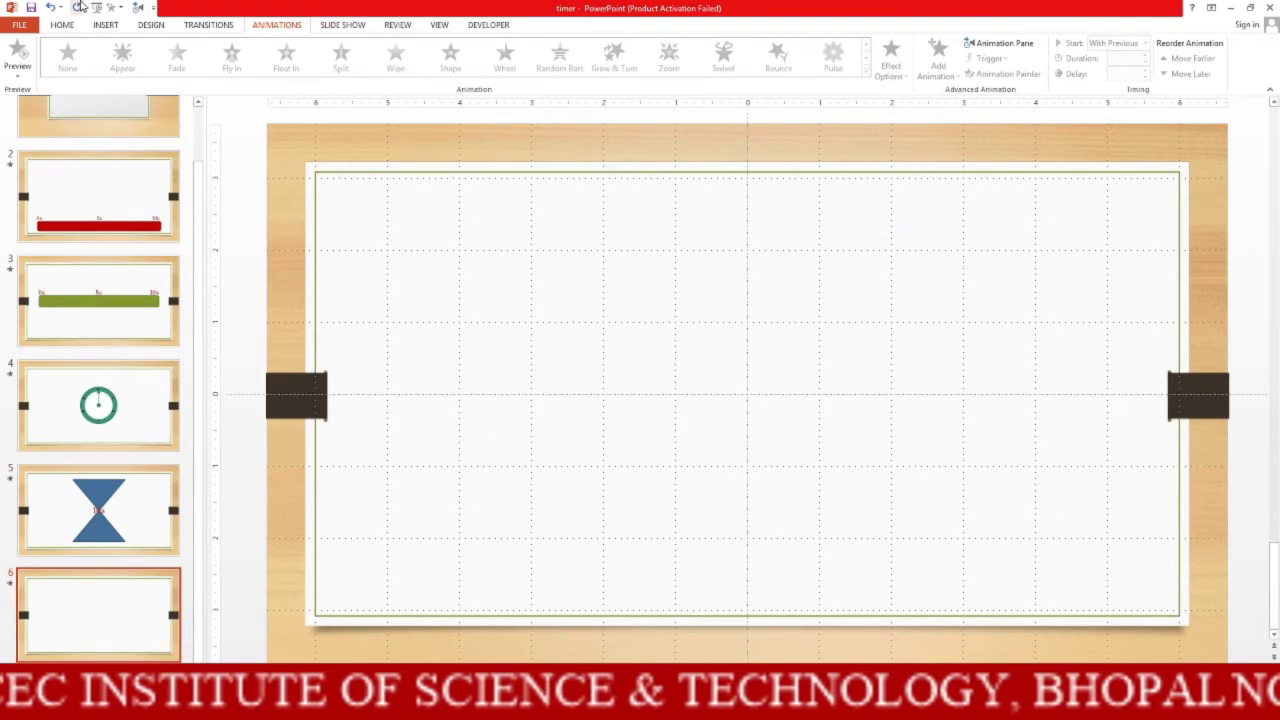
left_click(106, 24)
left_click(224, 66)
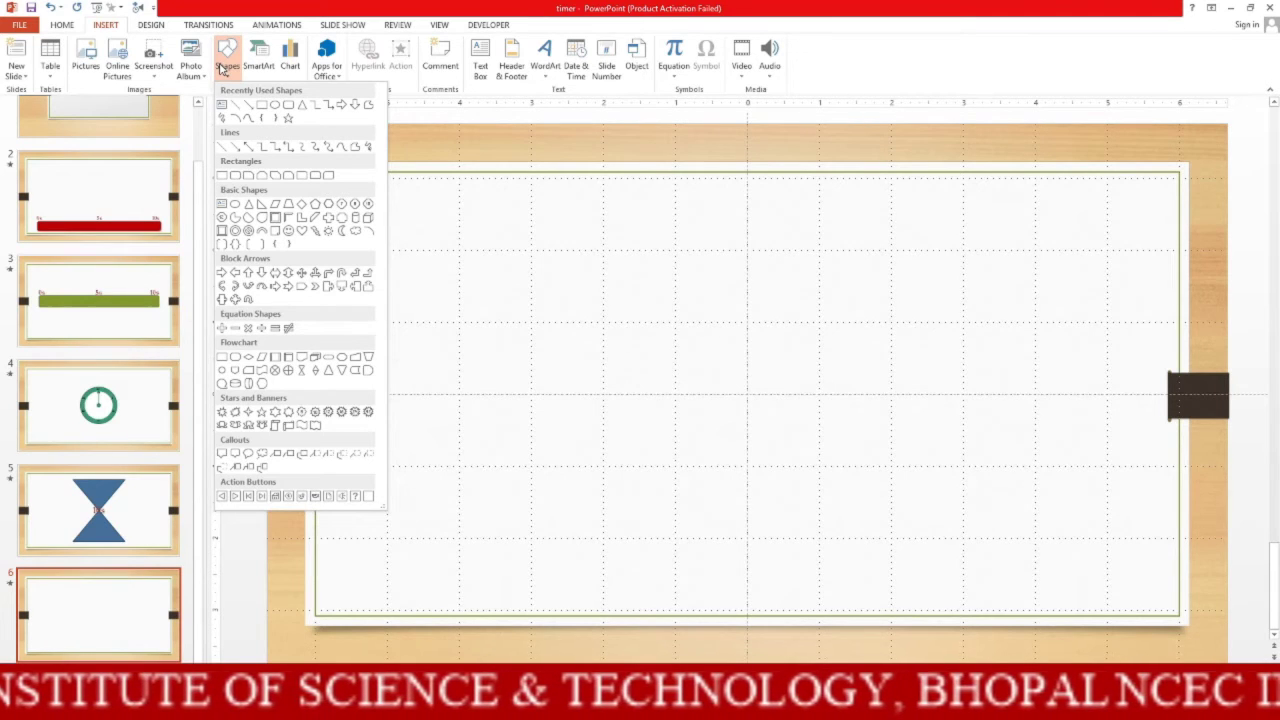
left_click(301, 370)
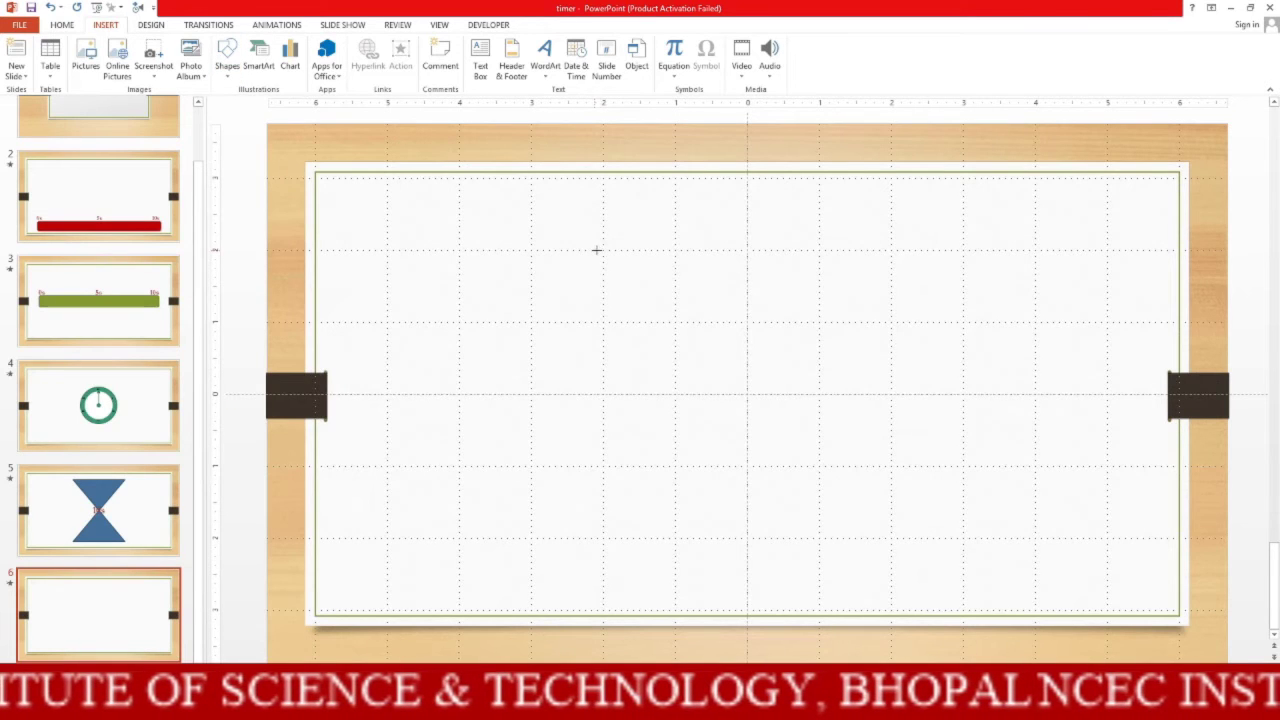
mouse_move(600, 249)
left_mouse_down()
mouse_move(905, 548)
mouse_move(894, 539)
left_mouse_up()
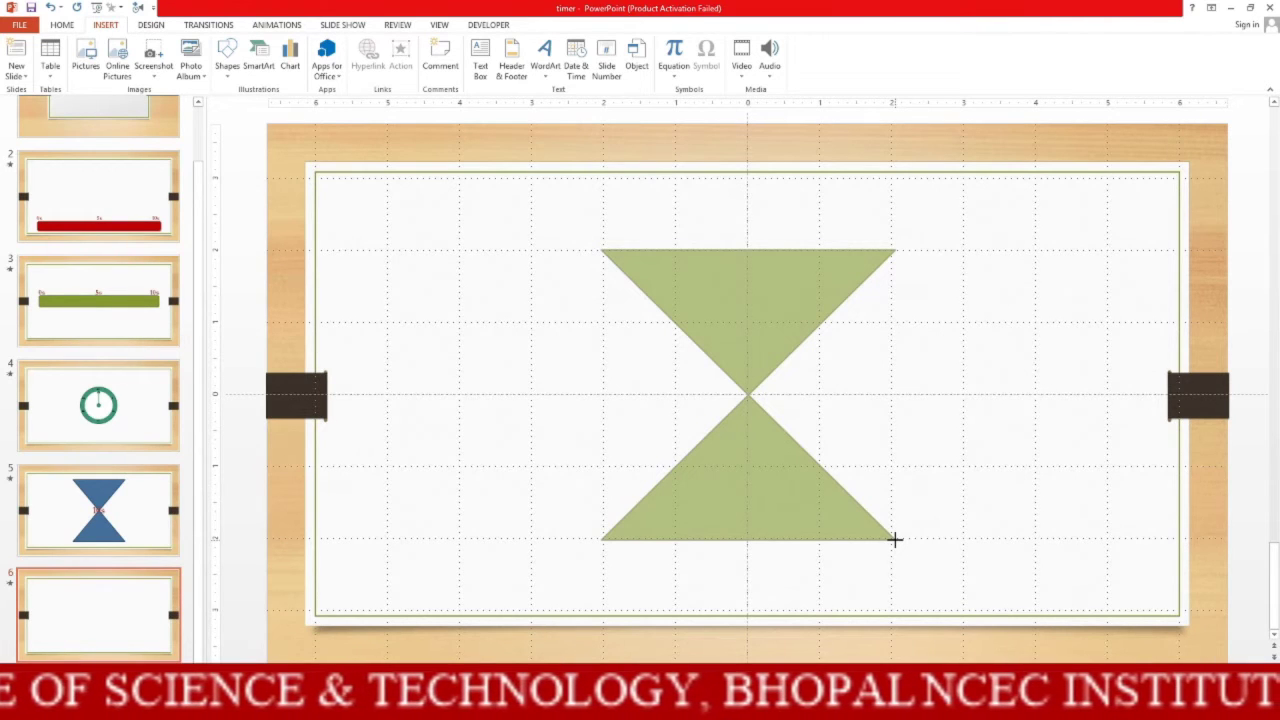
left_click_drag(895, 539, 893, 538)
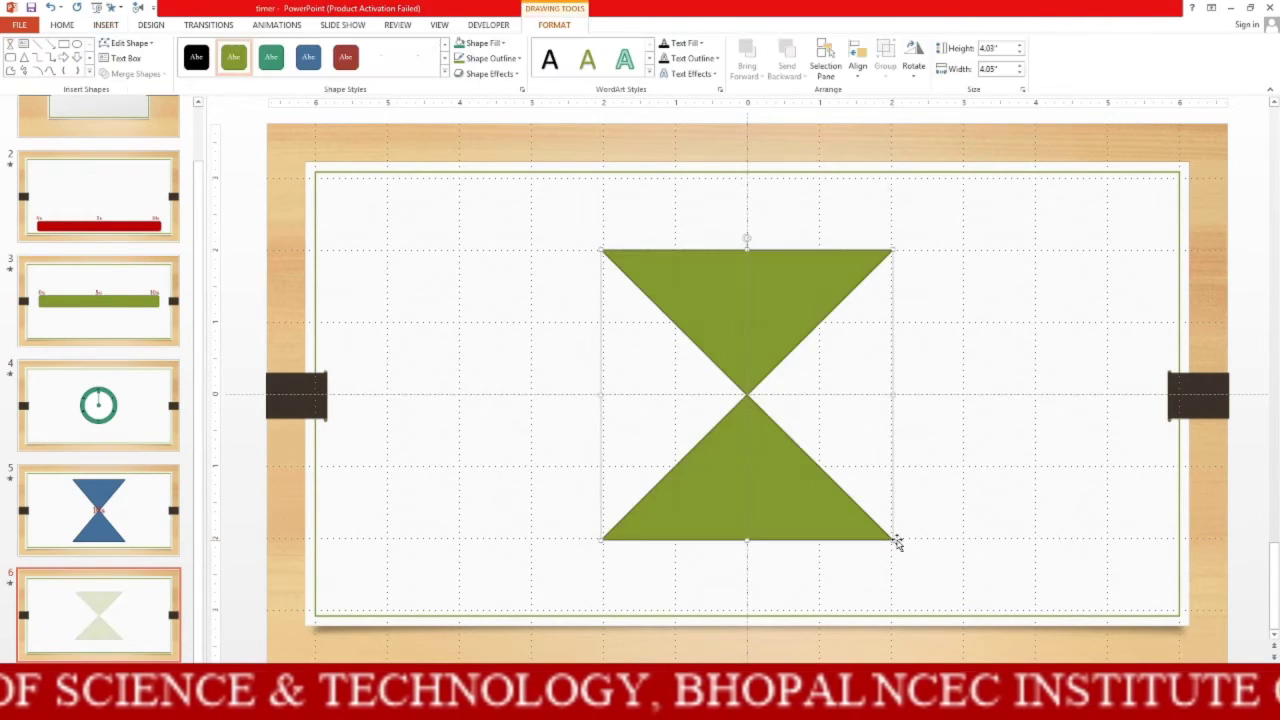
Draw an isosceles triangle the size of the hourglass's lower half beside it.
left_click(972, 515)
left_click(785, 340)
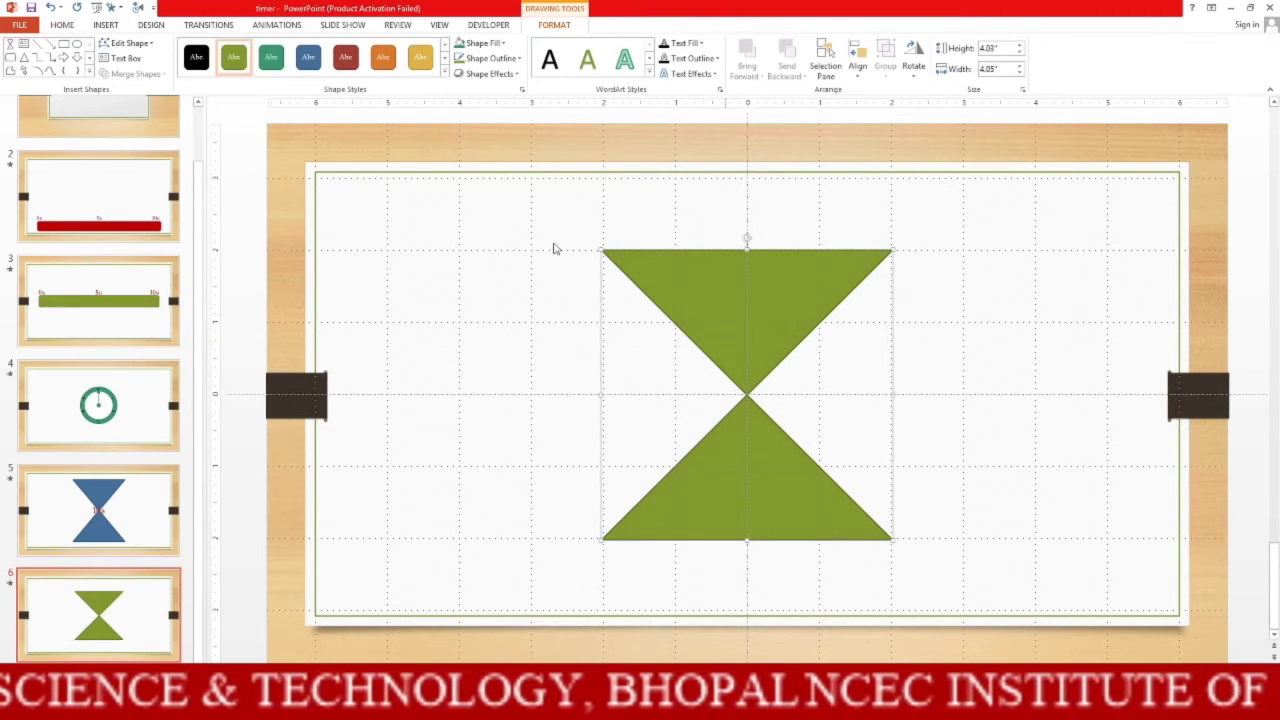
left_click(462, 299)
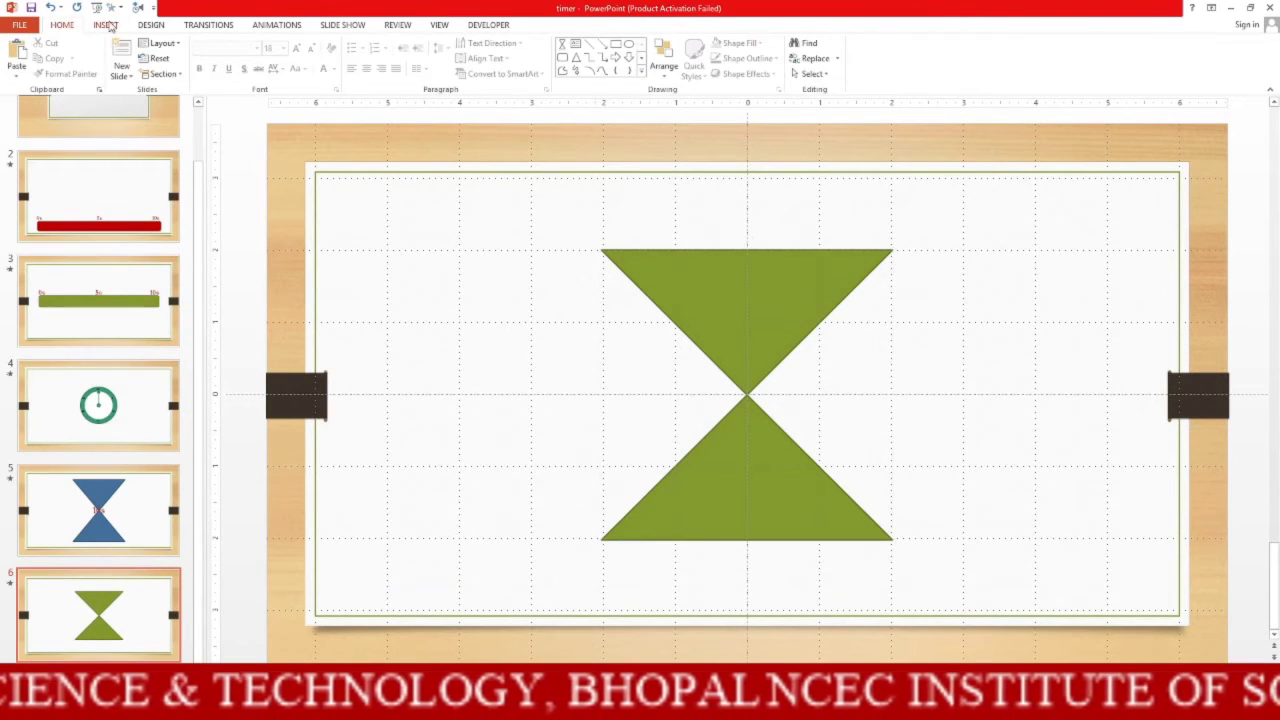
left_click(107, 25)
left_click(227, 58)
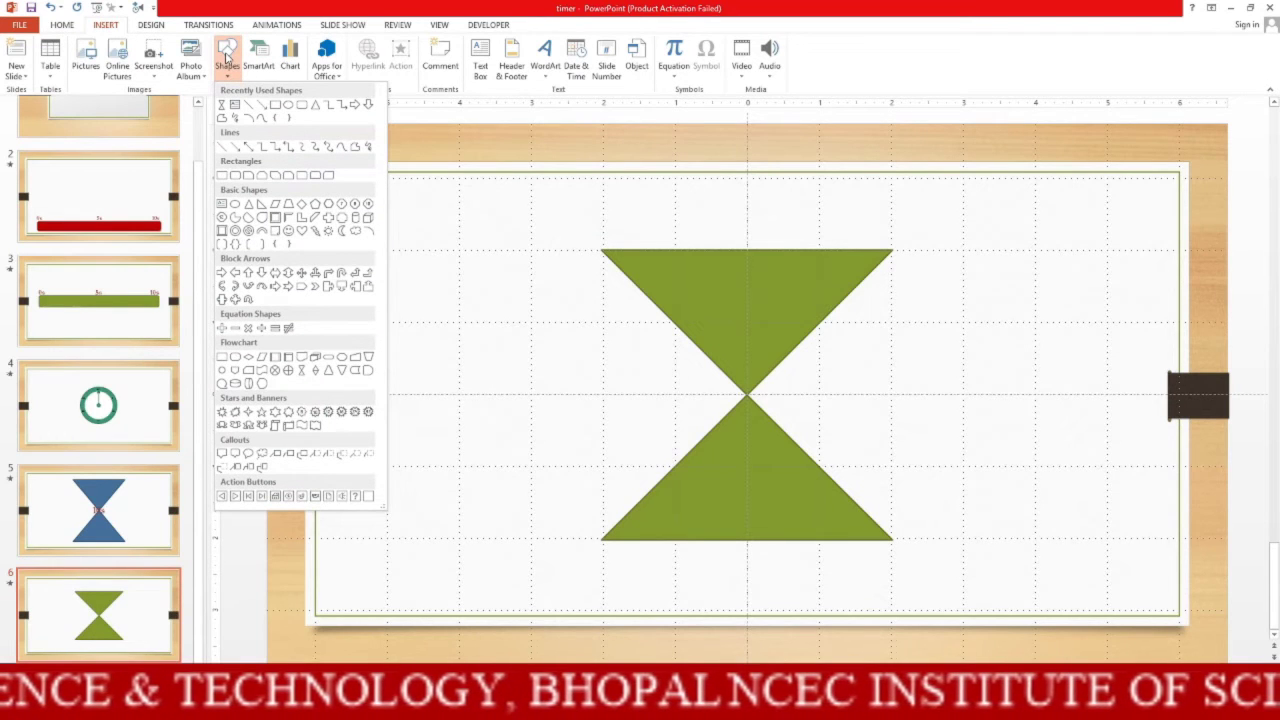
left_click(312, 104)
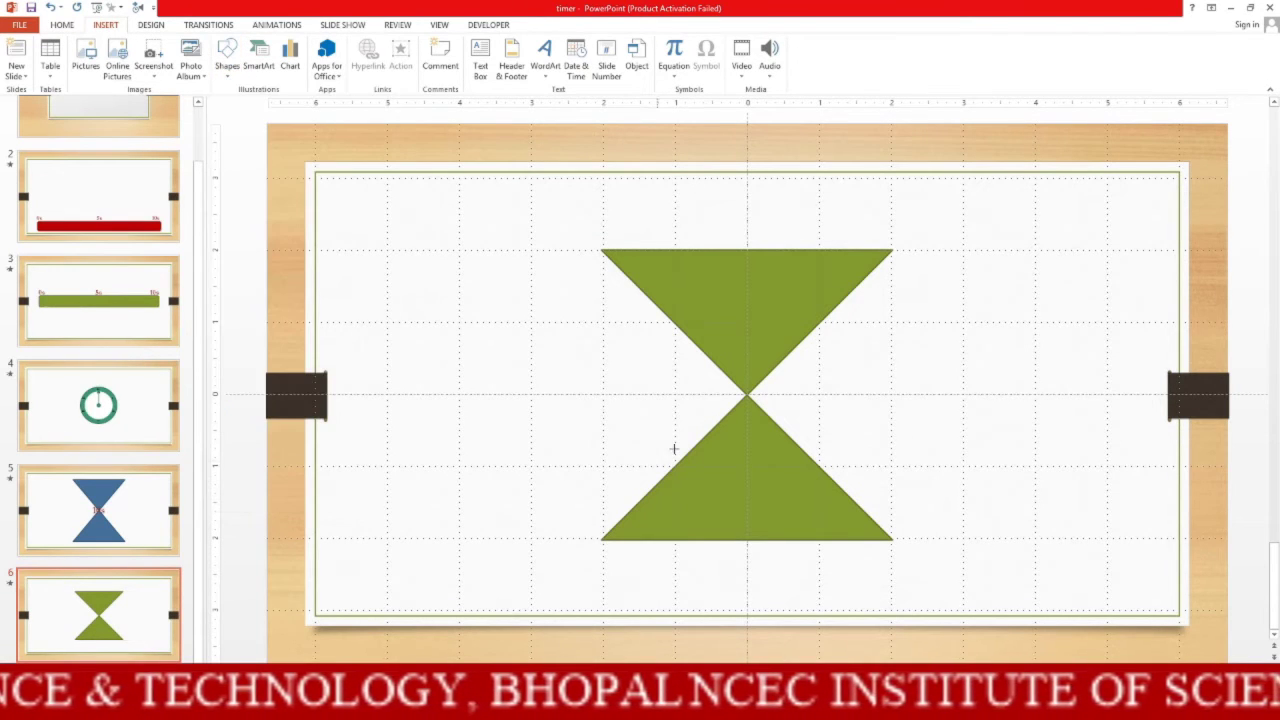
left_click_drag(601, 397, 893, 541)
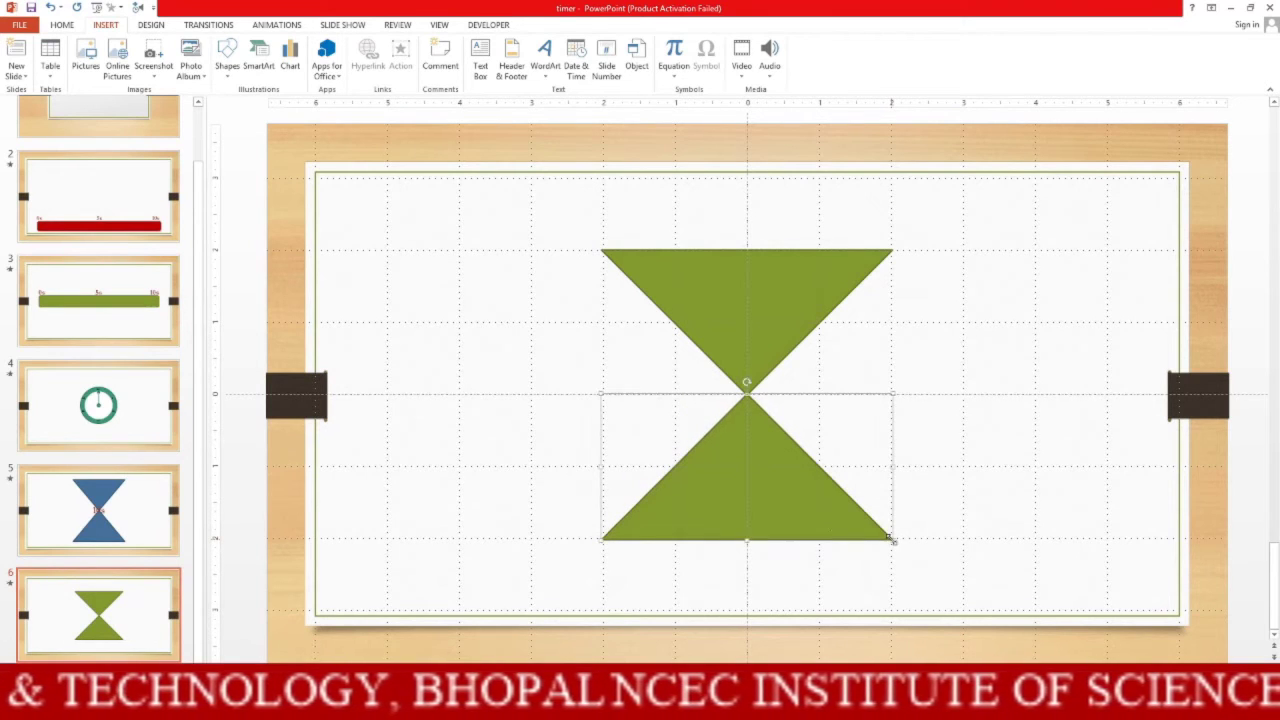
left_click_drag(776, 501, 485, 489)
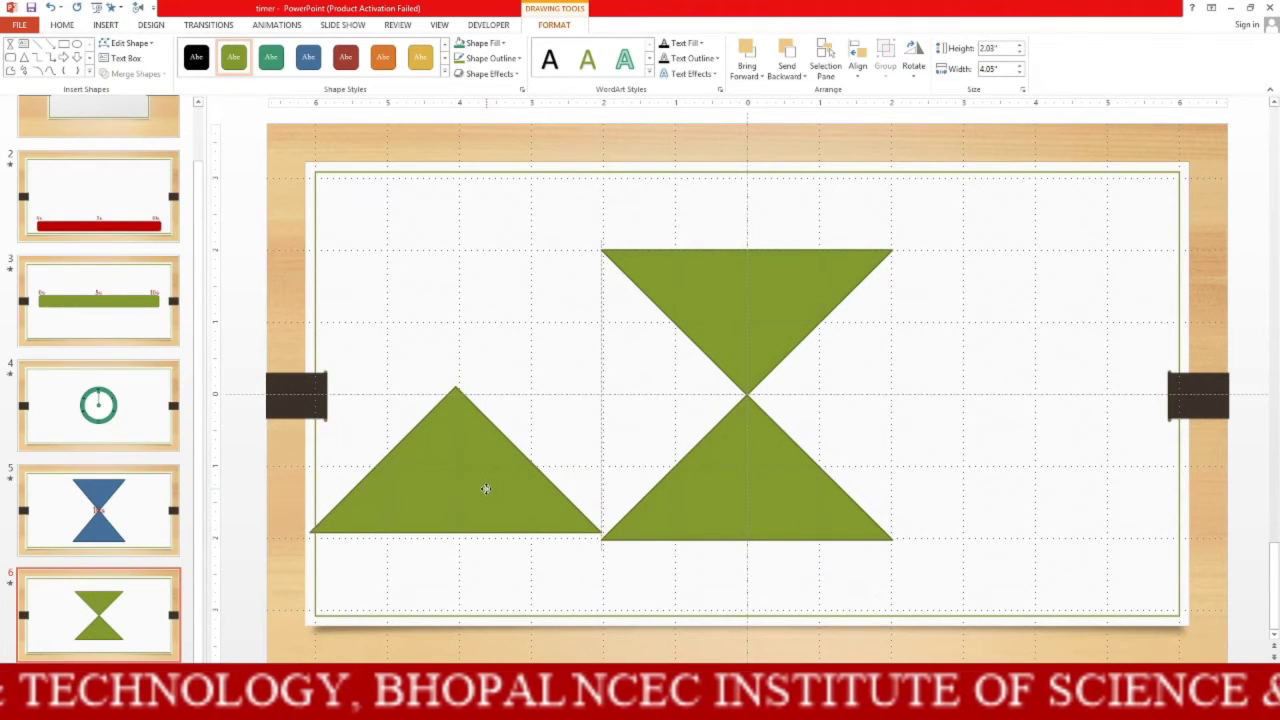
Give the hourglass a red outline with no fill and set the red triangle in its lower half.
left_click(733, 511)
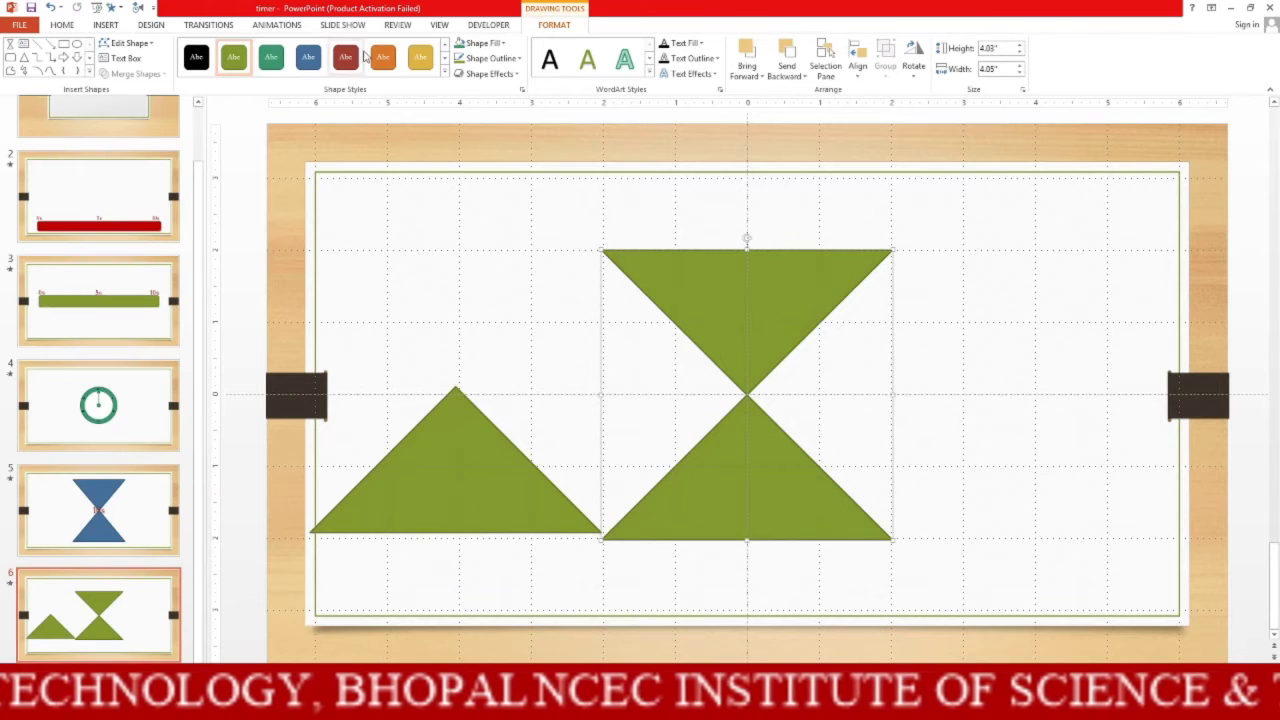
left_click(446, 79)
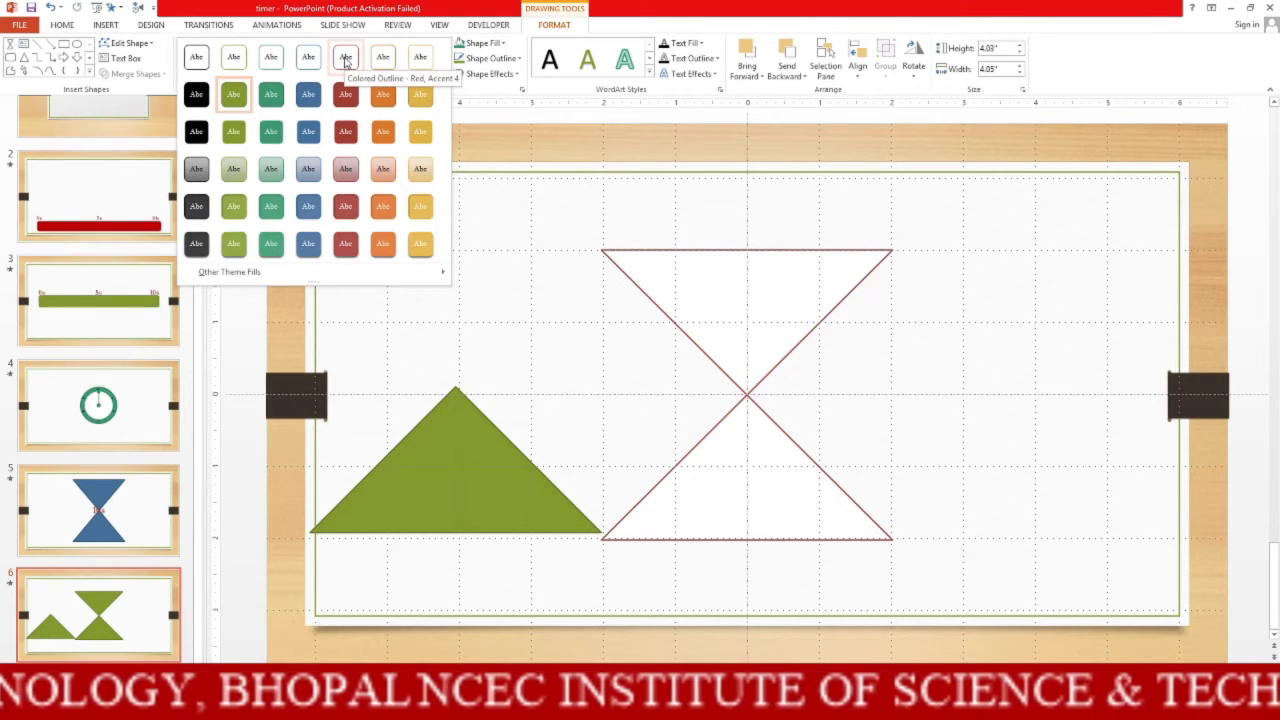
left_click(345, 61)
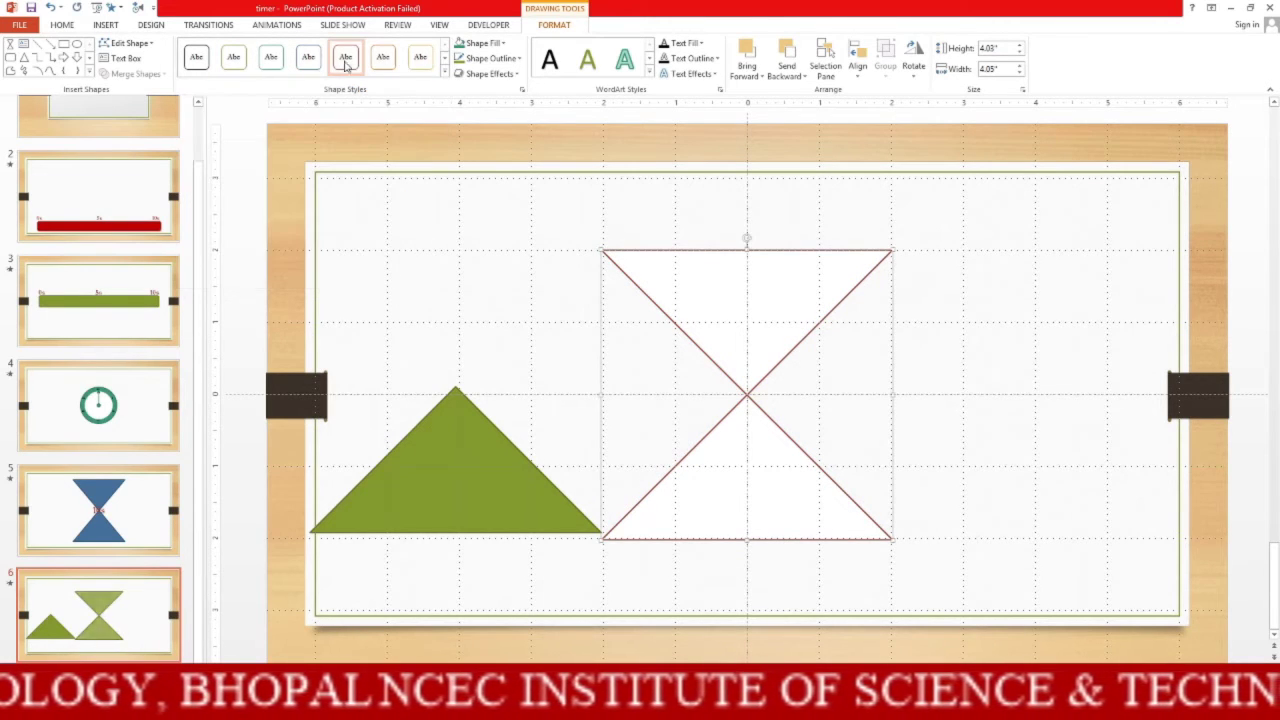
left_click(441, 474)
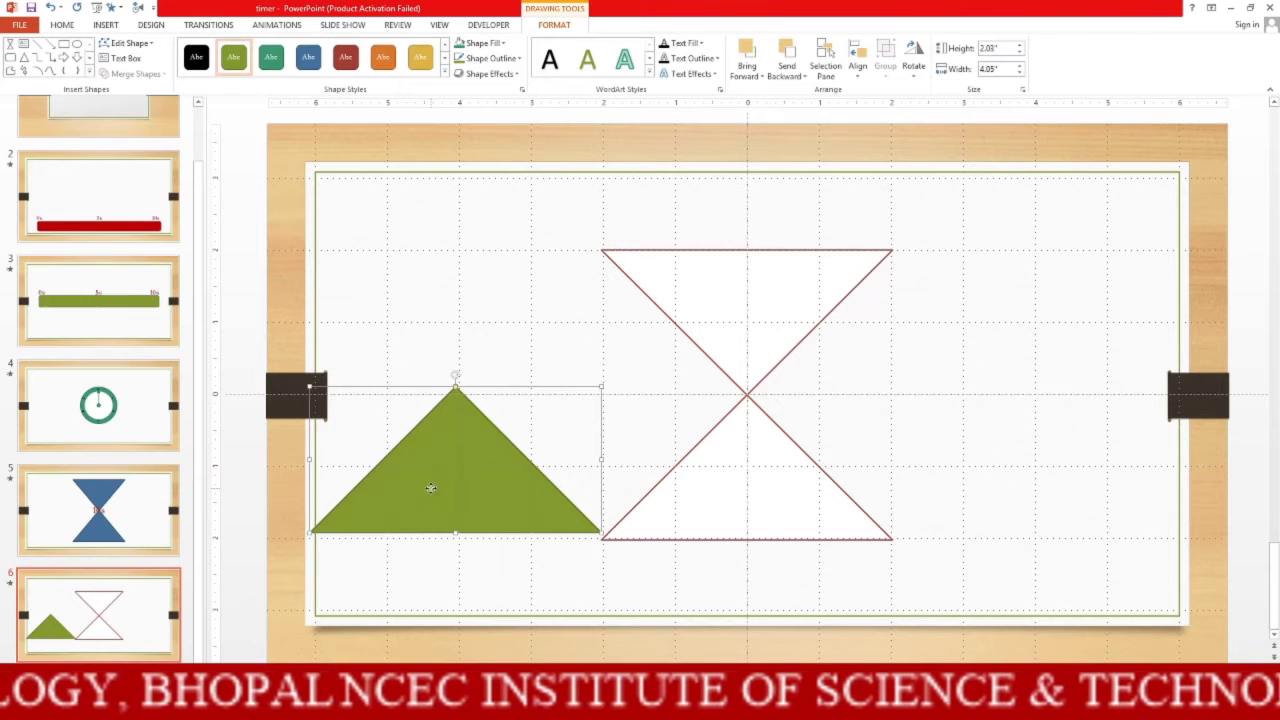
left_click_drag(429, 490, 720, 496)
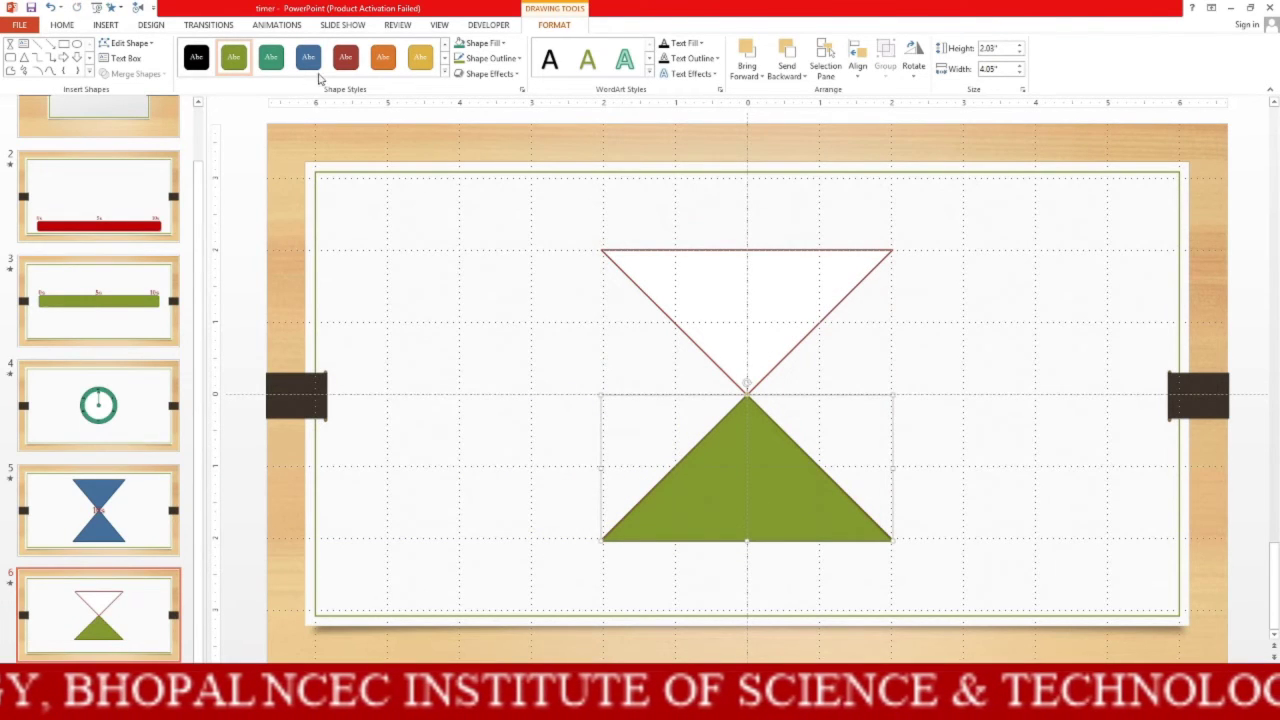
left_click(345, 60)
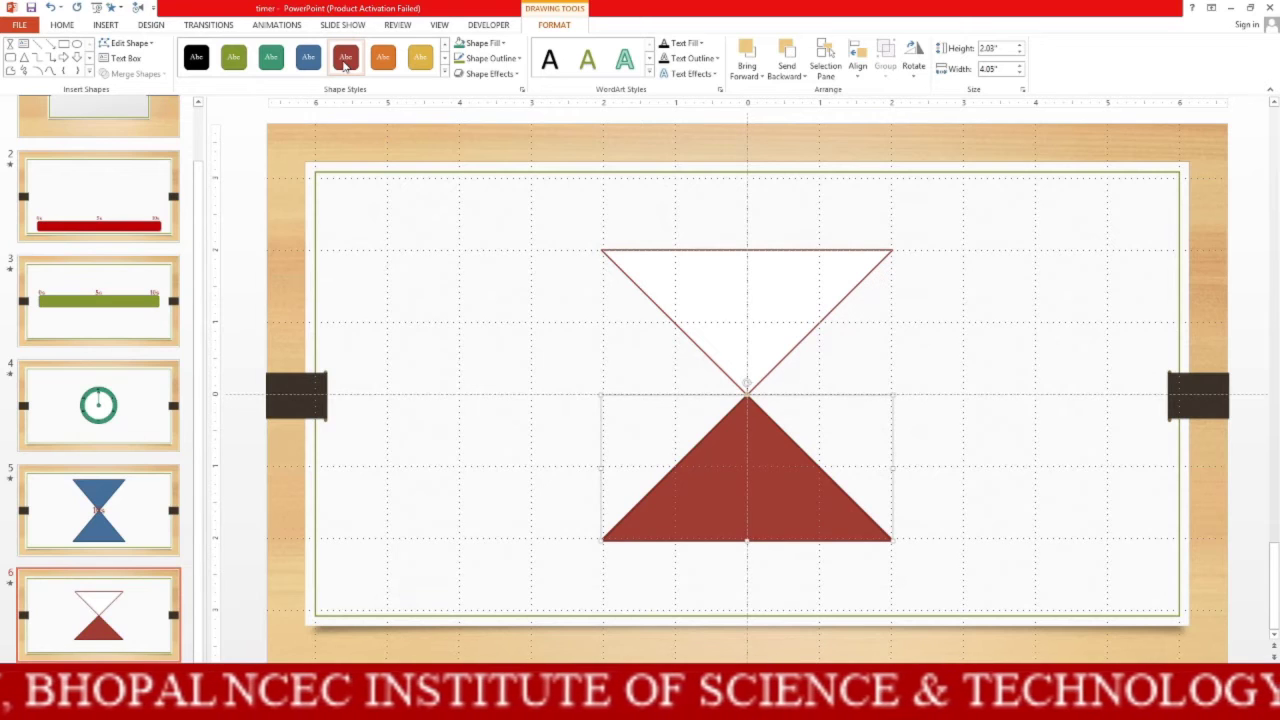
Duplicate the red triangle and move the copy up into the hourglass's top half.
right_click(711, 477)
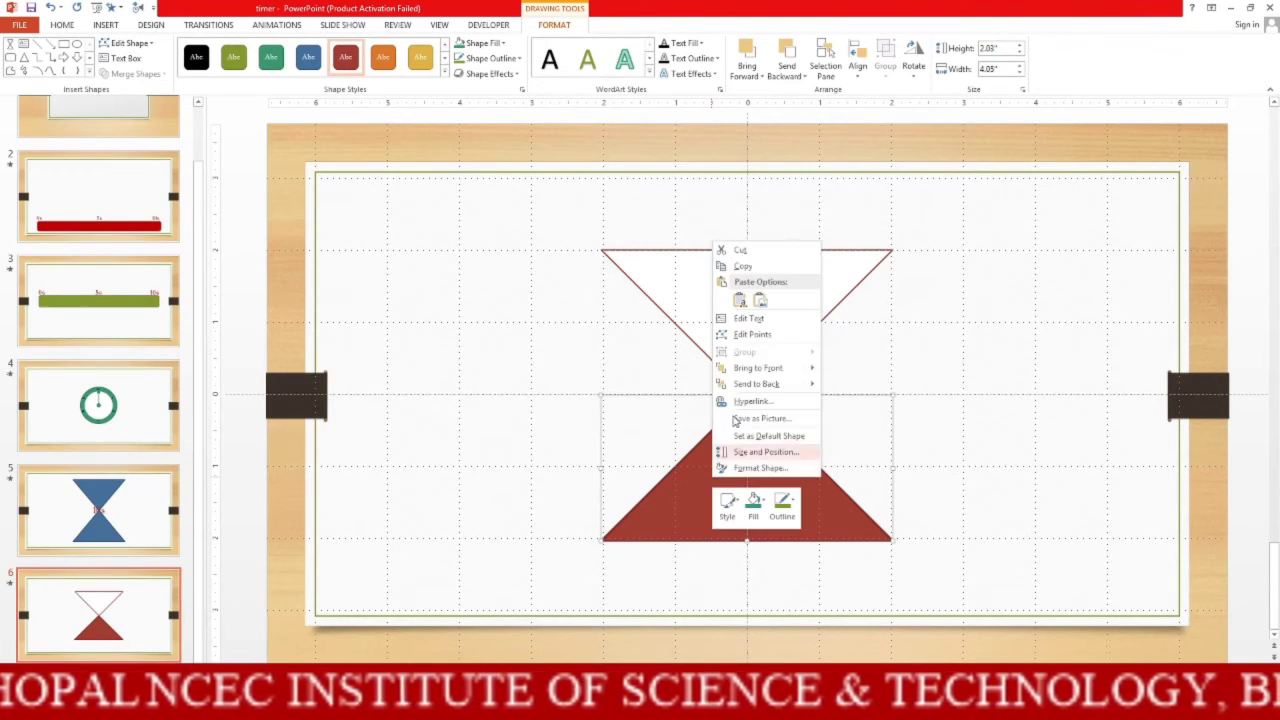
left_click(745, 270)
right_click(714, 491)
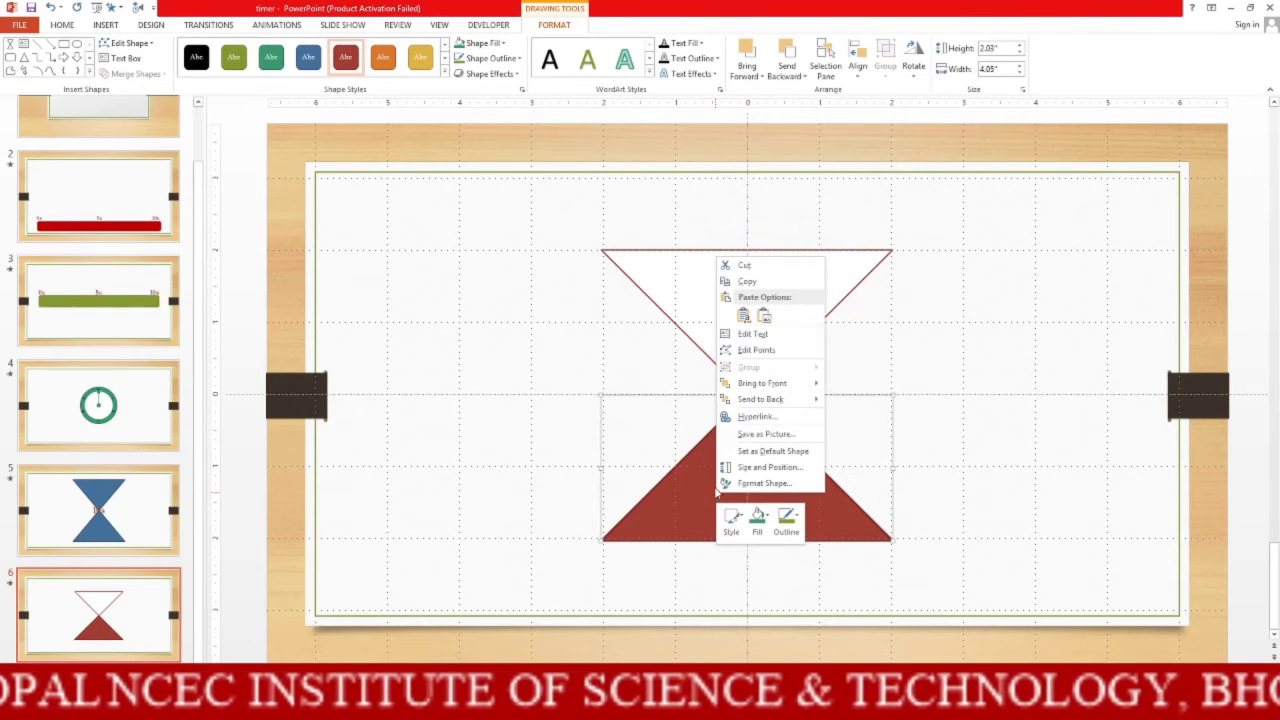
left_click(741, 318)
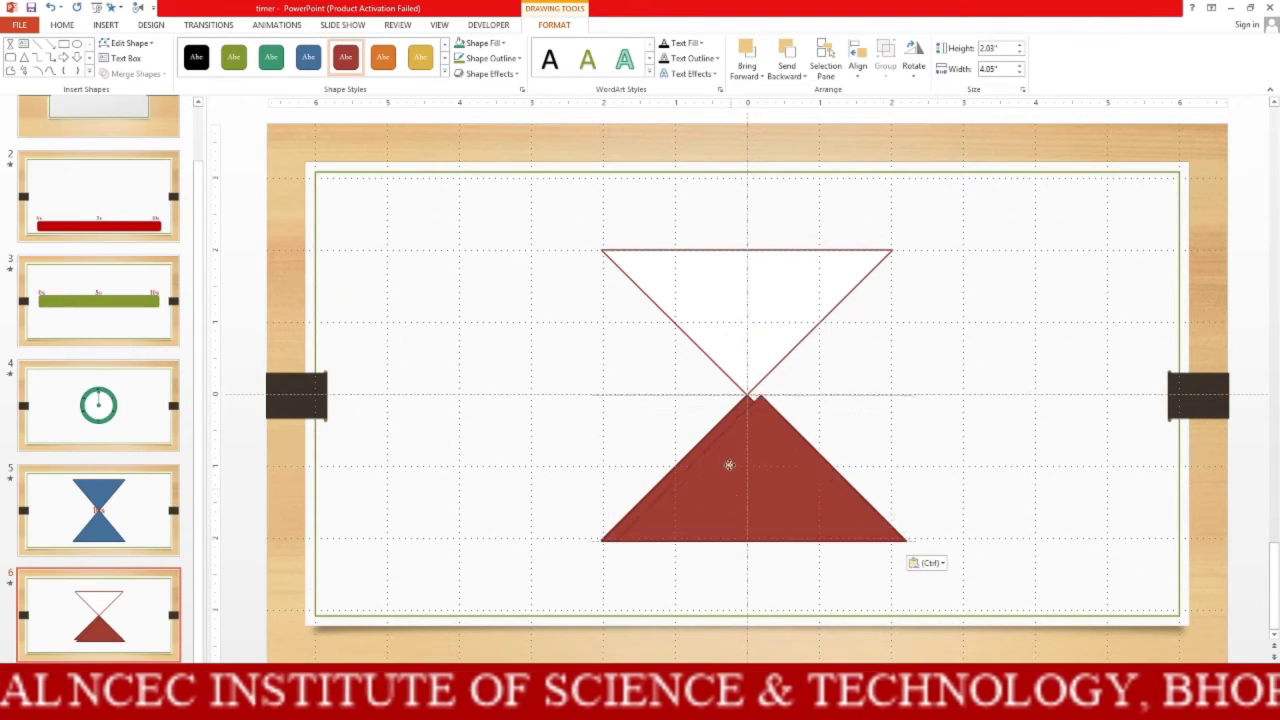
left_click_drag(729, 463, 714, 332)
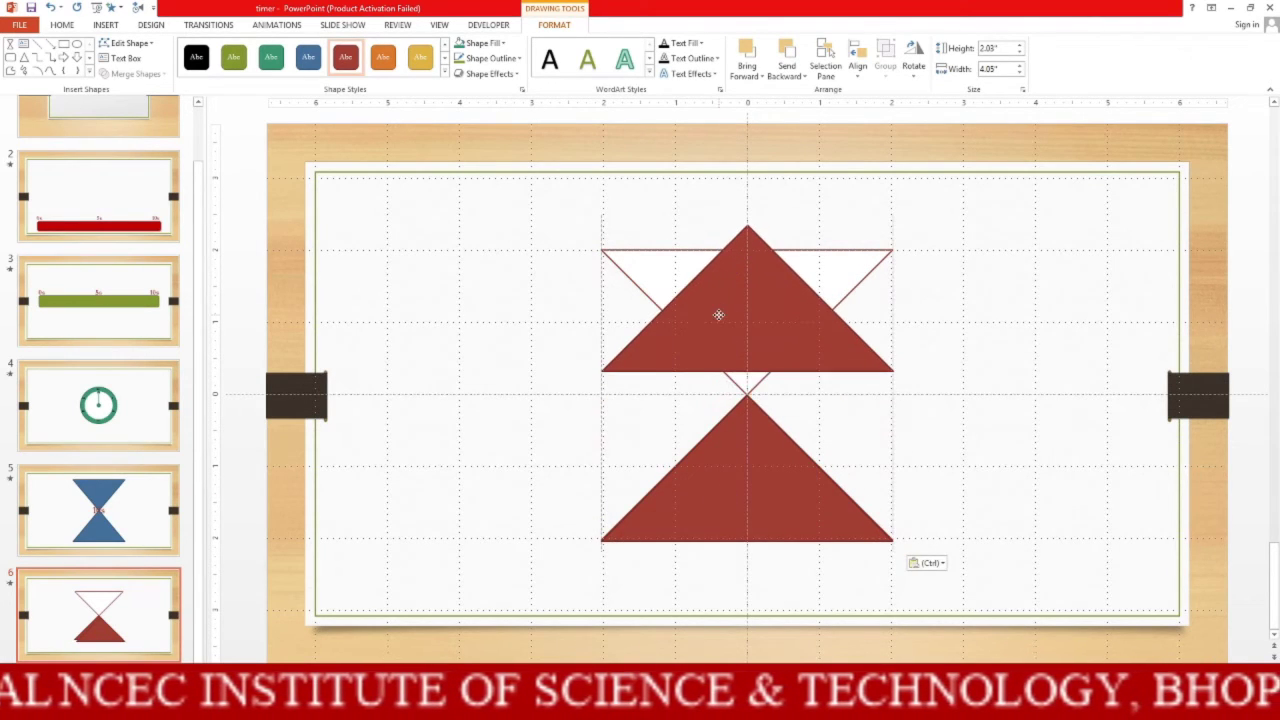
Flip the copied triangle vertically and align it with the hourglass's upper half.
left_click(913, 62)
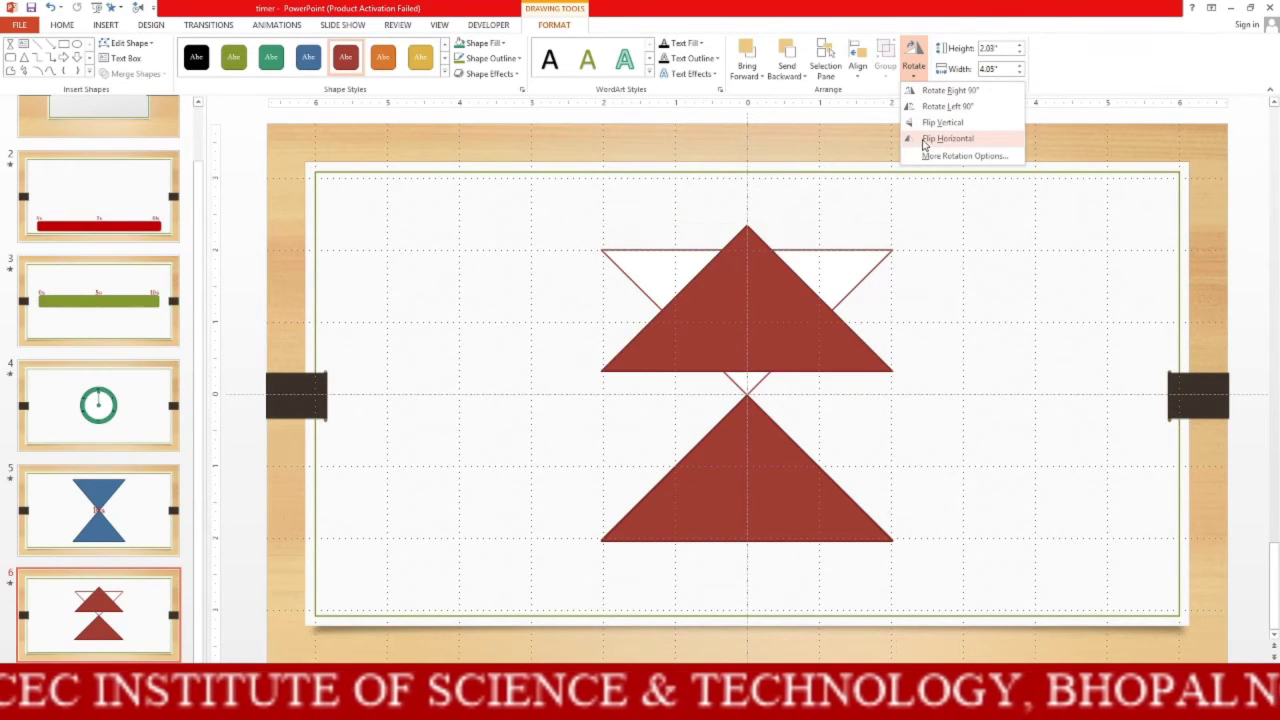
left_click(926, 133)
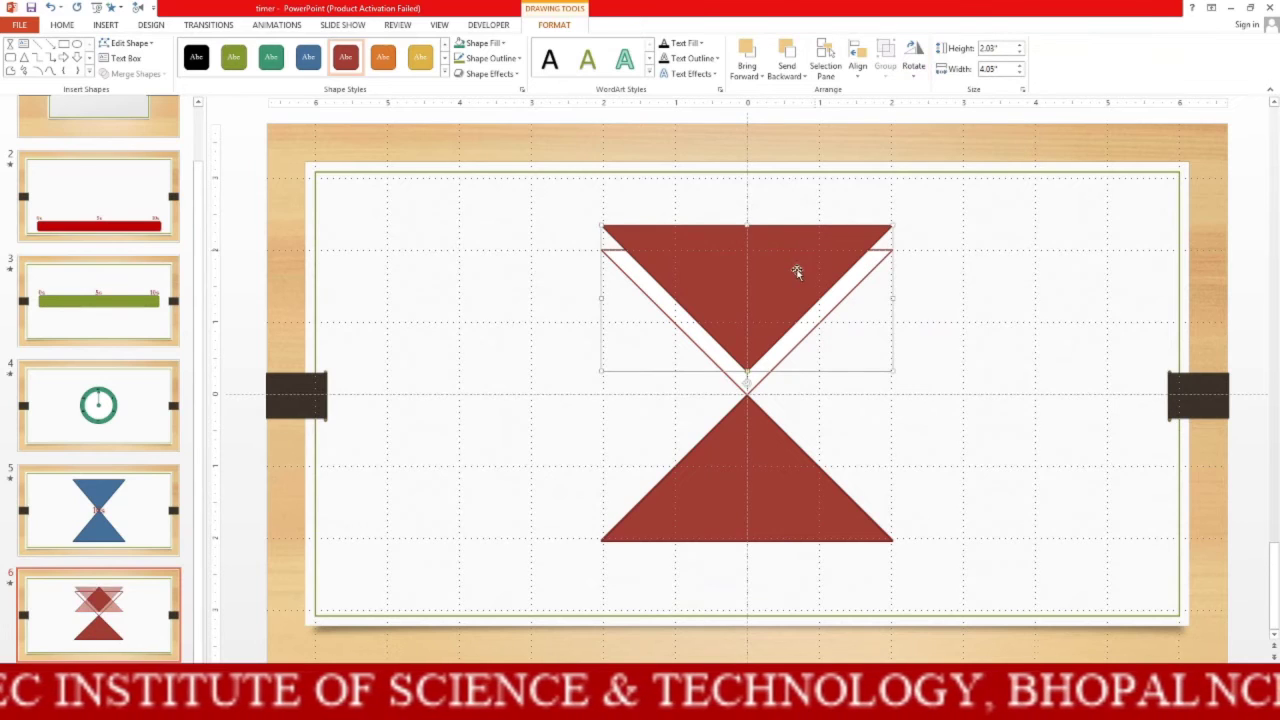
left_click_drag(797, 271, 798, 293)
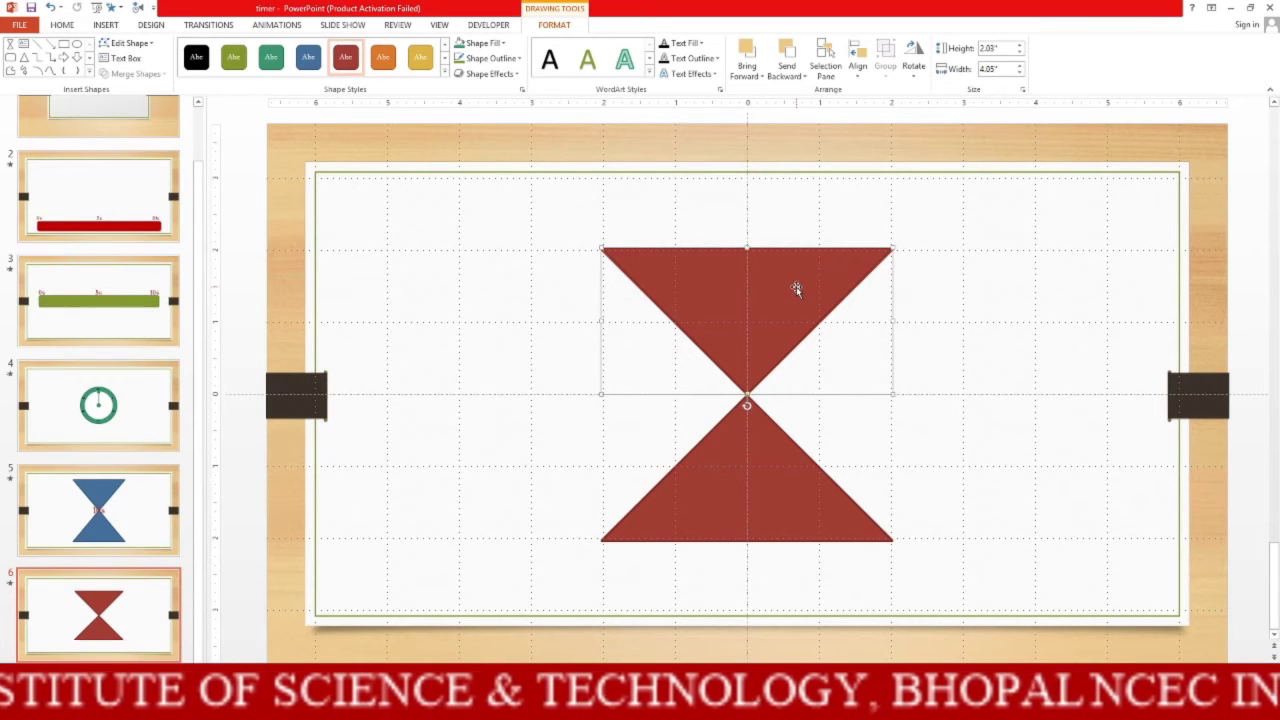
left_click(272, 28)
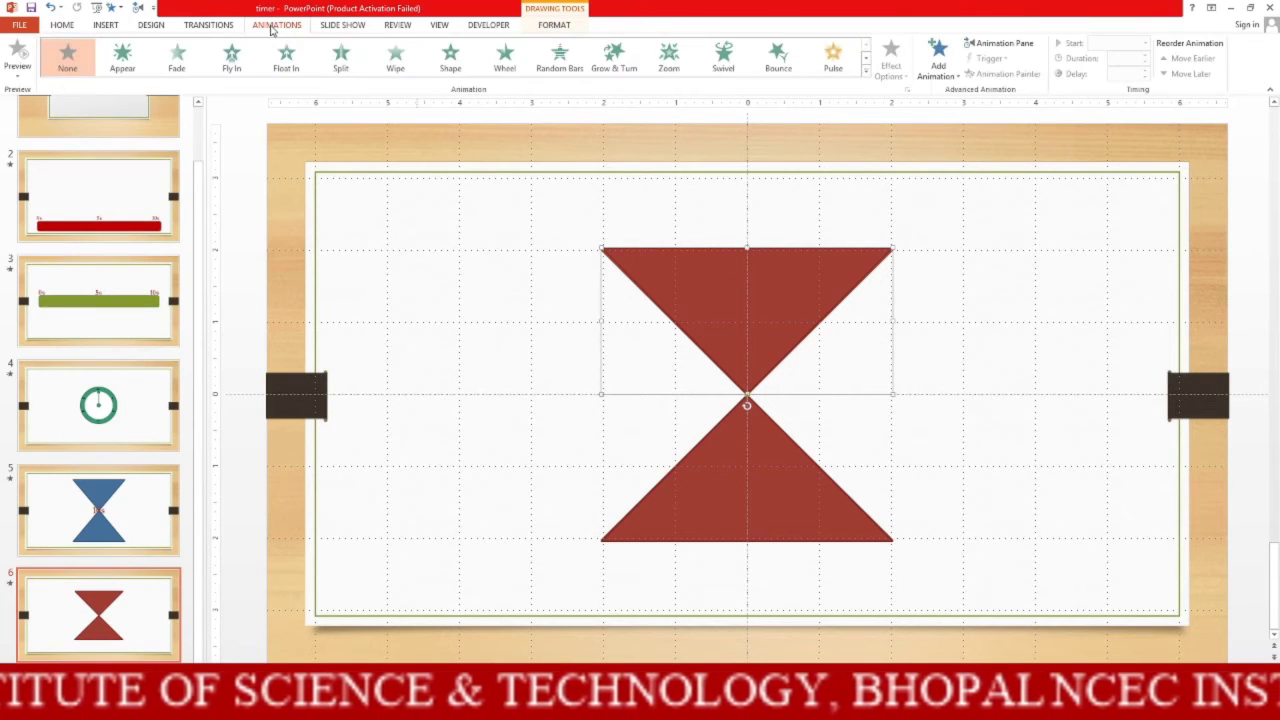
Give the top triangle a 10-second From Top Wipe that starts With Previous.
left_click(396, 60)
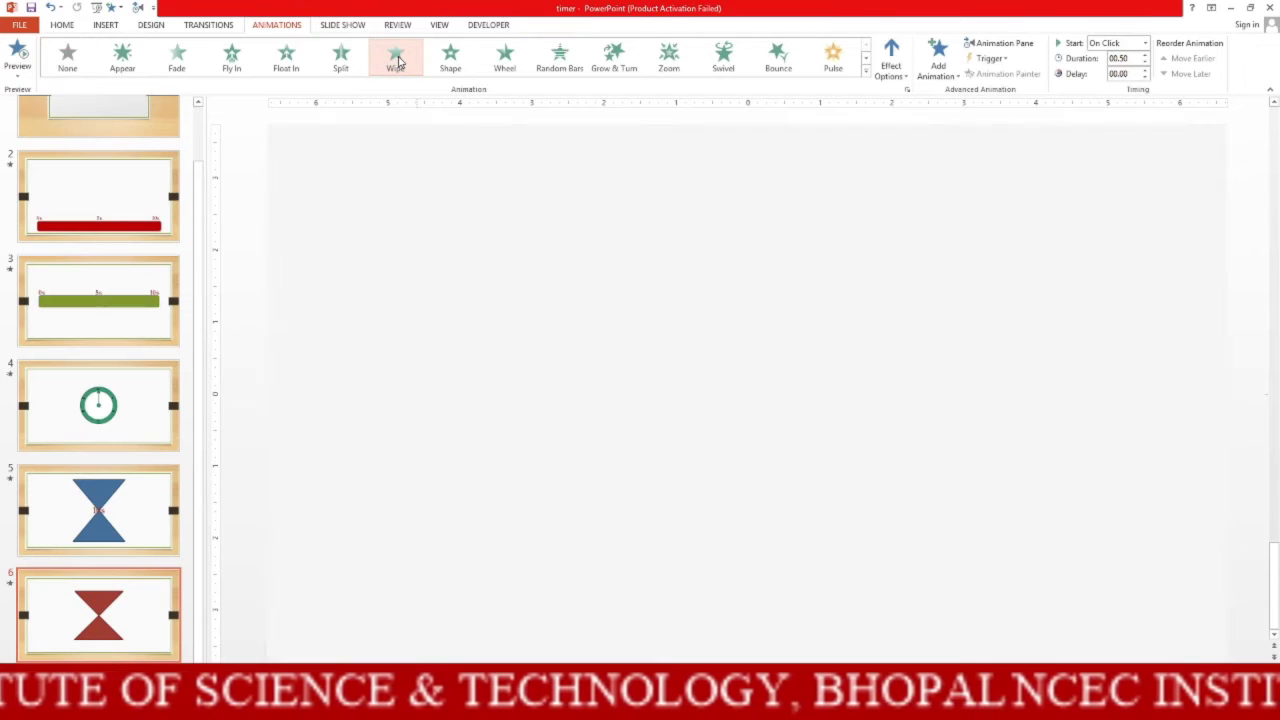
left_click(891, 68)
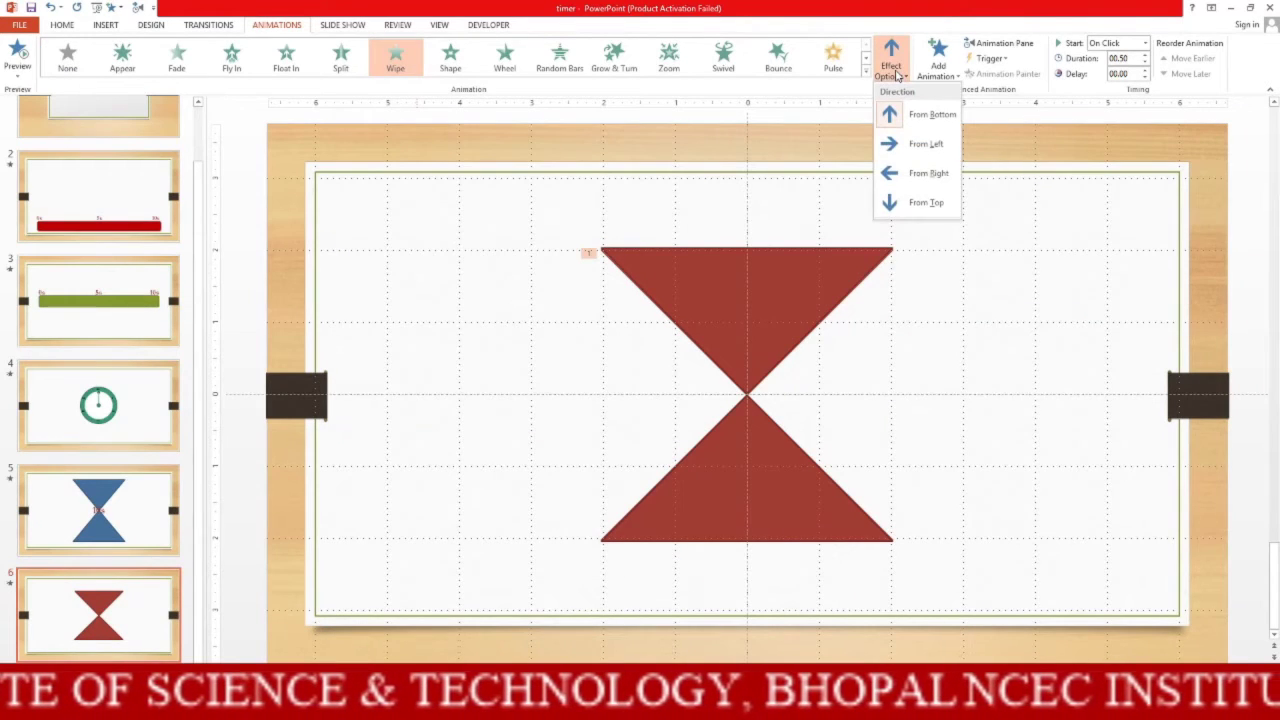
left_click(900, 203)
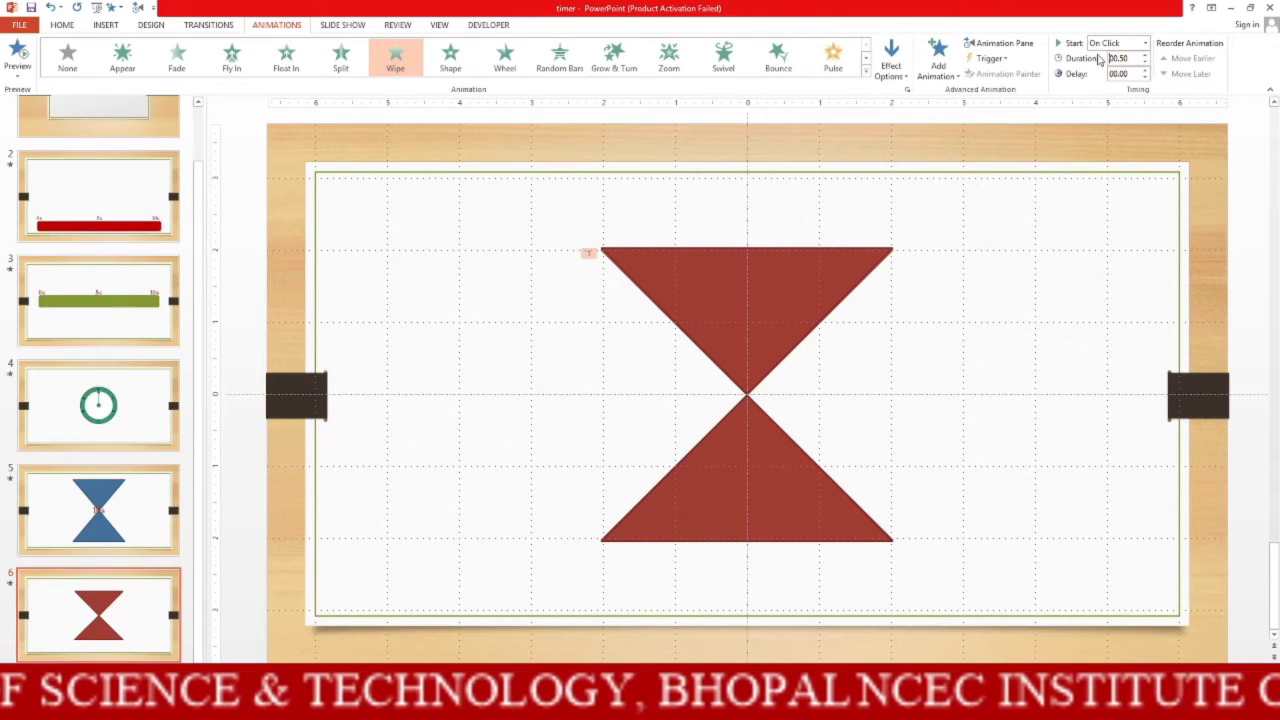
double_click(1131, 58)
type("1")
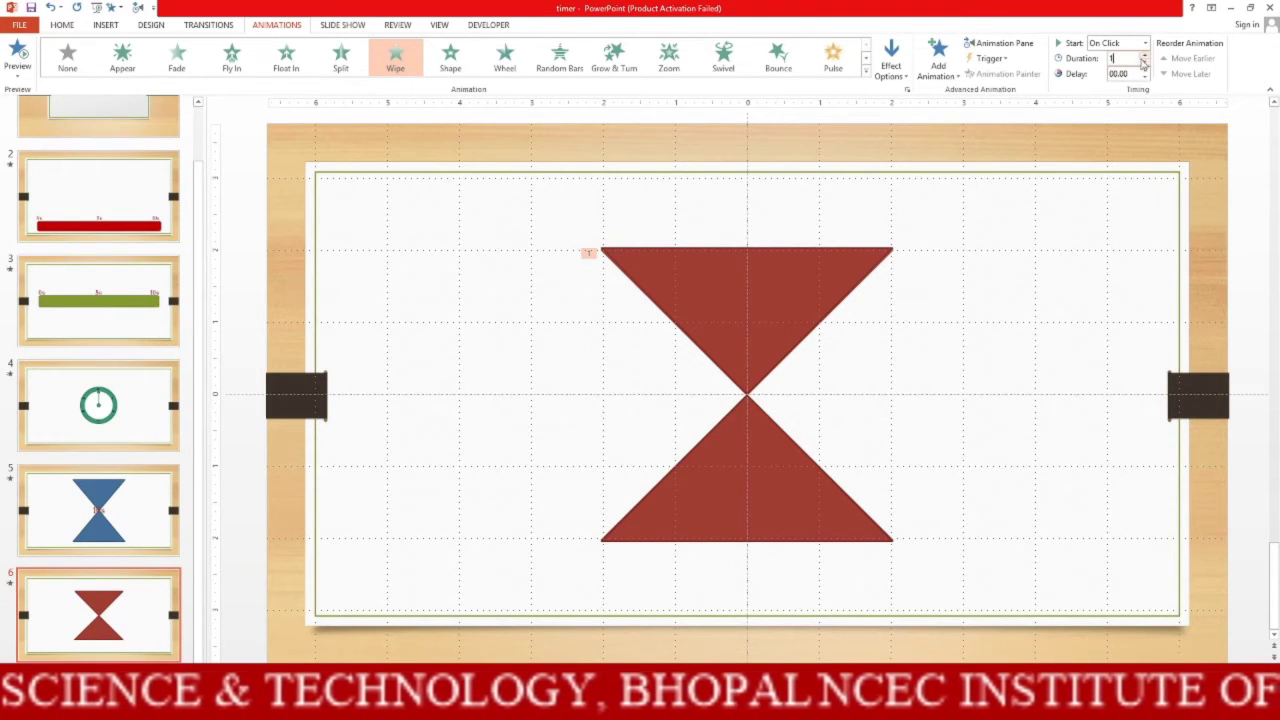
type("0")
left_click(1145, 44)
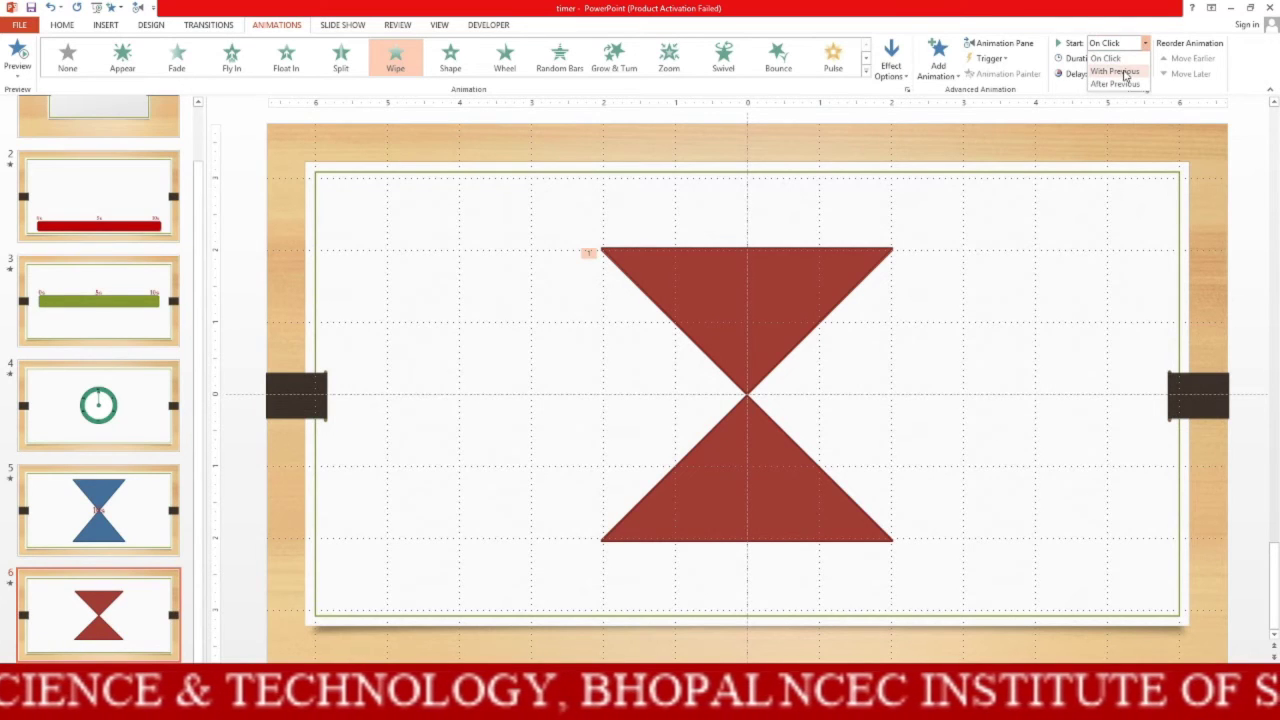
left_click(1125, 72)
left_click(803, 507)
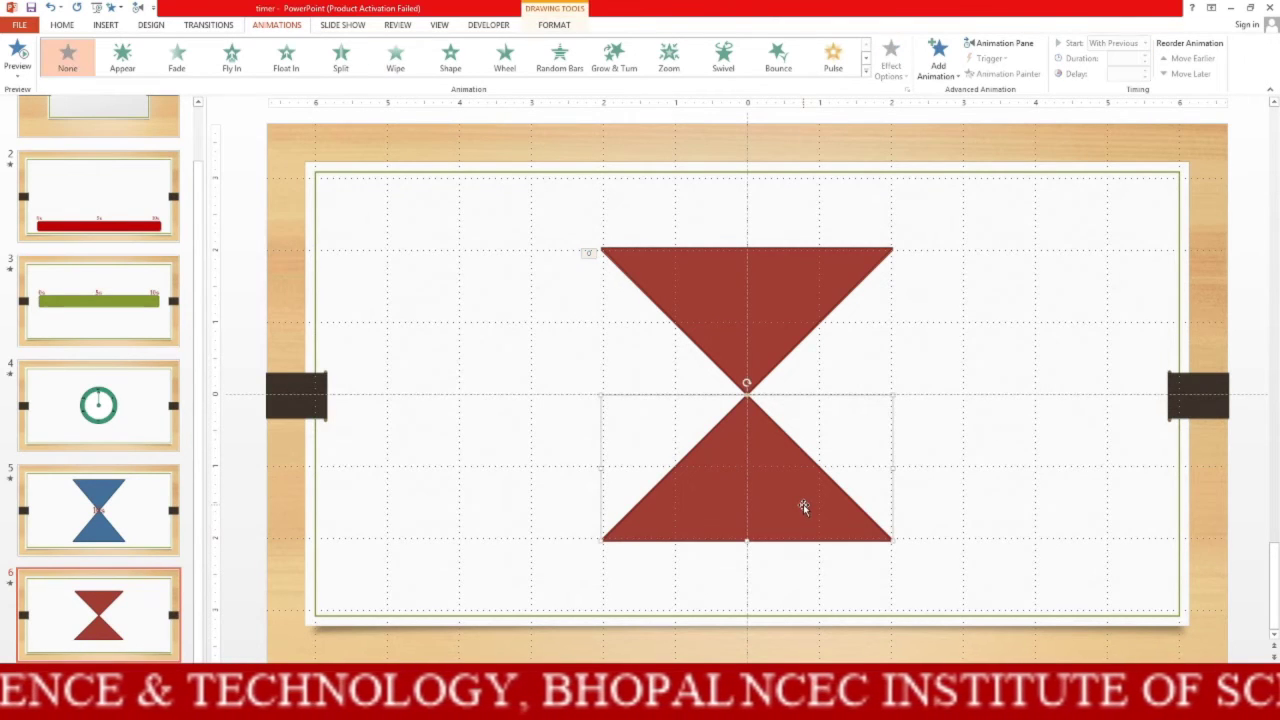
Apply a 10-second From Top Wipe, starting With Previous, to the lower triangle, then preview the slide.
left_click(396, 58)
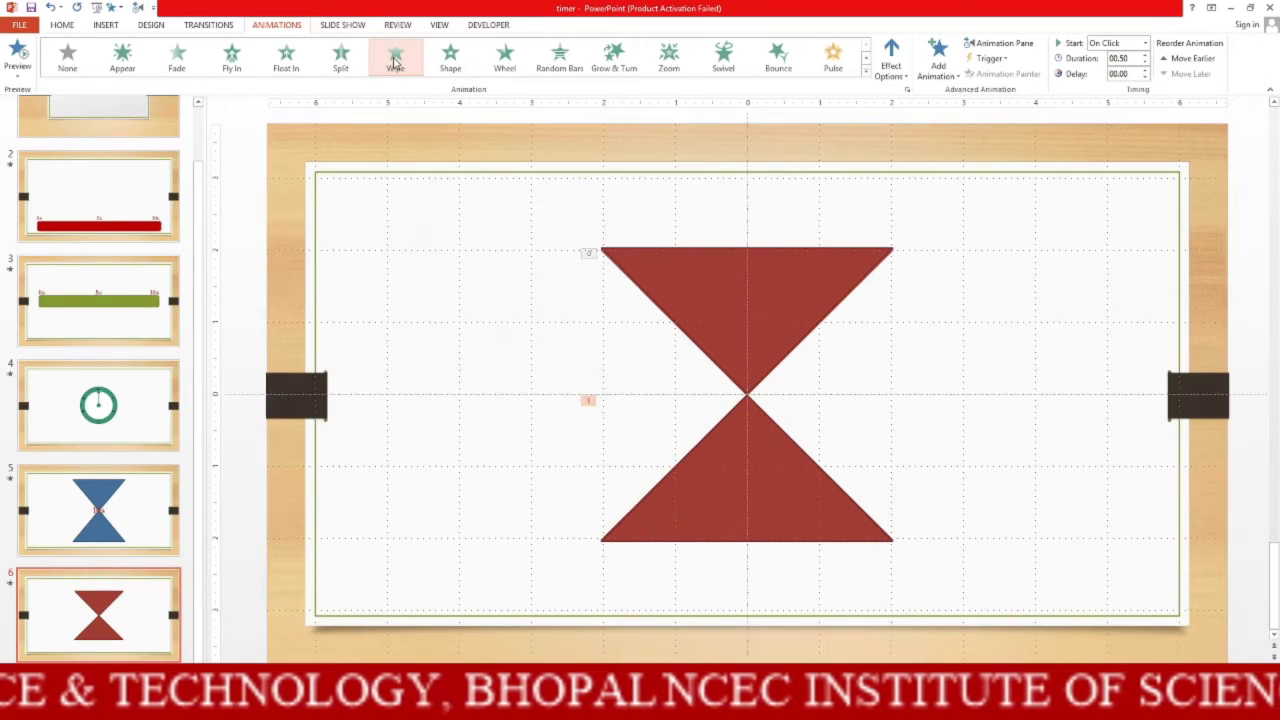
left_click(890, 76)
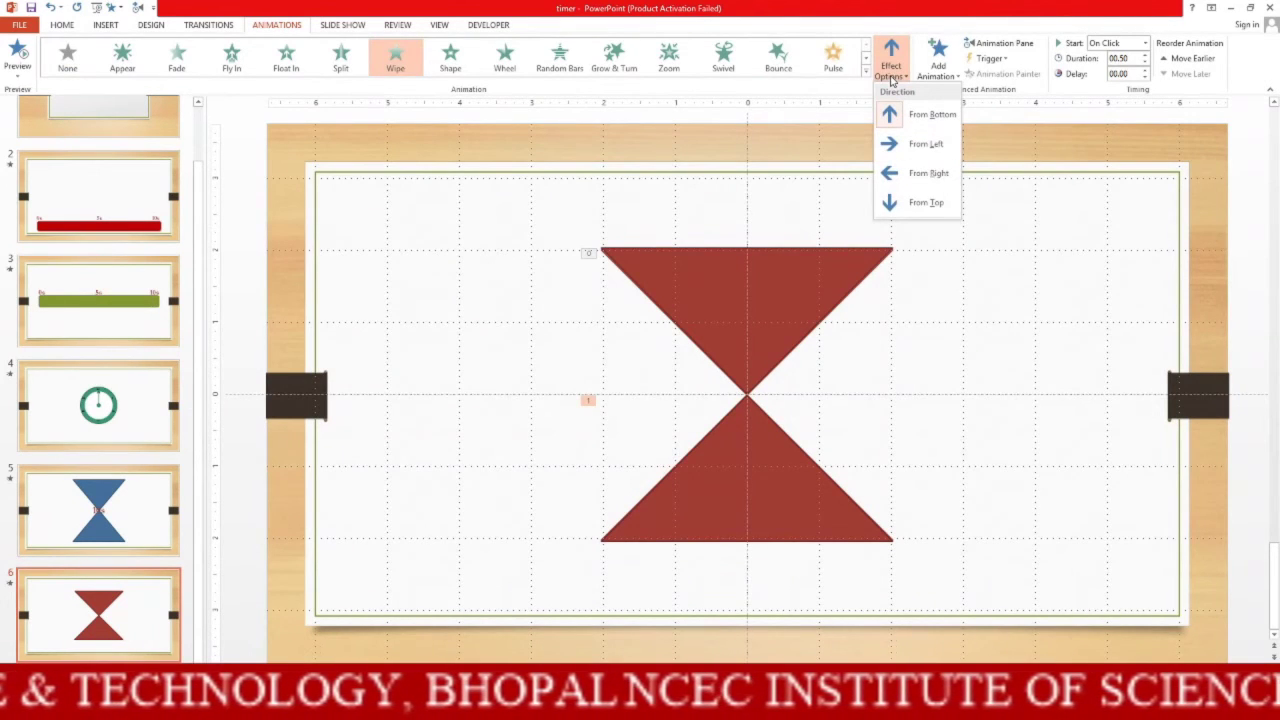
left_click(912, 204)
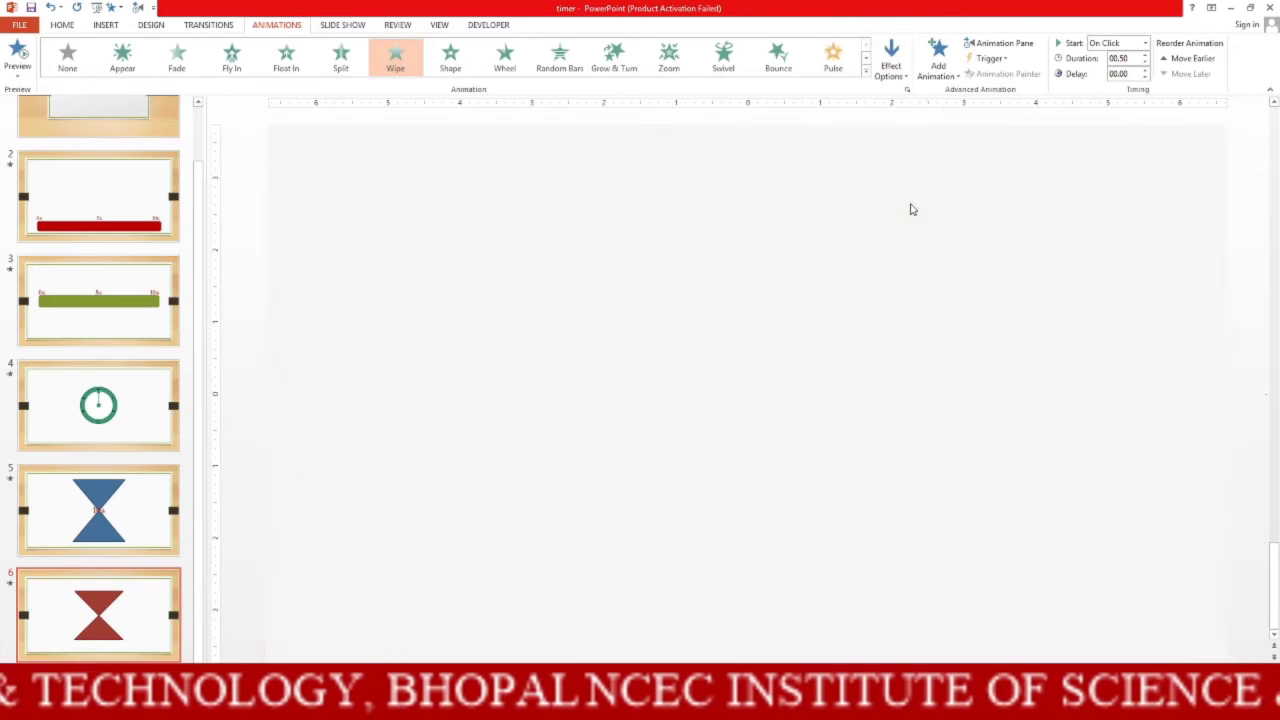
left_click(1130, 59)
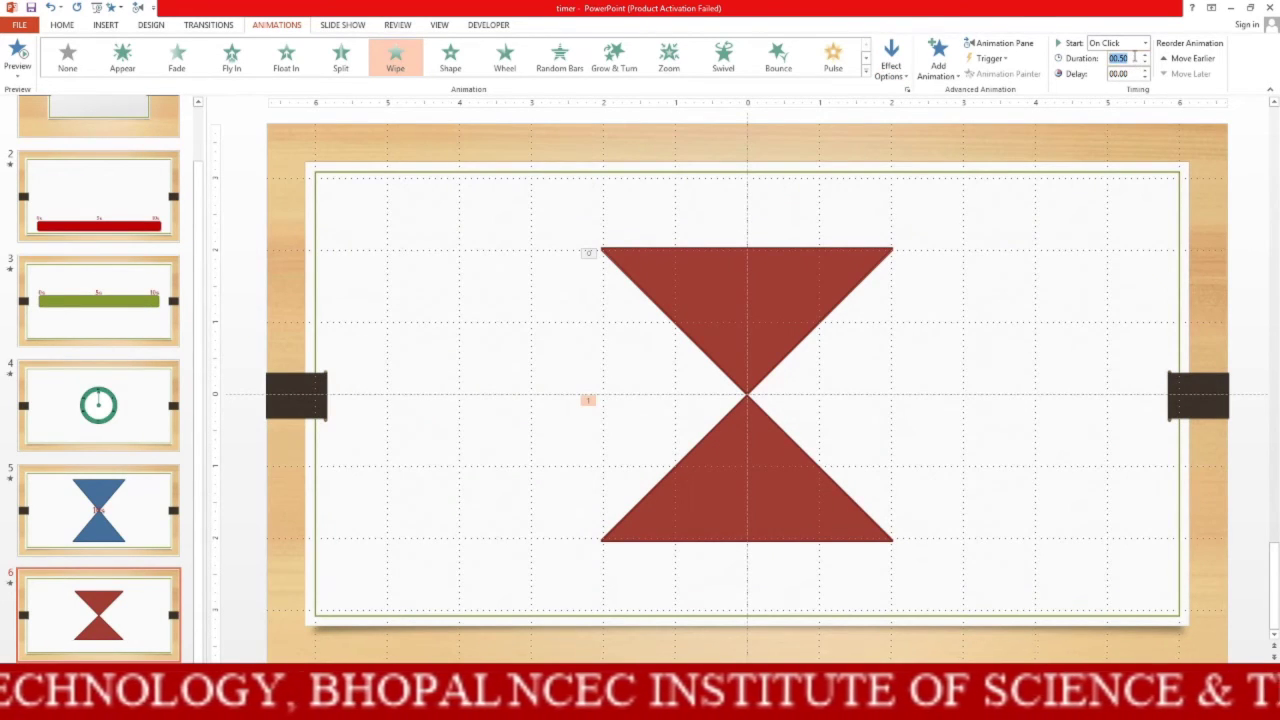
type("10")
left_click(1145, 43)
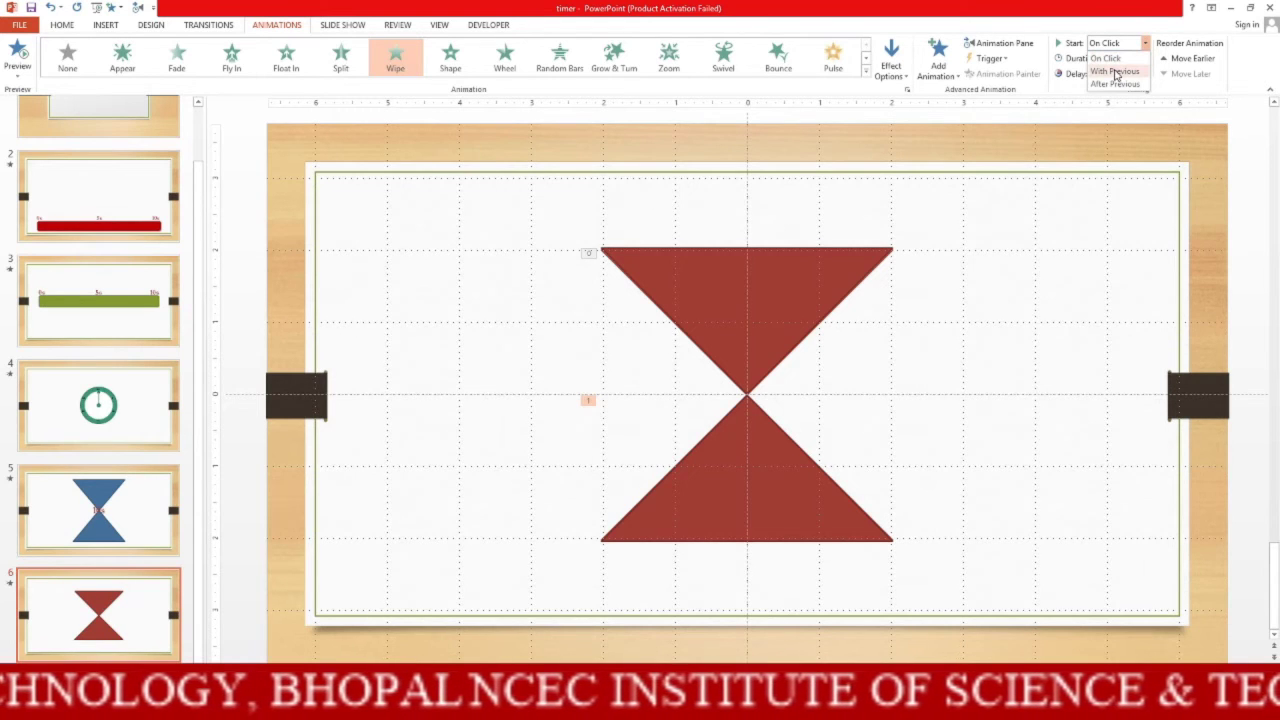
left_click(1117, 72)
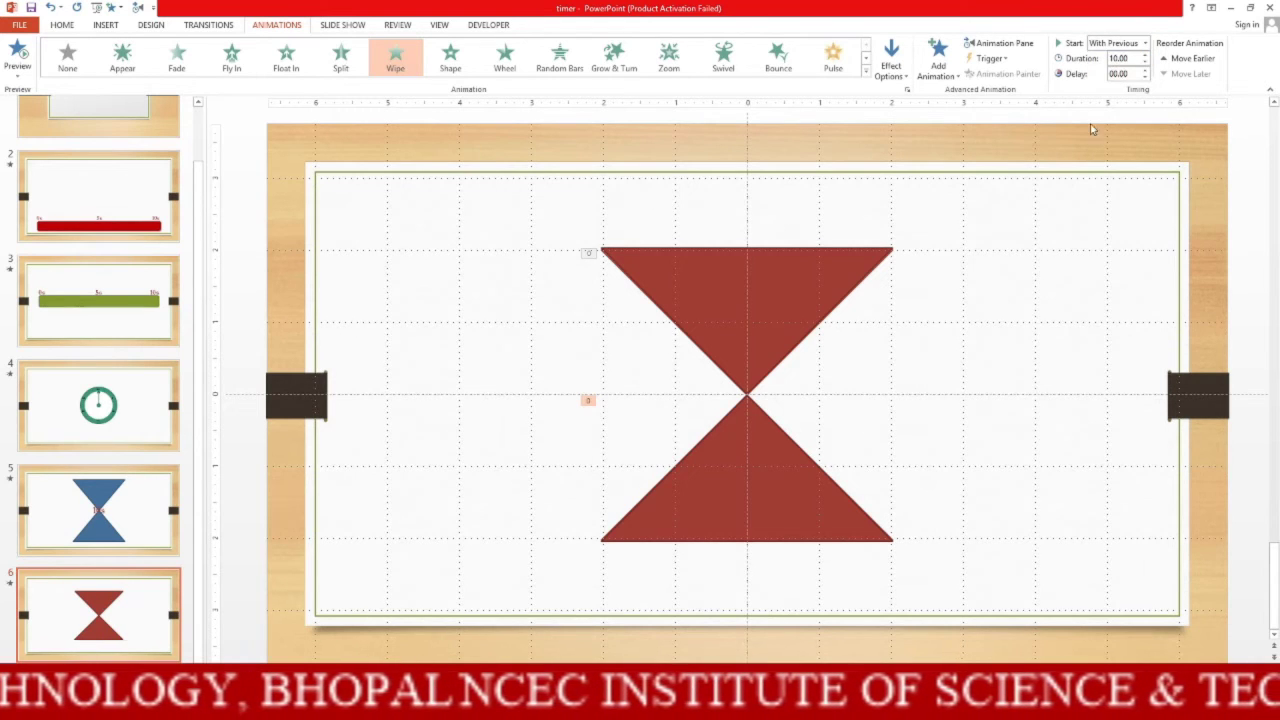
left_click(18, 55)
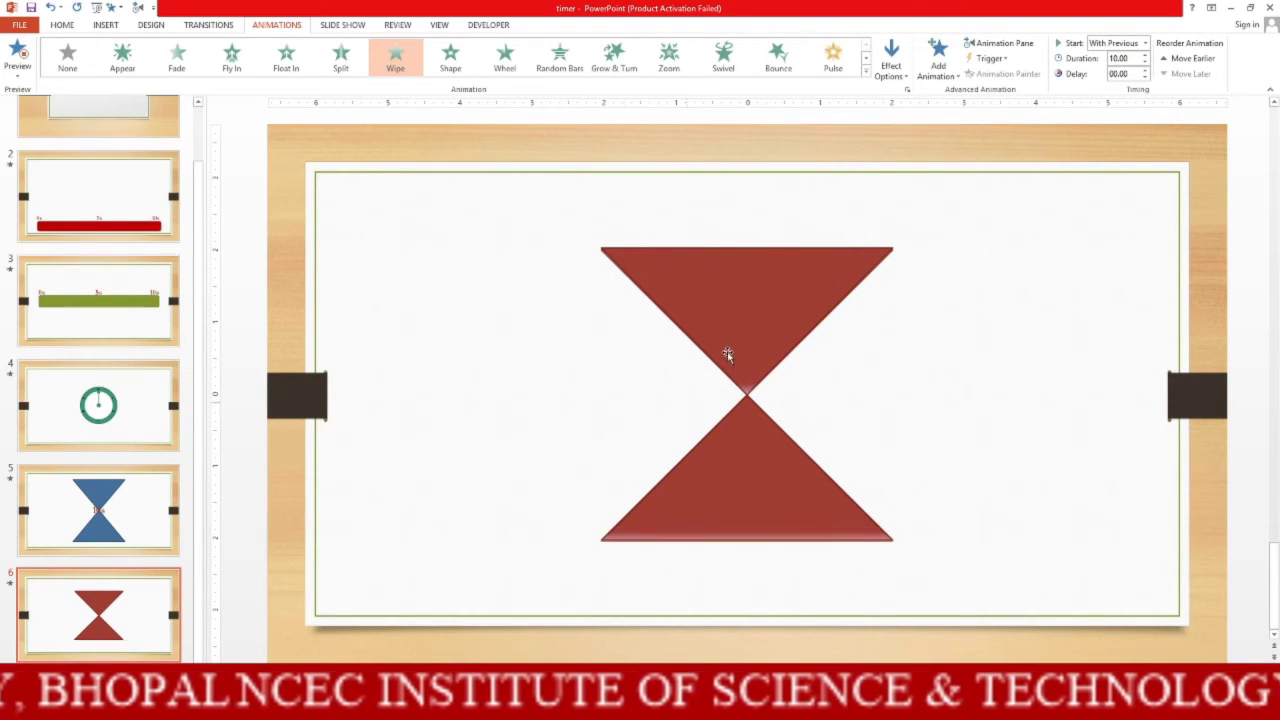
Add a 10-second From Top Wipe exit, starting With Previous, to the top triangle, then preview.
left_click(683, 297)
left_click(866, 72)
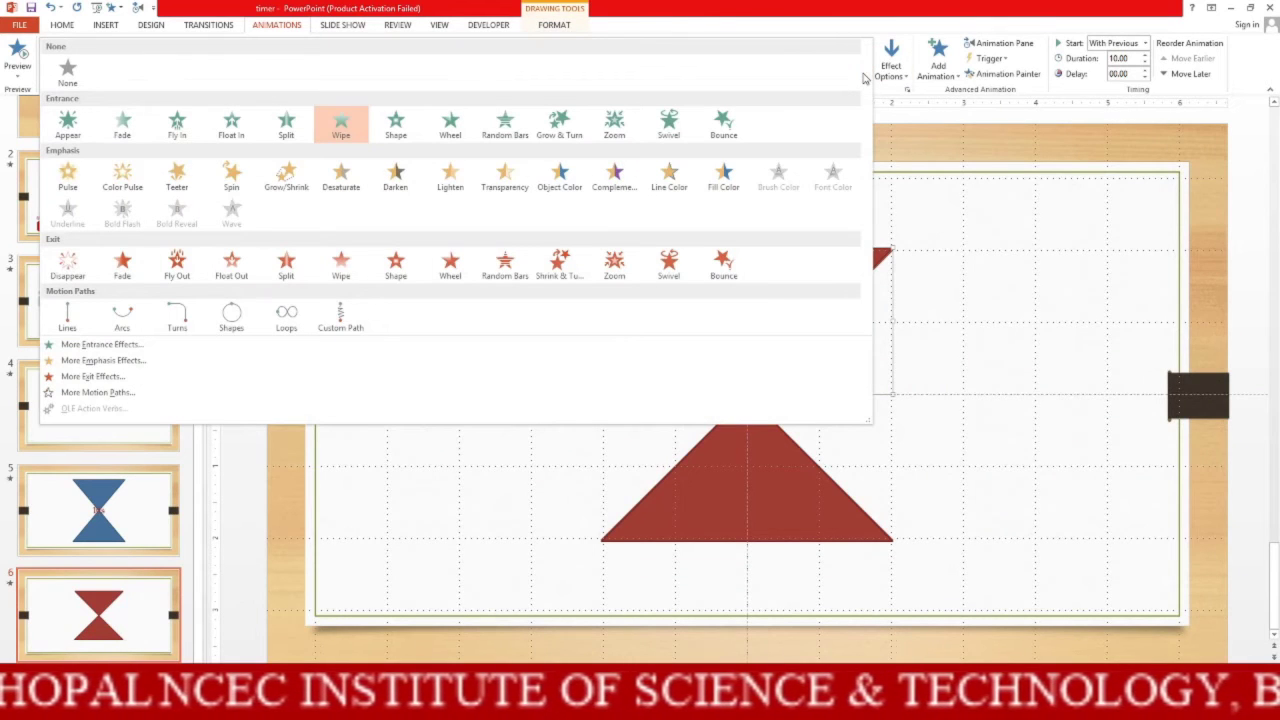
left_click(341, 264)
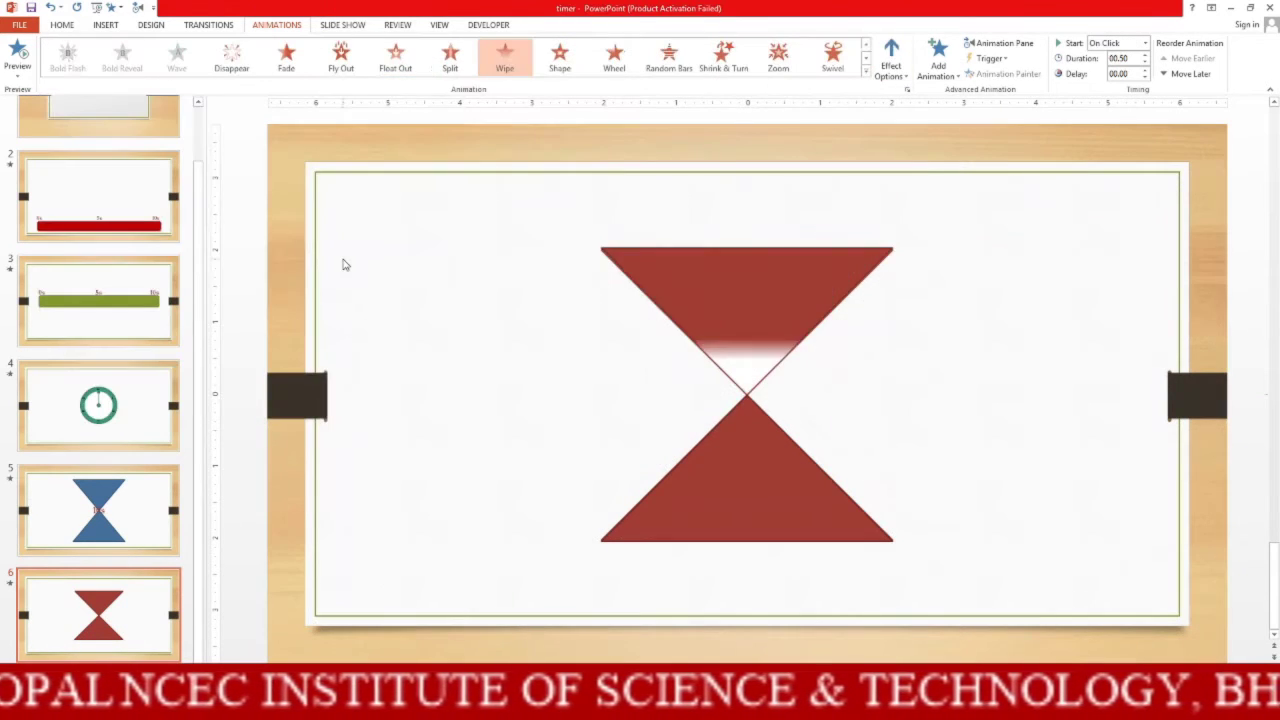
left_click(891, 58)
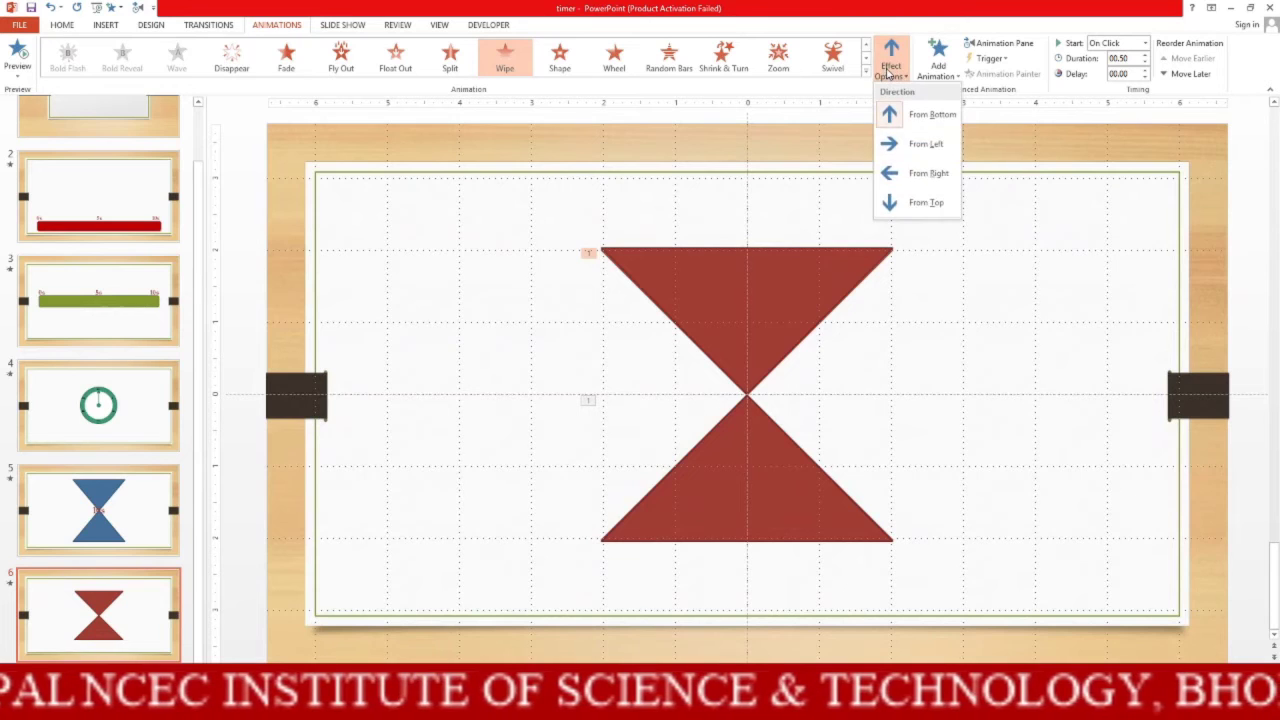
left_click(906, 200)
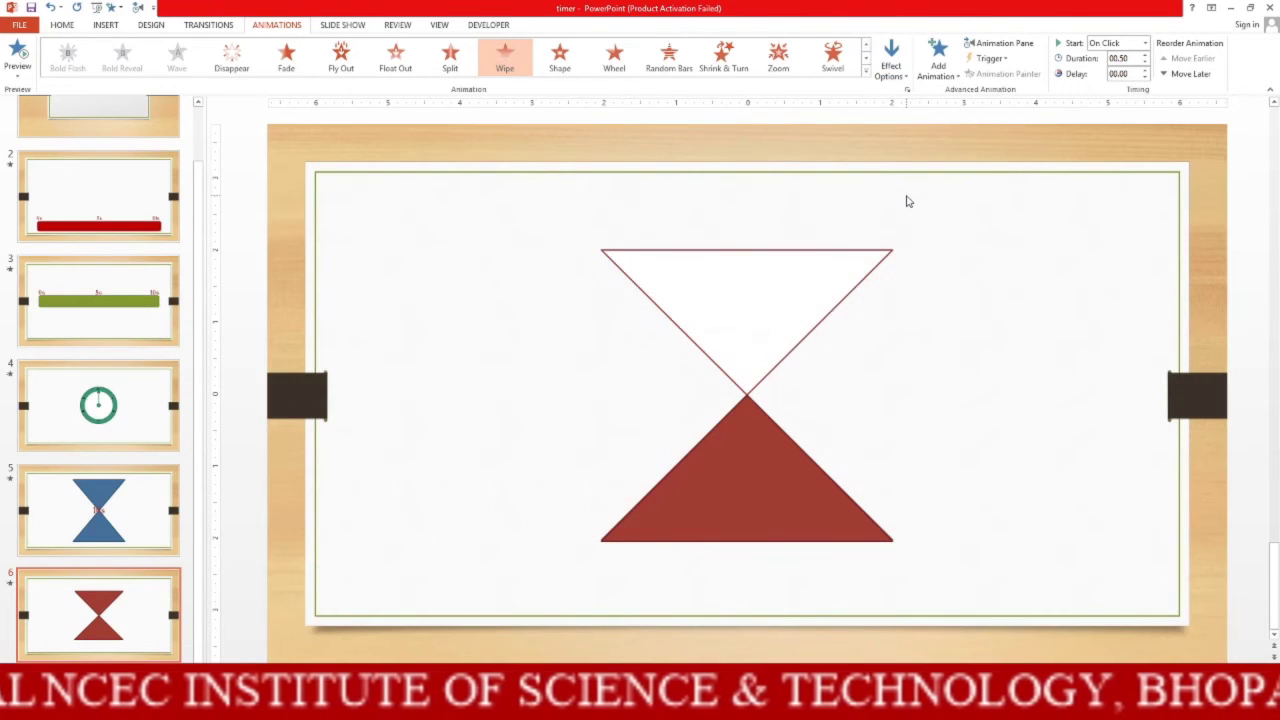
left_click_drag(1105, 58, 1145, 62)
left_click(1145, 43)
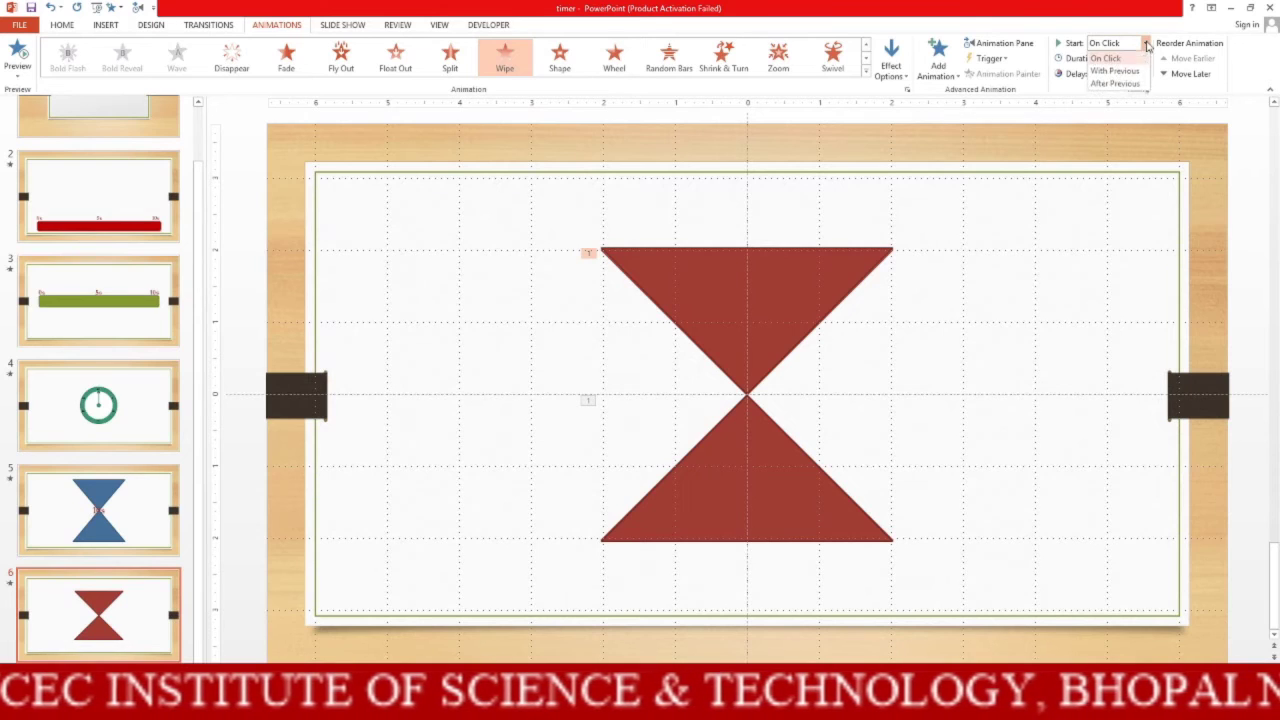
left_click(1132, 73)
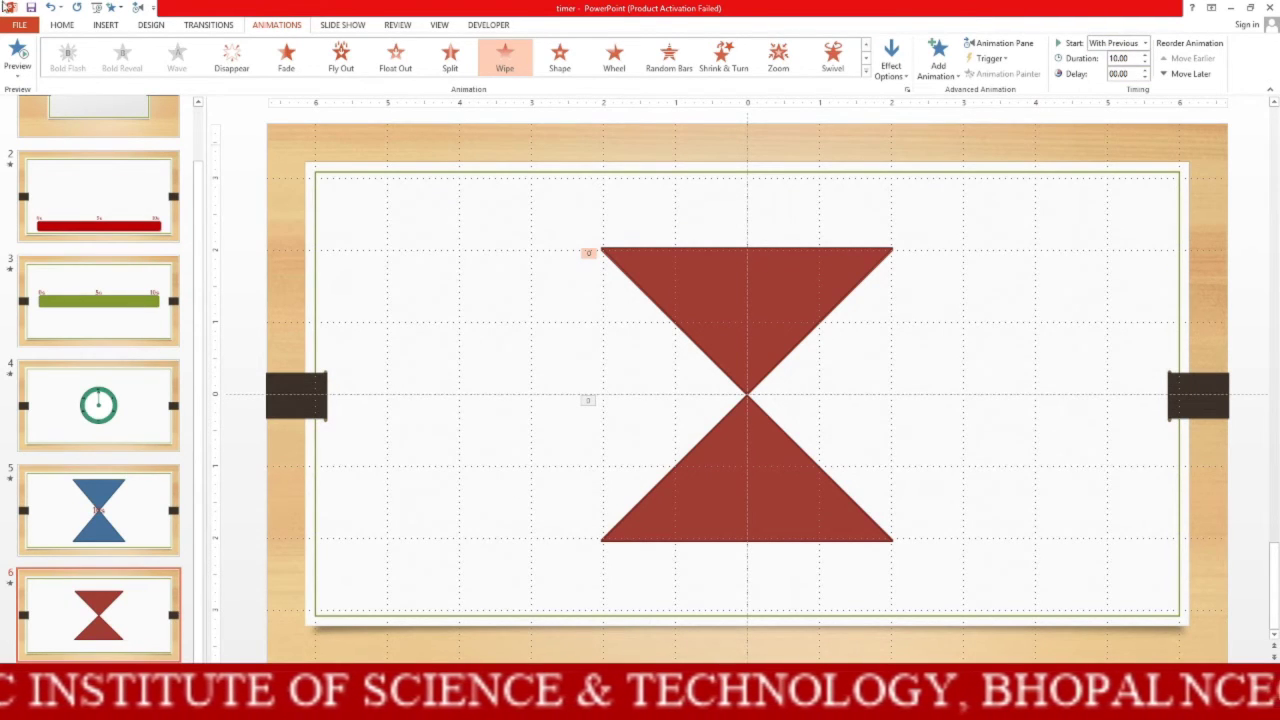
left_click(17, 55)
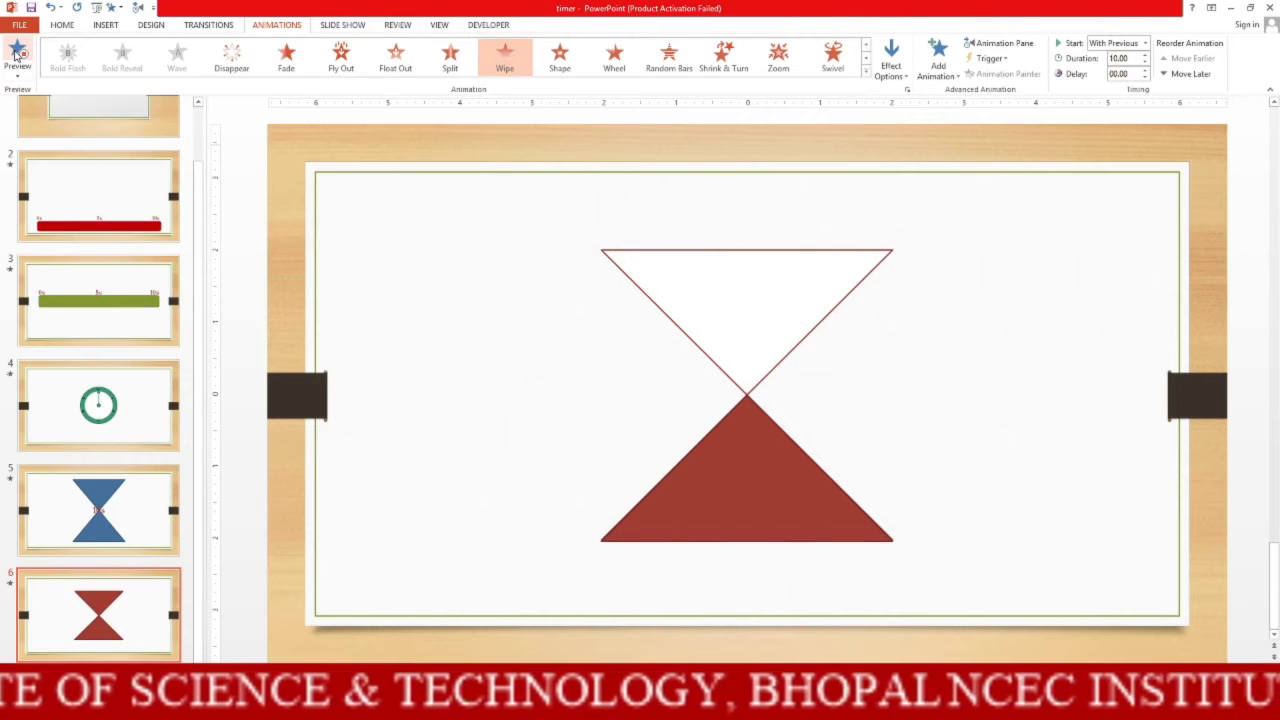
Insert an orange outlined WordArt reading '10s'.
left_click(104, 25)
left_click(545, 55)
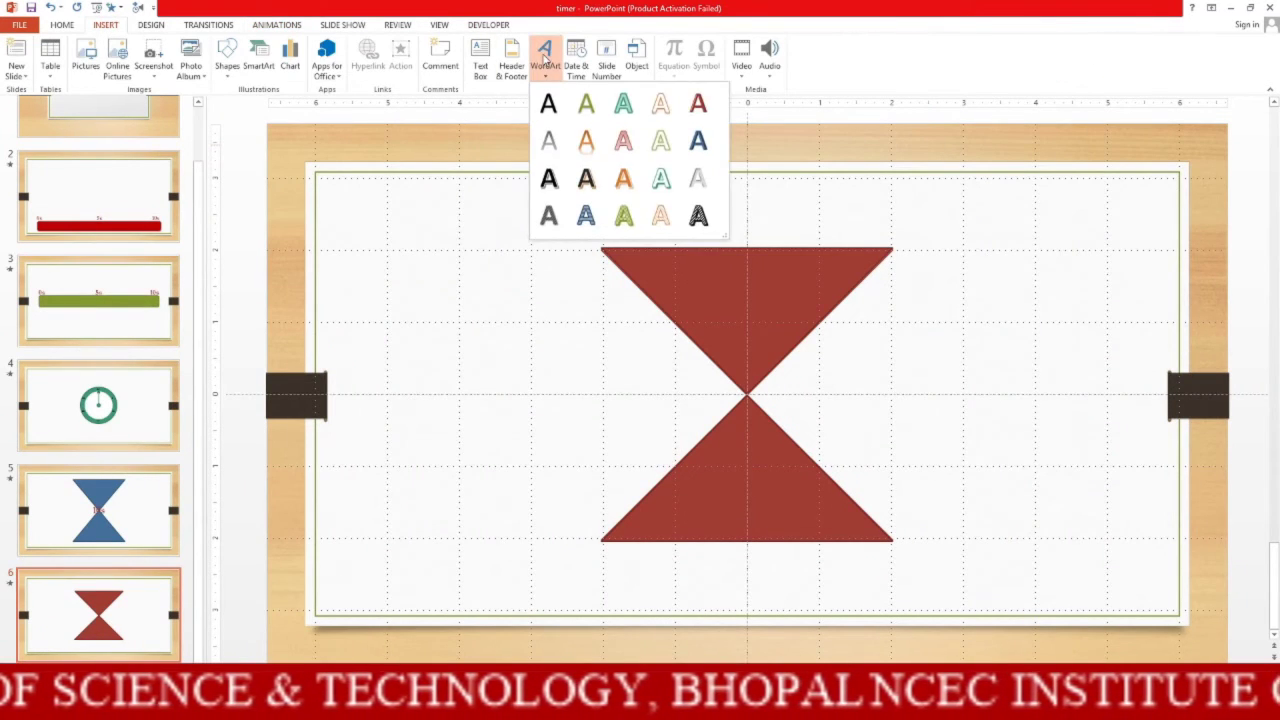
left_click(626, 182)
type("1")
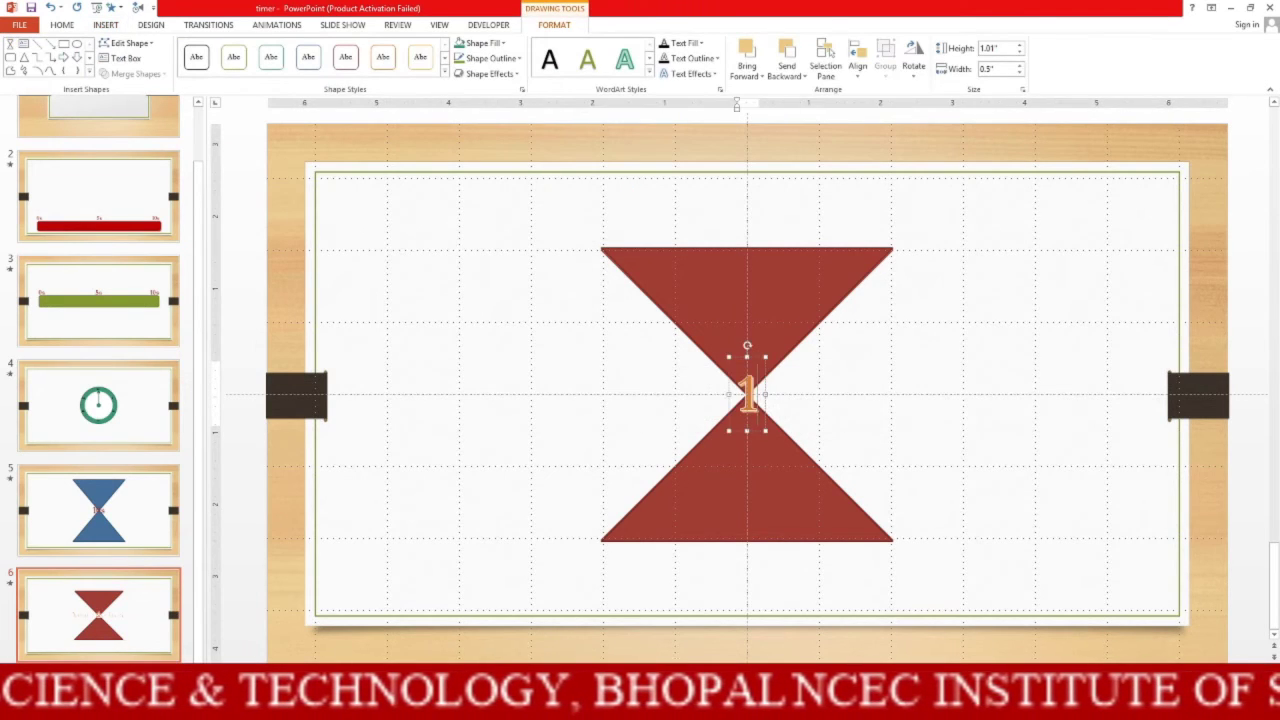
type("0s")
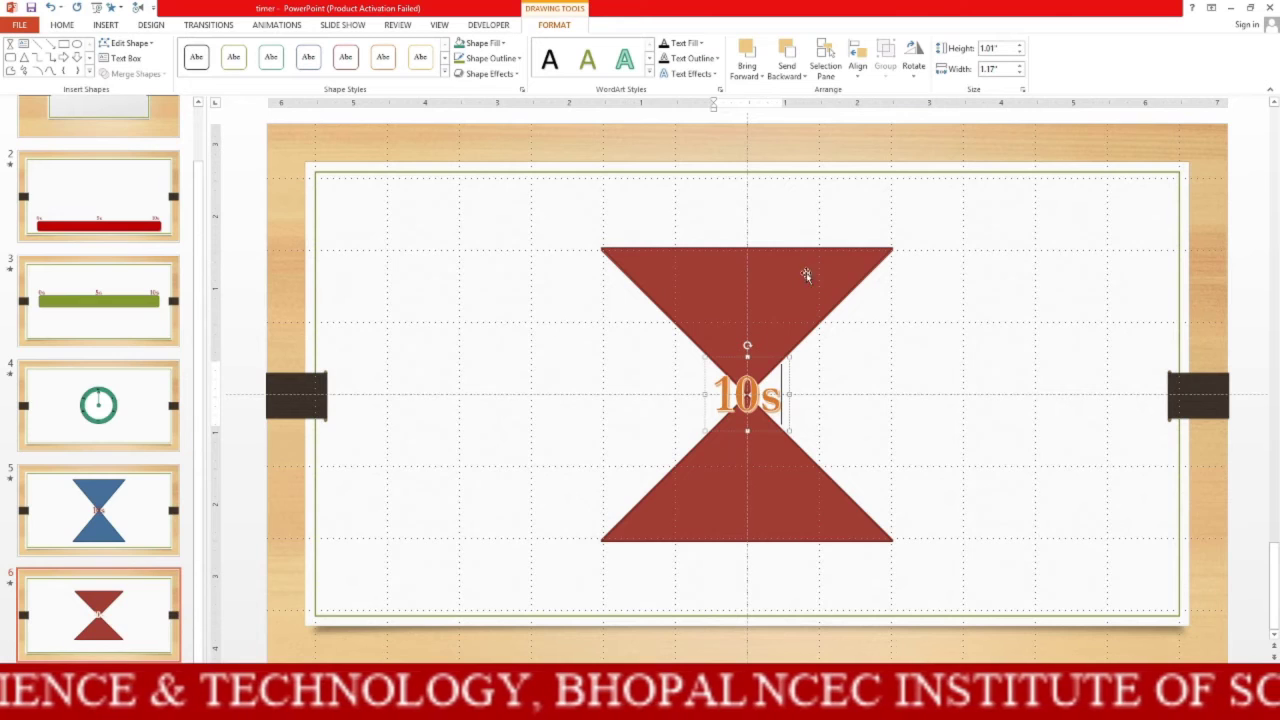
Position the 10s label on the hourglass's narrow waist.
left_click(769, 361)
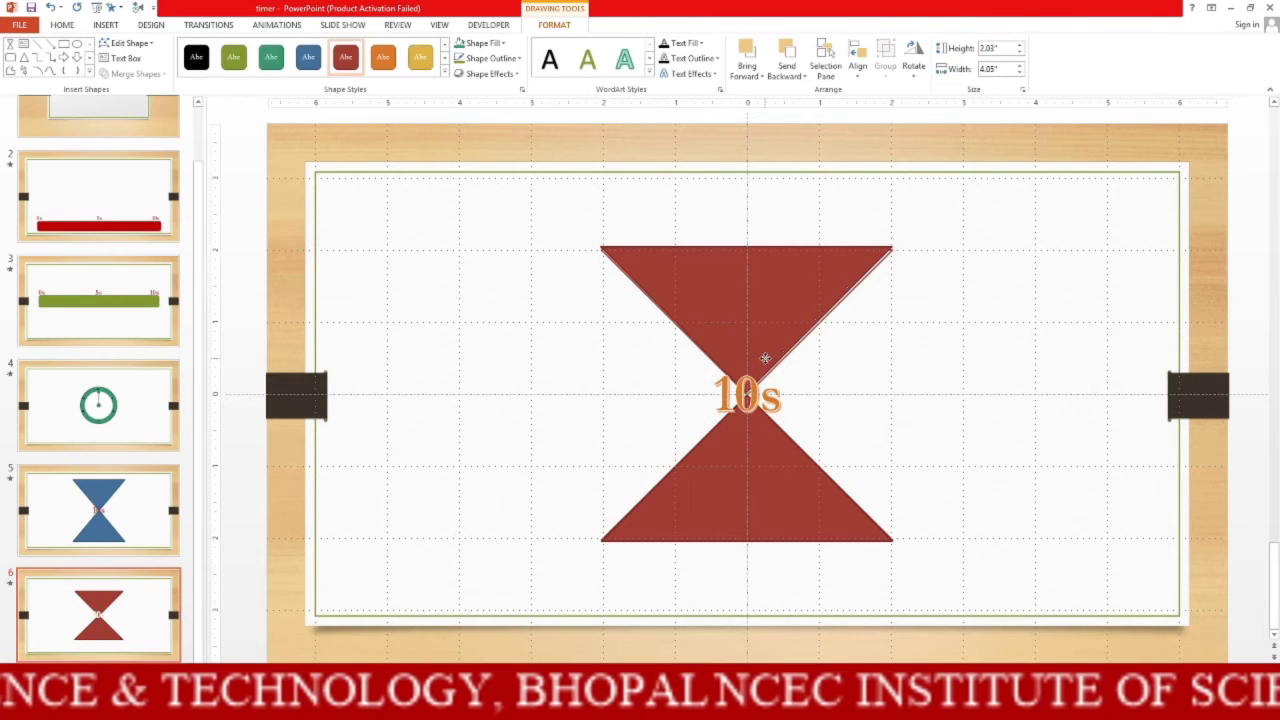
left_click(769, 361)
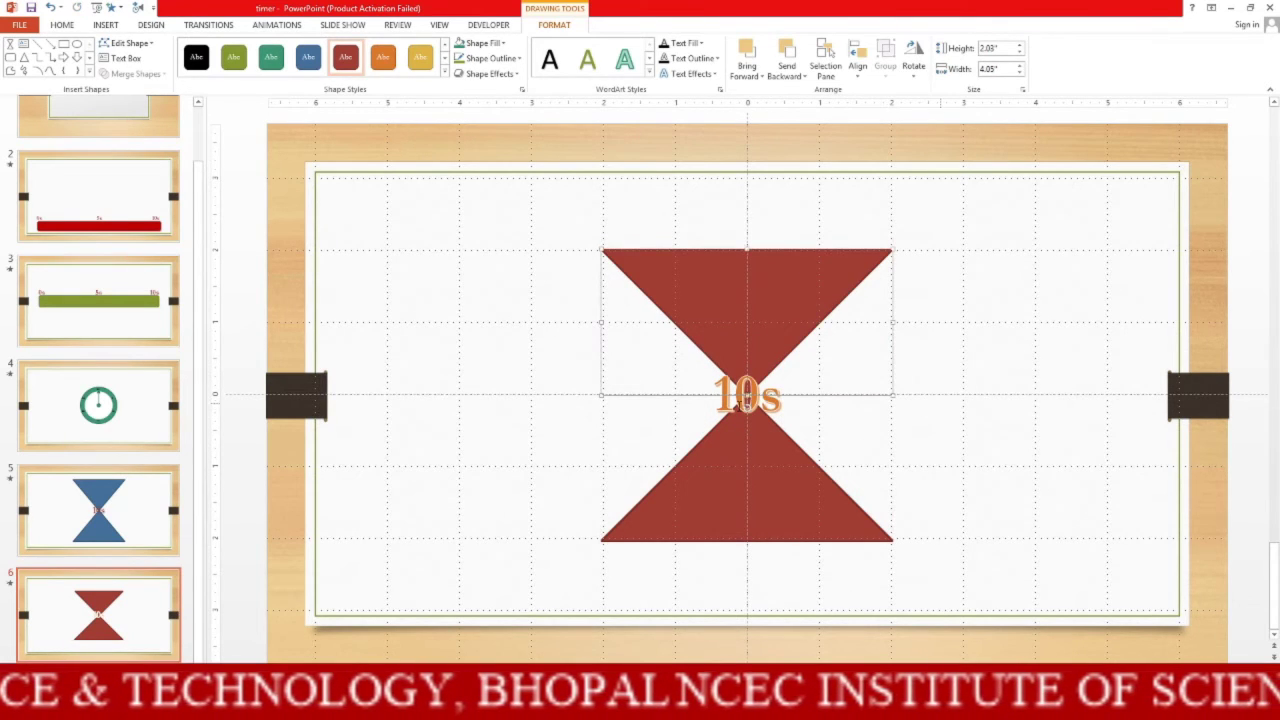
left_click(743, 400)
left_click(762, 402)
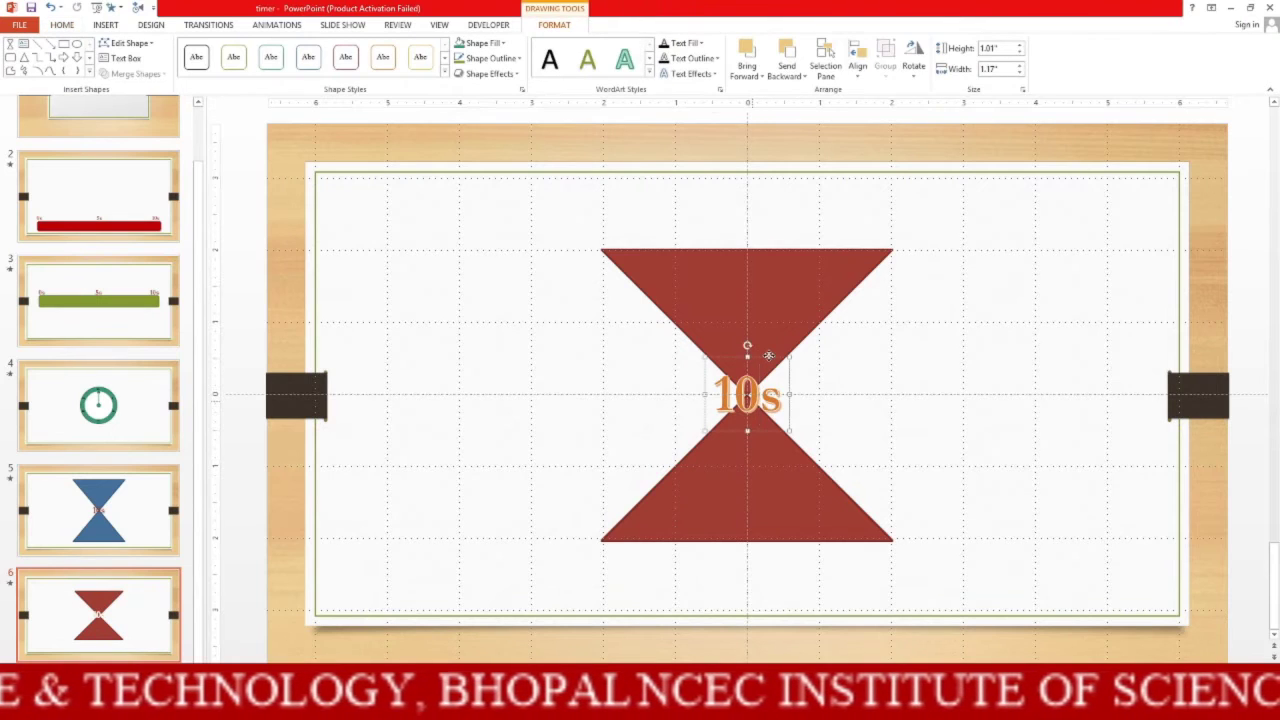
left_click_drag(769, 355, 760, 354)
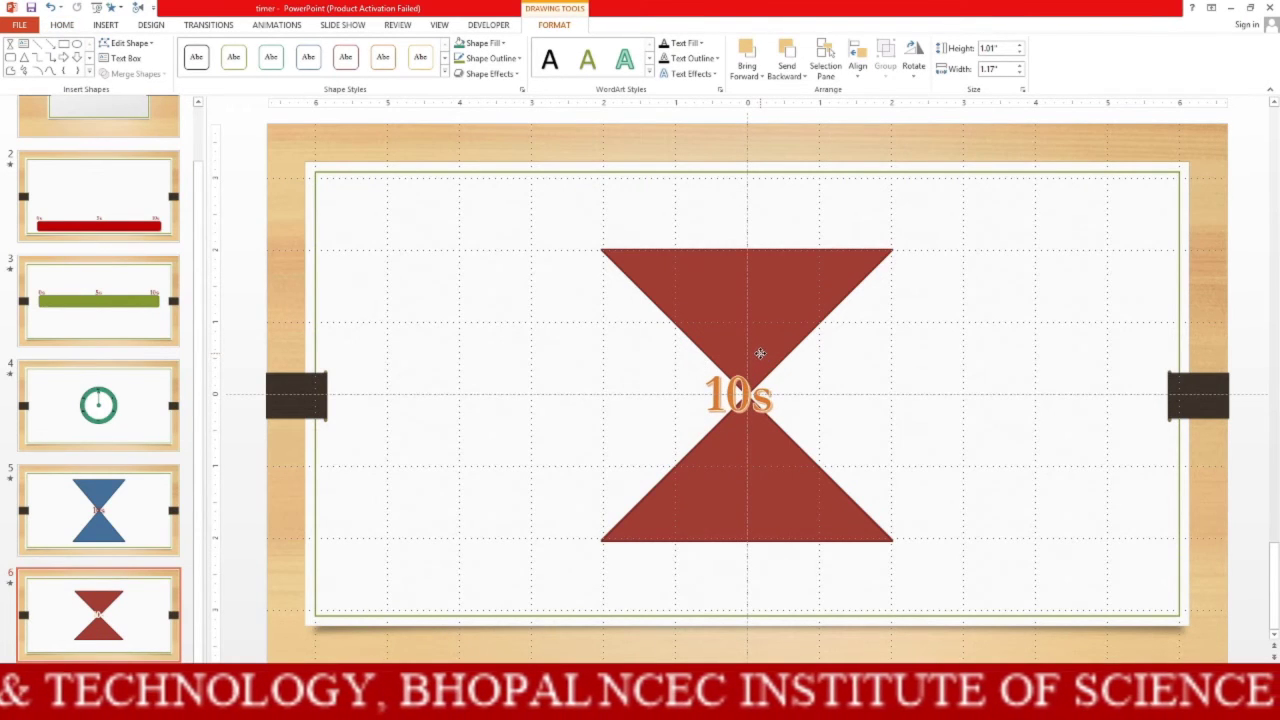
left_click_drag(760, 353, 772, 366)
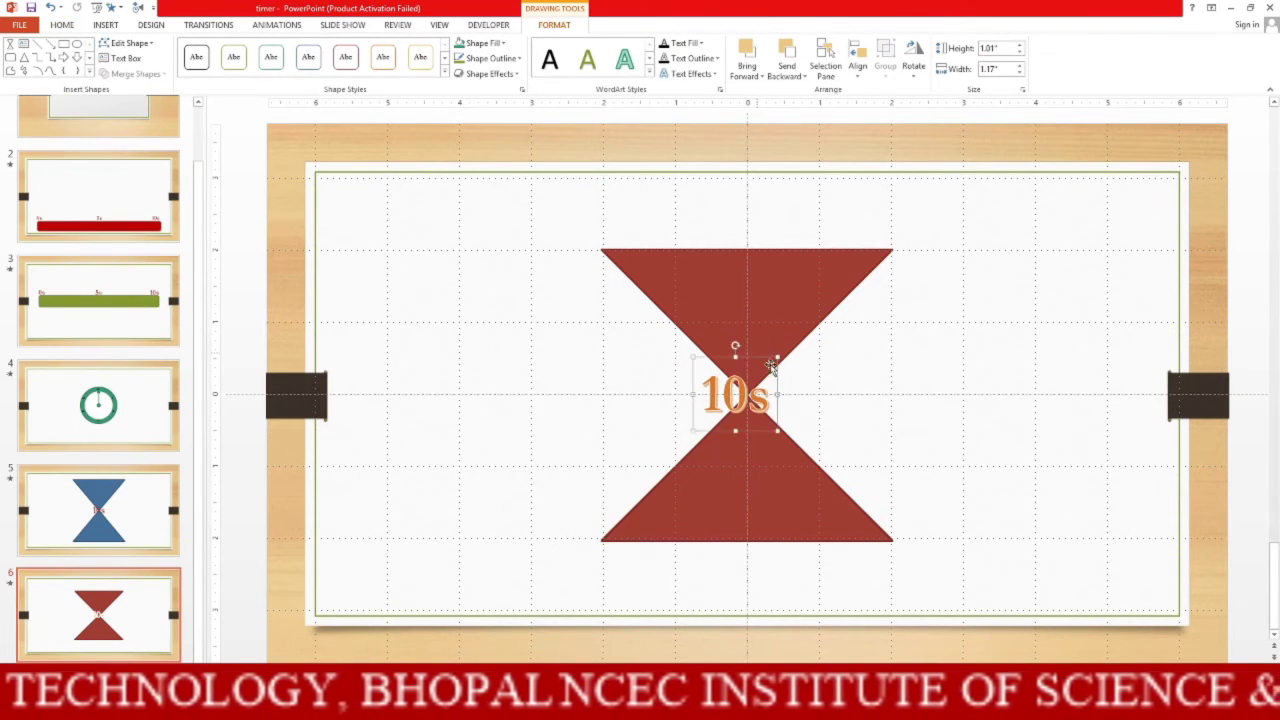
left_click(894, 454)
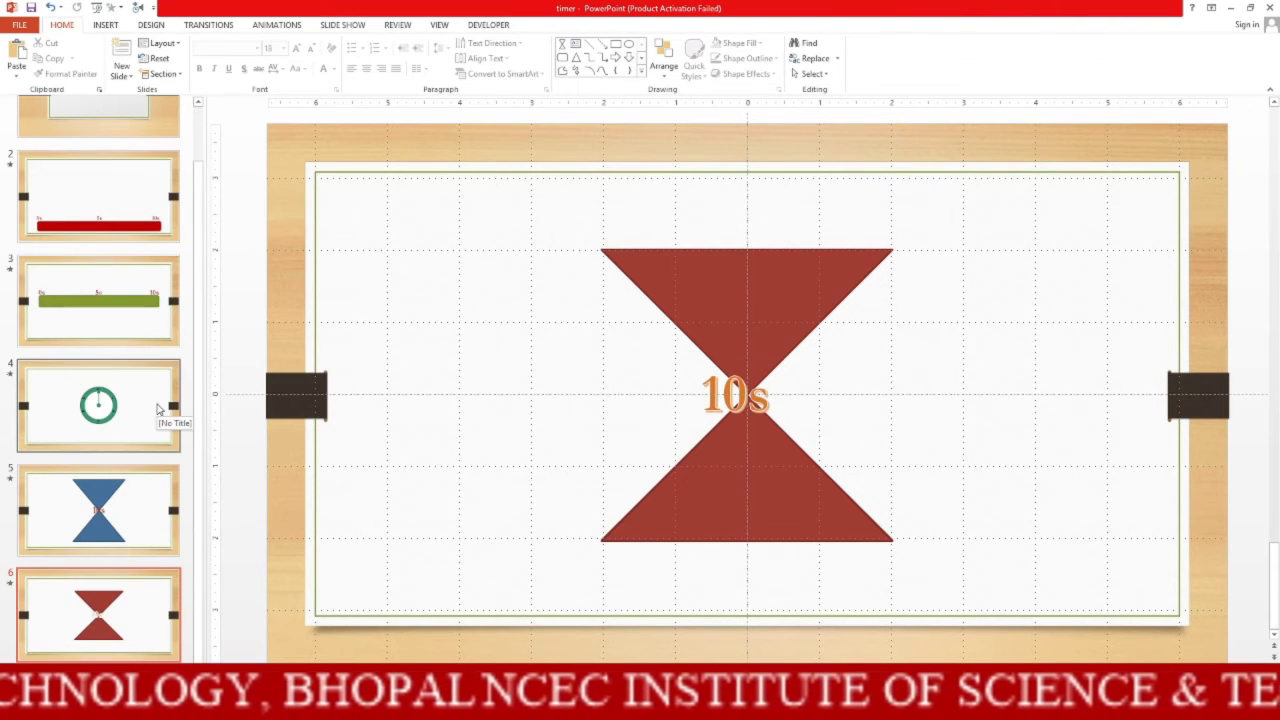
Add a new slide after slide 4 and draw a large circle on it.
left_click(141, 398)
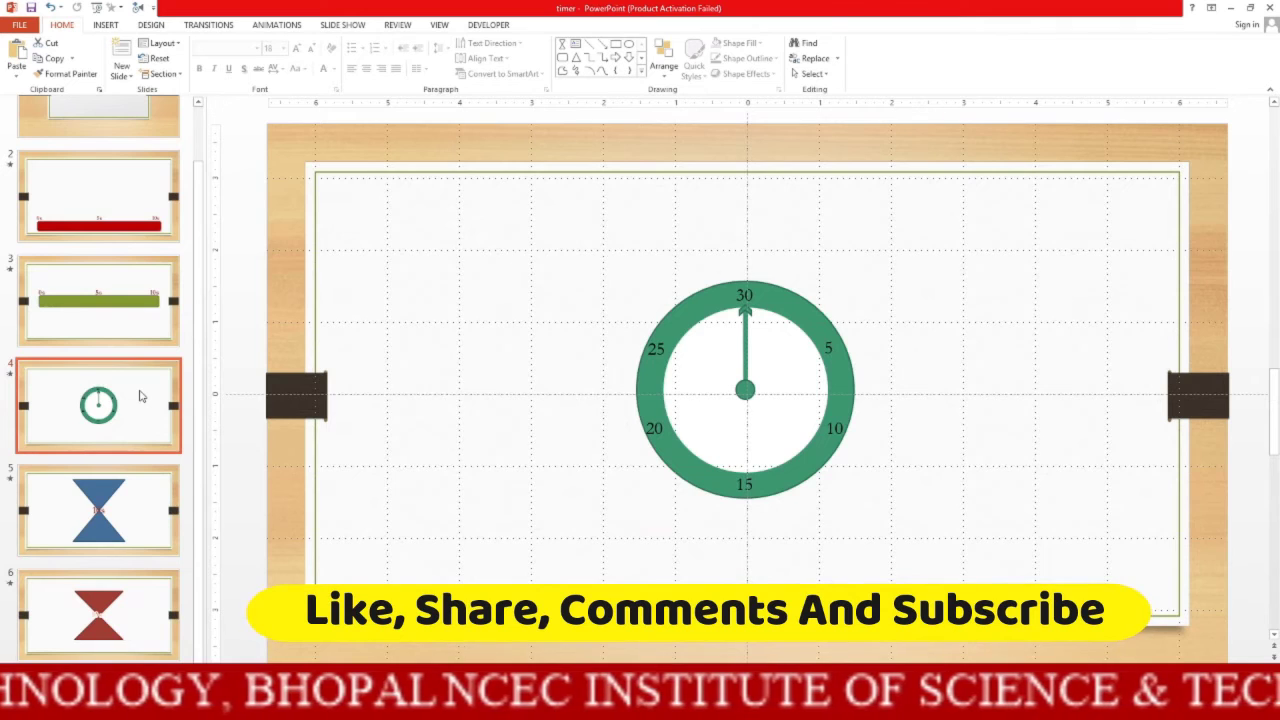
key("ctrl+m")
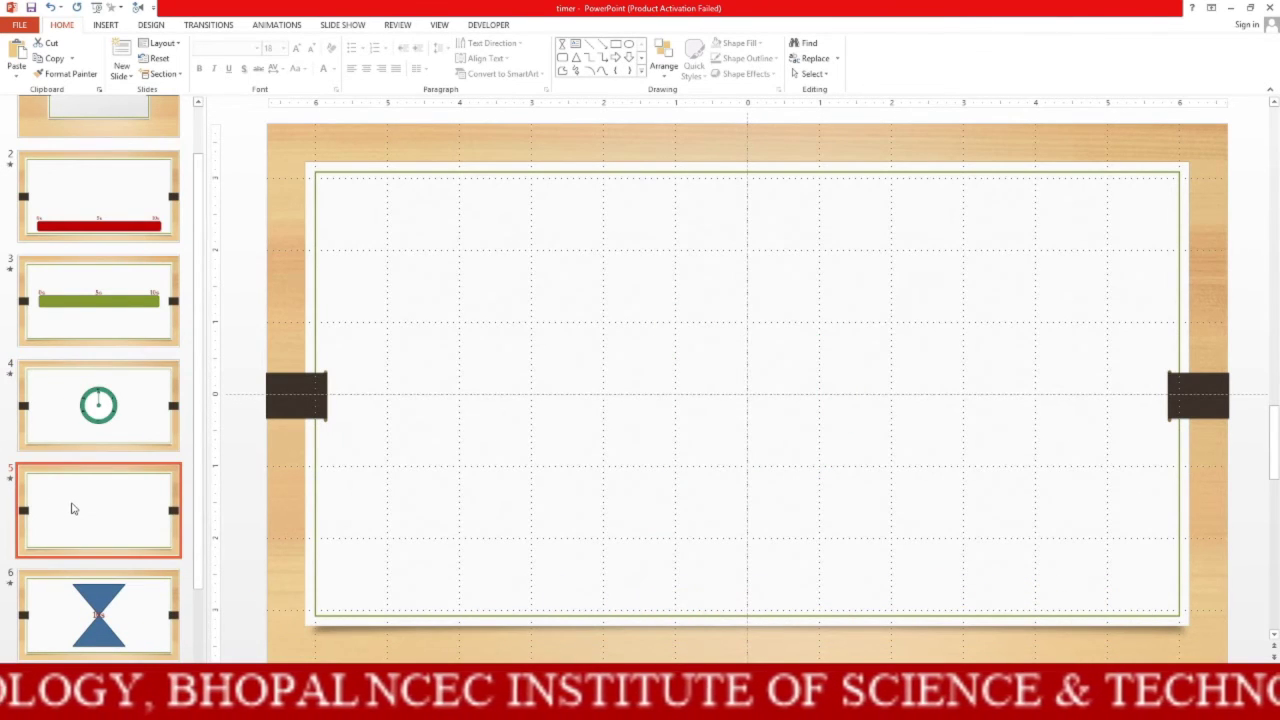
left_click(105, 26)
mouse_move(598, 286)
left_mouse_down()
mouse_move(817, 500)
mouse_move(877, 523)
left_mouse_up()
left_click_drag(768, 461, 796, 437)
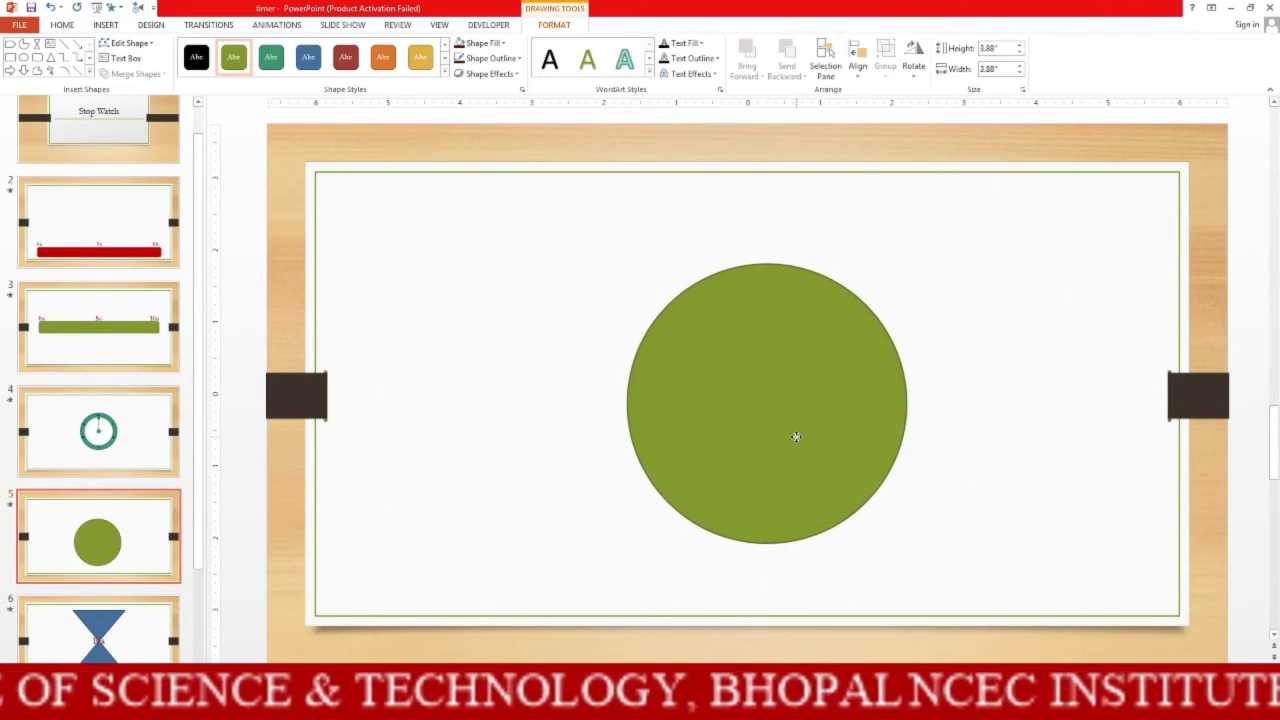
Centre the circle horizontally and vertically on the slide.
left_click(857, 66)
left_click(868, 107)
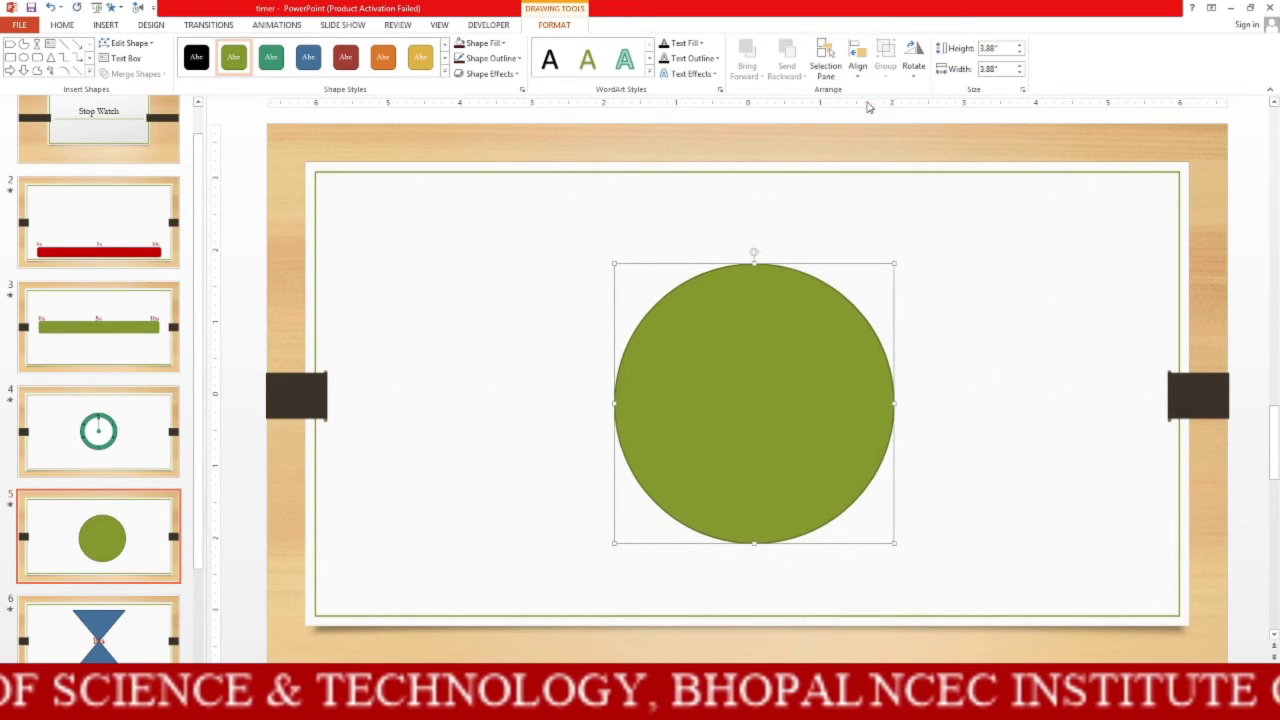
left_click(857, 66)
left_click(870, 163)
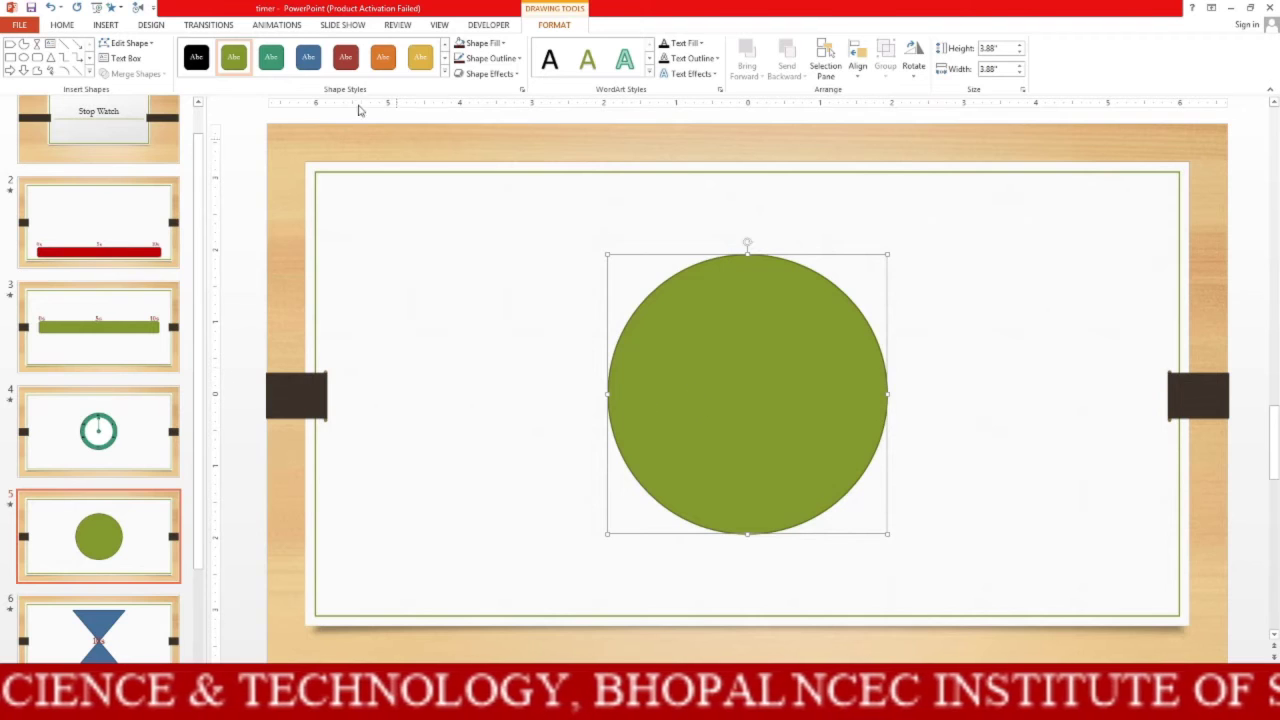
Style the circle orange with a 3 pt outline.
left_click(383, 57)
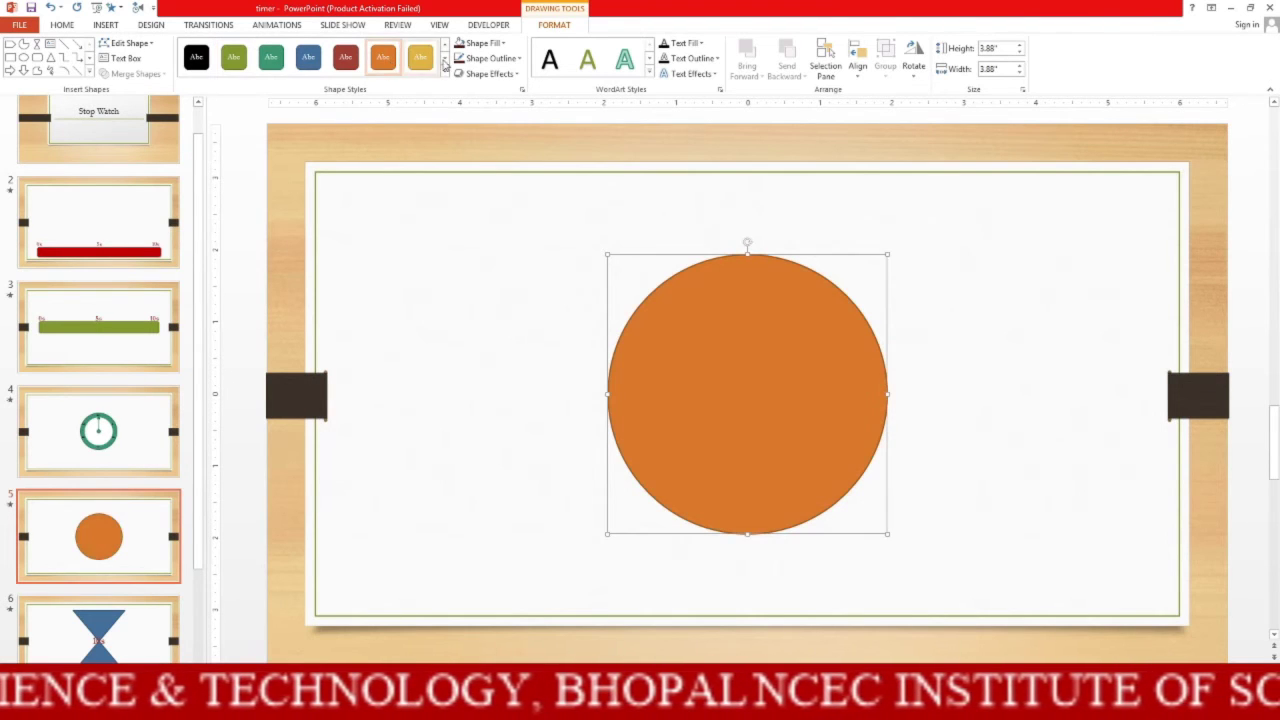
left_click(490, 58)
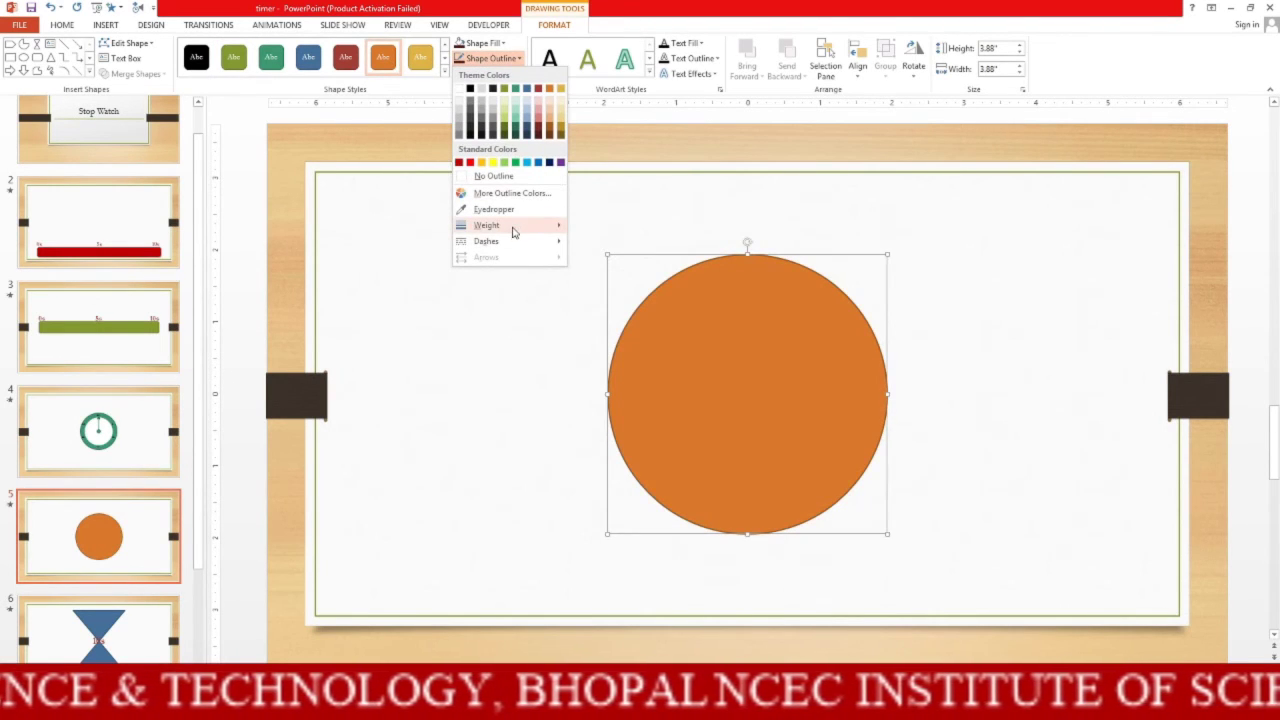
mouse_move(513, 229)
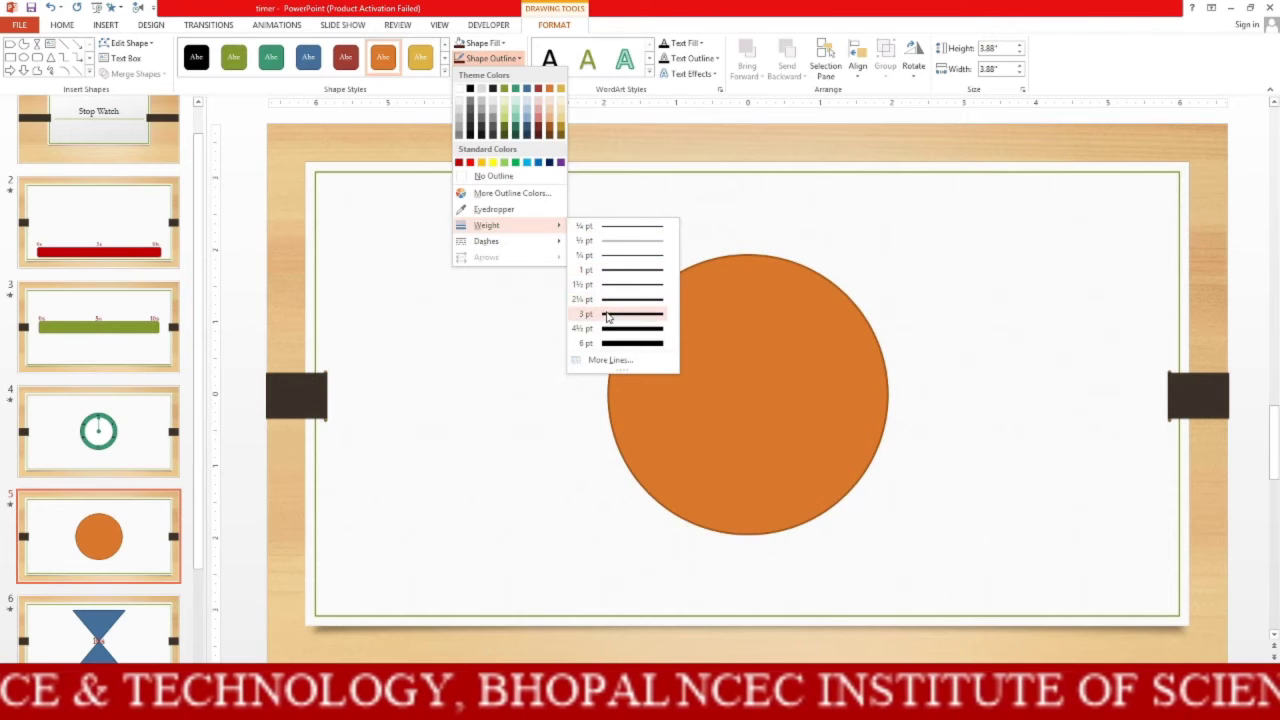
left_click(607, 317)
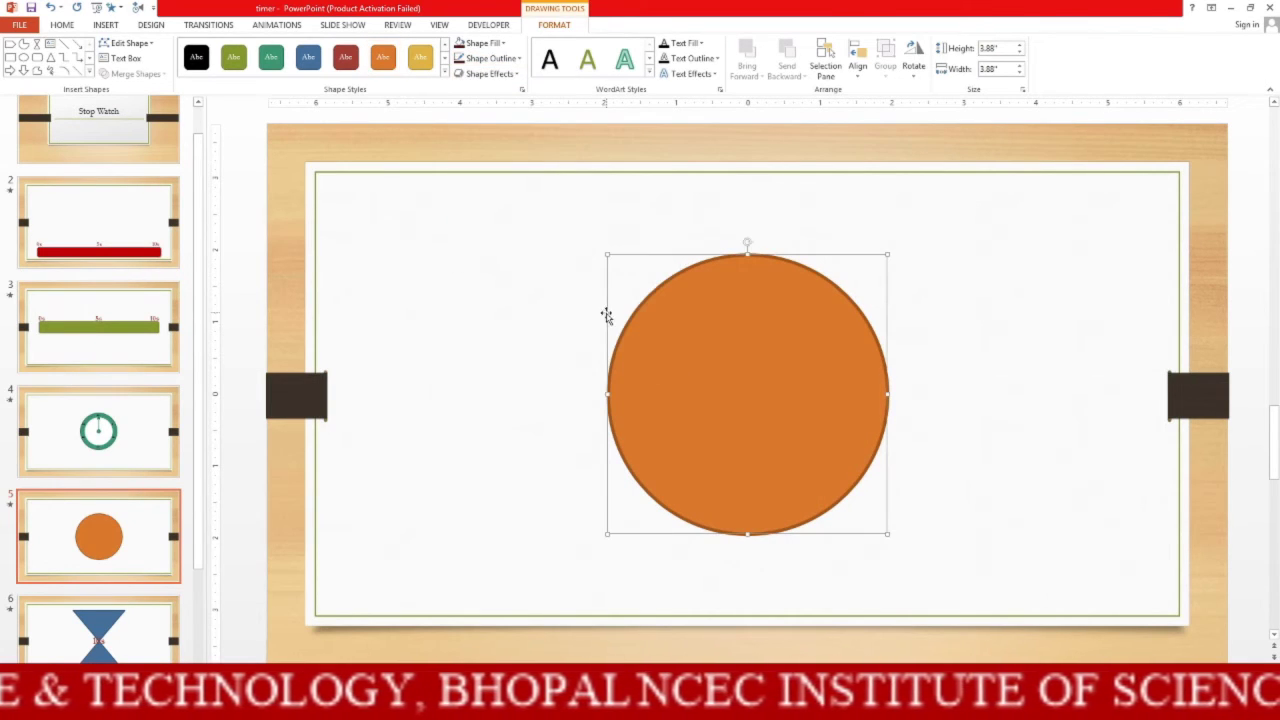
left_click(447, 343)
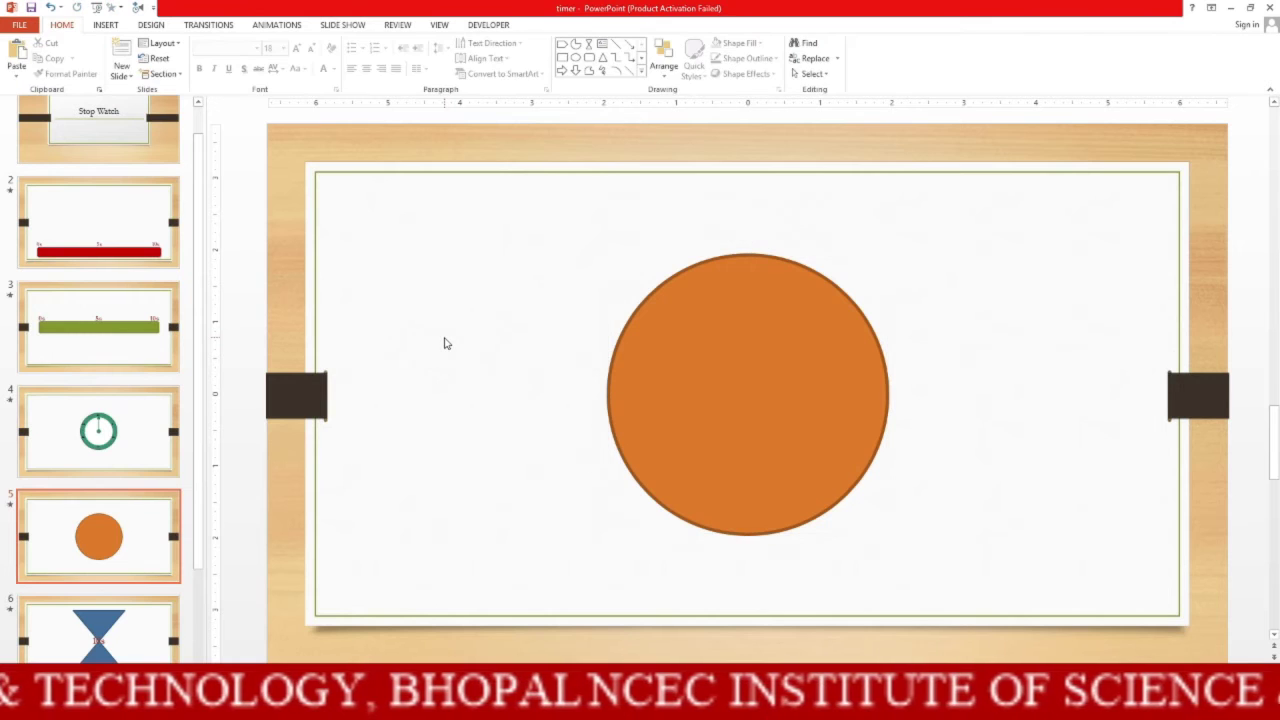
Draw a pie shape centred in the orange circle and give it the white Colored Outline – Orange style.
left_click(108, 24)
left_click(228, 65)
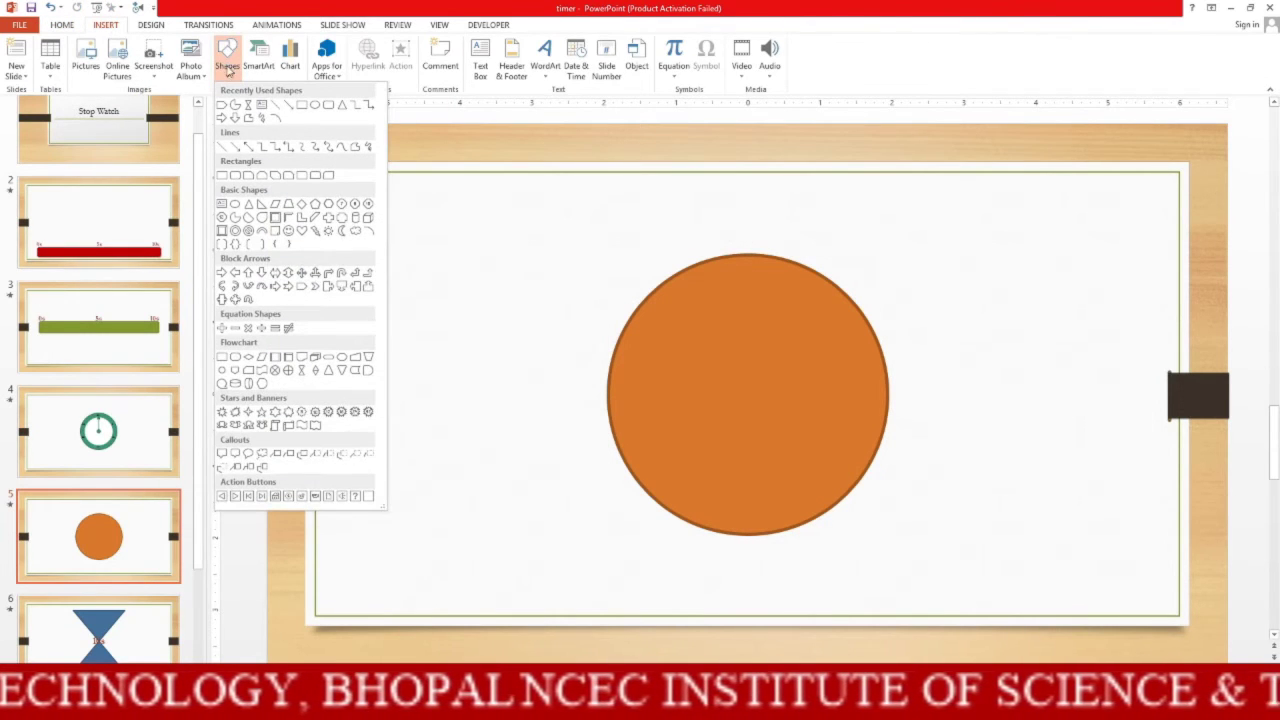
left_click(235, 217)
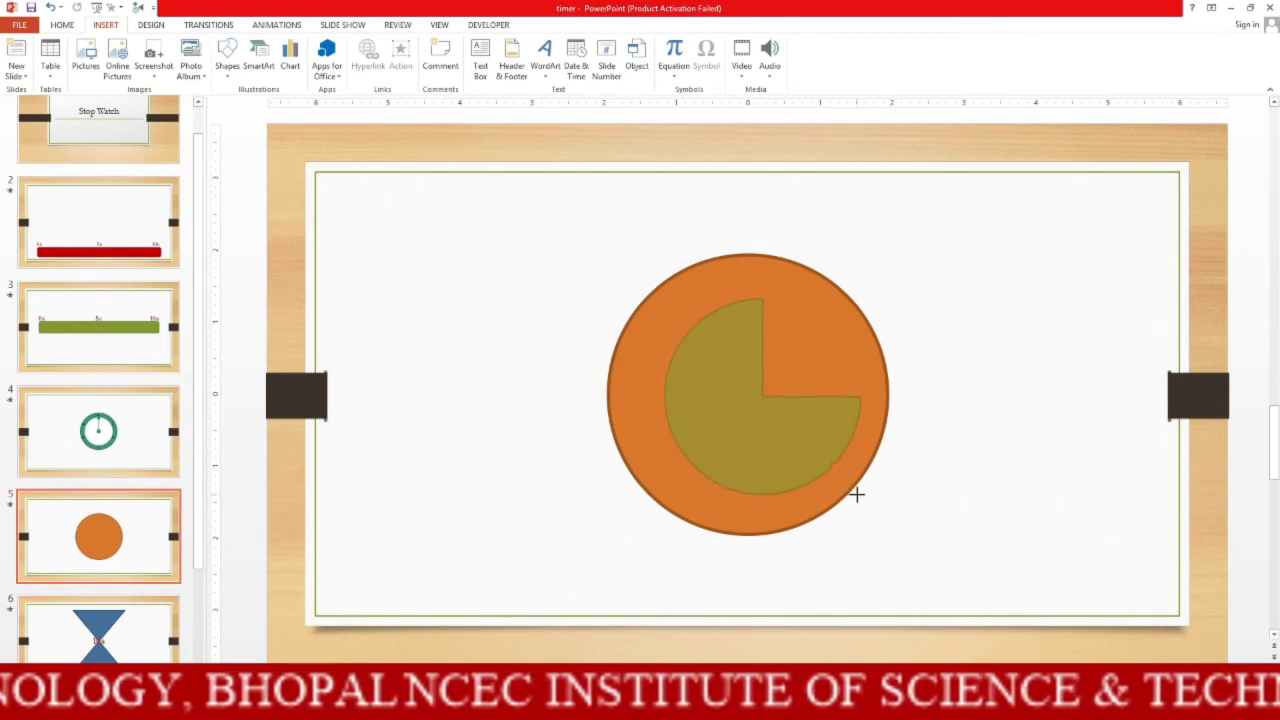
left_click_drag(693, 352, 872, 506)
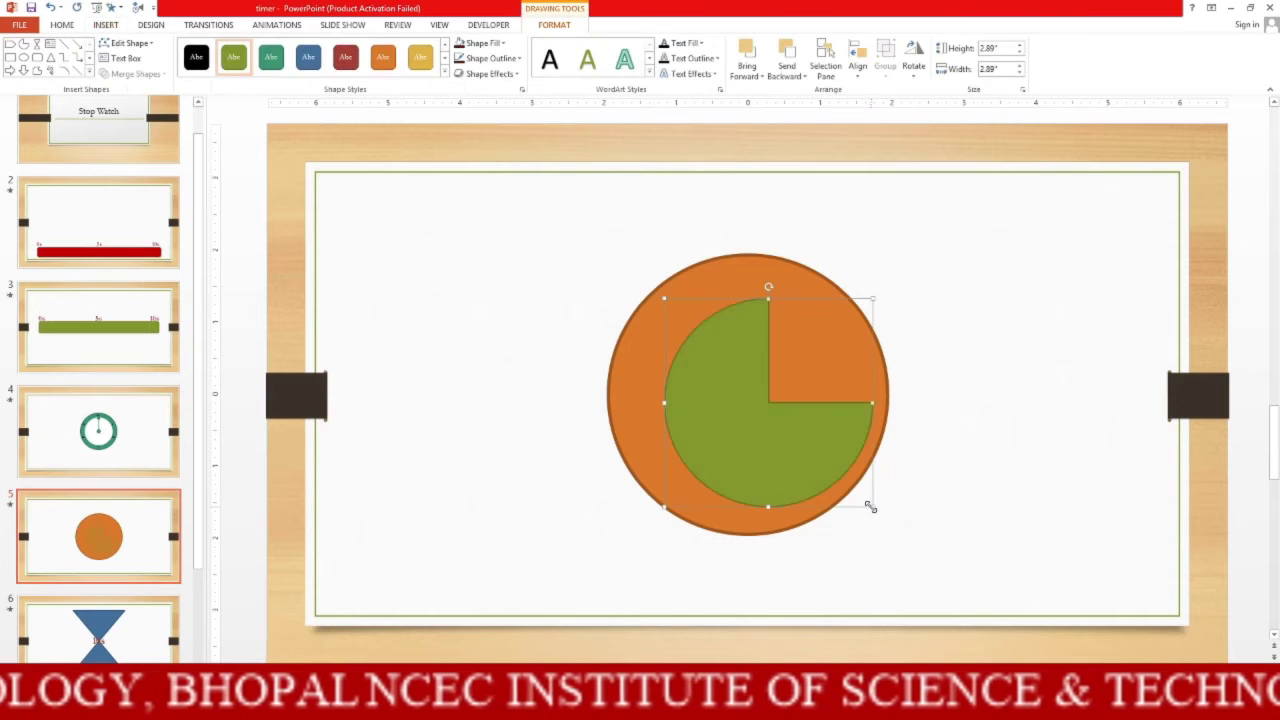
left_click_drag(779, 439, 760, 429)
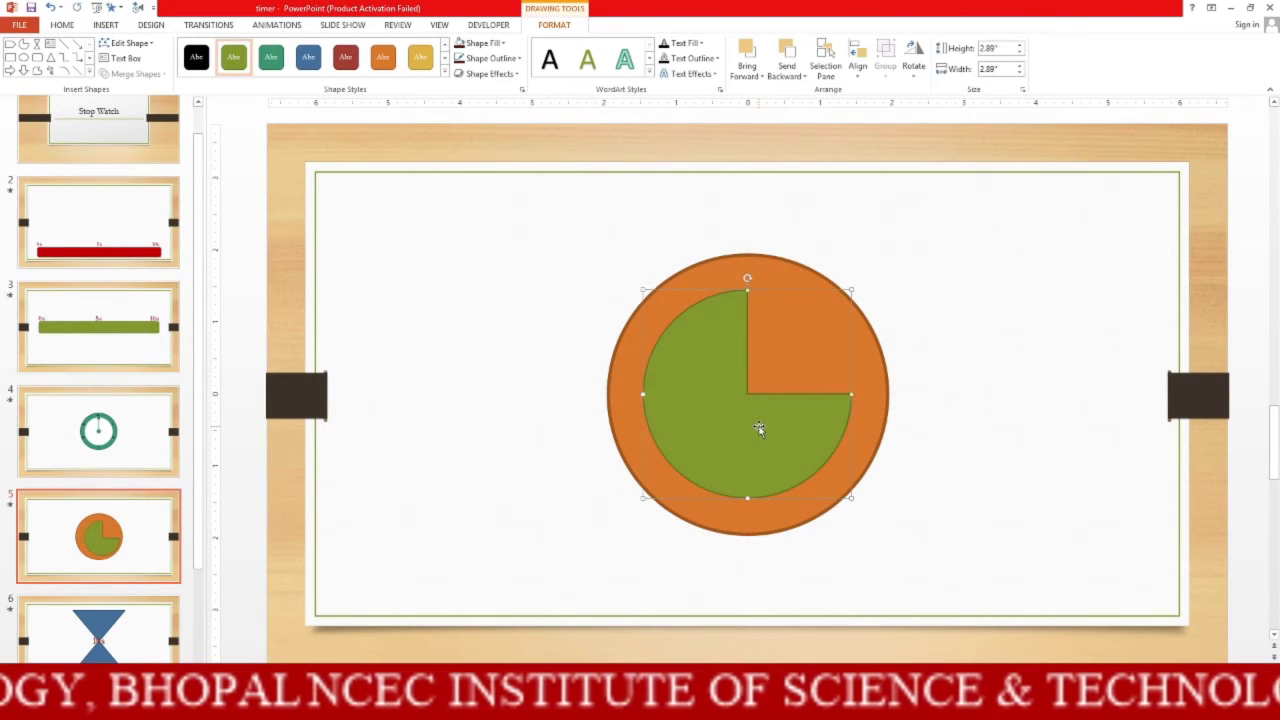
left_click(445, 75)
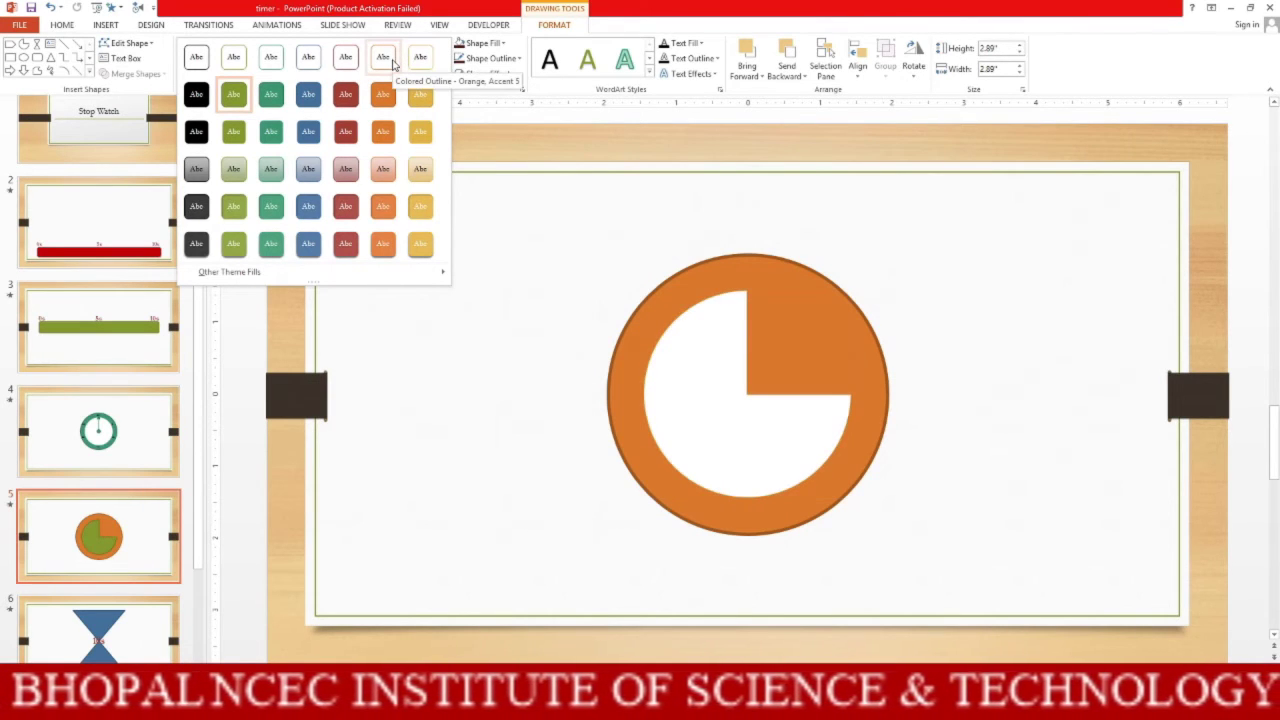
left_click(393, 64)
Set the pie's outline to dark red 2¼ pt and close its wedge into a thin hand.
left_click(490, 58)
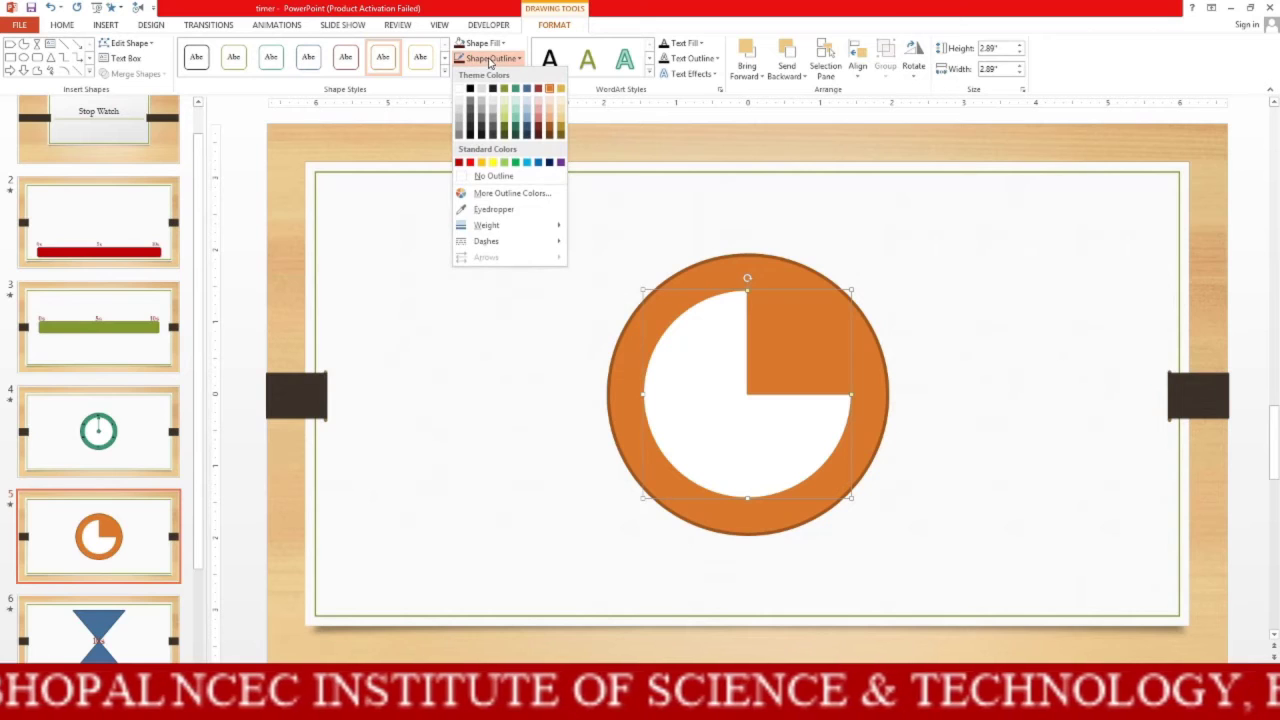
mouse_move(534, 230)
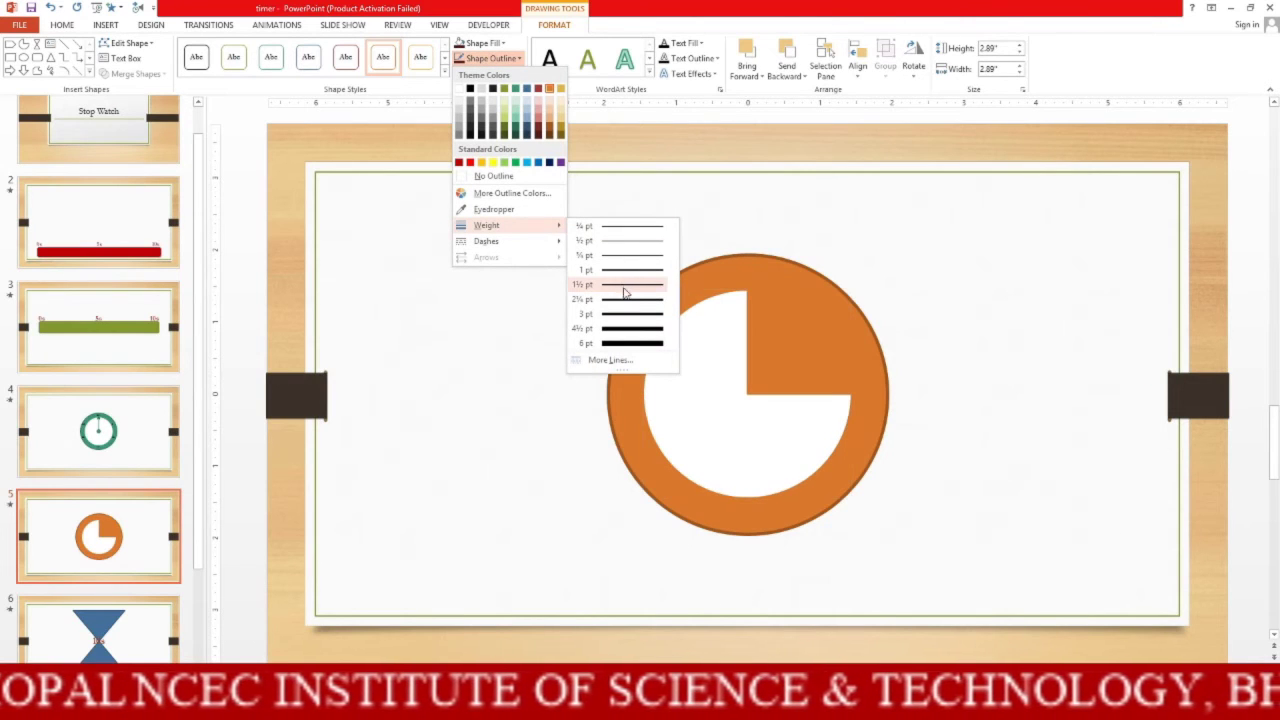
left_click(625, 333)
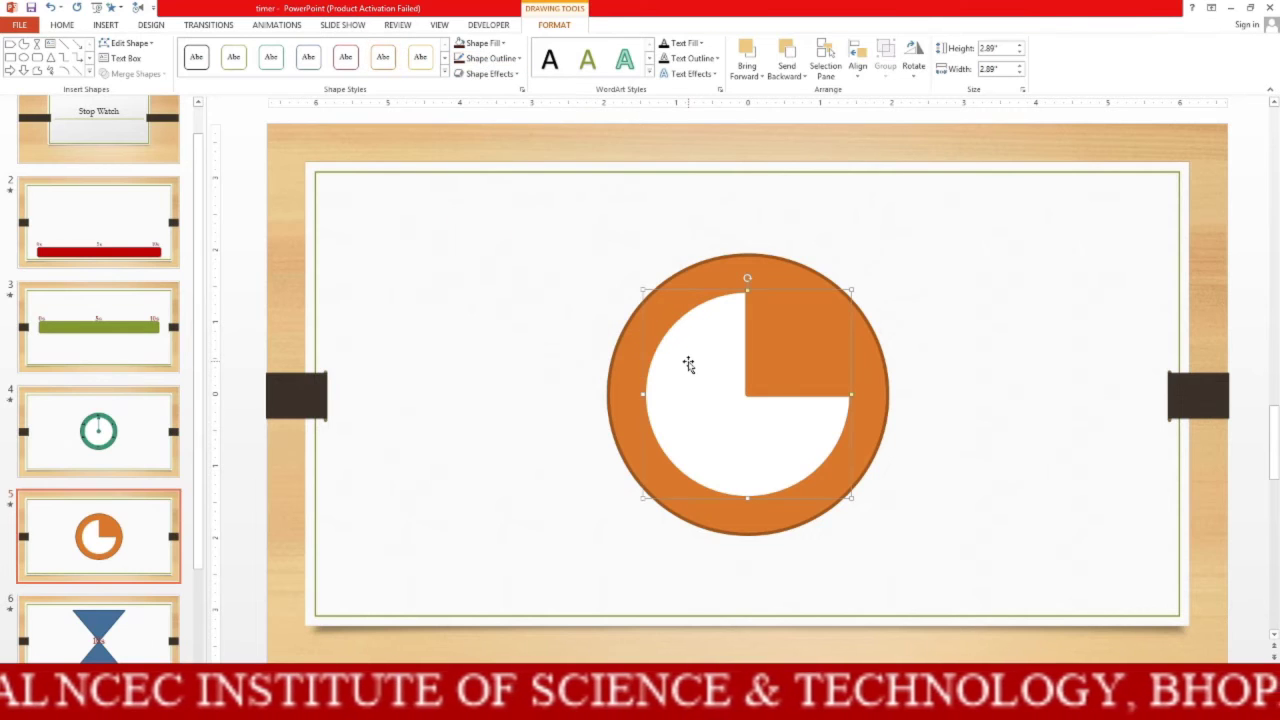
left_click(511, 60)
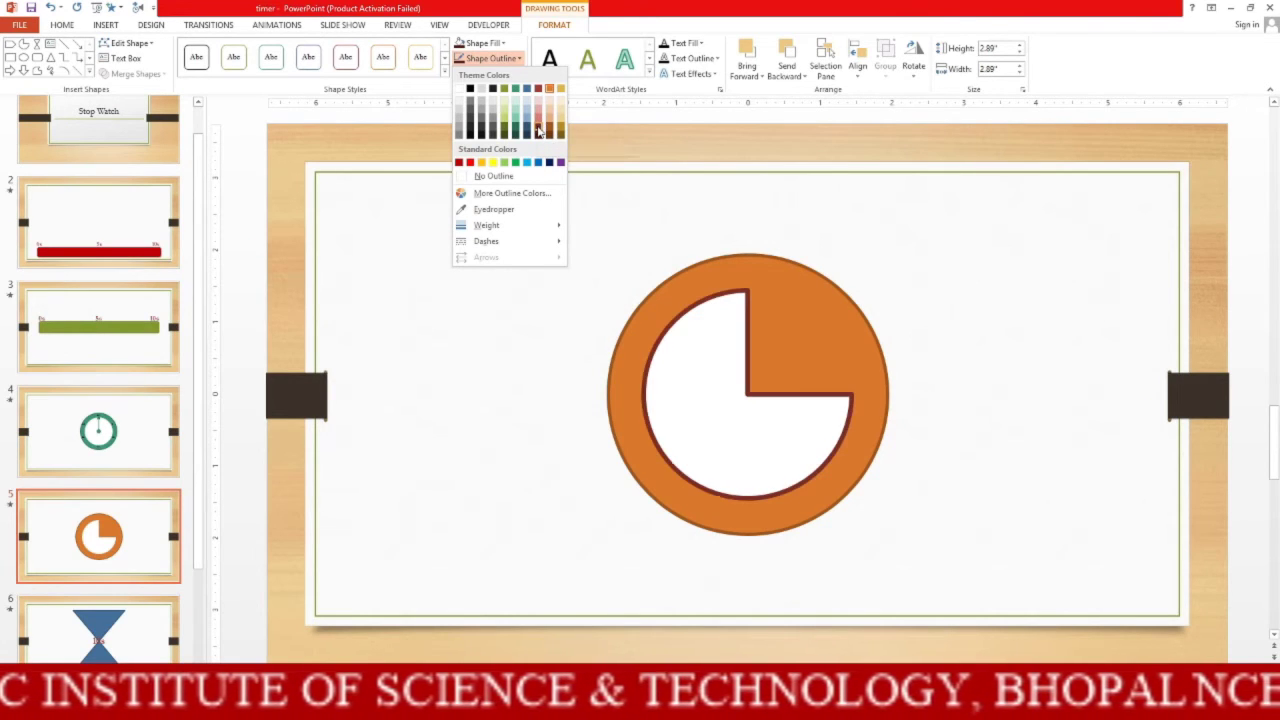
left_click(538, 135)
left_click(502, 64)
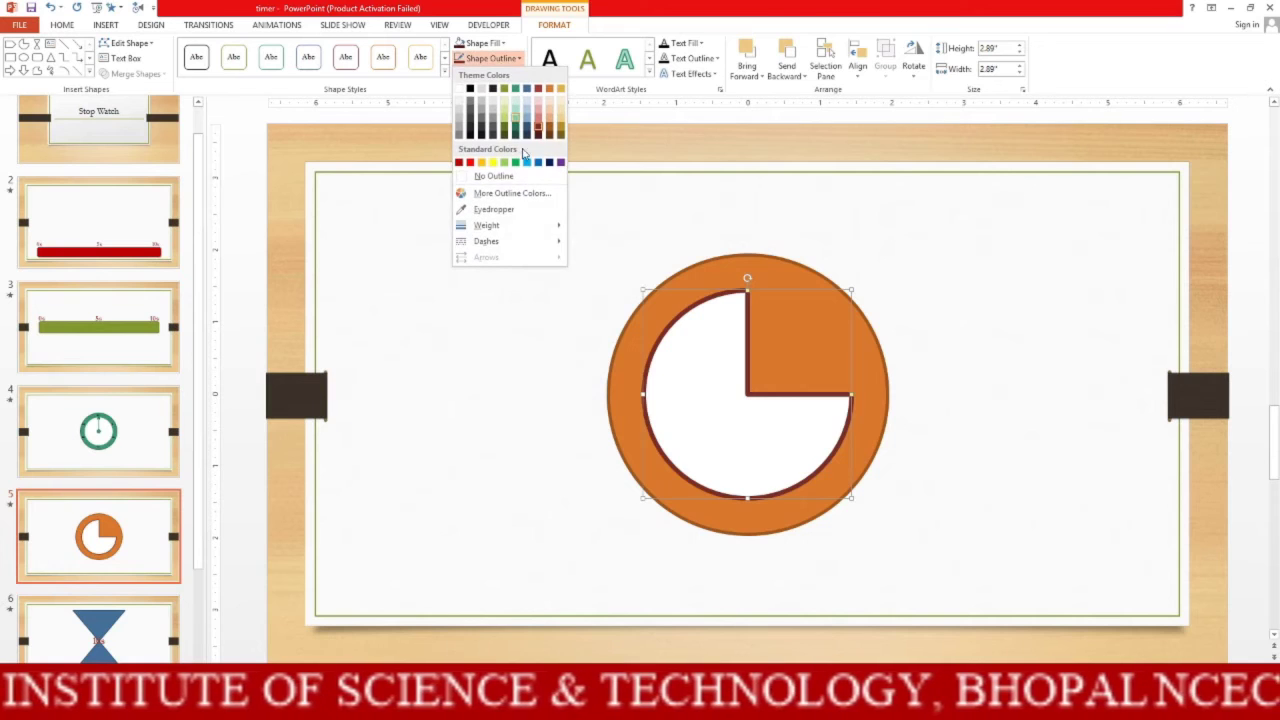
mouse_move(500, 225)
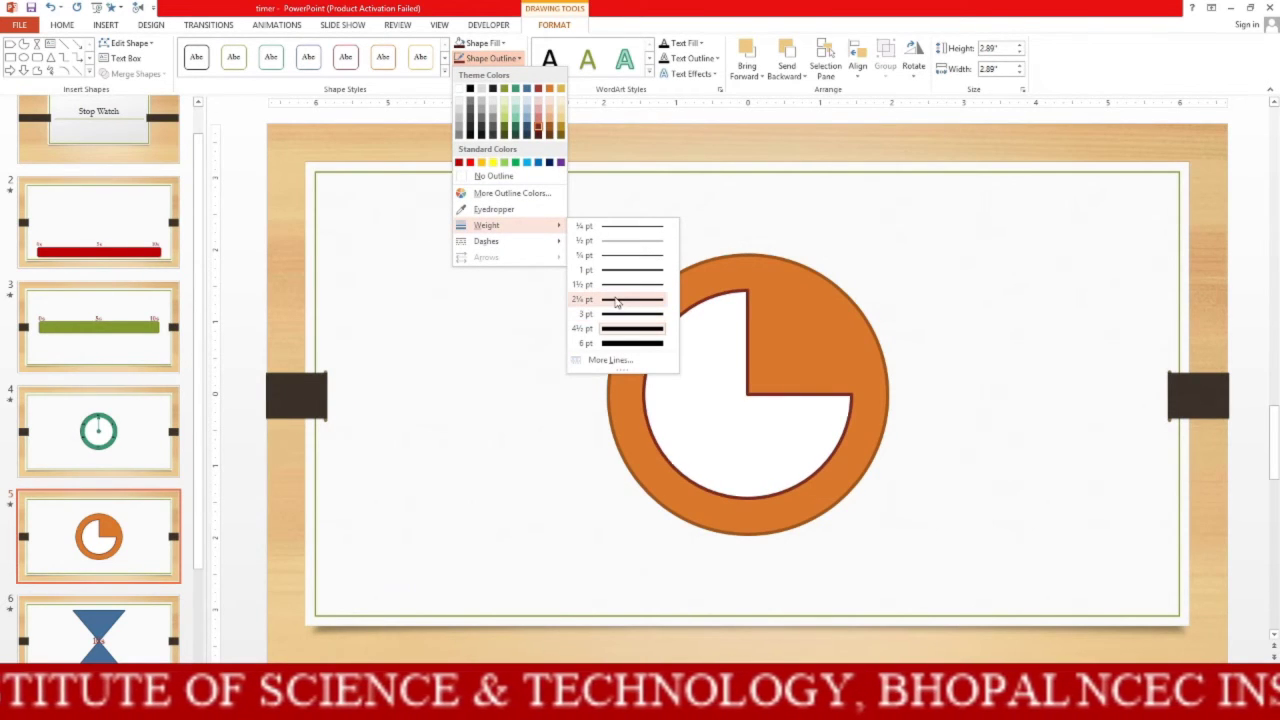
left_click(616, 302)
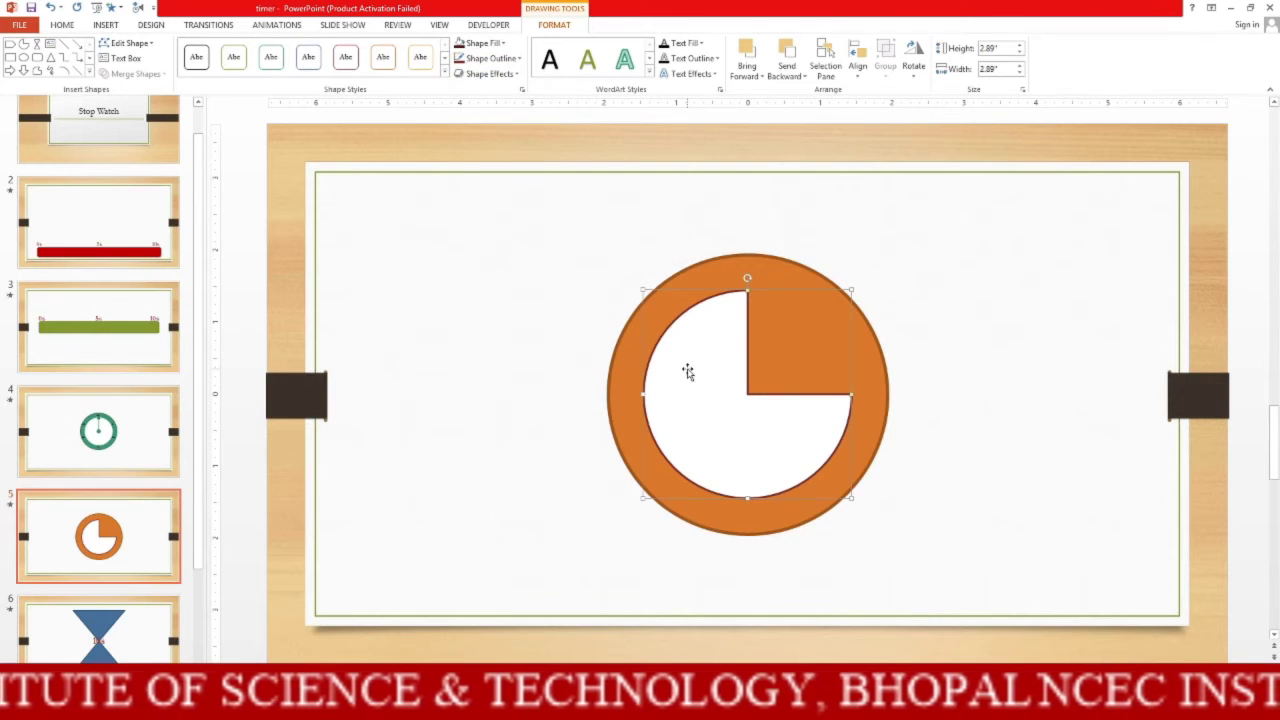
left_click_drag(748, 290, 848, 396)
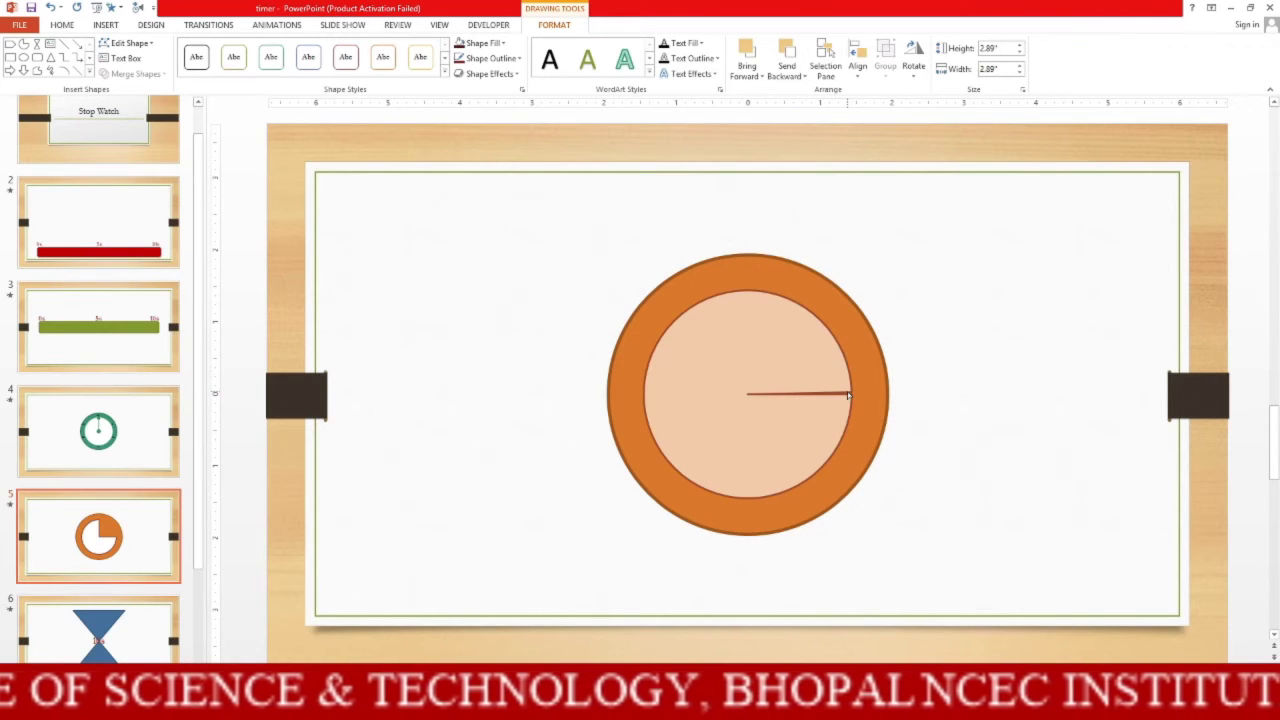
left_click_drag(847, 395, 849, 396)
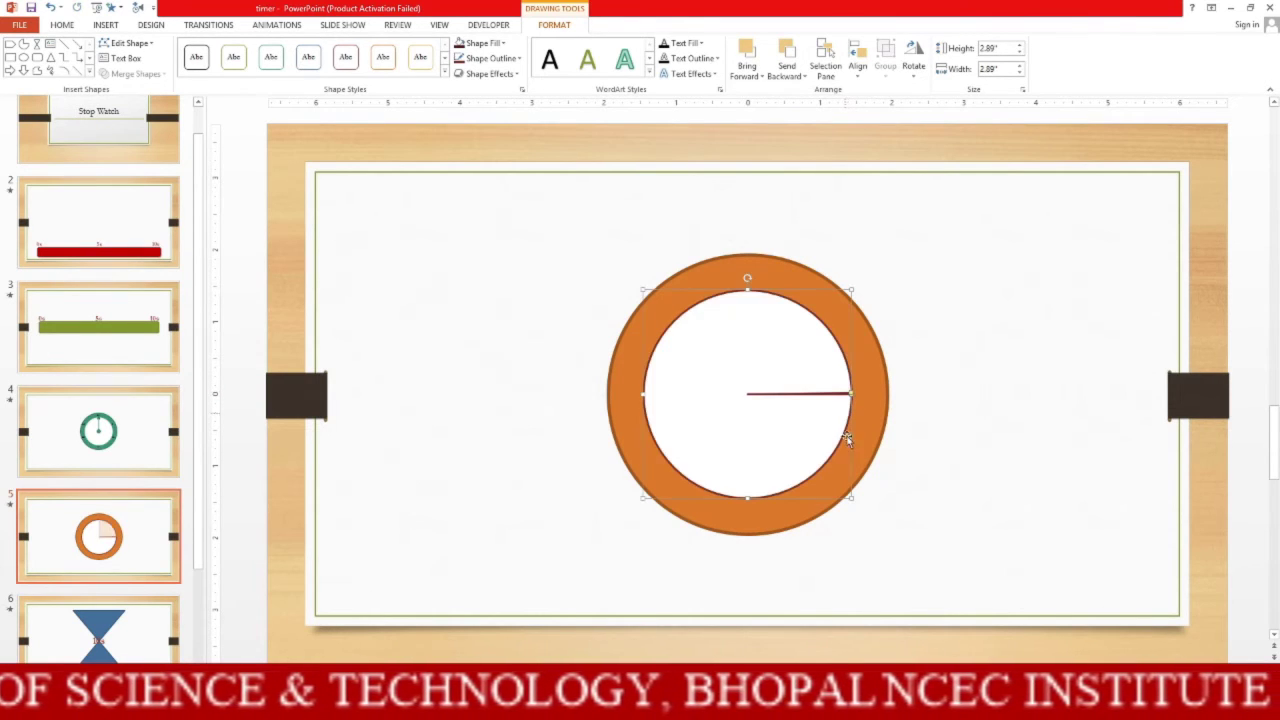
Apply the Spin emphasis animation to the white clock face.
left_click(276, 25)
left_click(866, 76)
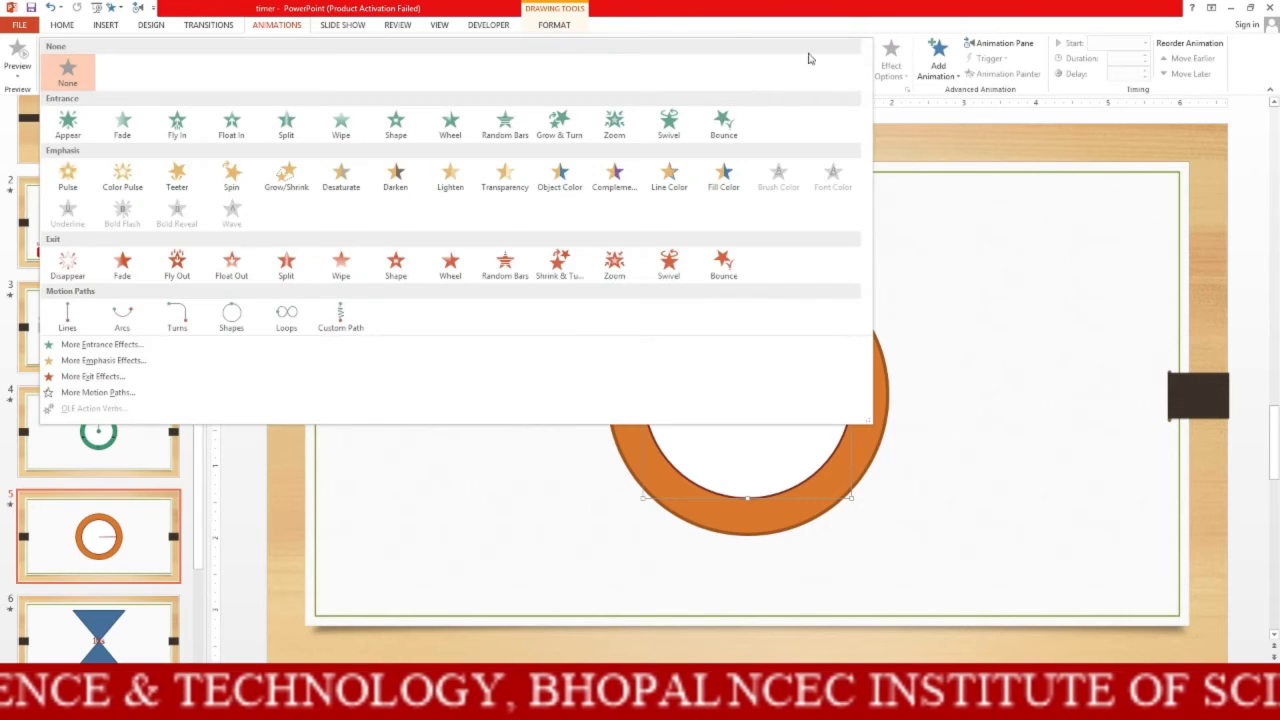
left_click(231, 180)
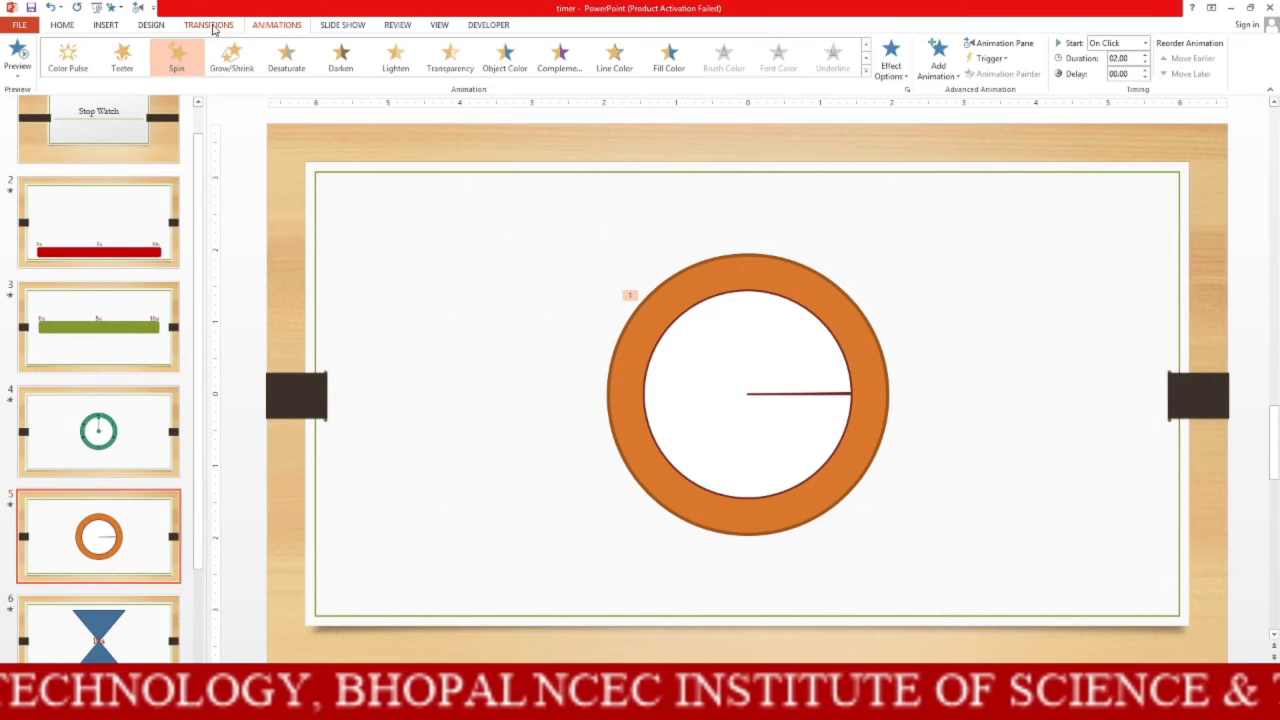
Draw a small pentagon arrowhead at the tip of the clock hand.
left_click(111, 25)
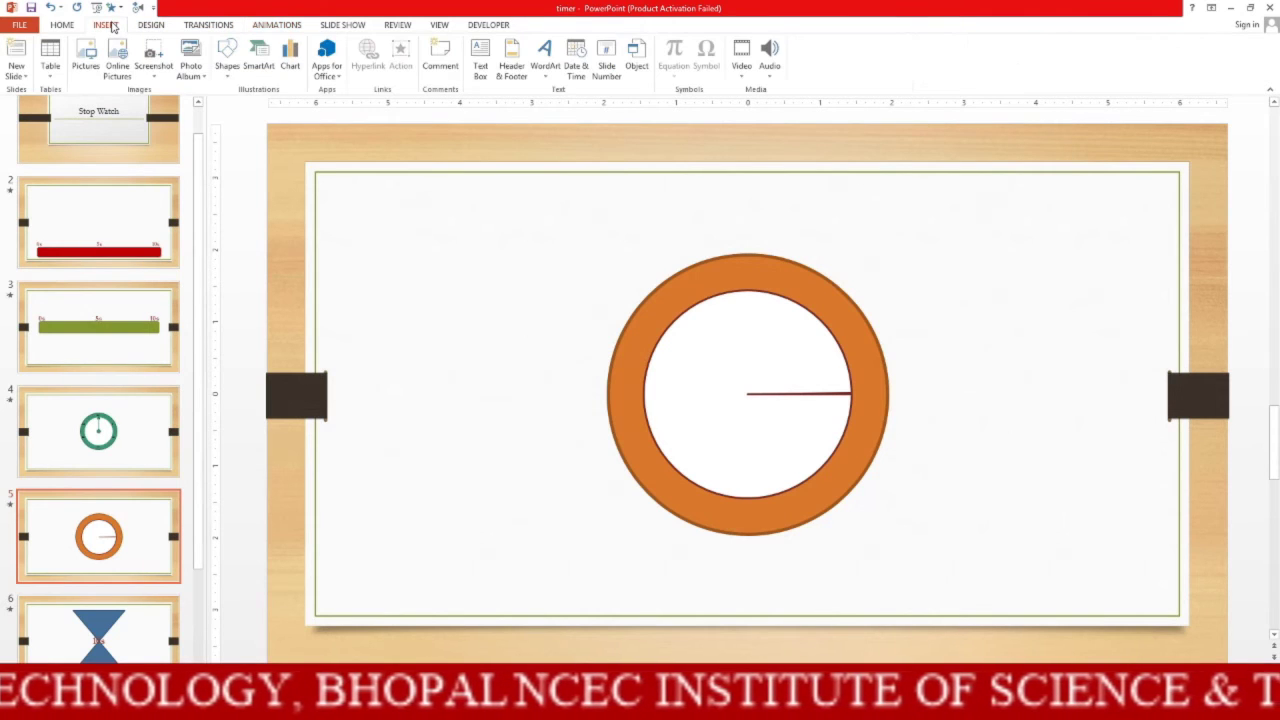
left_click(227, 55)
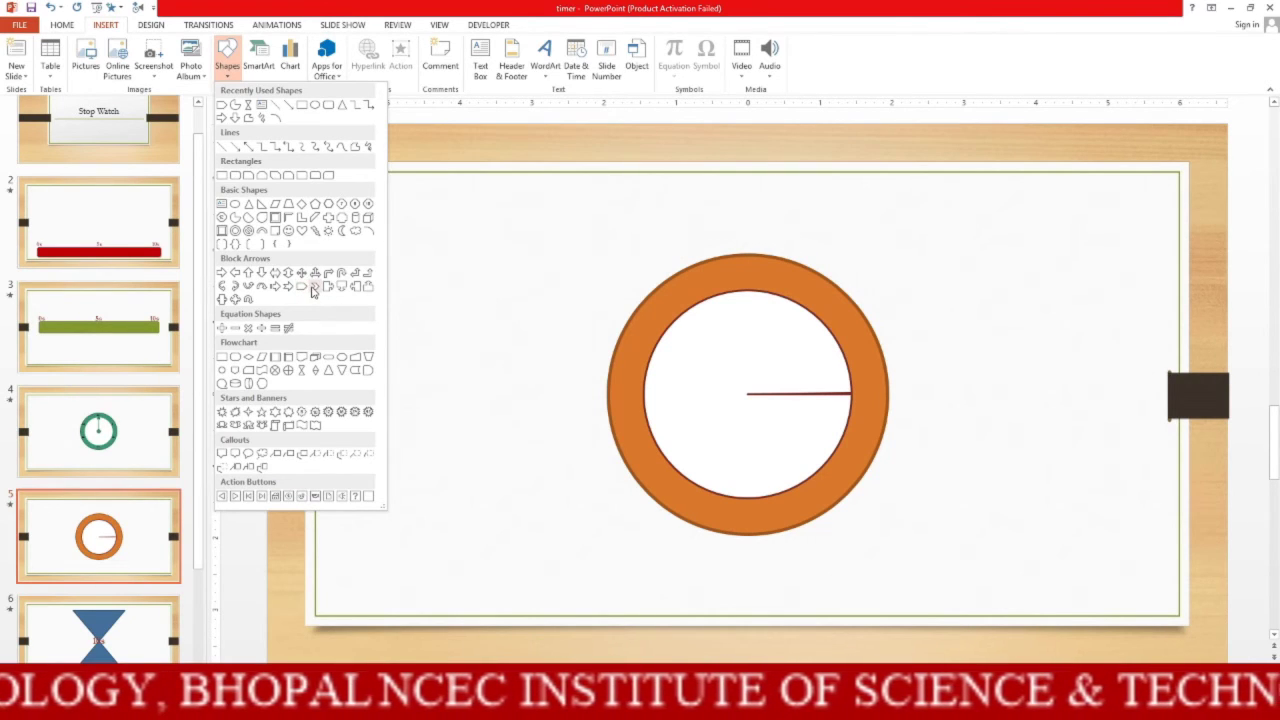
left_click(301, 287)
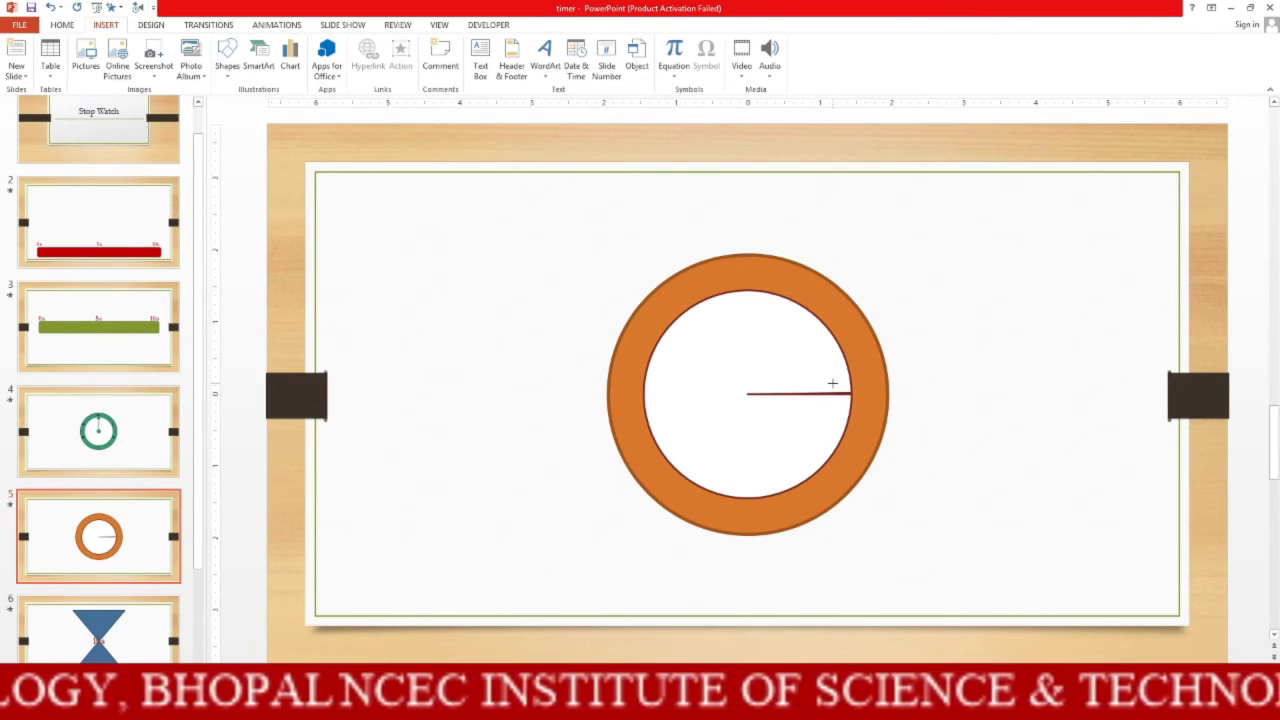
left_click_drag(839, 394, 848, 400)
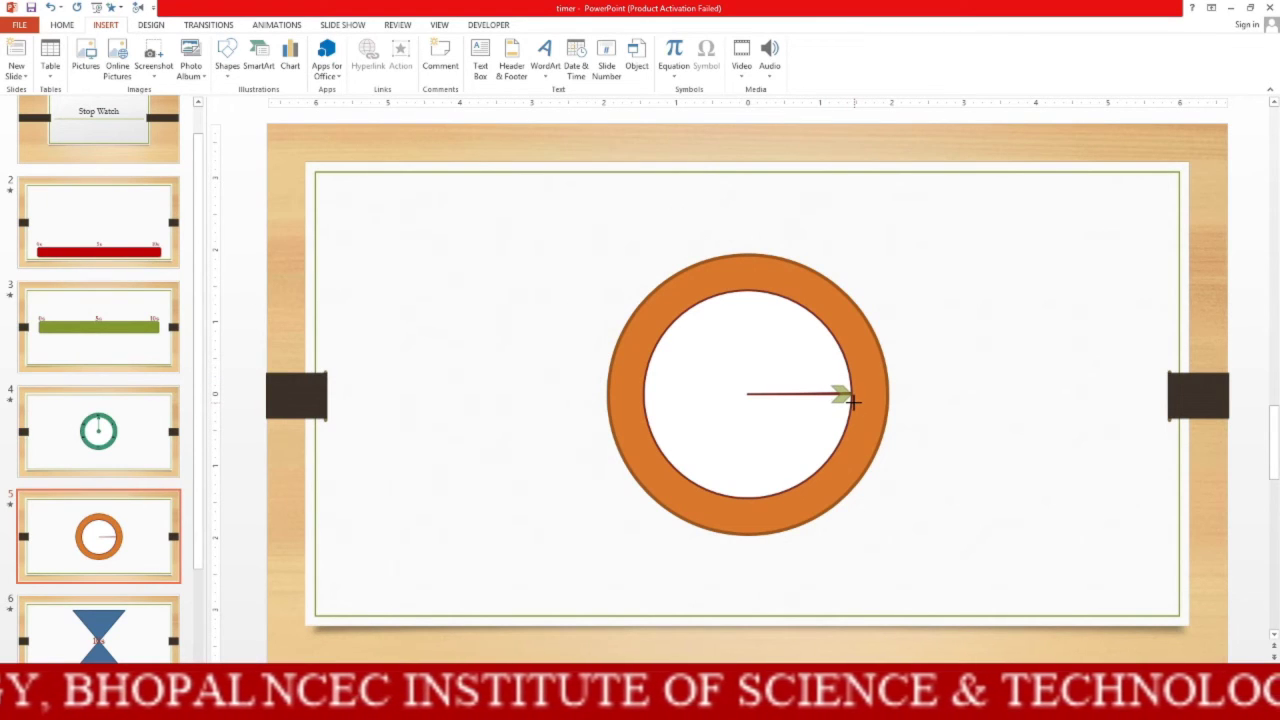
left_click_drag(845, 400, 836, 405)
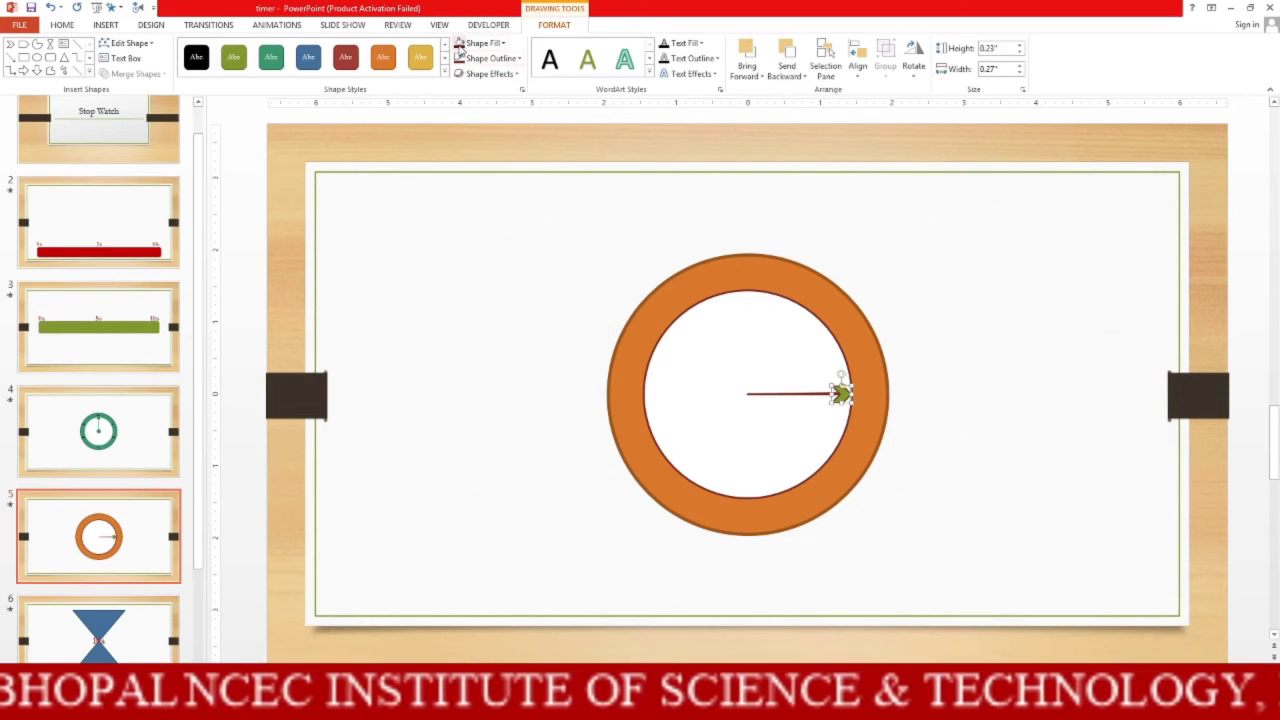
Group the white clock face with the arrowhead.
left_click(727, 435)
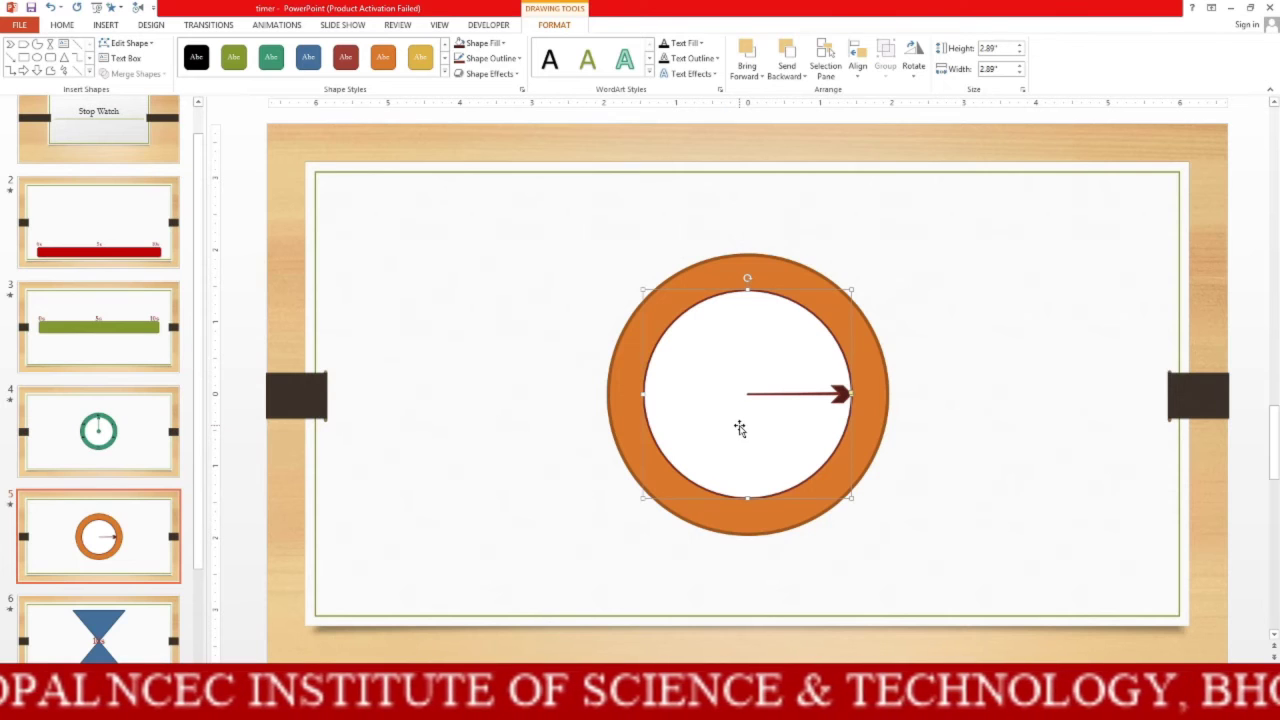
left_click(842, 395, "shift")
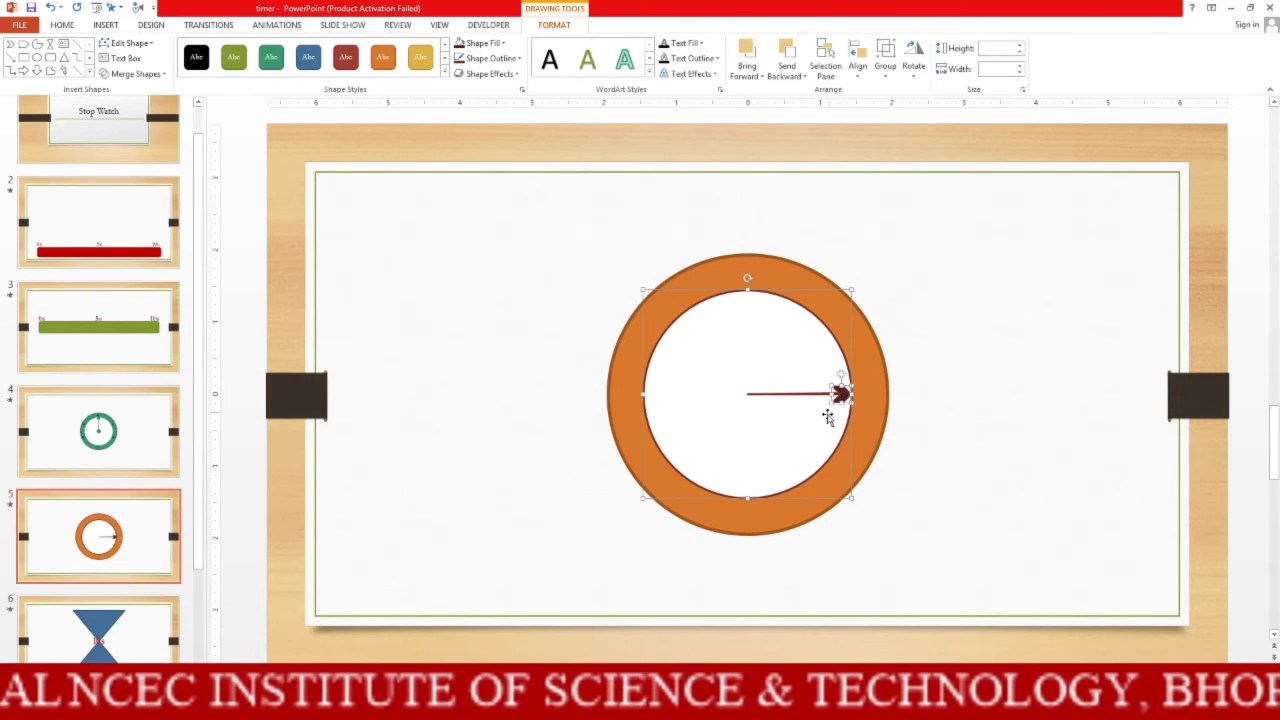
left_click(886, 70)
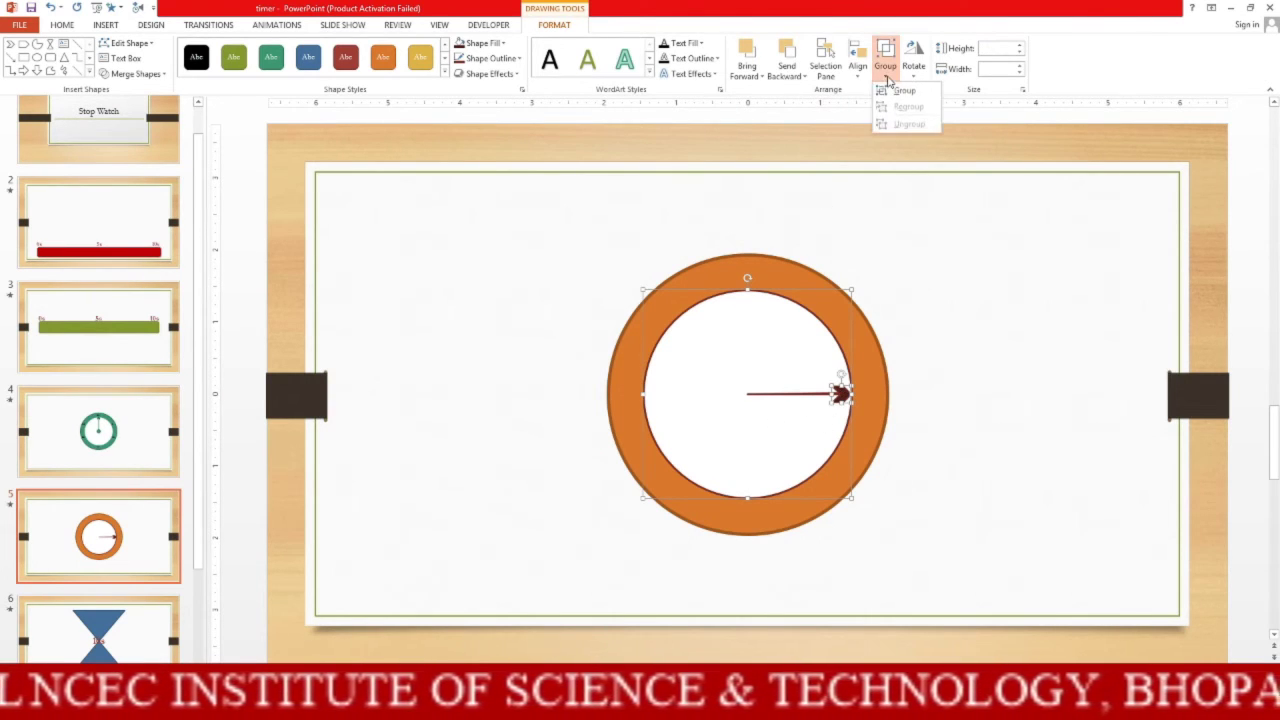
left_click(895, 91)
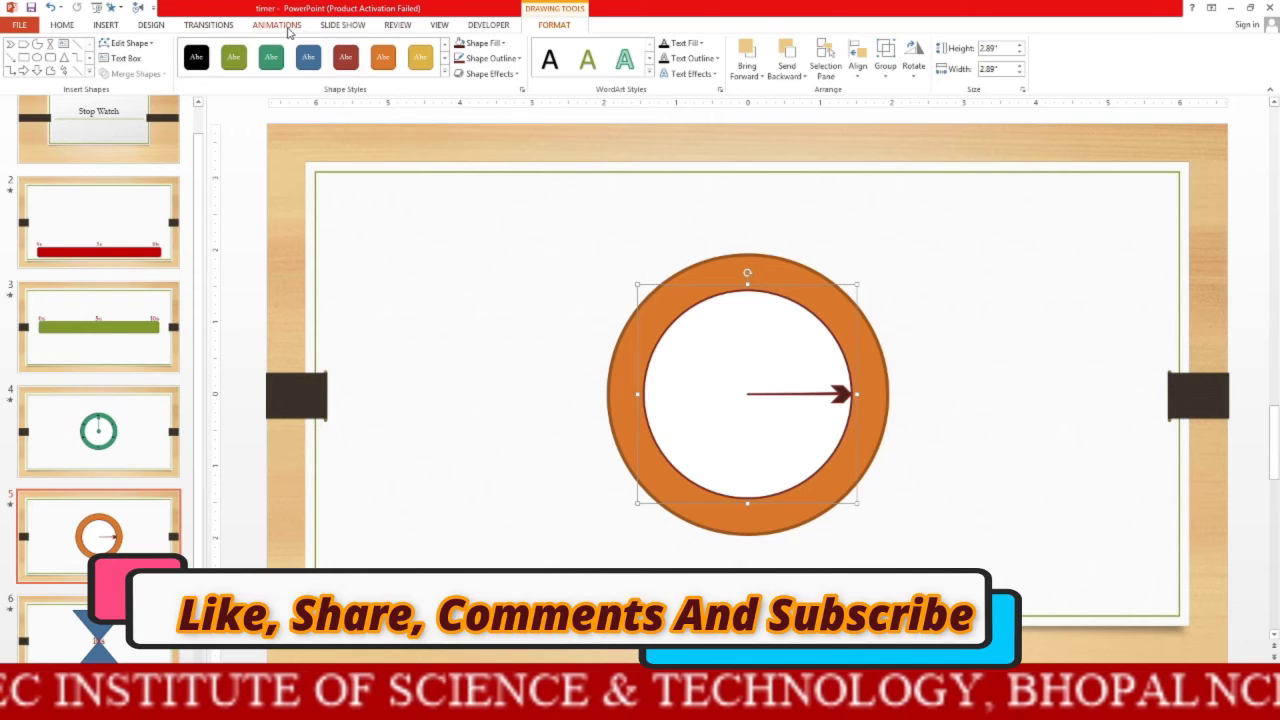
Apply the Spin emphasis effect to the grouped clock face.
left_click(286, 30)
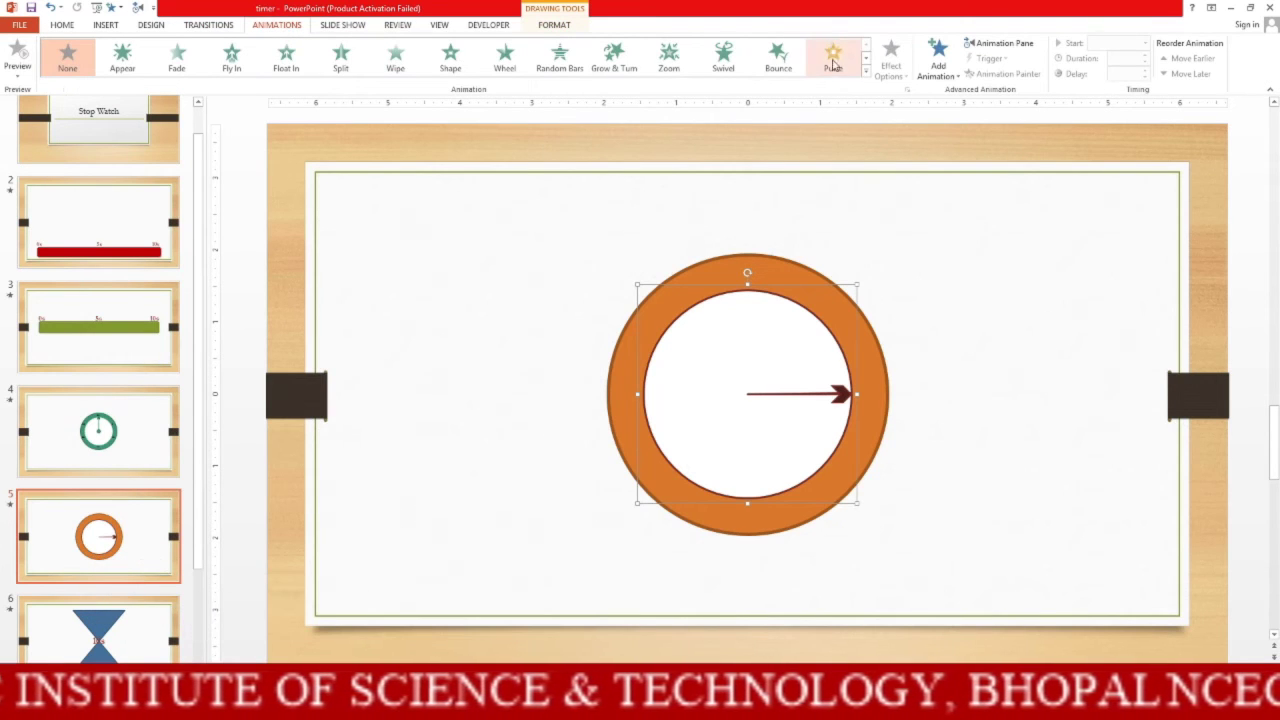
left_click(866, 73)
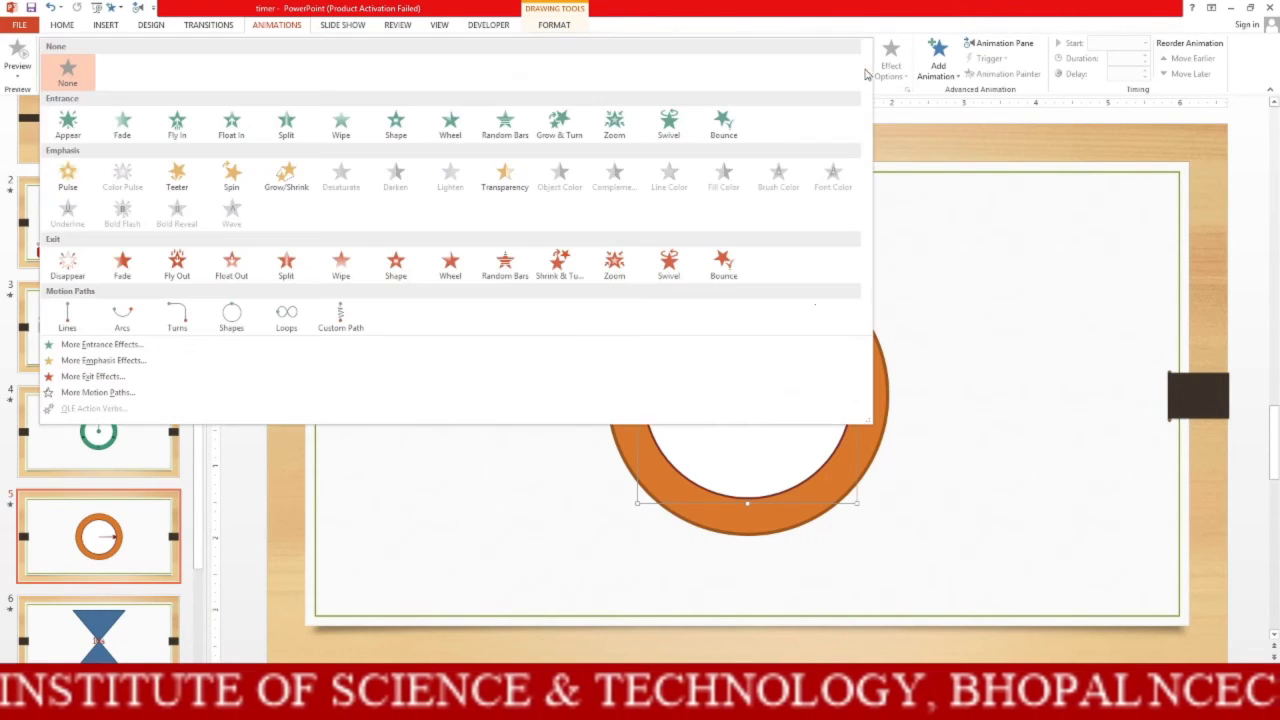
left_click(233, 175)
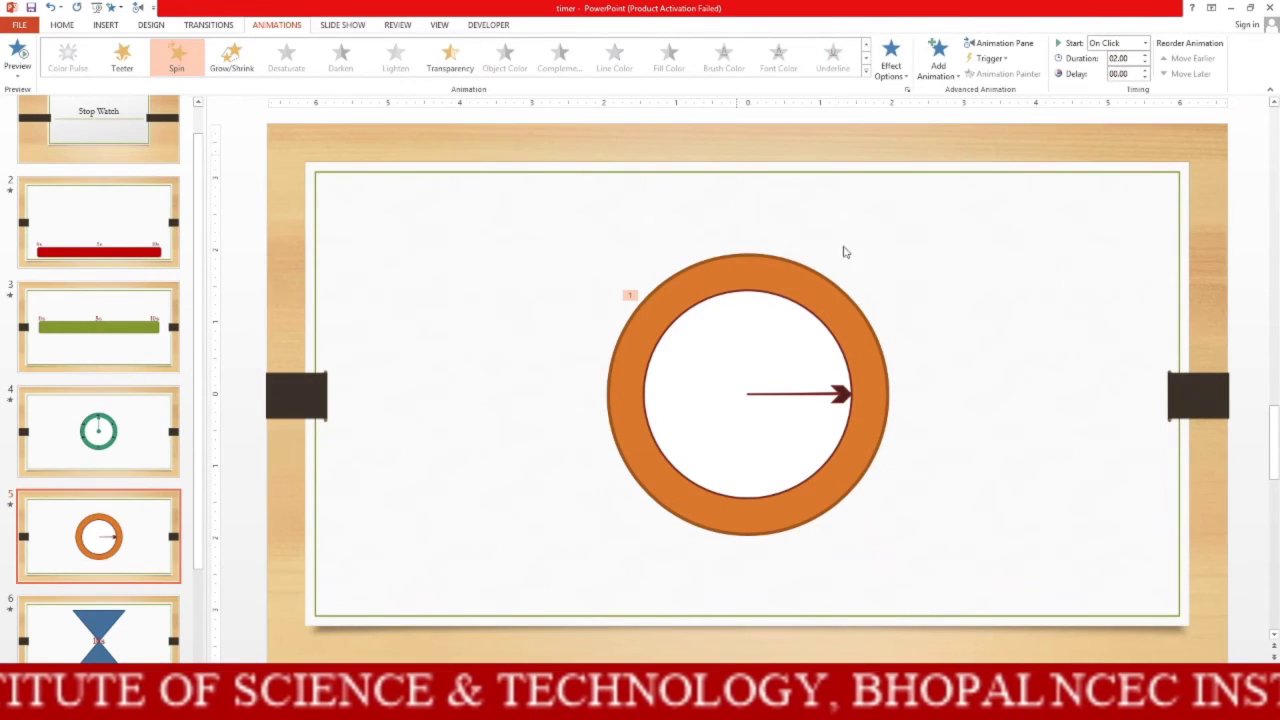
left_click(780, 393)
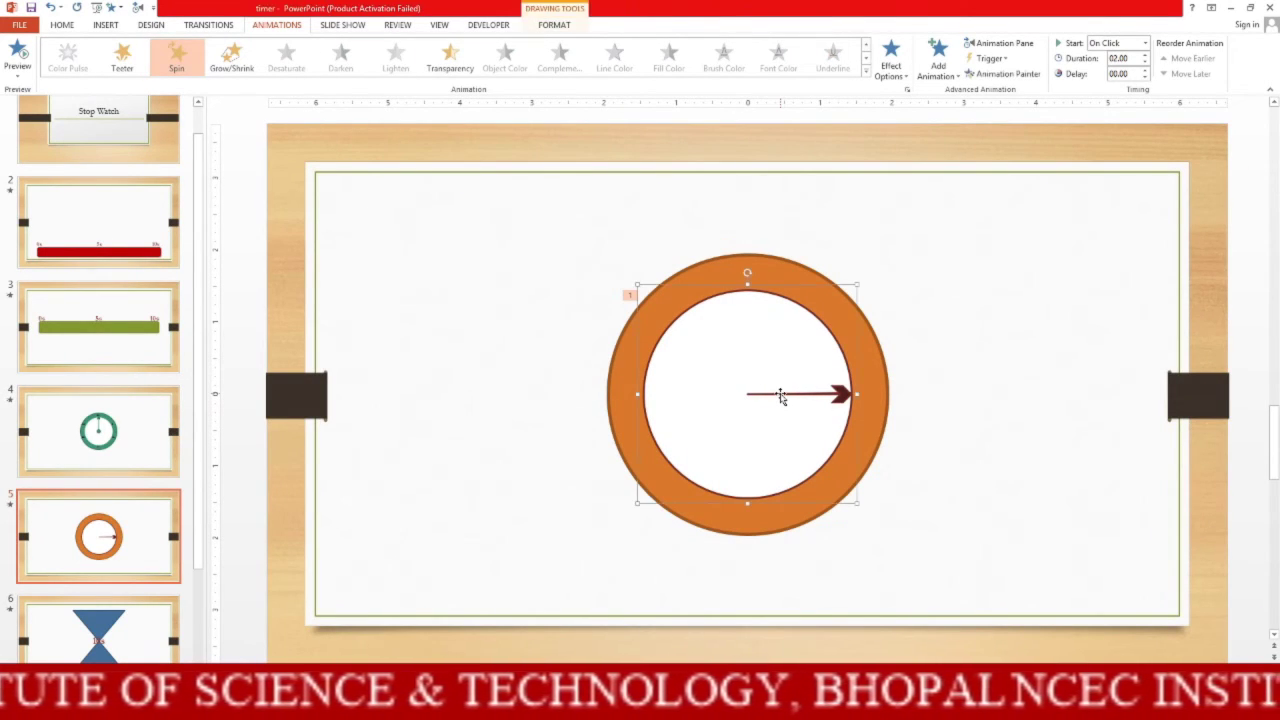
left_click(935, 390)
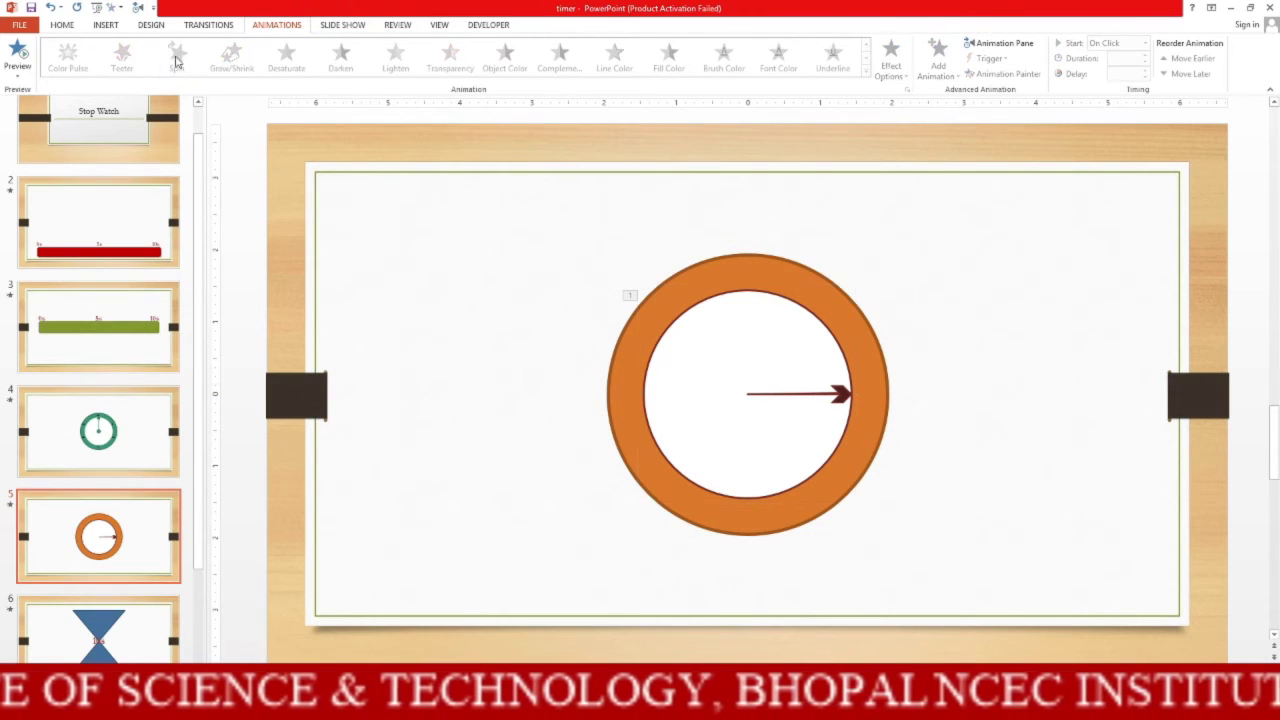
left_click(116, 28)
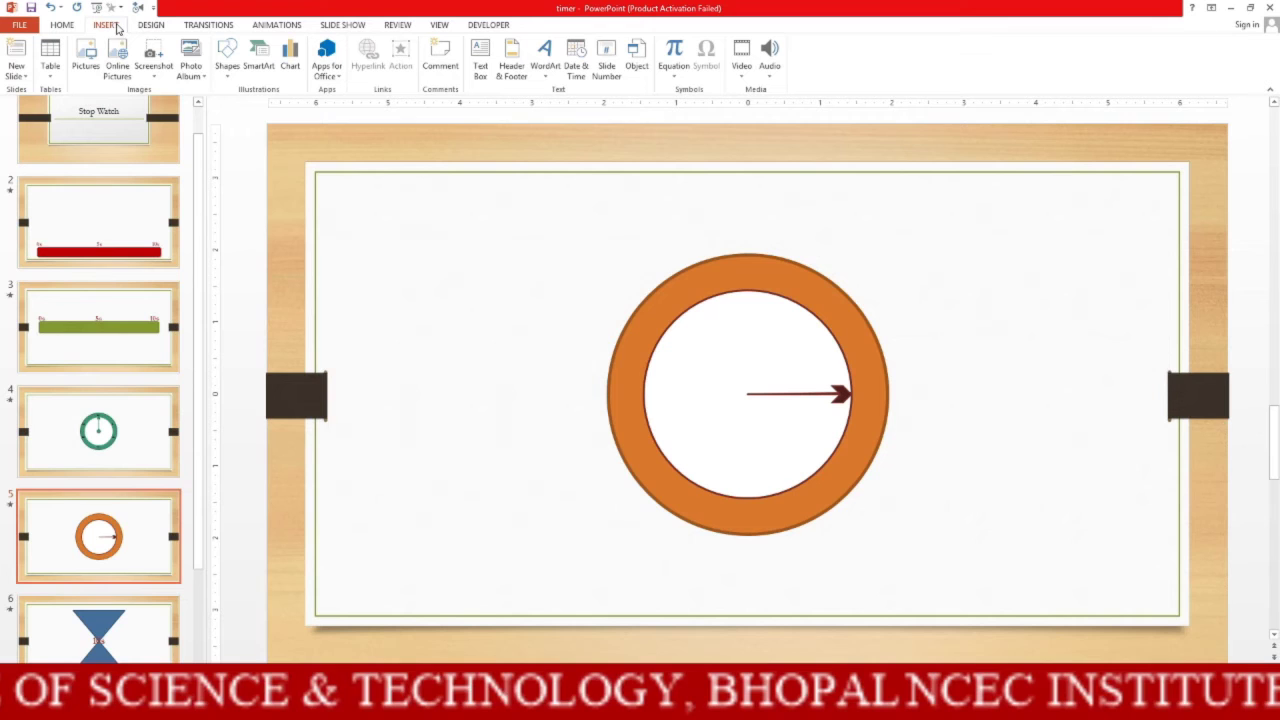
Draw a small oval at the dial's centre and align it to the middle.
left_click(228, 58)
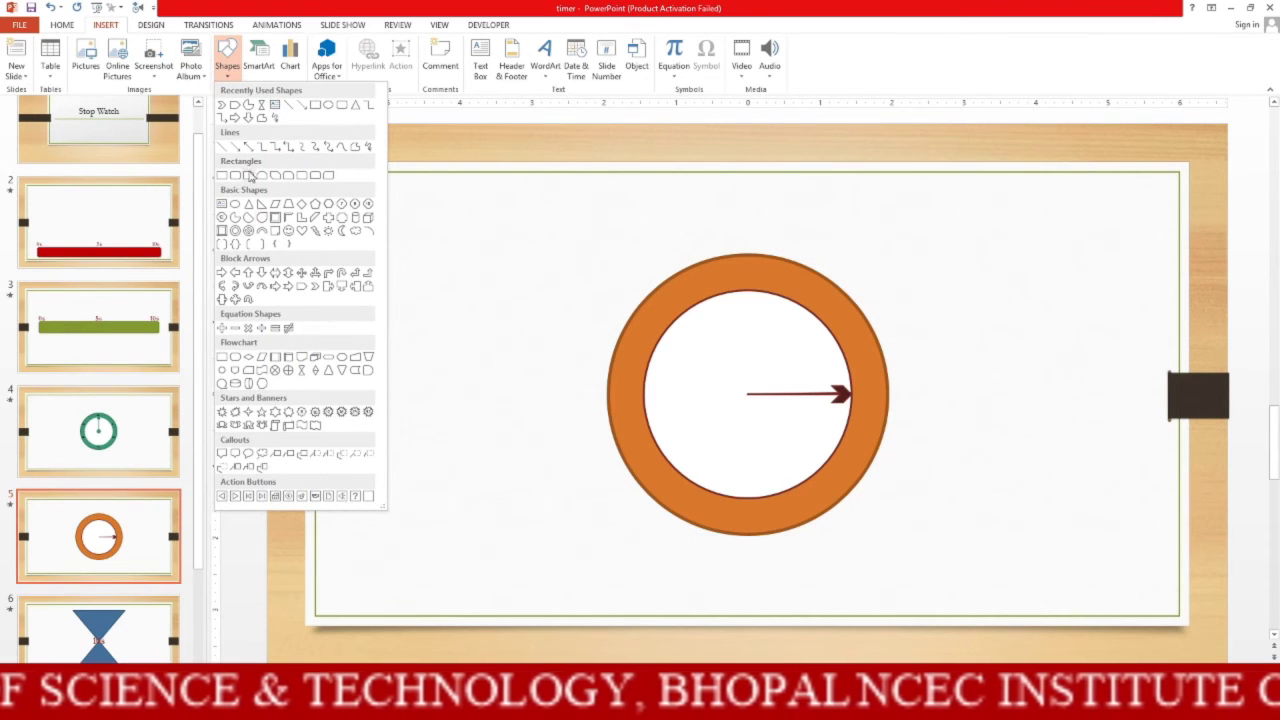
left_click(316, 104)
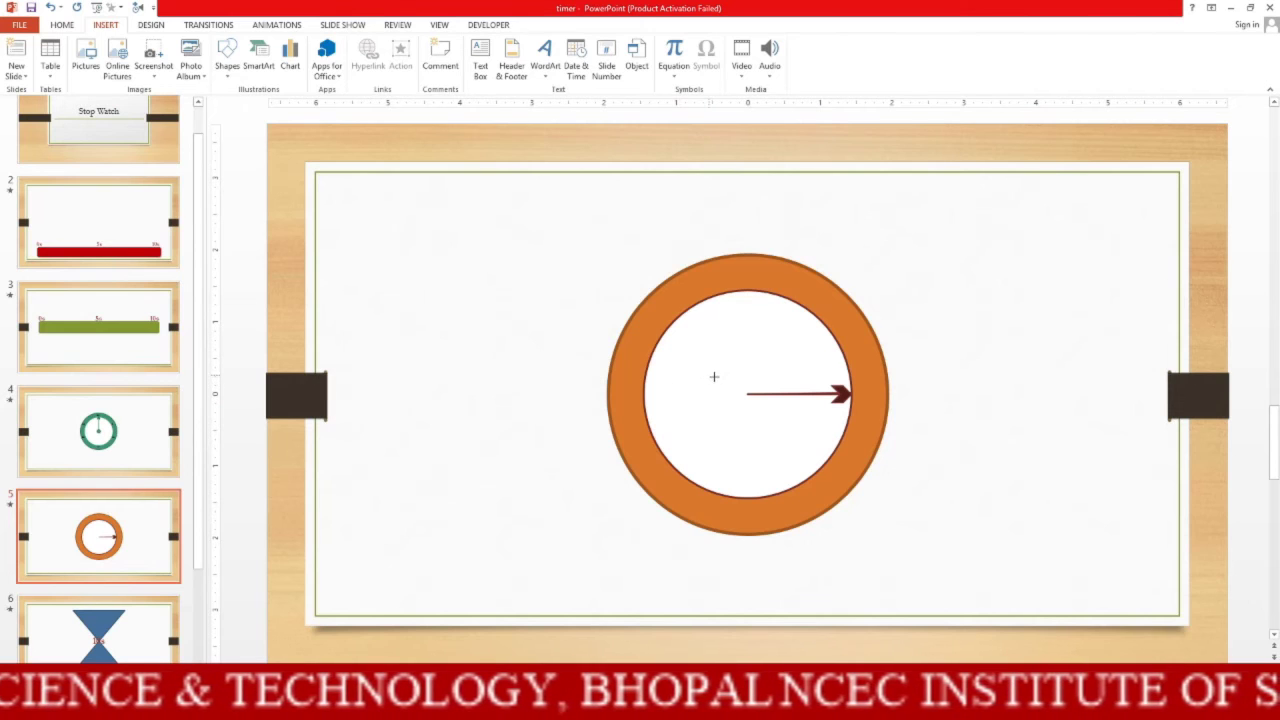
left_click_drag(737, 381, 756, 404)
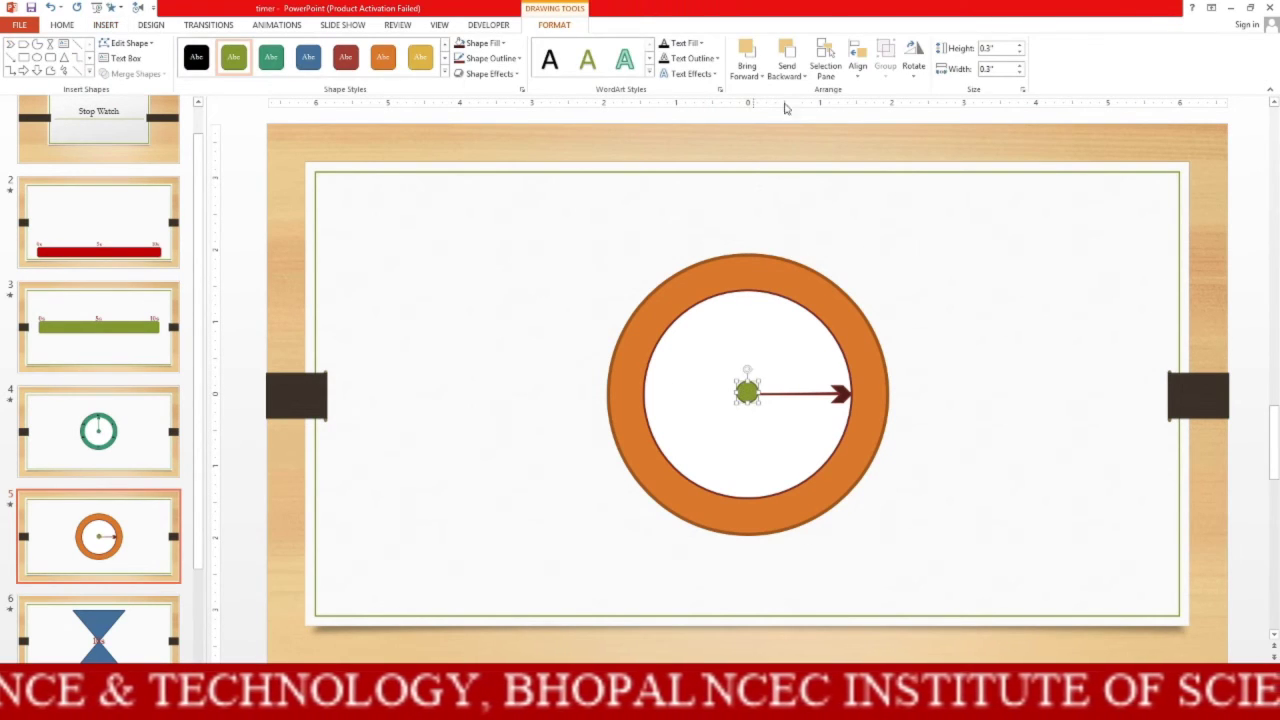
left_click(857, 70)
left_click(860, 103)
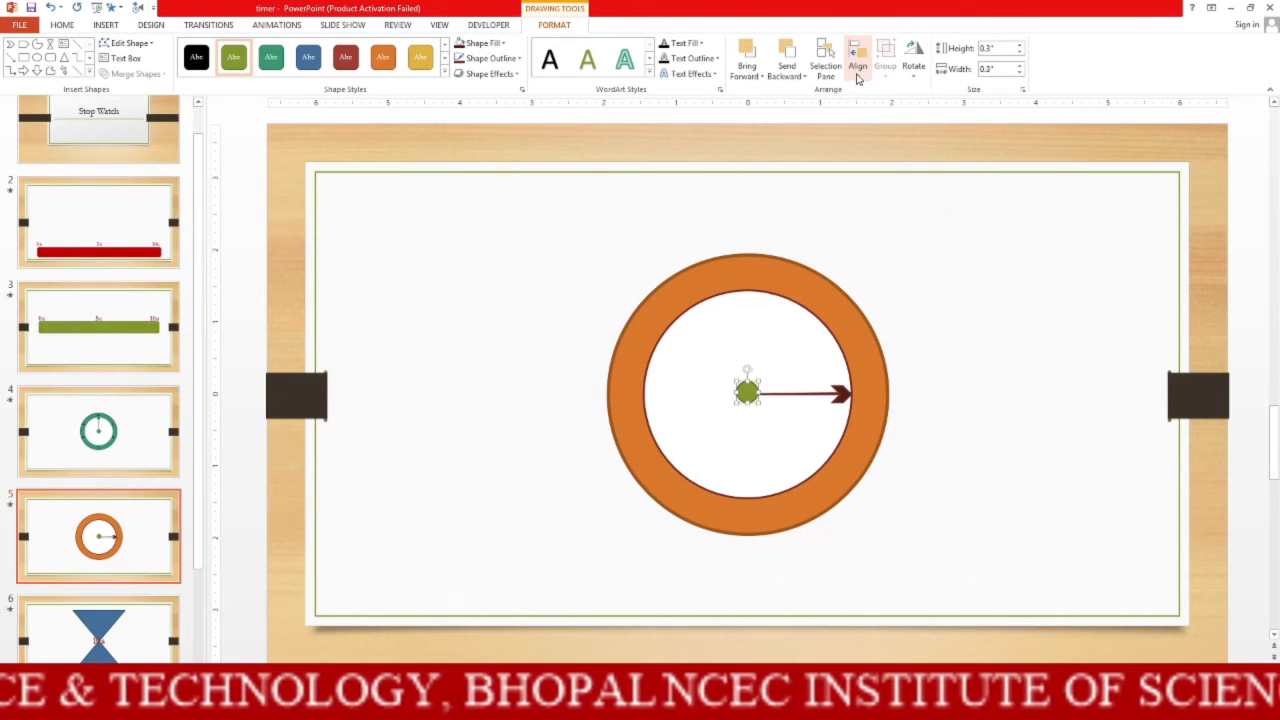
left_click(857, 70)
left_click(869, 164)
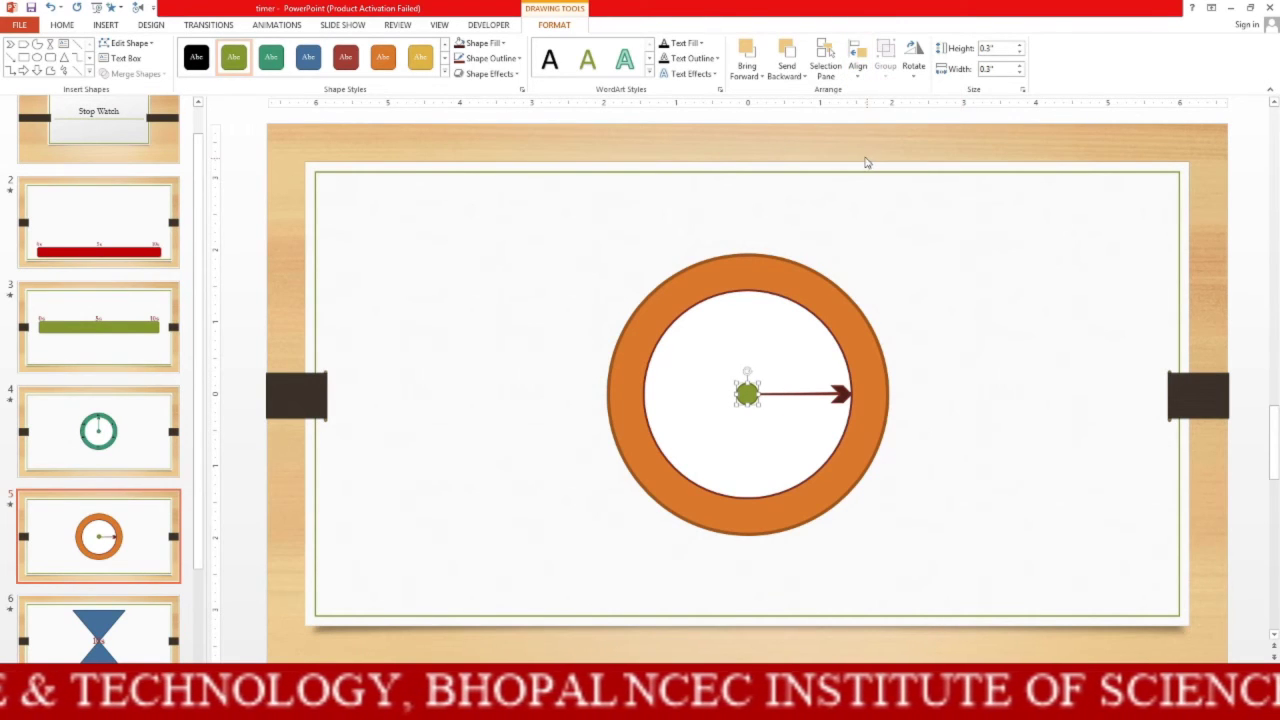
Apply a dark red shape style to the centre dot, then deselect it.
left_click(345, 58)
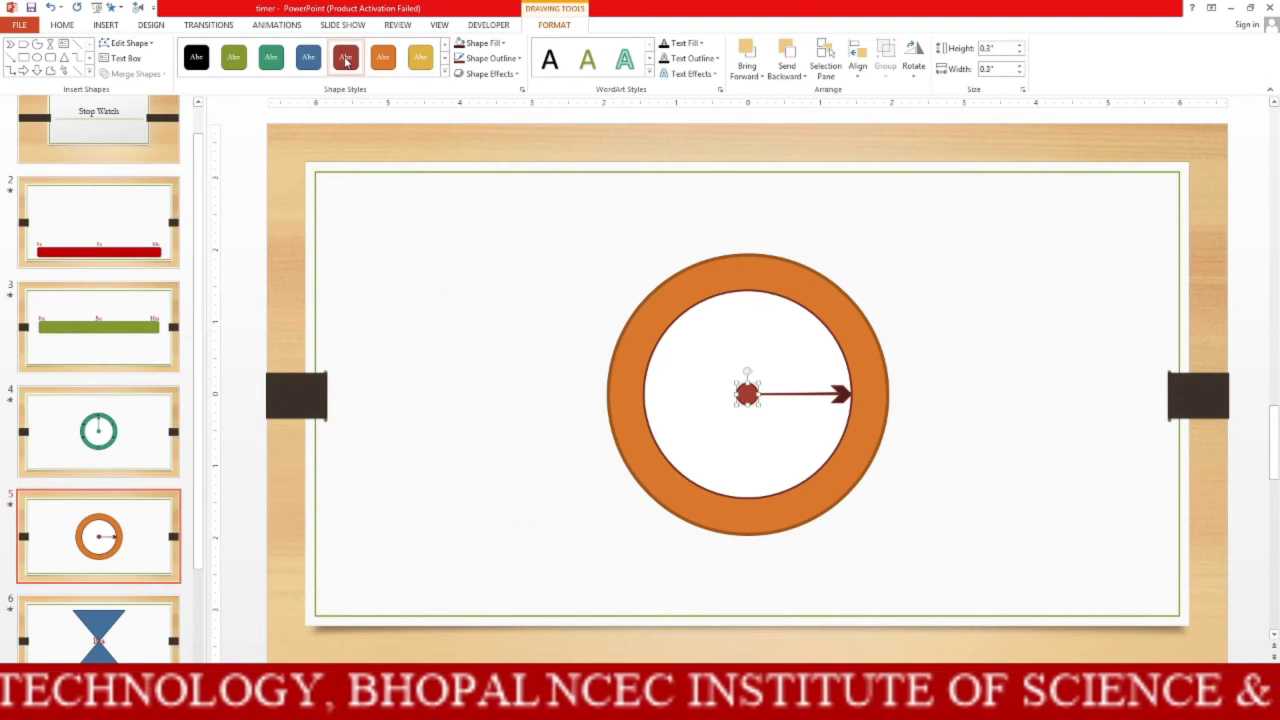
left_click(446, 76)
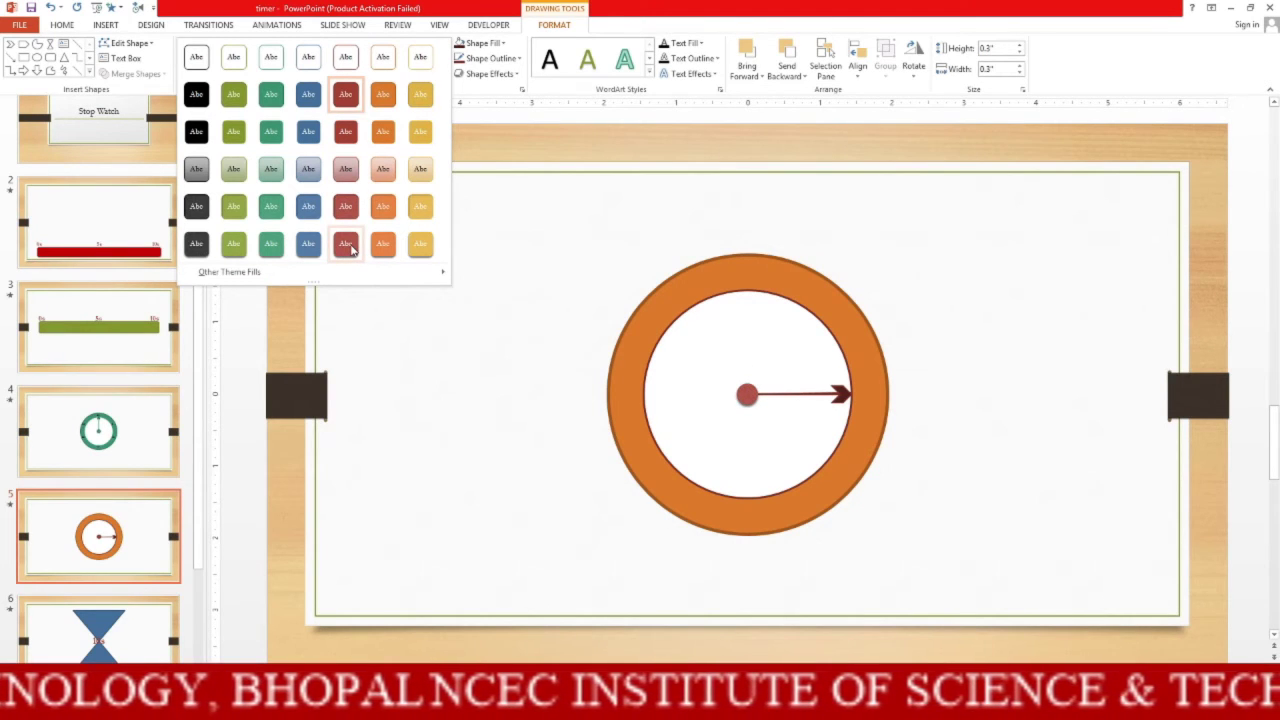
left_click(350, 248)
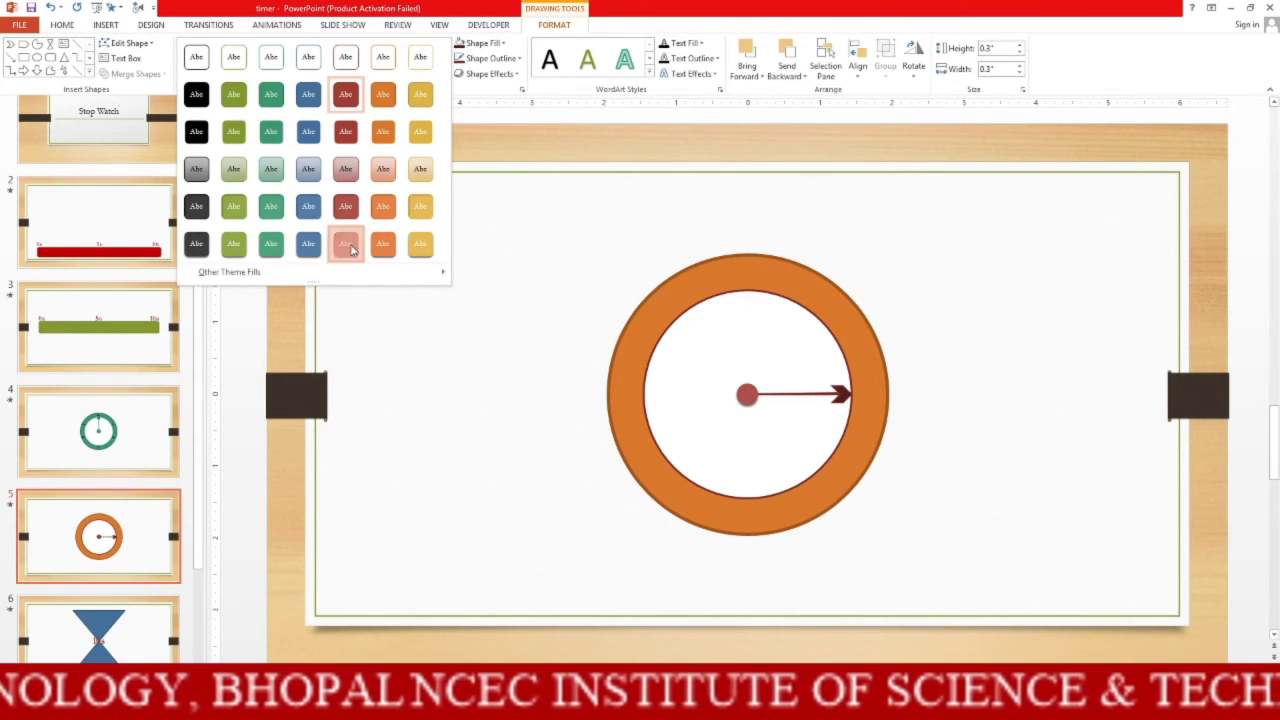
left_click(545, 473)
Apply the orange Intense Effect shape style to the dial's ring.
left_click(691, 504)
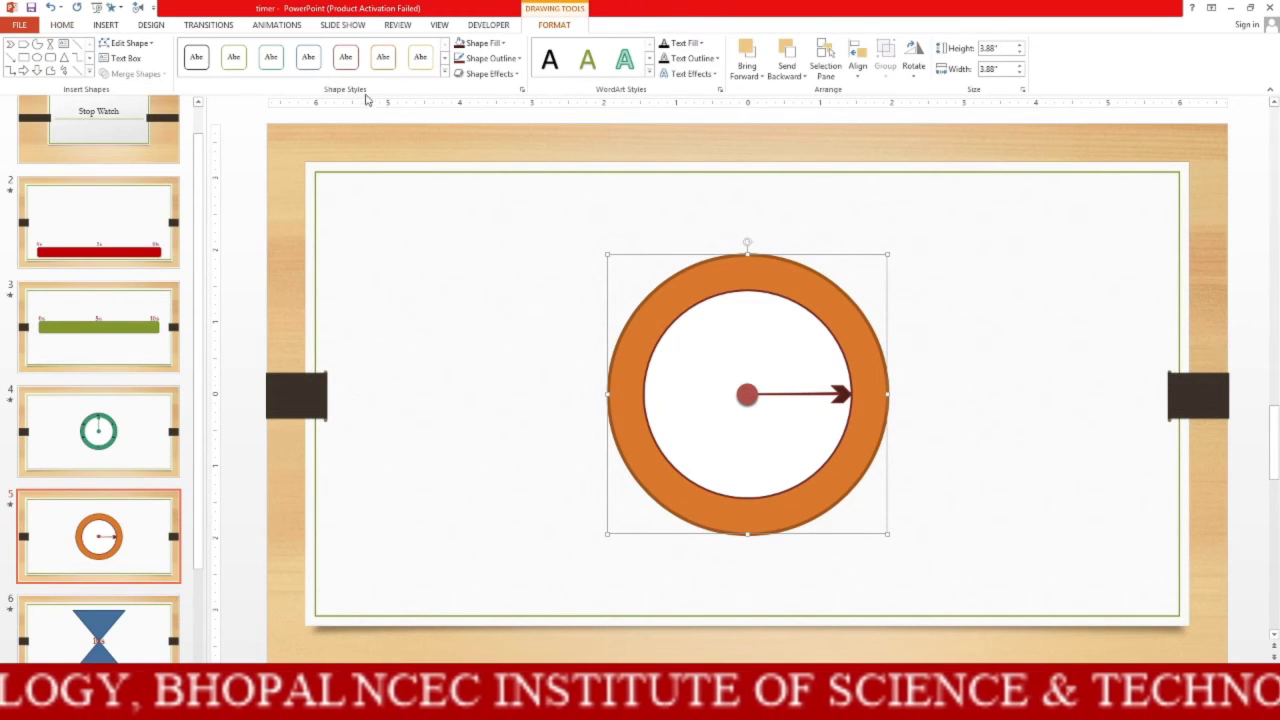
left_click(446, 78)
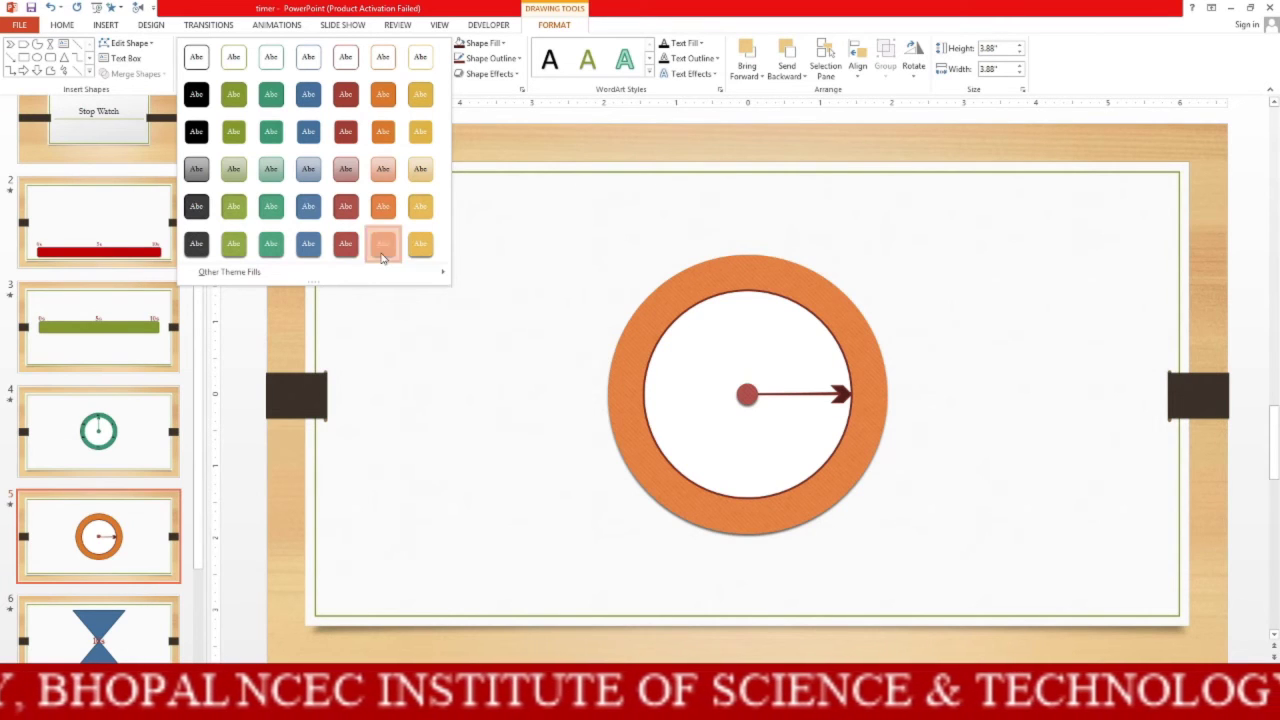
left_click(382, 250)
left_click(421, 370)
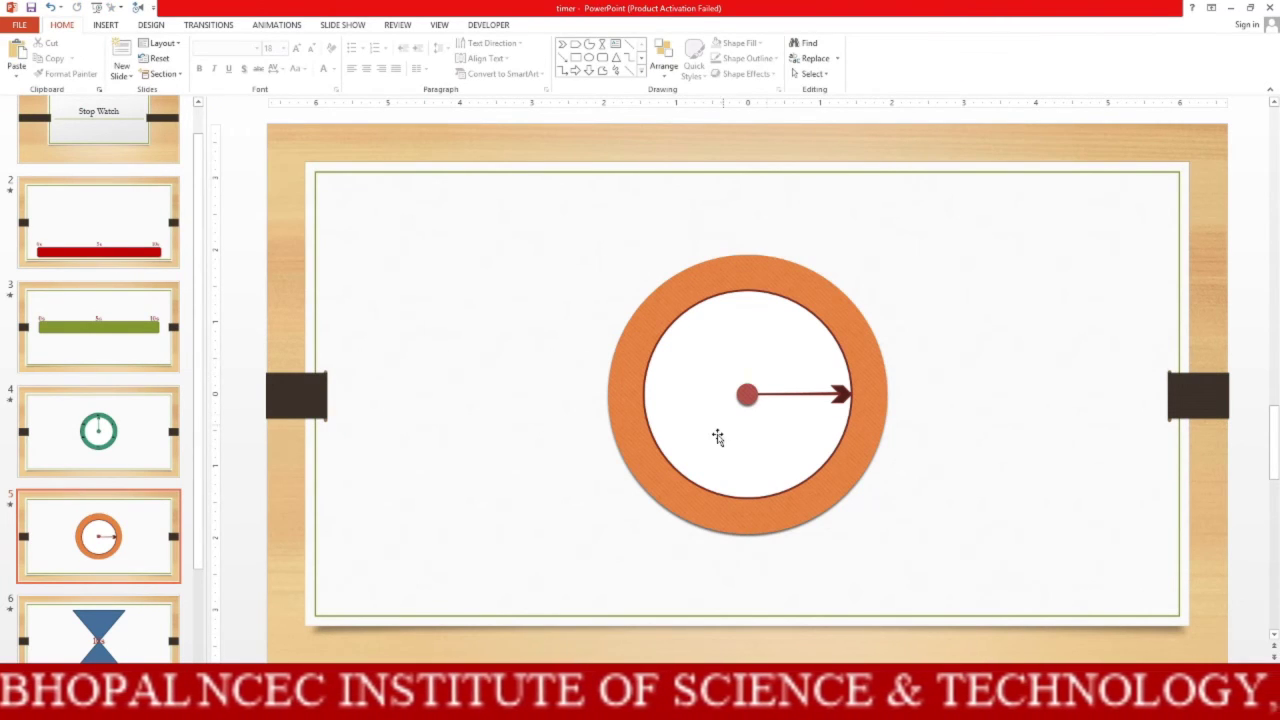
Select the grouped inner circle and hand.
left_click(717, 438)
left_click(537, 238)
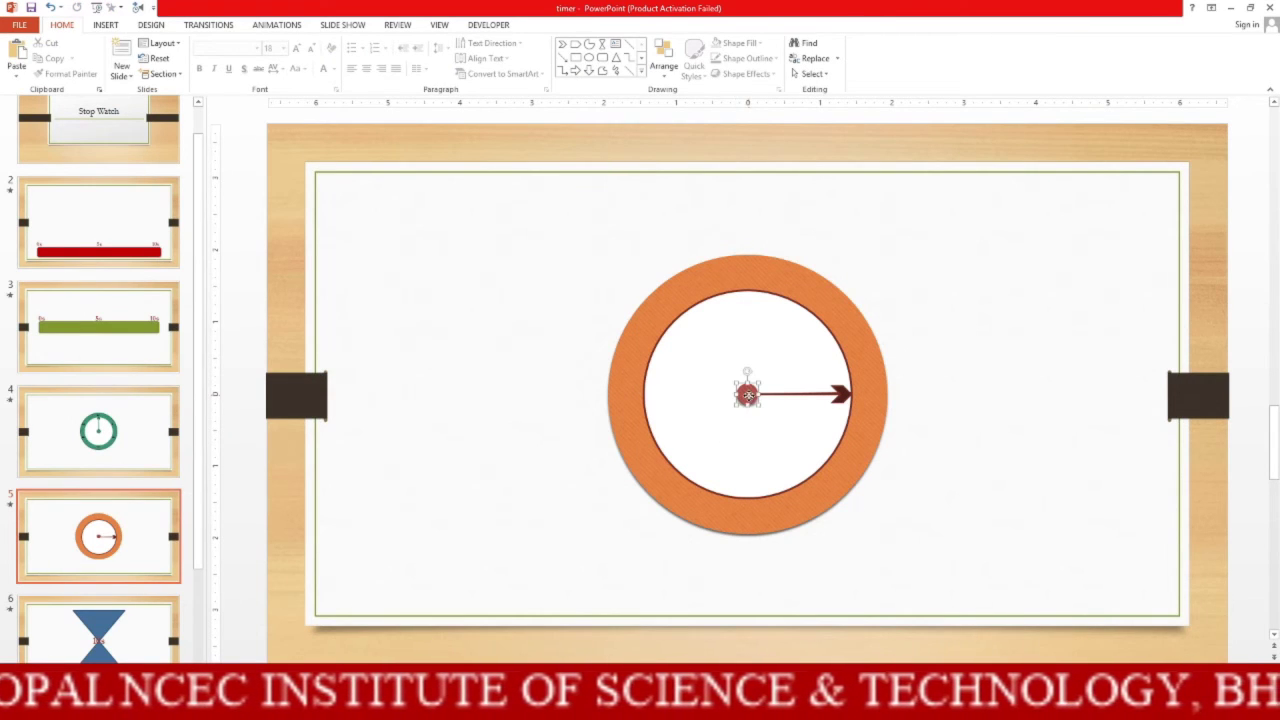
left_click(747, 395)
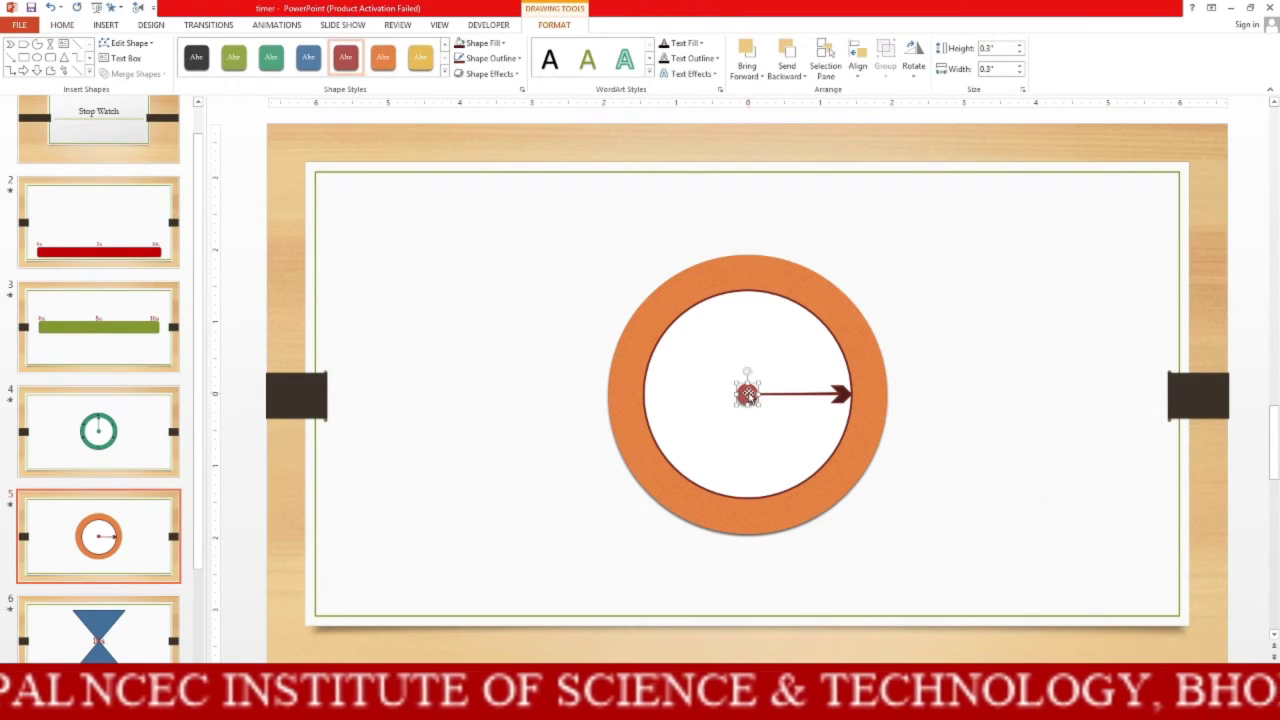
left_click(632, 225)
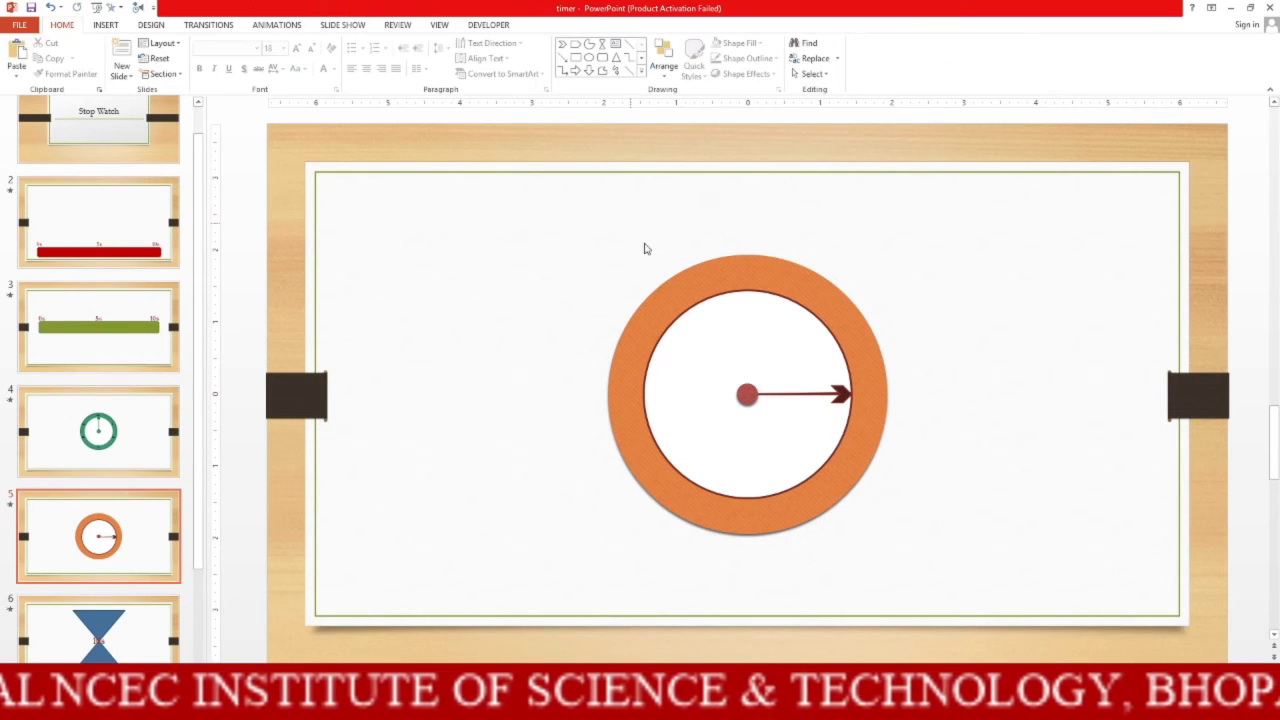
left_click(703, 361)
Preview the hand's spin, then set it to start With Previous and last 30 seconds.
left_click(285, 30)
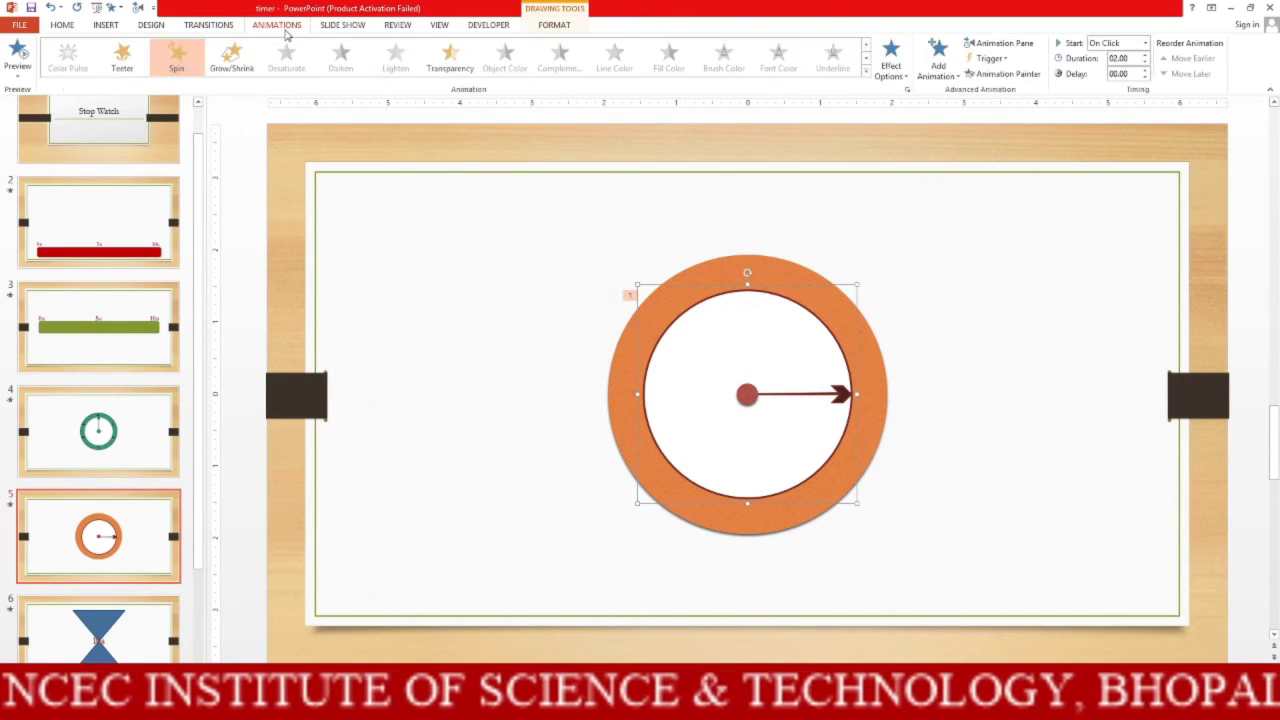
left_click(16, 52)
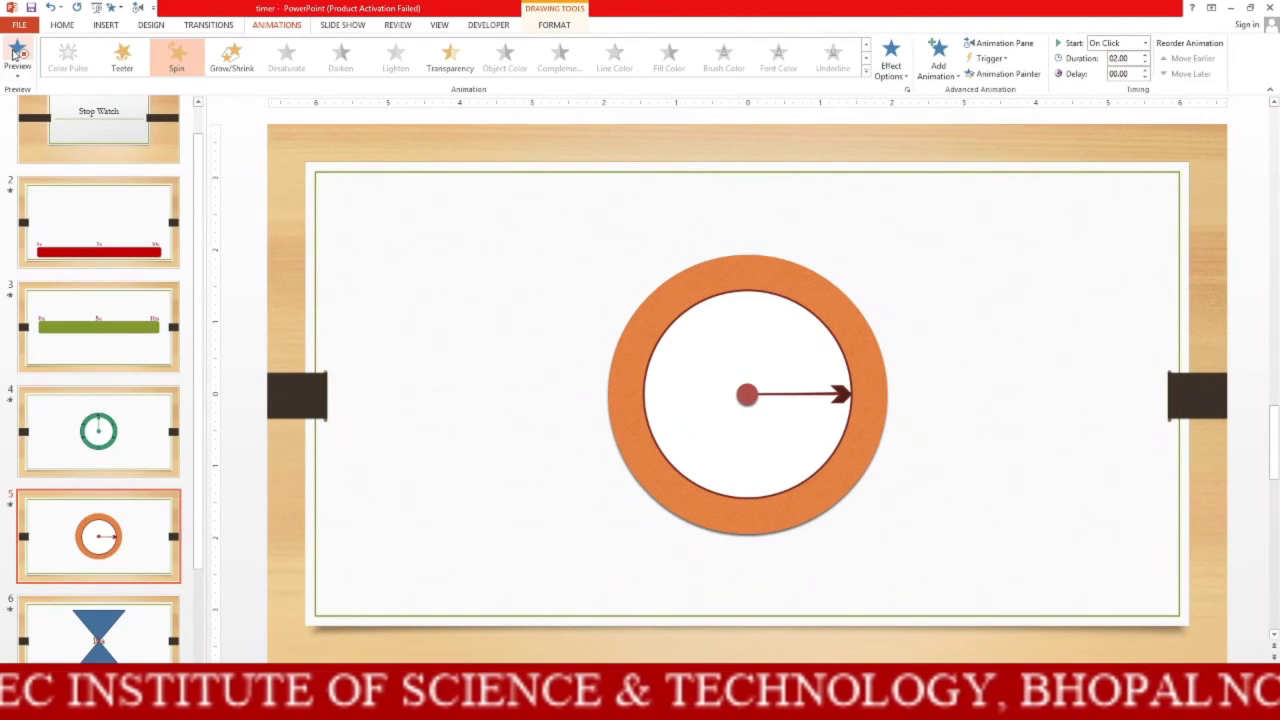
left_click(1145, 45)
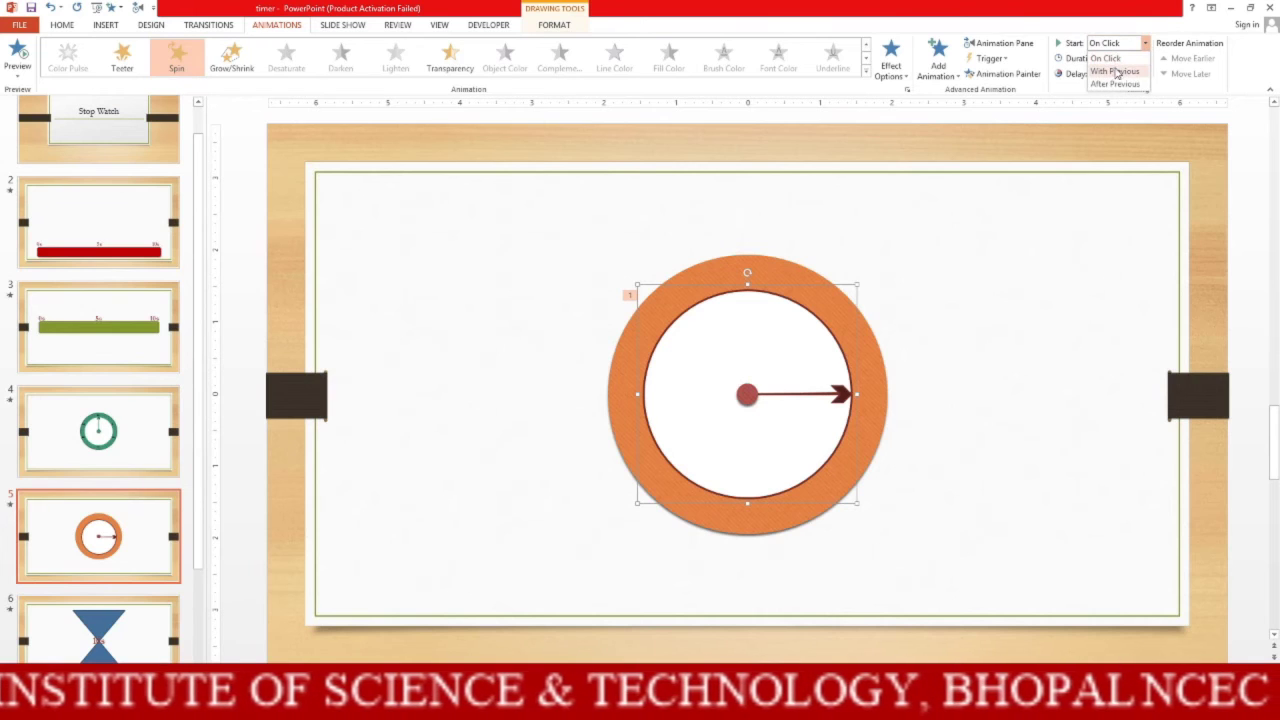
left_click(1115, 72)
left_click(1120, 58)
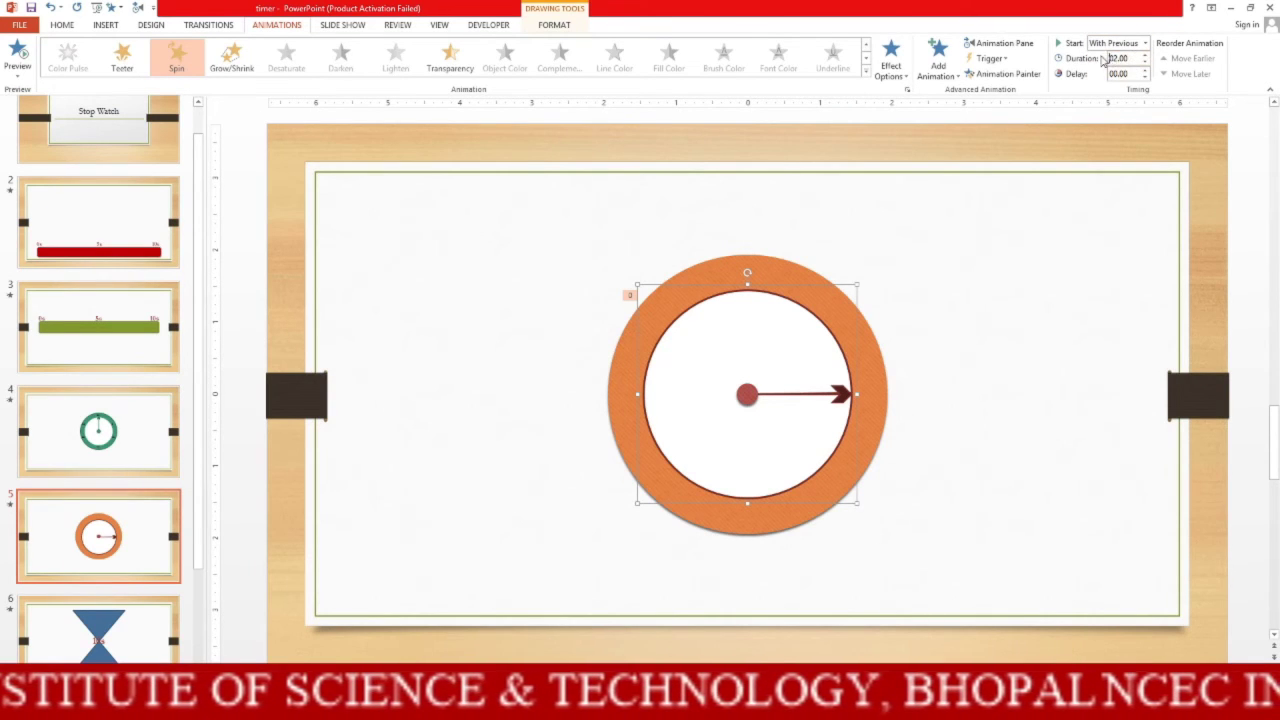
type("30")
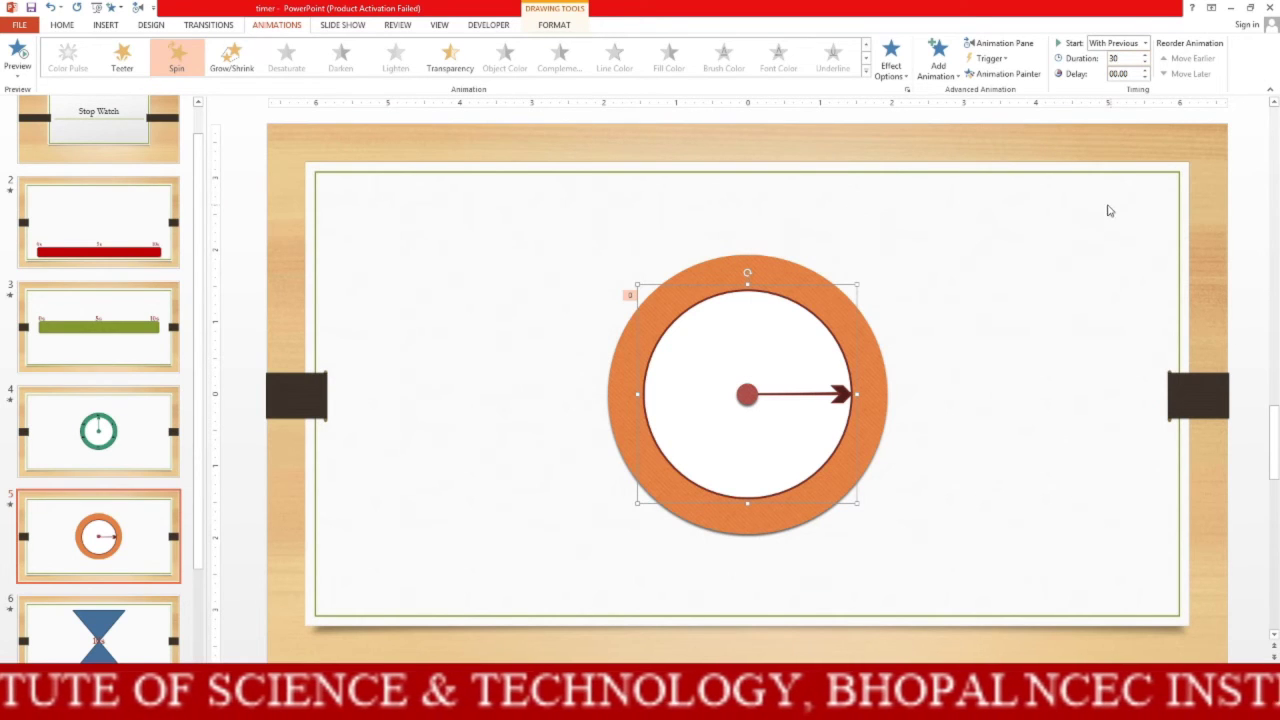
left_click(1068, 280)
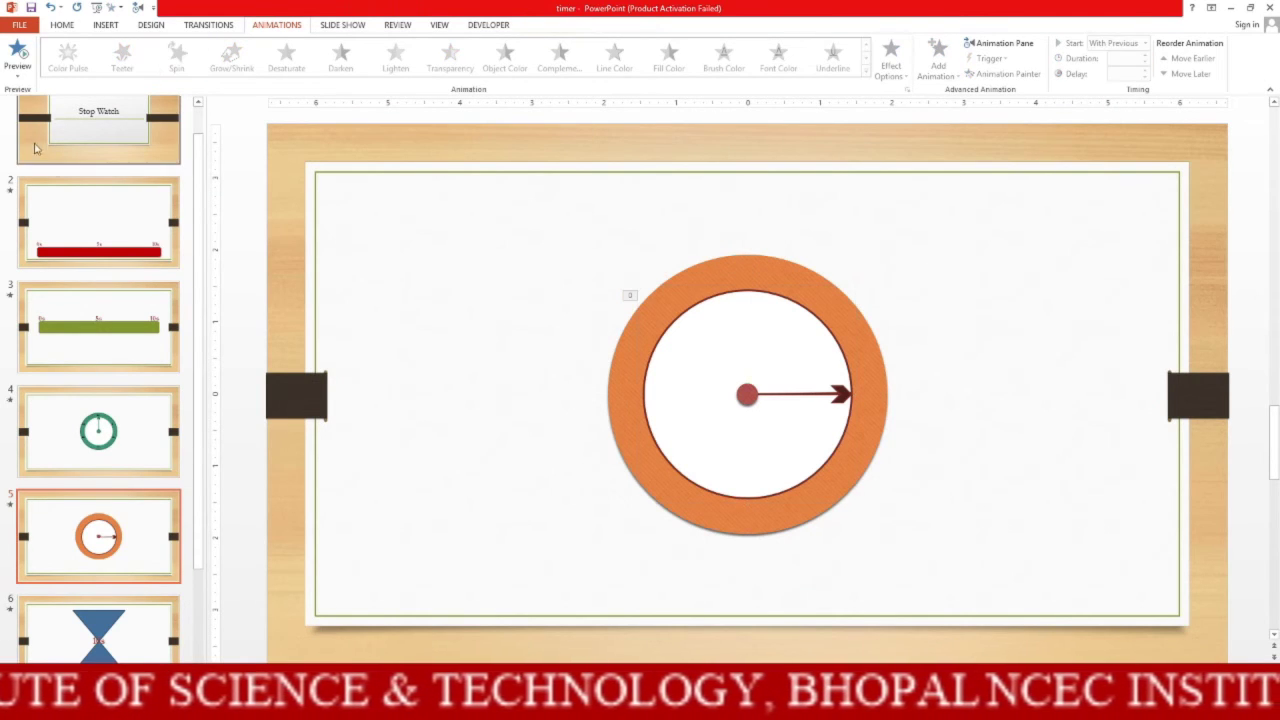
Preview the 30-second spin, stop it, deselect the clock, and replay the preview.
left_click(20, 50)
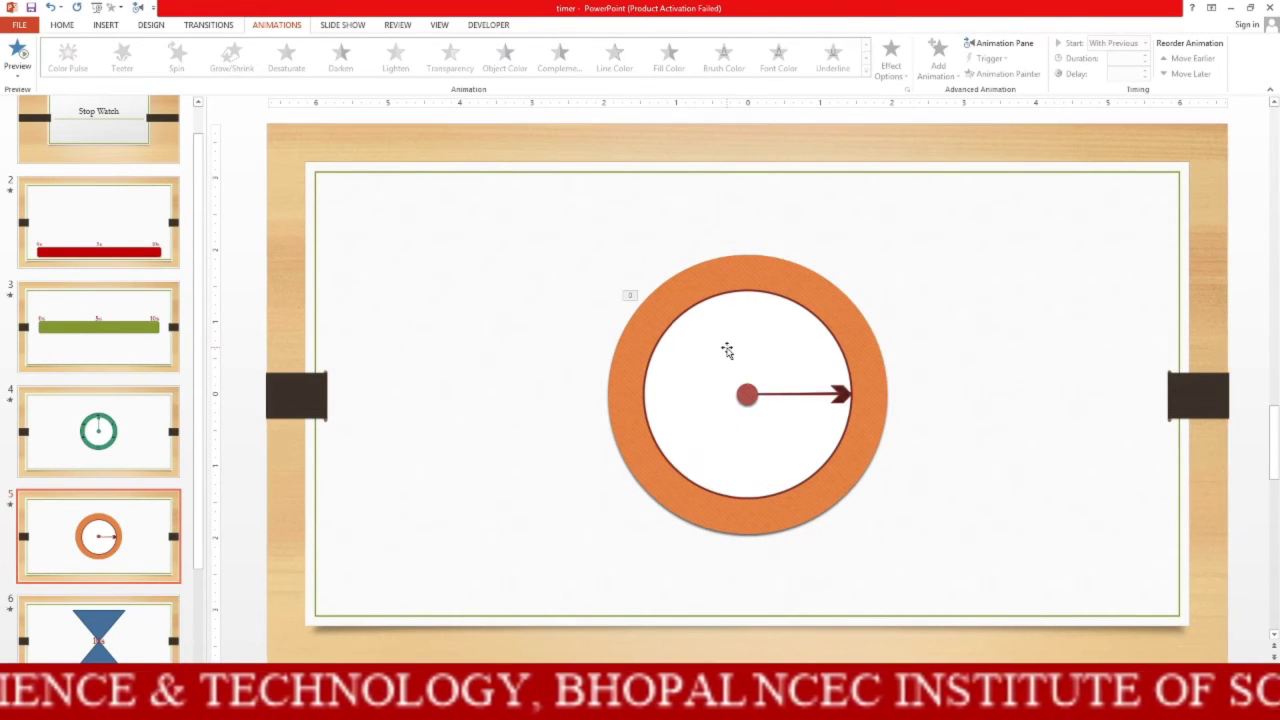
left_click(727, 349)
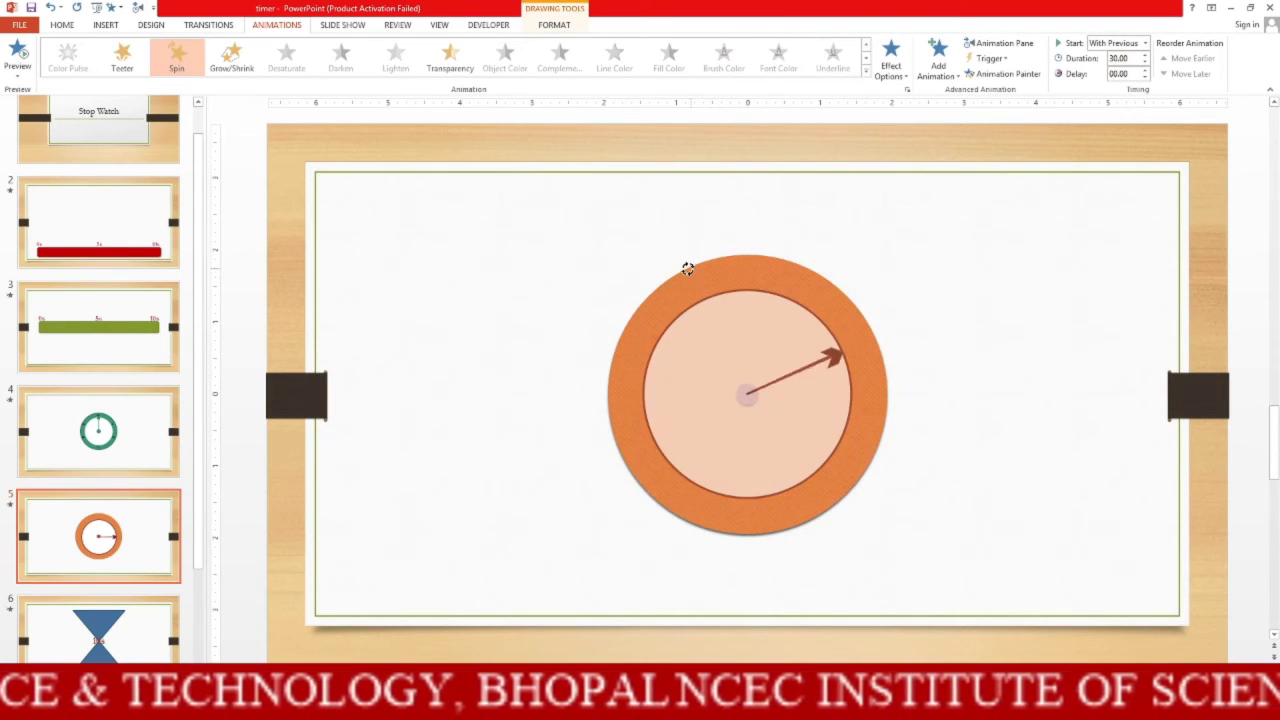
left_click(548, 392)
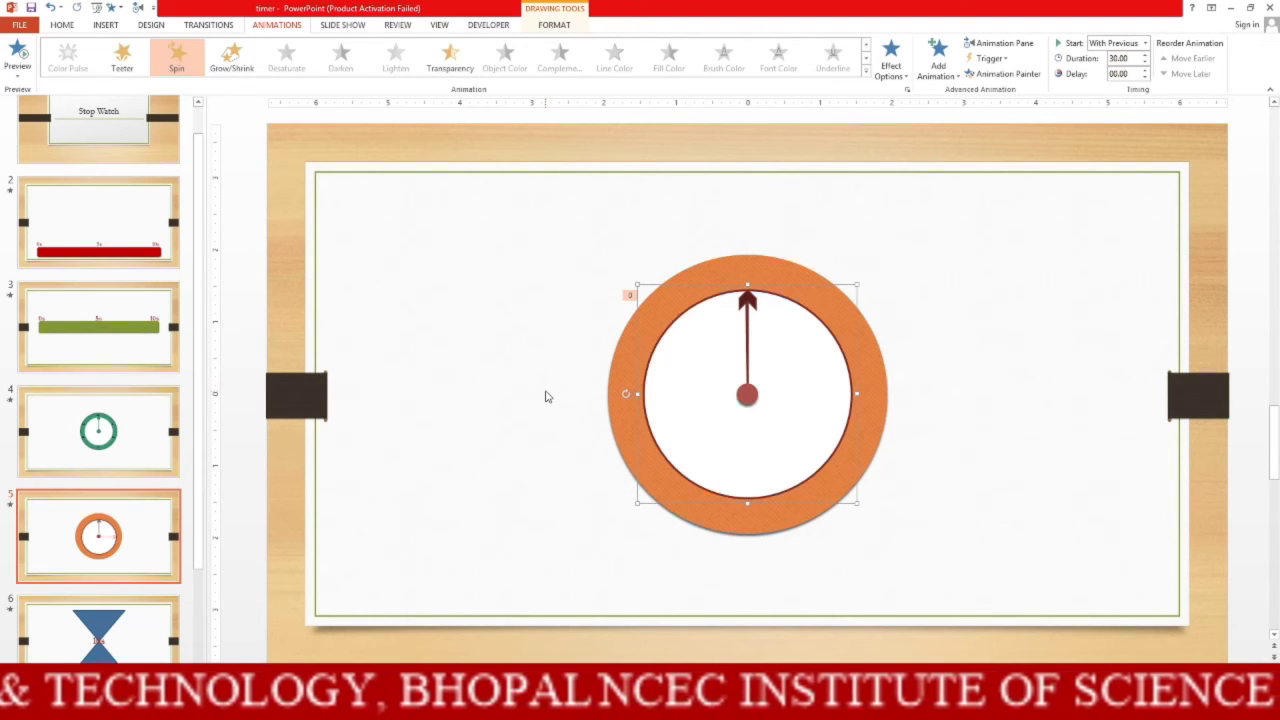
left_click(947, 391)
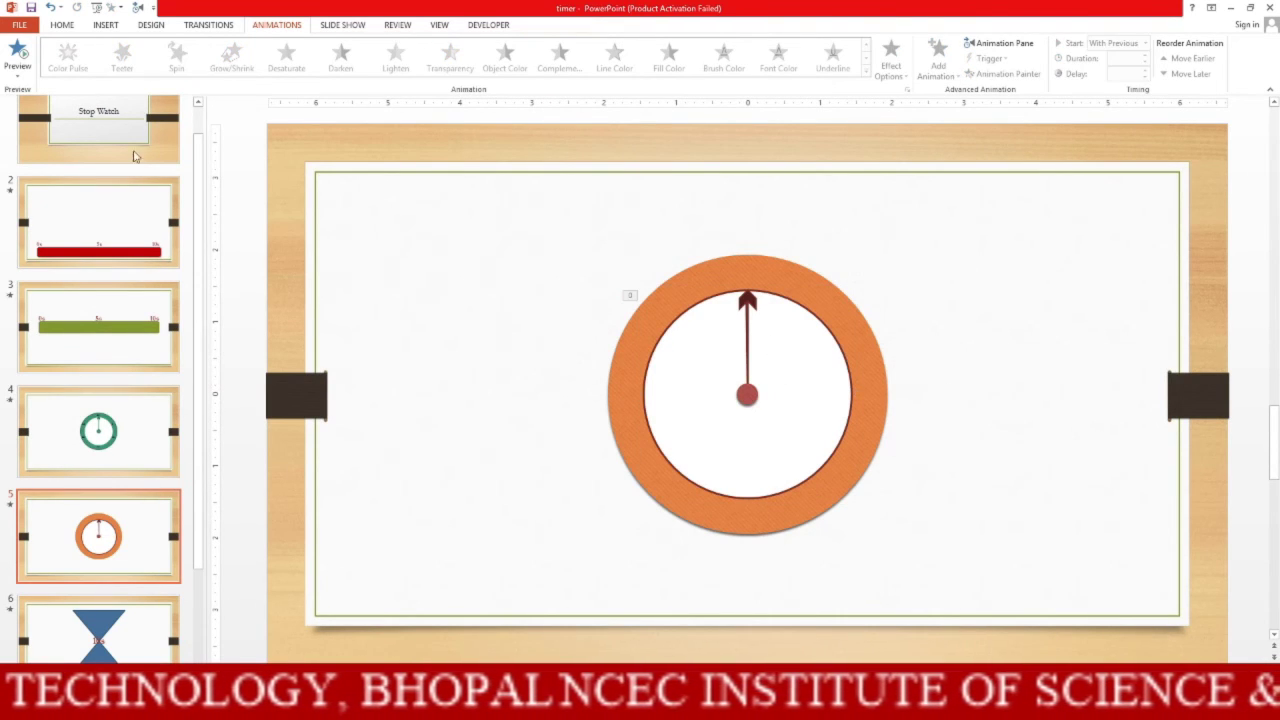
left_click(18, 55)
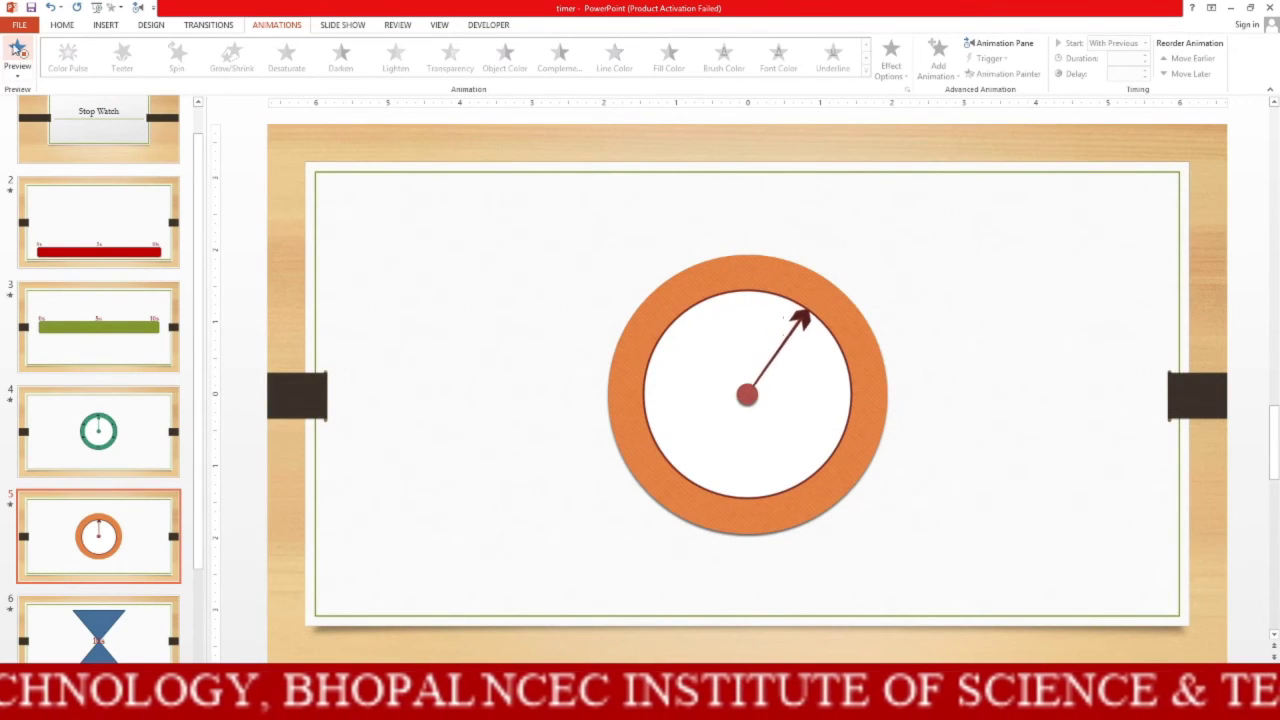
Insert a white outlined WordArt reading '30' and set it to size 32.
left_click(106, 27)
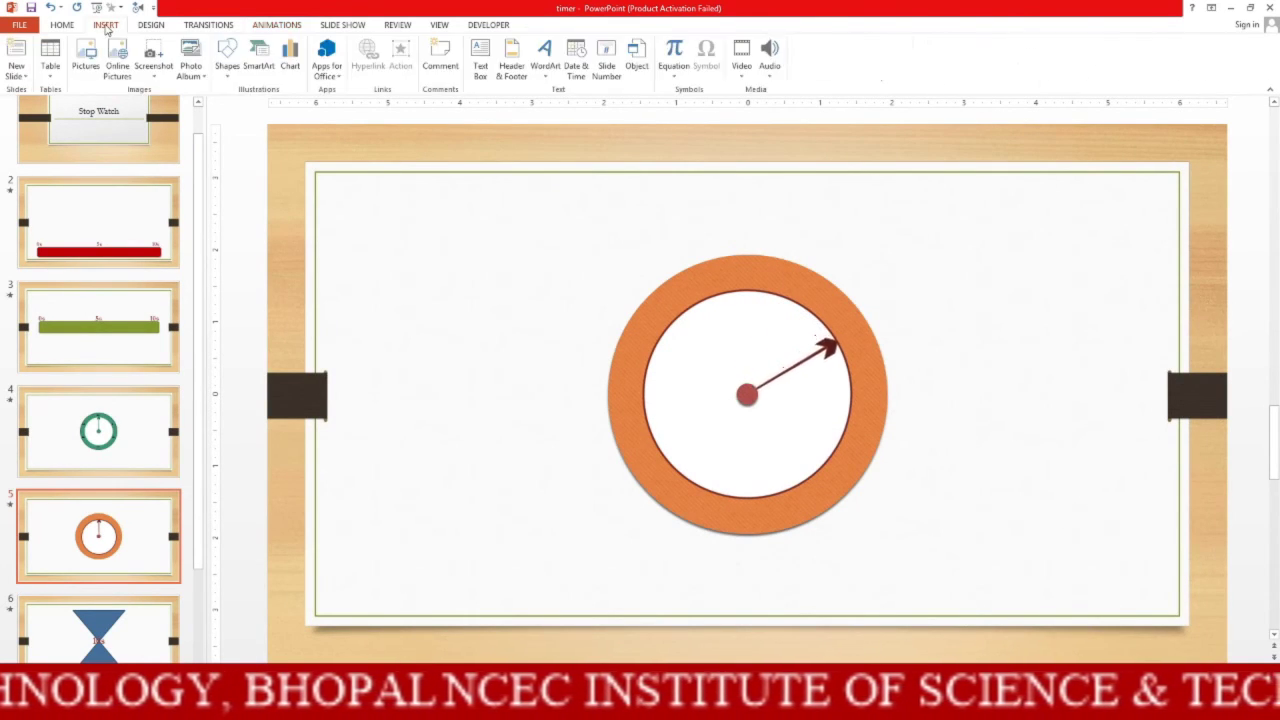
left_click(546, 70)
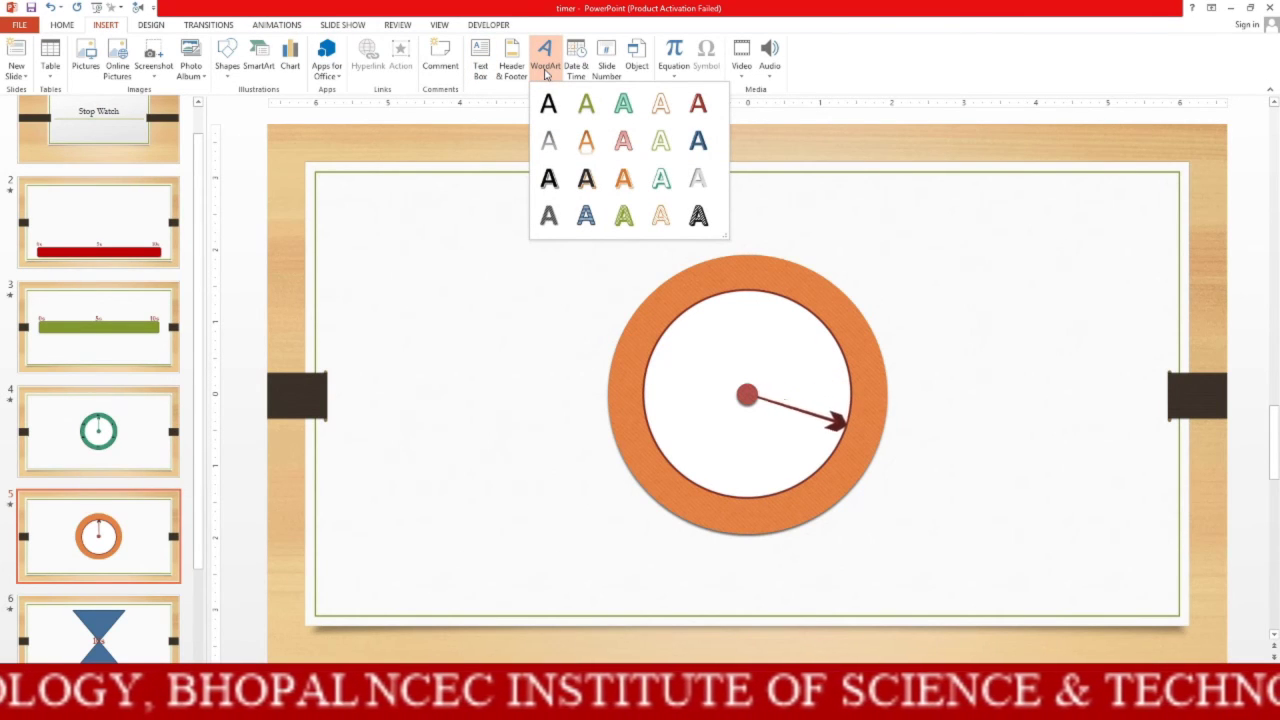
left_click(658, 110)
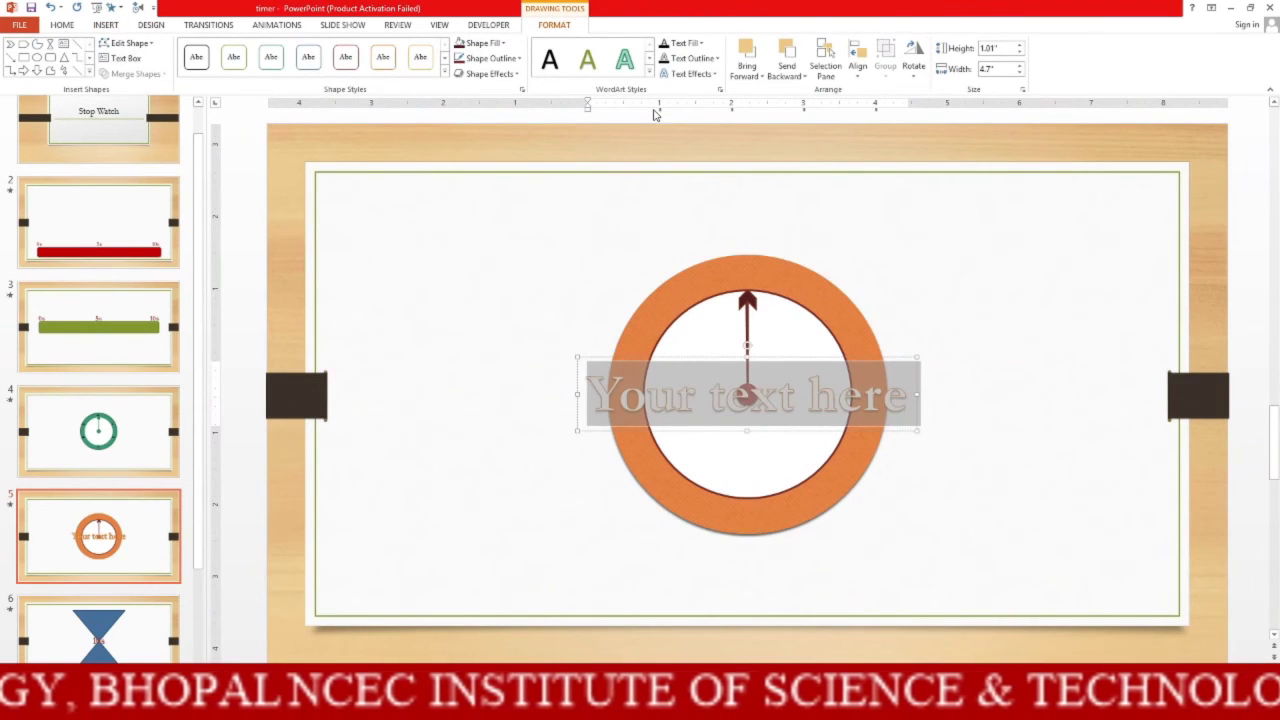
type("30")
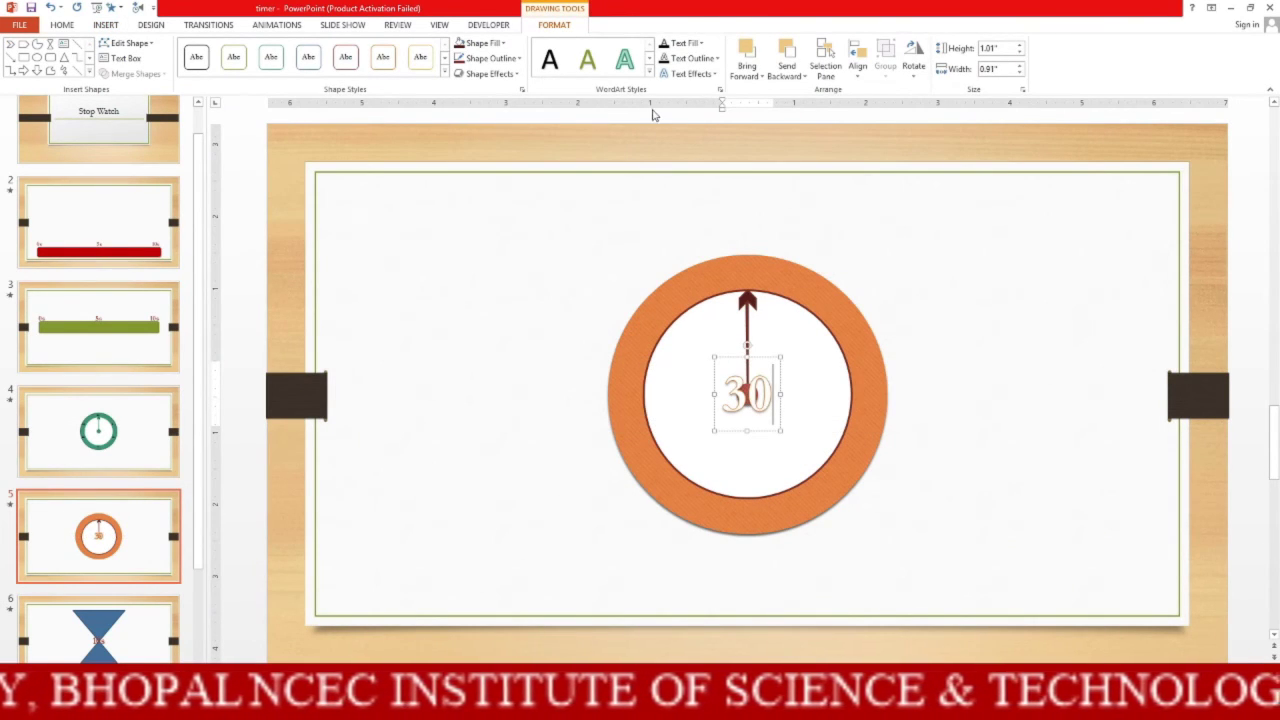
left_click_drag(783, 392, 730, 390)
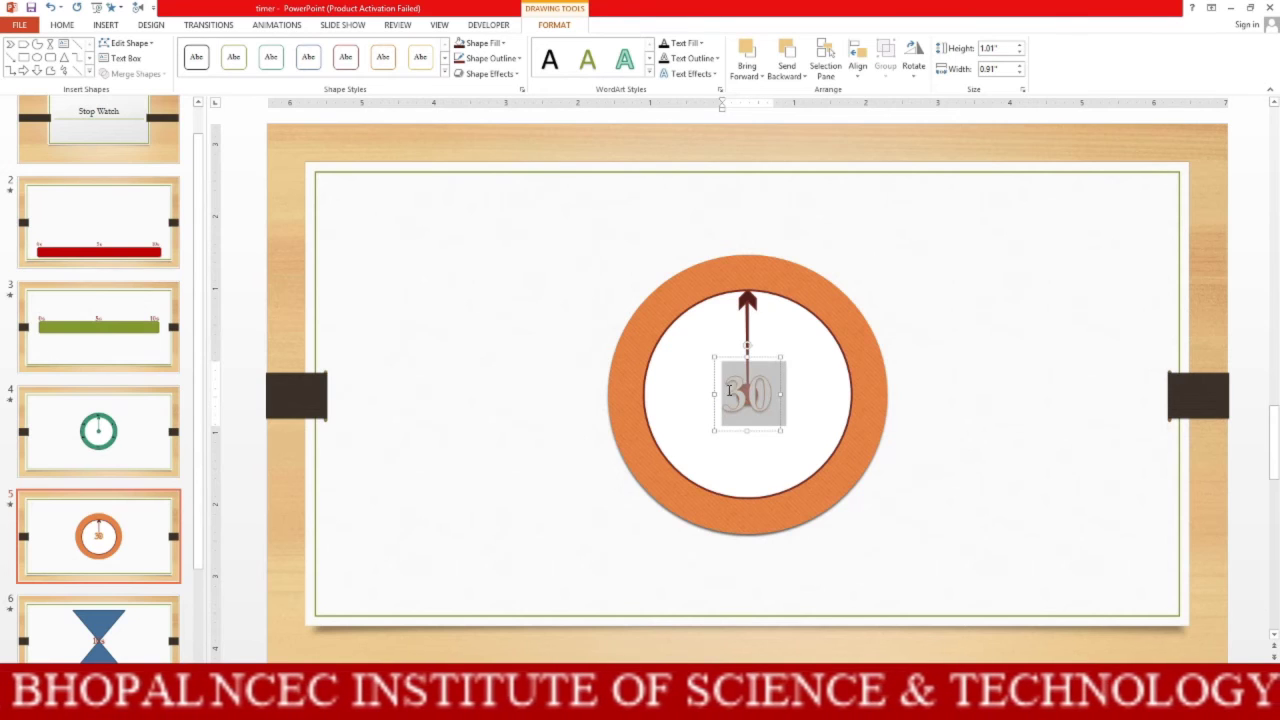
left_click(795, 354)
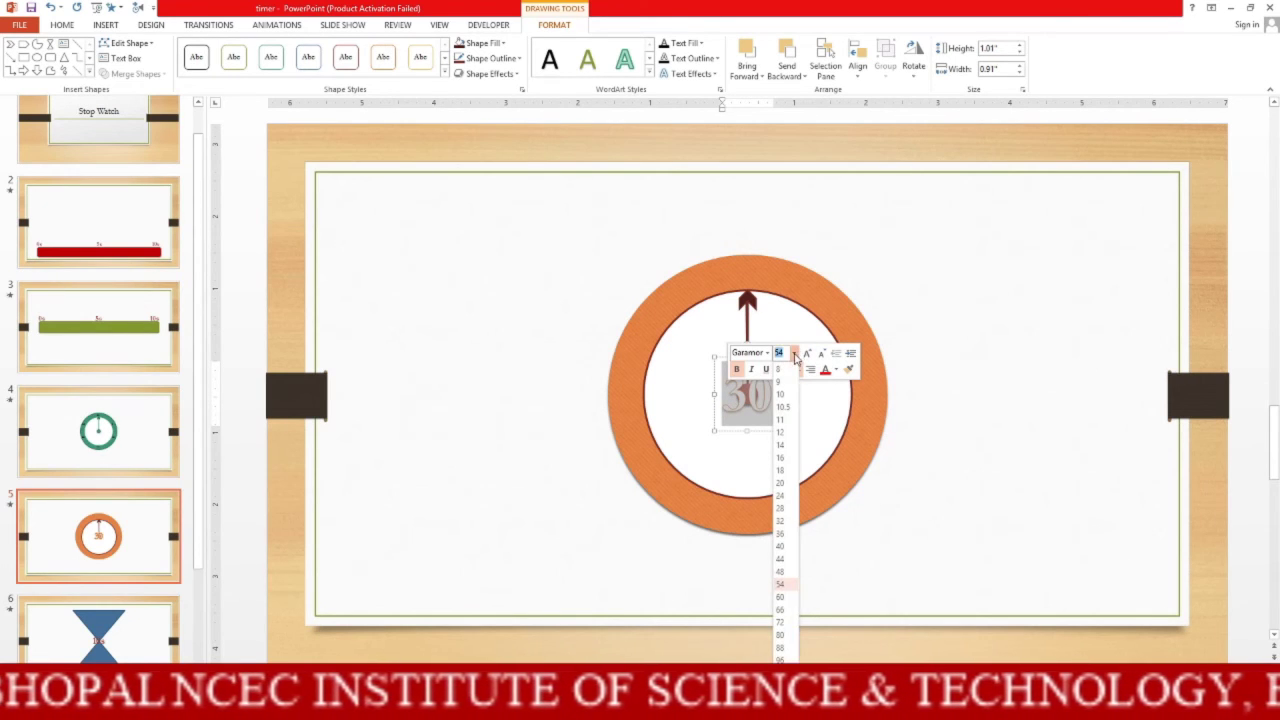
left_click(779, 522)
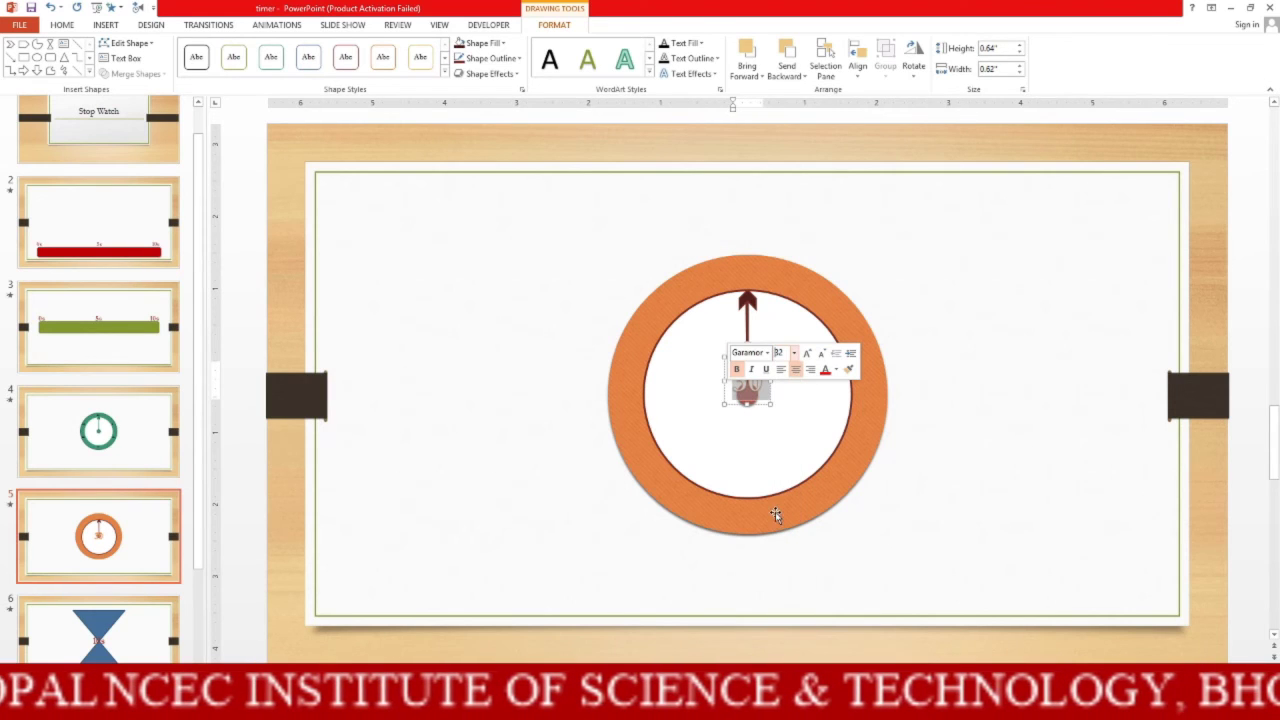
left_click(901, 502)
Move the '30' label to the top of the orange ring and nudge it slightly higher.
left_click(749, 371)
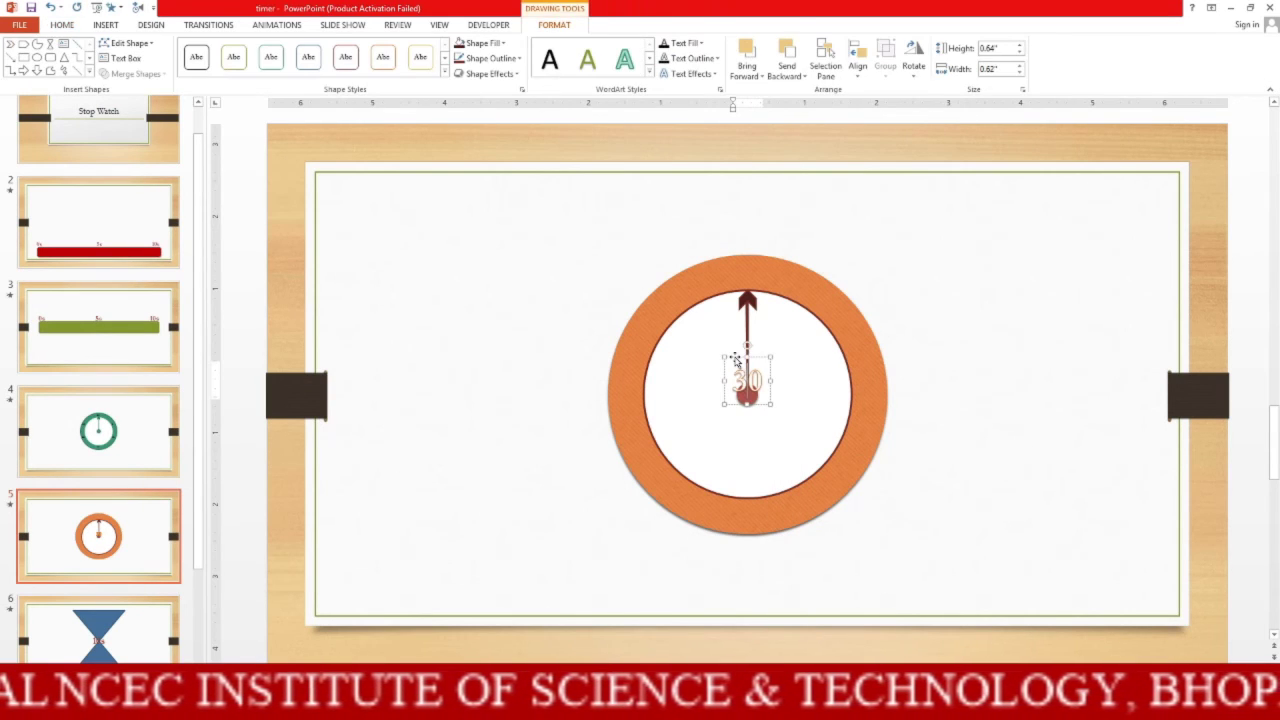
mouse_move(749, 371)
left_mouse_down()
mouse_move(727, 307)
mouse_move(739, 252)
left_mouse_up()
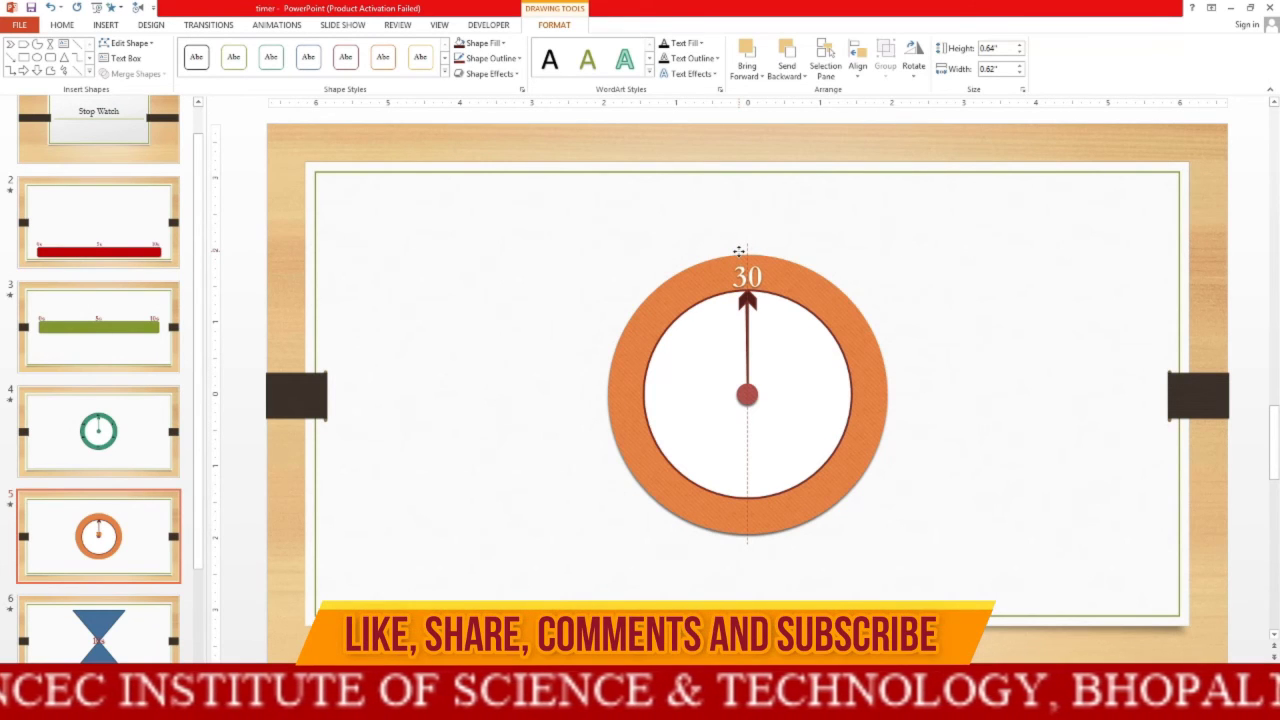
left_click_drag(739, 252, 740, 254)
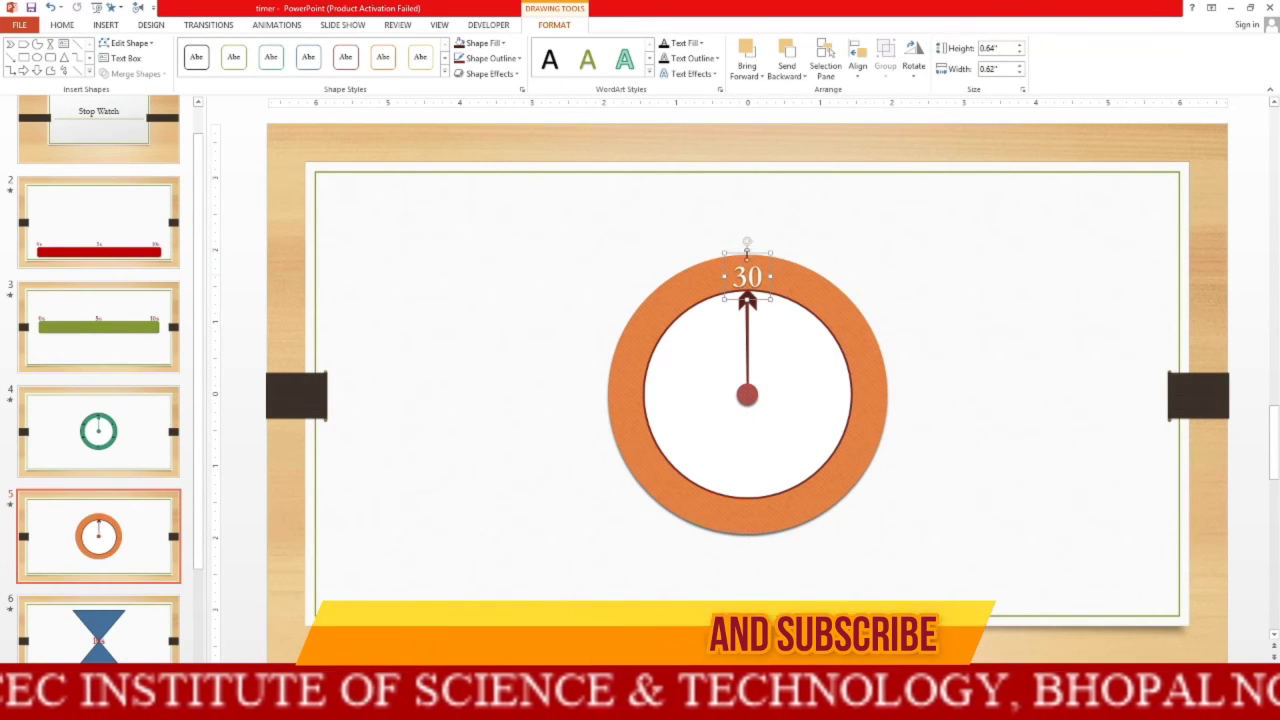
key("ctrl+Up")
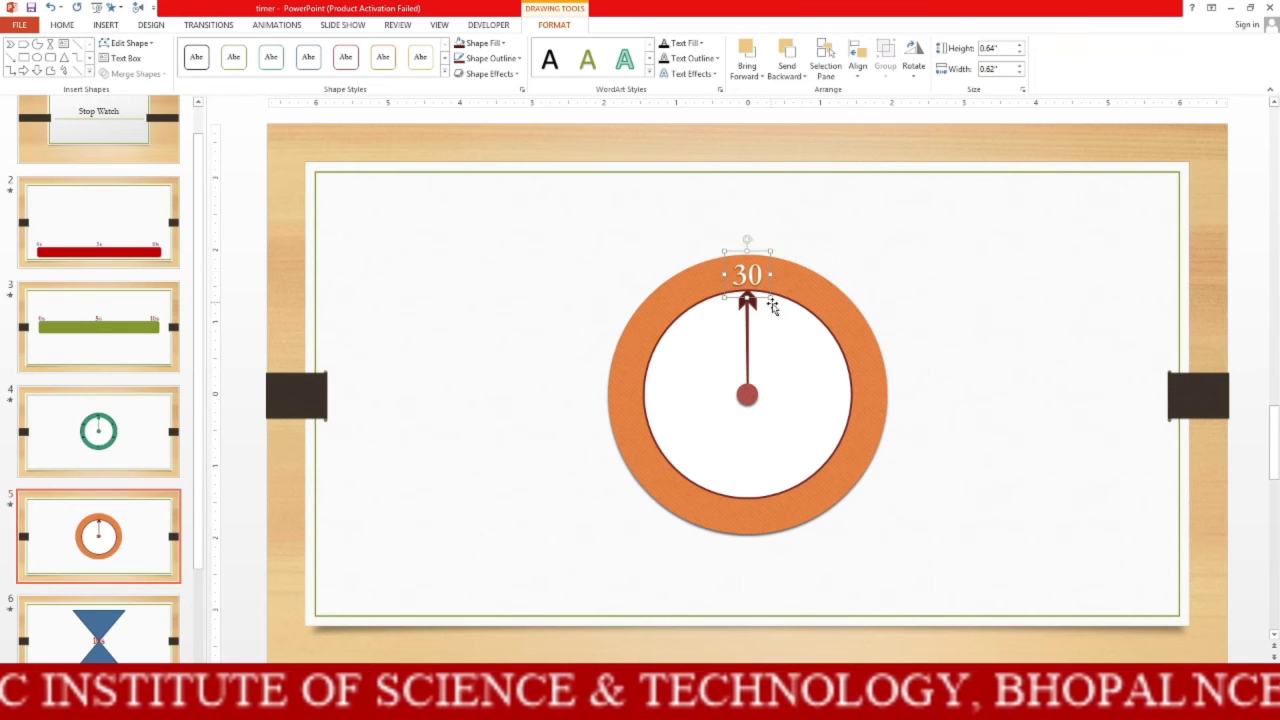
key("ctrl+Up")
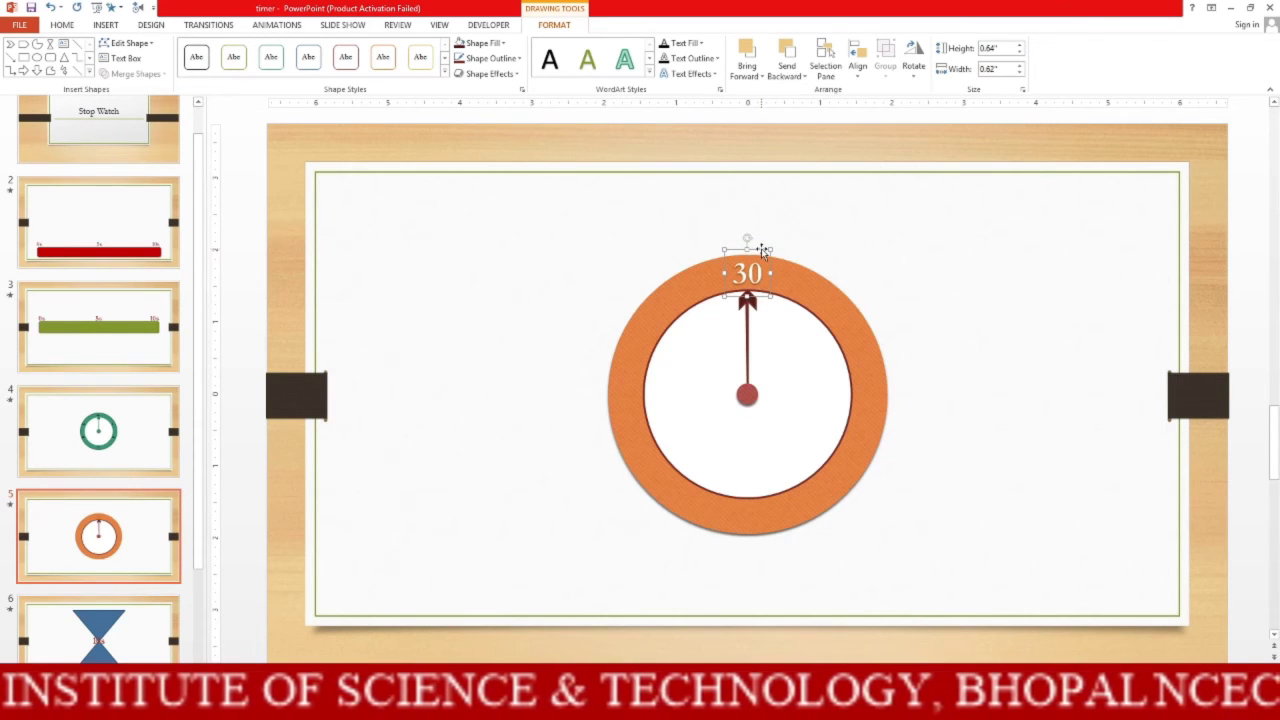
Restyle the '30' text as Fill - White, Outline - Accent 1, Shadow WordArt.
left_click_drag(759, 272, 736, 279)
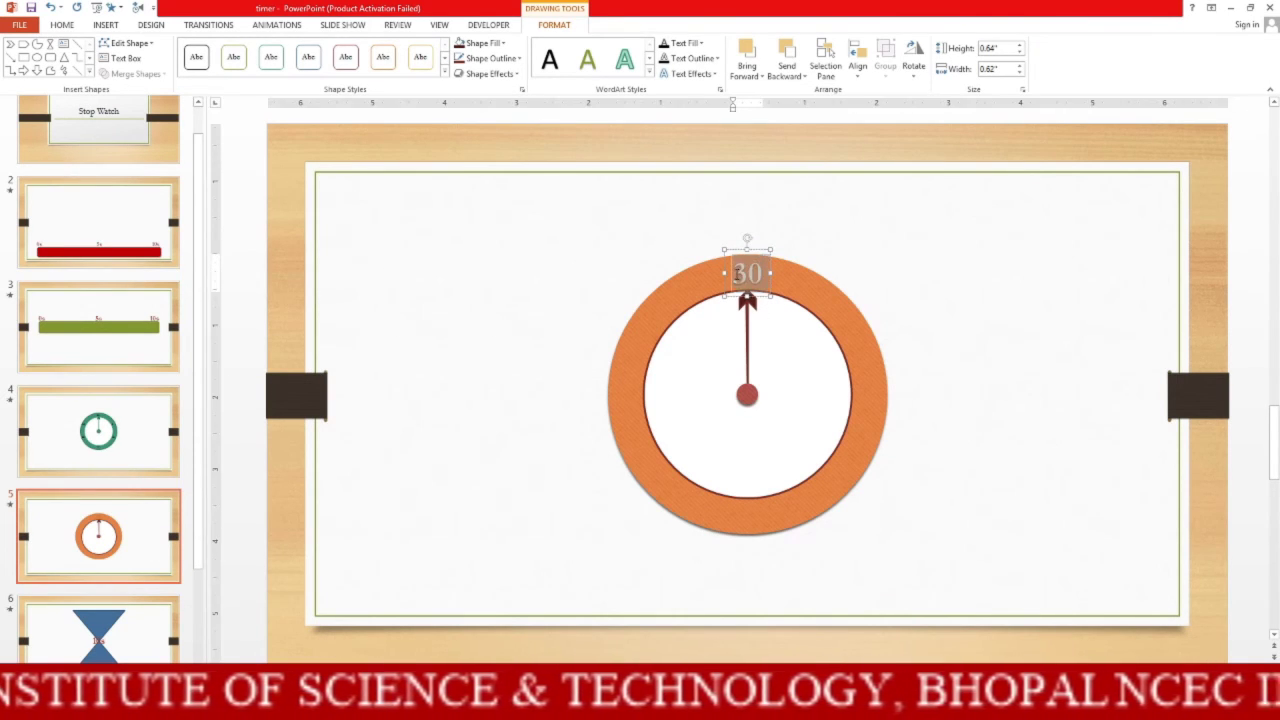
left_click(648, 74)
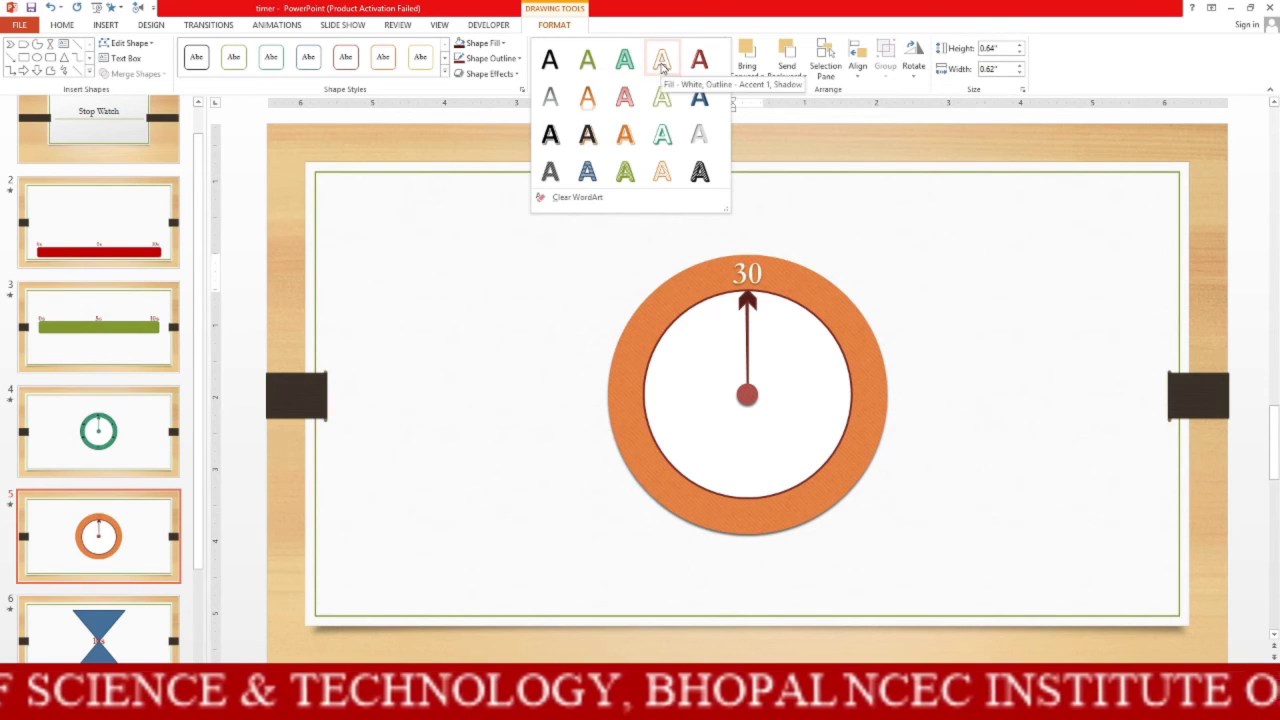
left_click(661, 62)
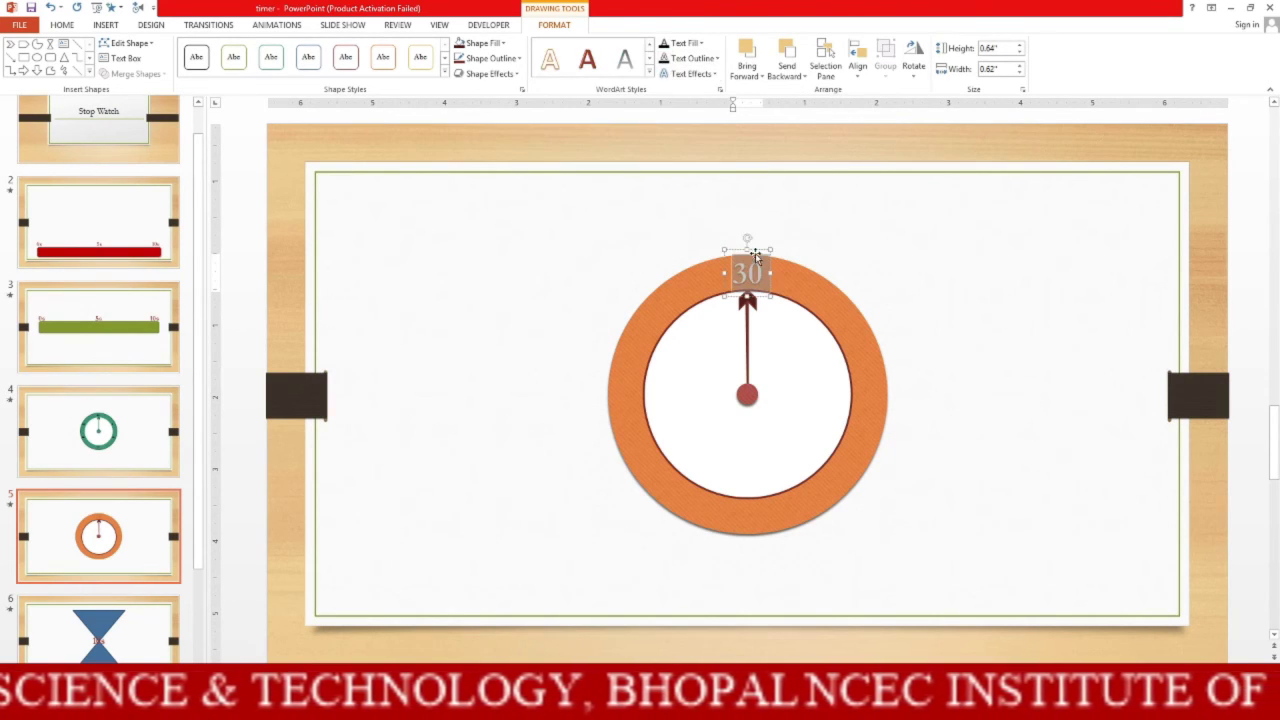
left_click(756, 256)
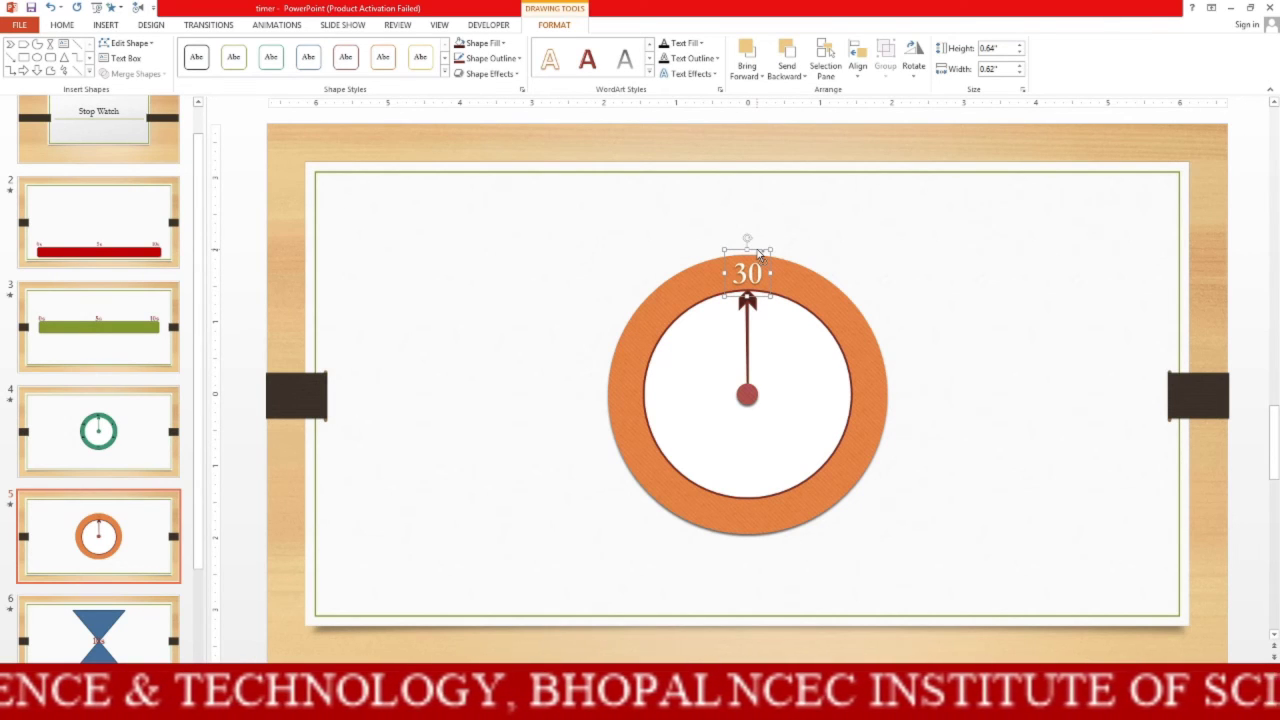
Duplicate the '30' label, placing copies at the ring's right side and upper left.
key("ctrl+d")
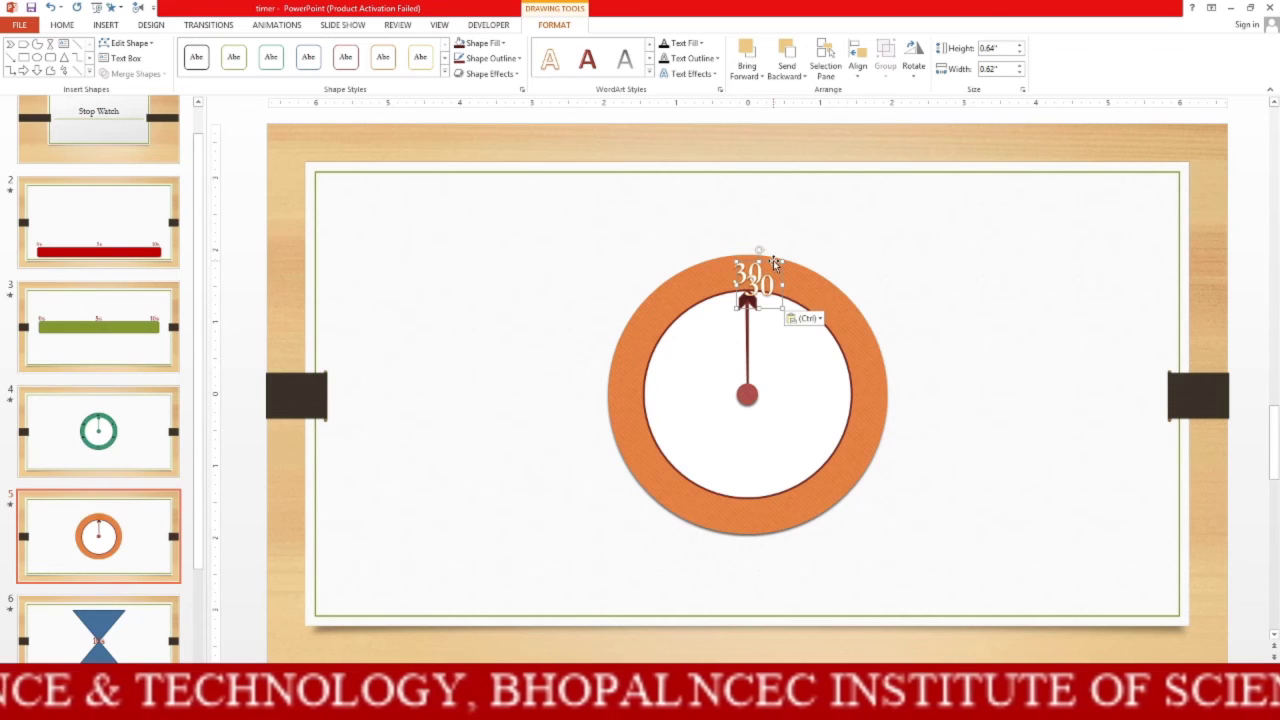
mouse_move(775, 262)
left_mouse_down()
mouse_move(855, 289)
mouse_move(775, 262)
mouse_move(865, 338)
left_mouse_up()
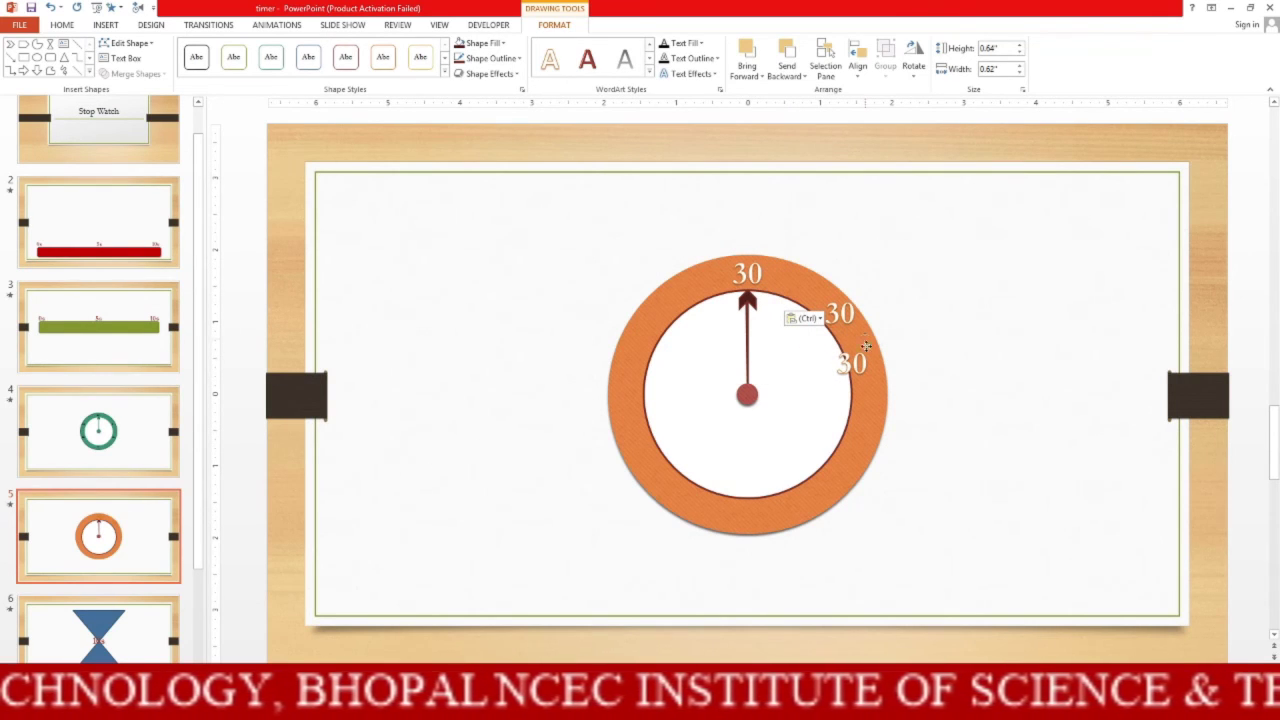
left_click_drag(866, 345, 867, 428)
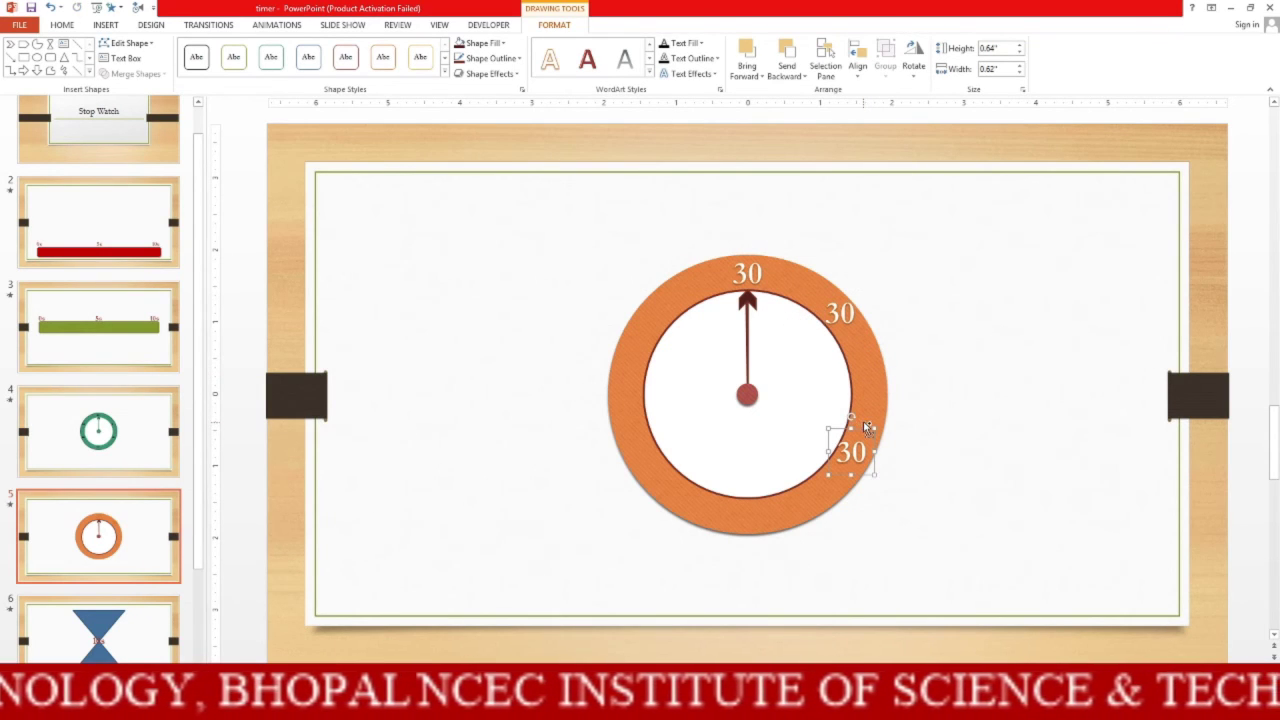
key("ctrl+v")
mouse_move(848, 305)
left_mouse_down()
mouse_move(772, 263)
mouse_move(763, 492)
mouse_move(715, 290)
mouse_move(659, 306)
left_mouse_up()
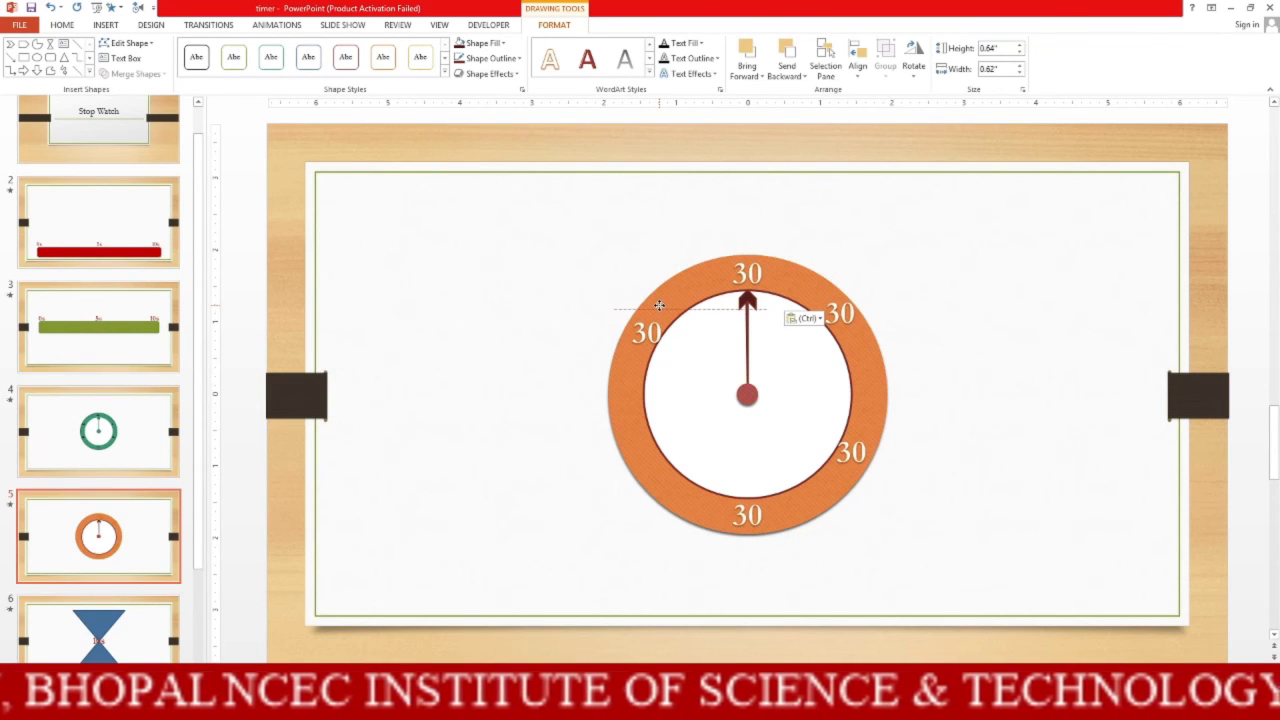
left_click_drag(657, 304, 656, 308)
Reposition the upper-right '30' copy and paste another at the ring's lower left.
left_click(842, 313)
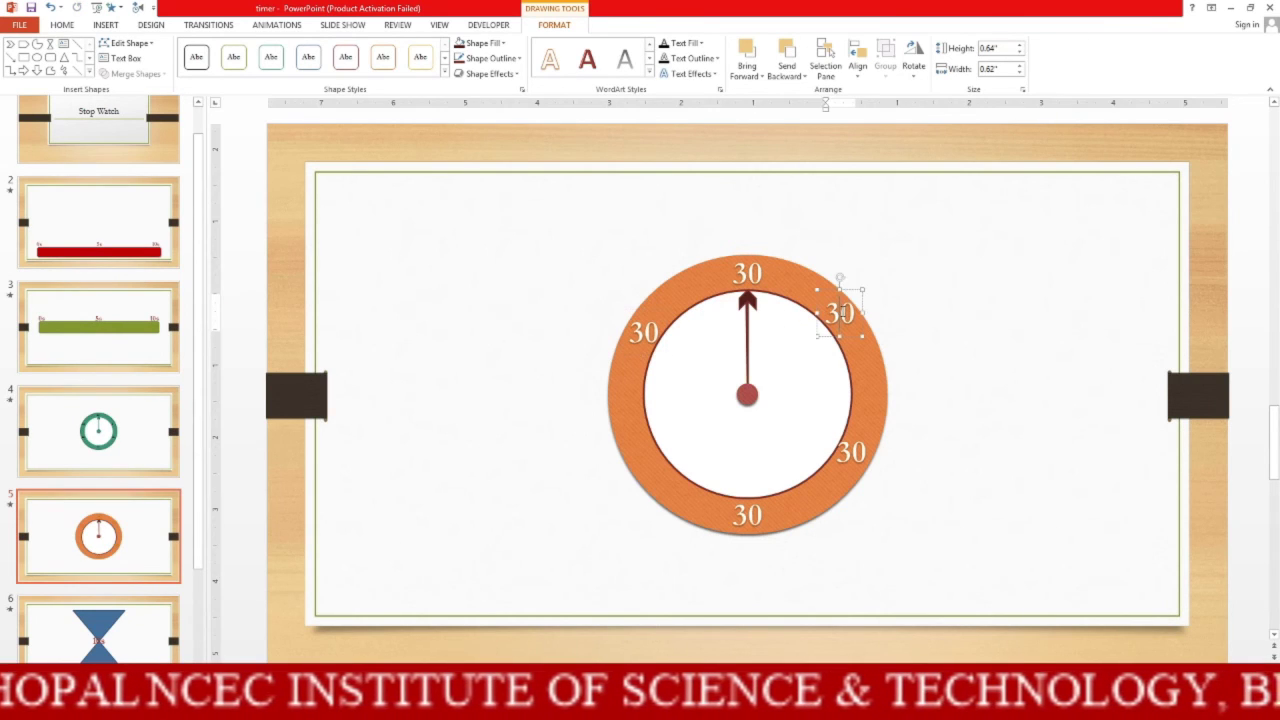
left_click_drag(852, 289, 867, 305)
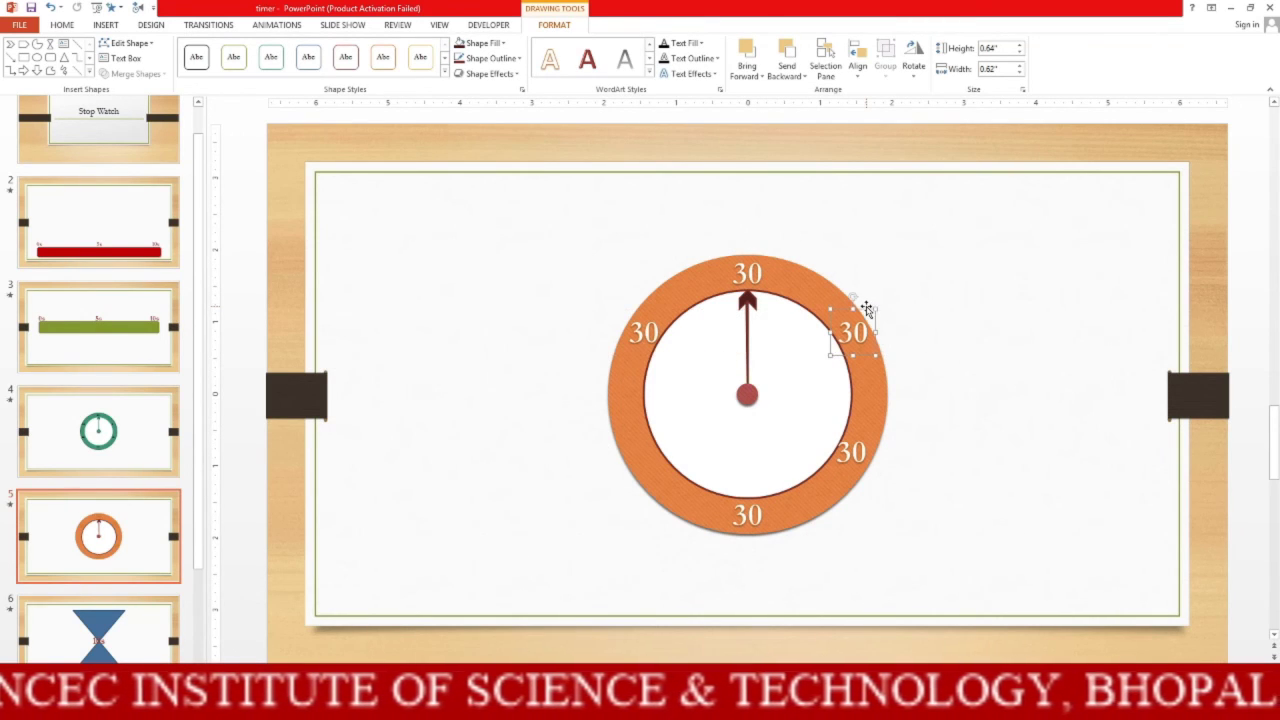
left_click_drag(867, 307, 866, 307)
key("ctrl+v")
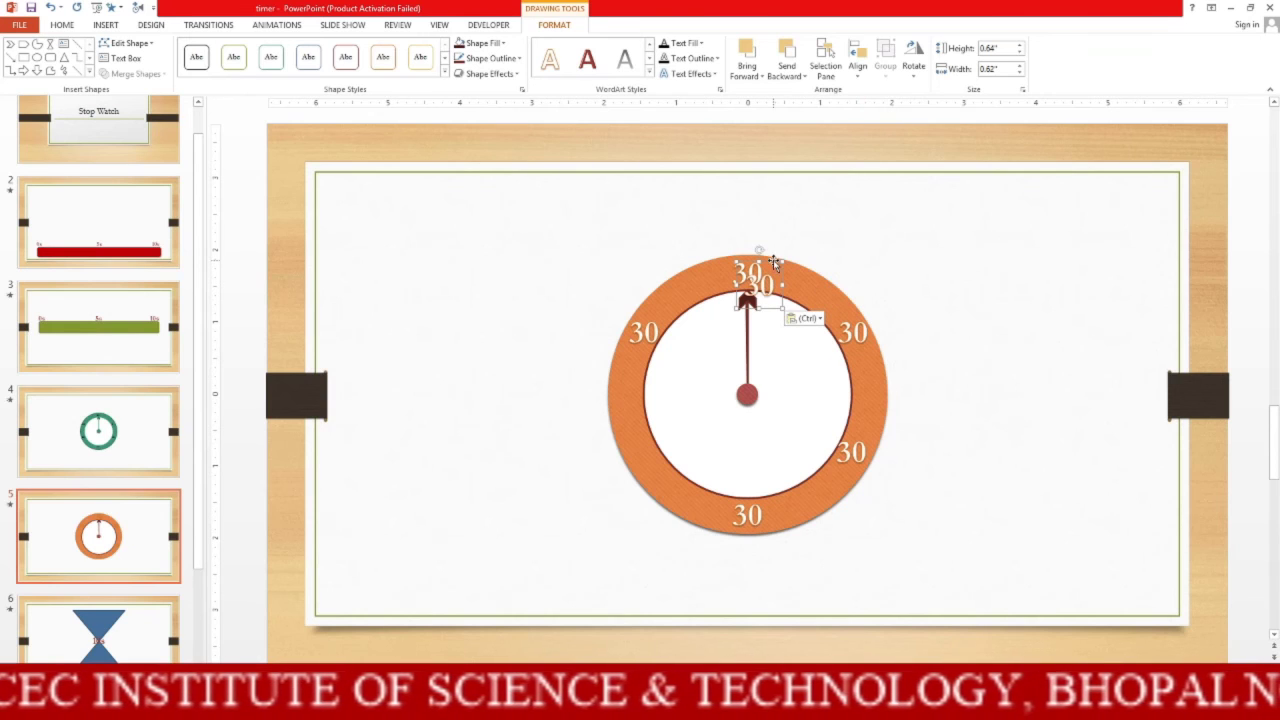
left_click_drag(773, 262, 656, 426)
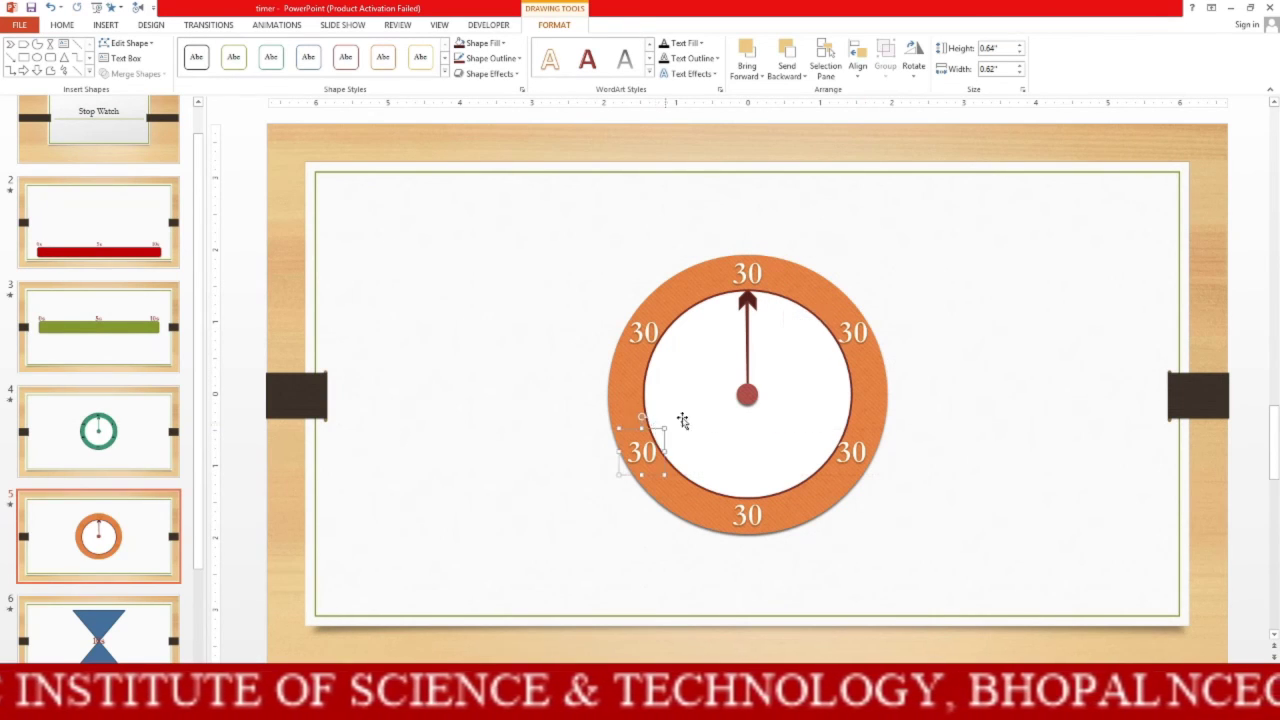
left_click(858, 334)
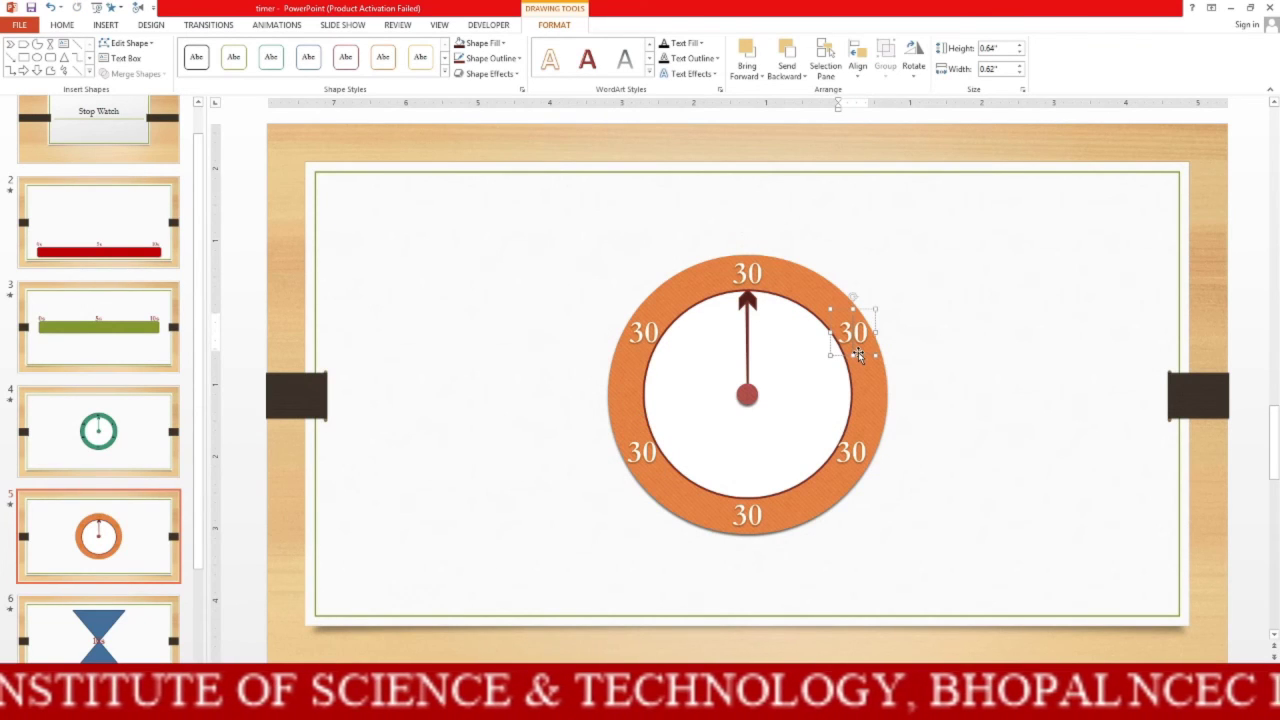
Retype the upper-right, lower-right and bottom labels as 5, 10 and 15.
key("BackSpace")
key("BackSpace")
type("5")
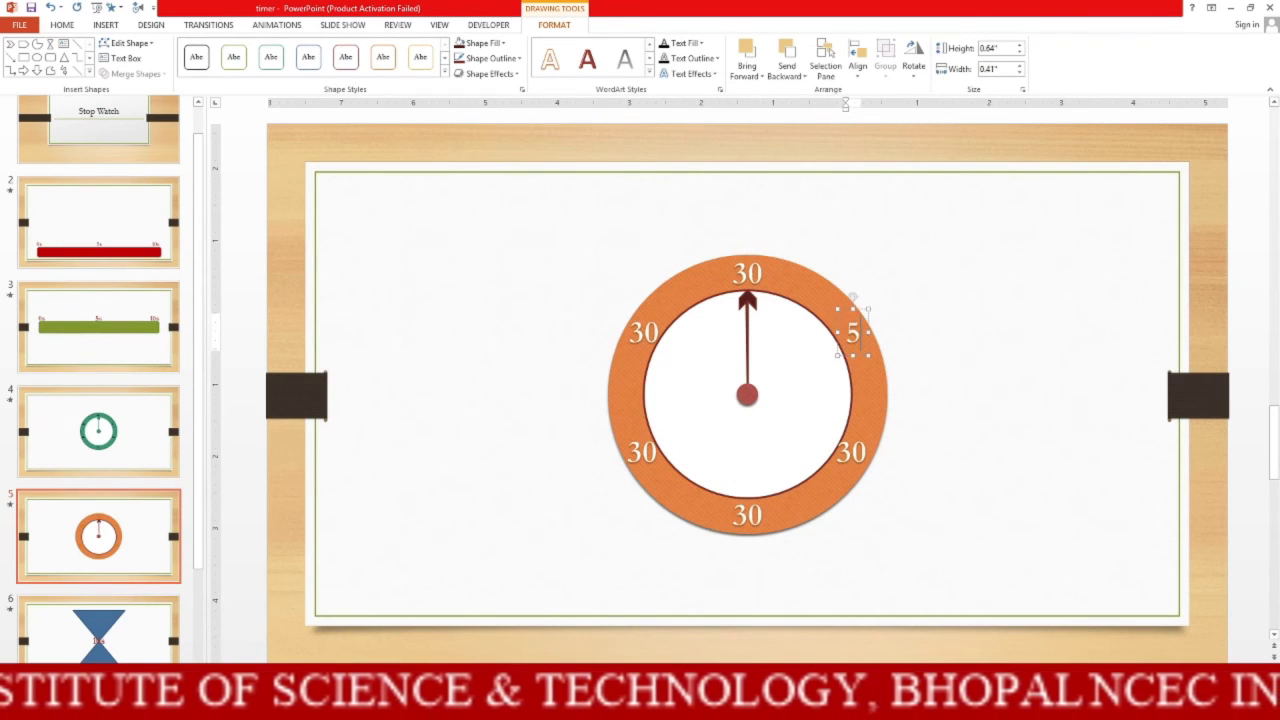
double_click(851, 455)
type("10")
left_click(759, 520)
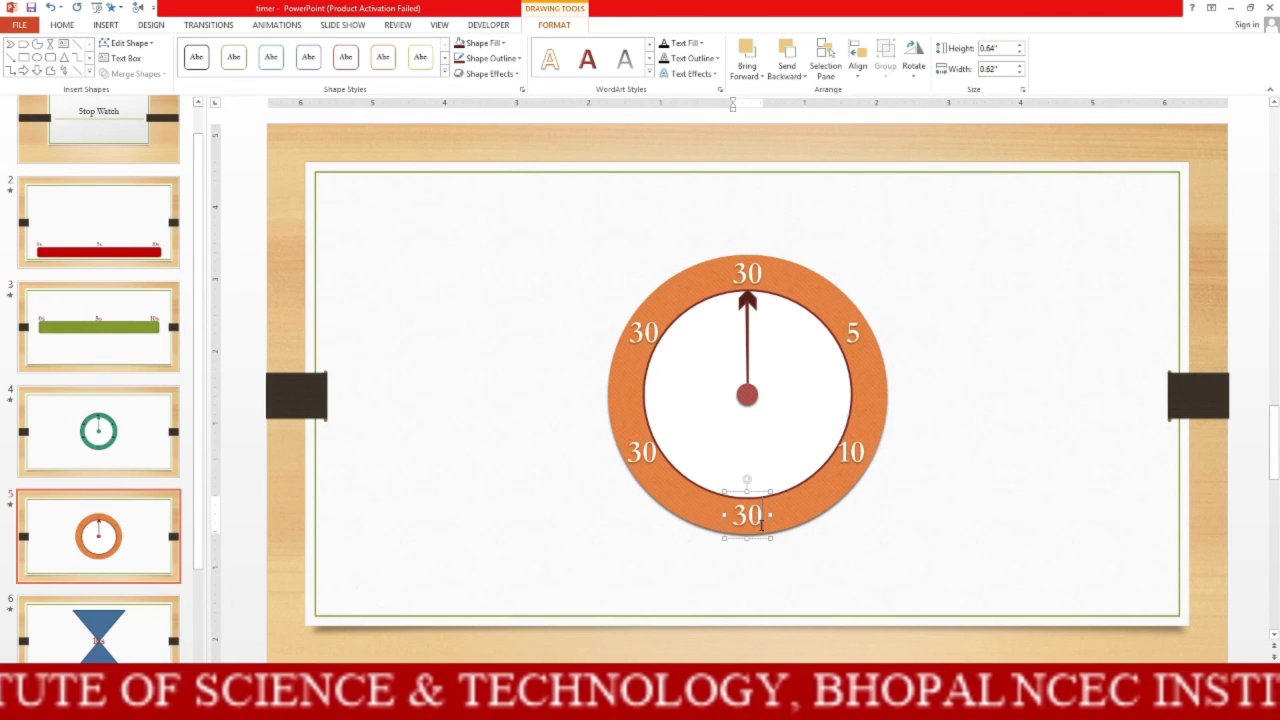
double_click(747, 515)
type("1")
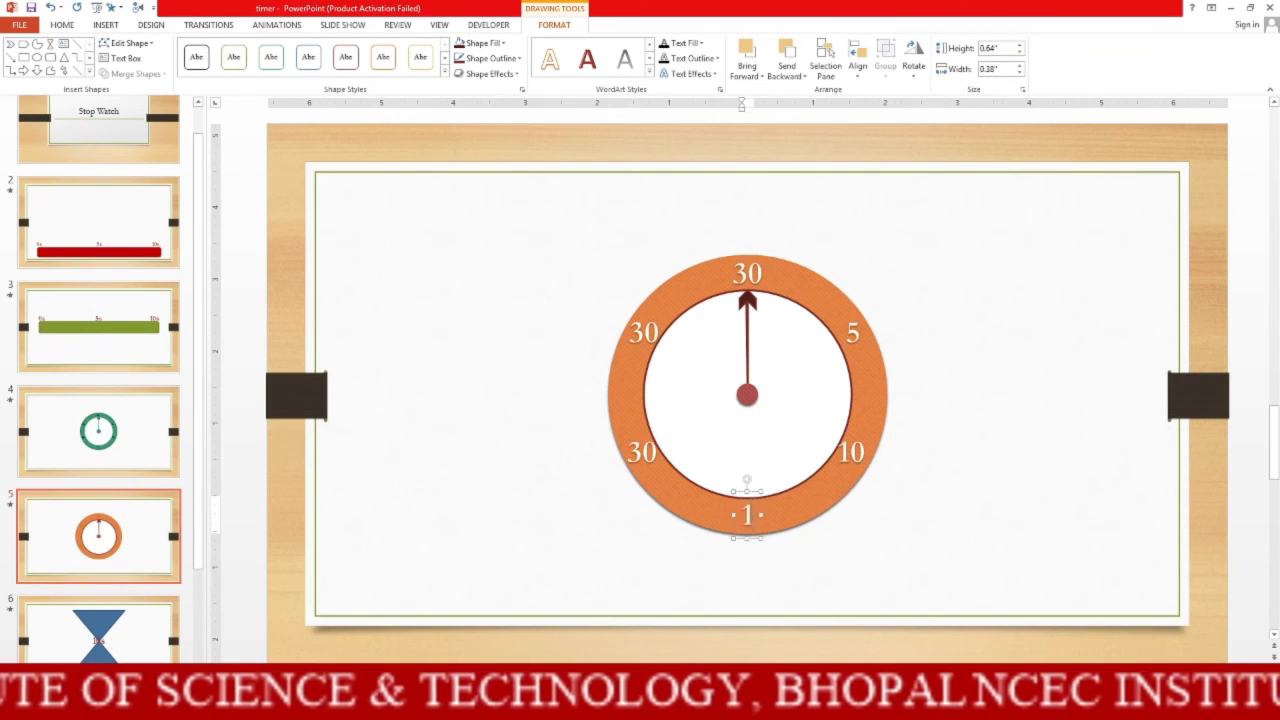
type("5")
Change the left label to 20 and the upper-left label to 25.
left_click(638, 452)
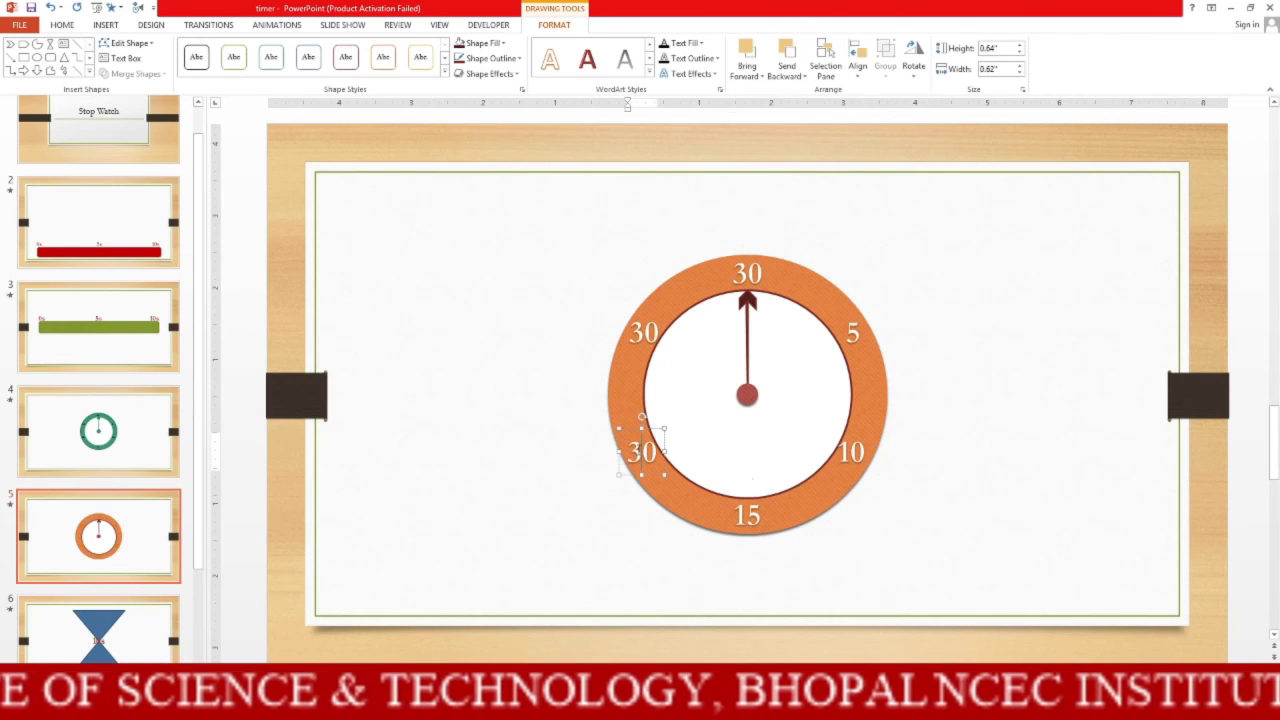
key("BackSpace")
type("2")
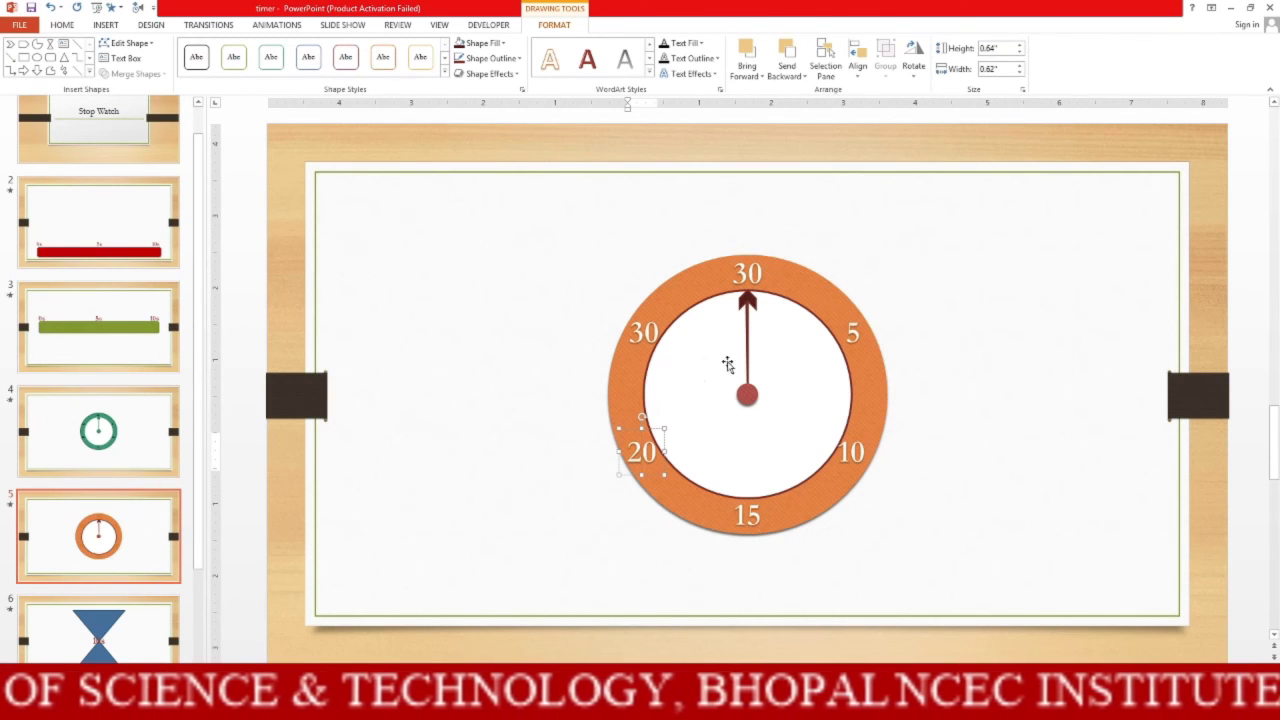
left_click(647, 332)
key("BackSpace")
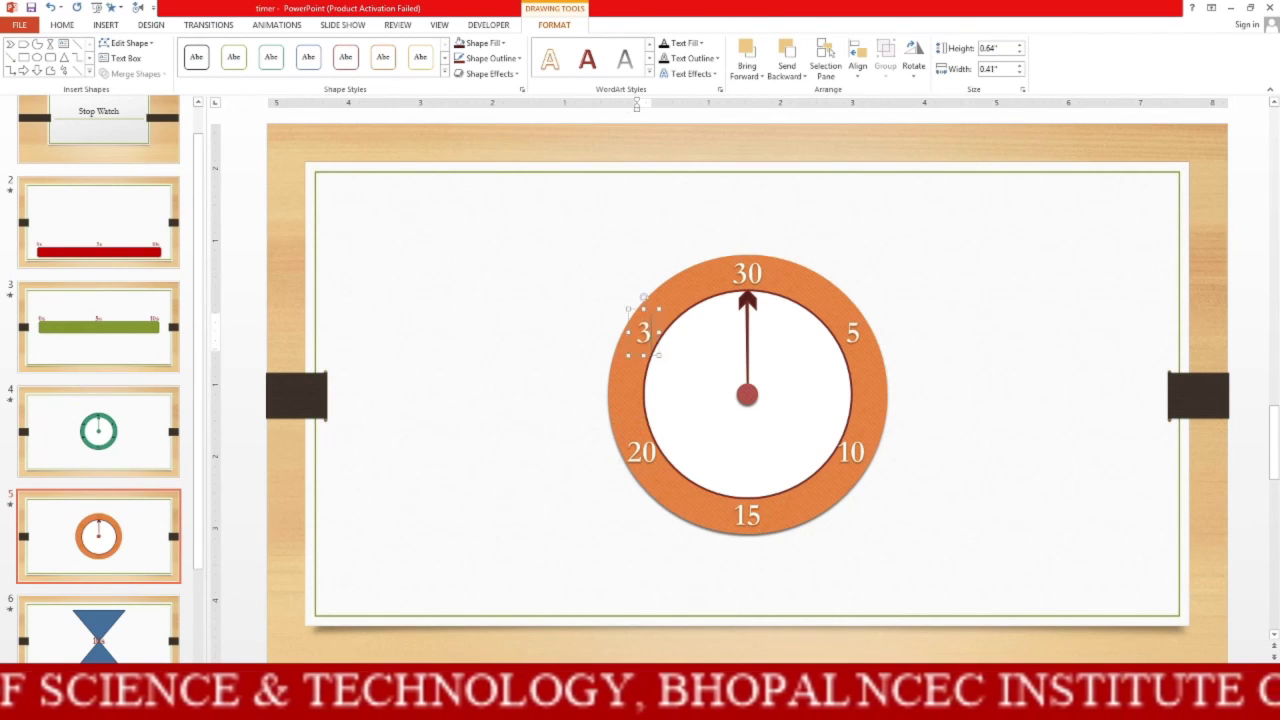
key("BackSpace")
type("25")
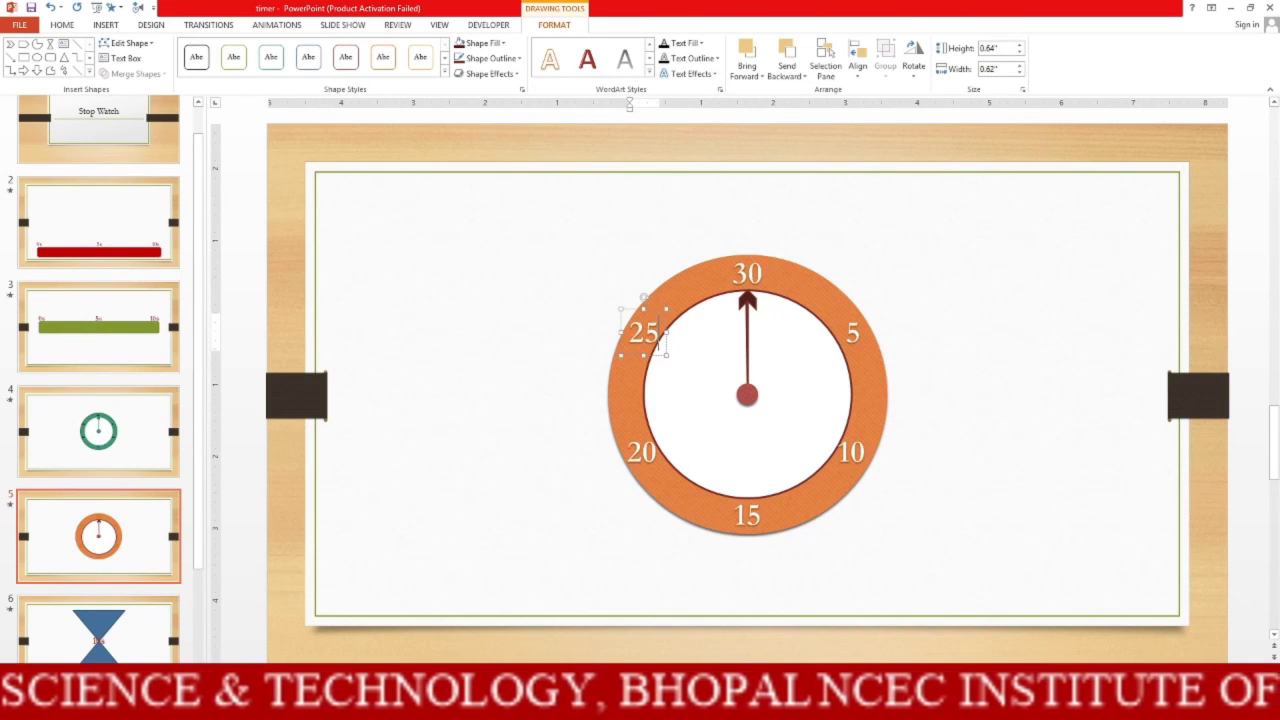
left_click(975, 418)
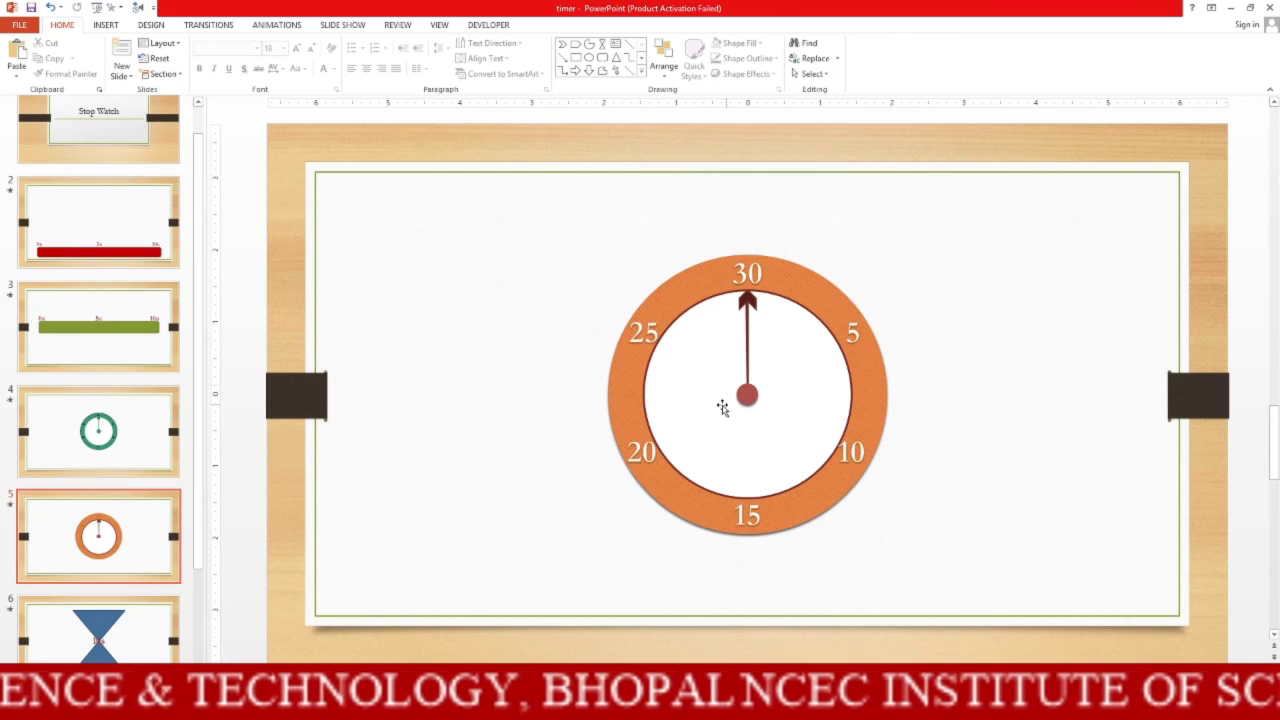
Preview the dial's spinning hand animation.
left_click(748, 436)
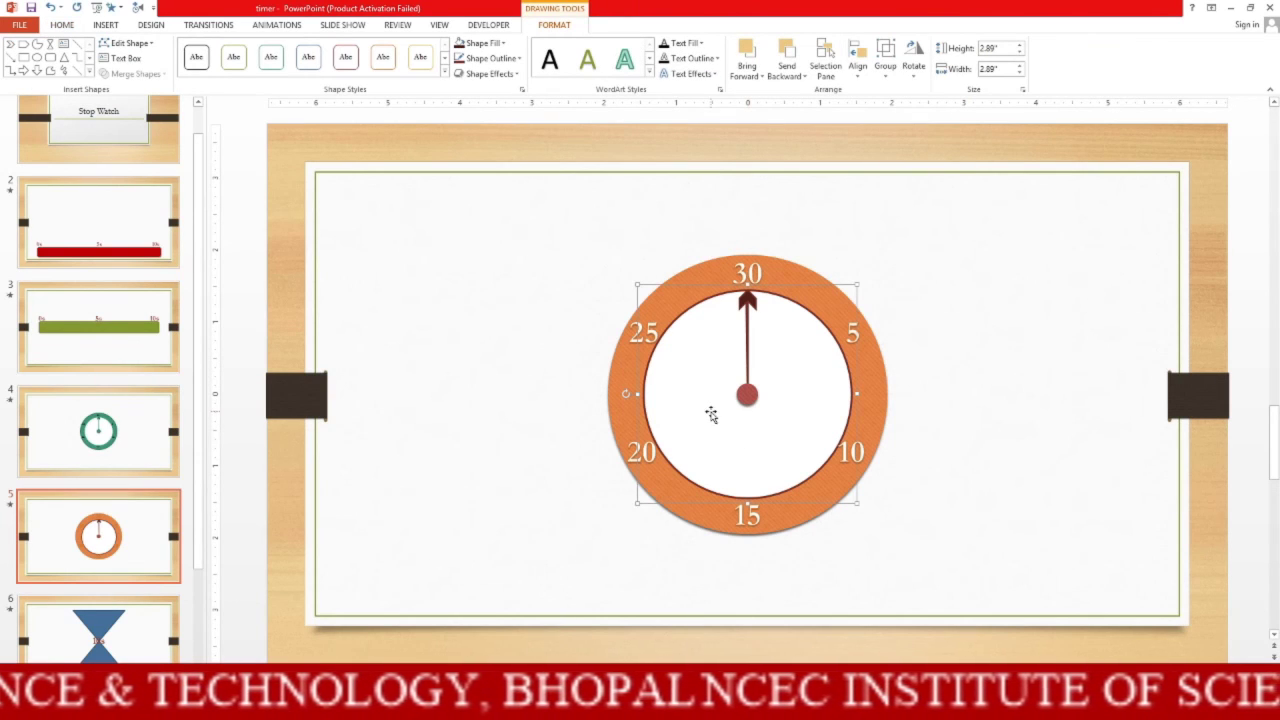
left_click(983, 412)
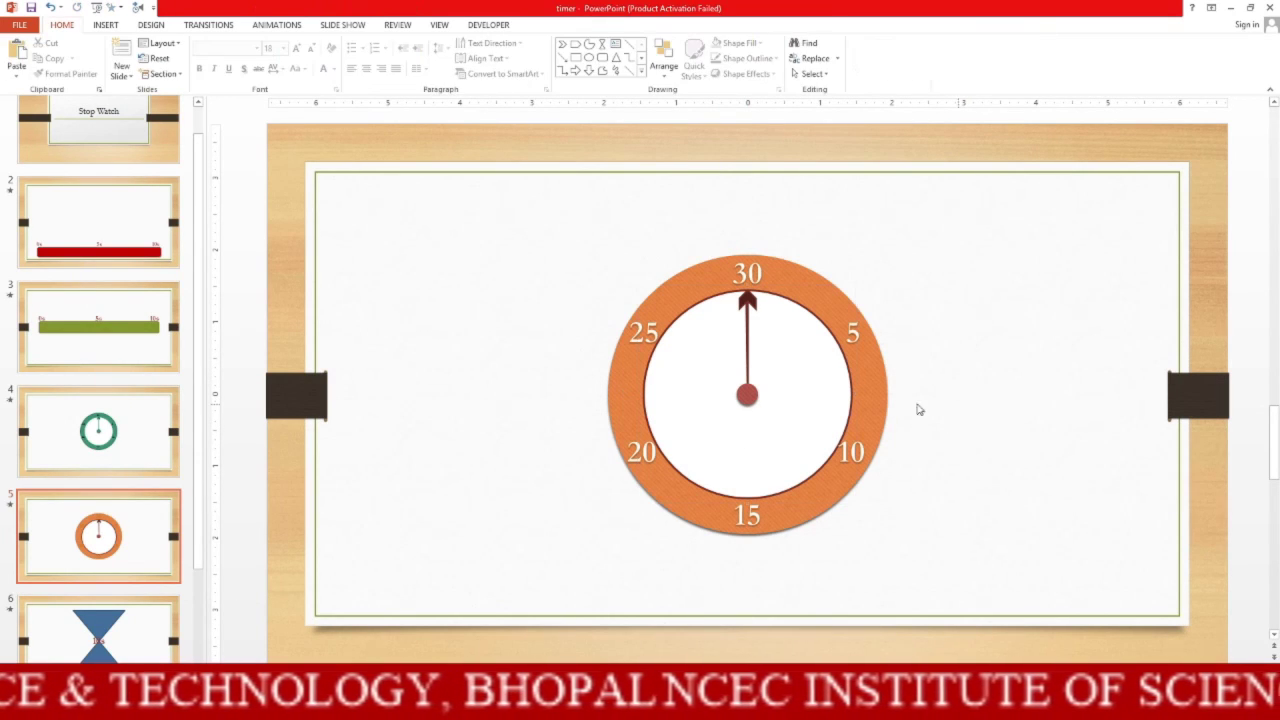
left_click(268, 26)
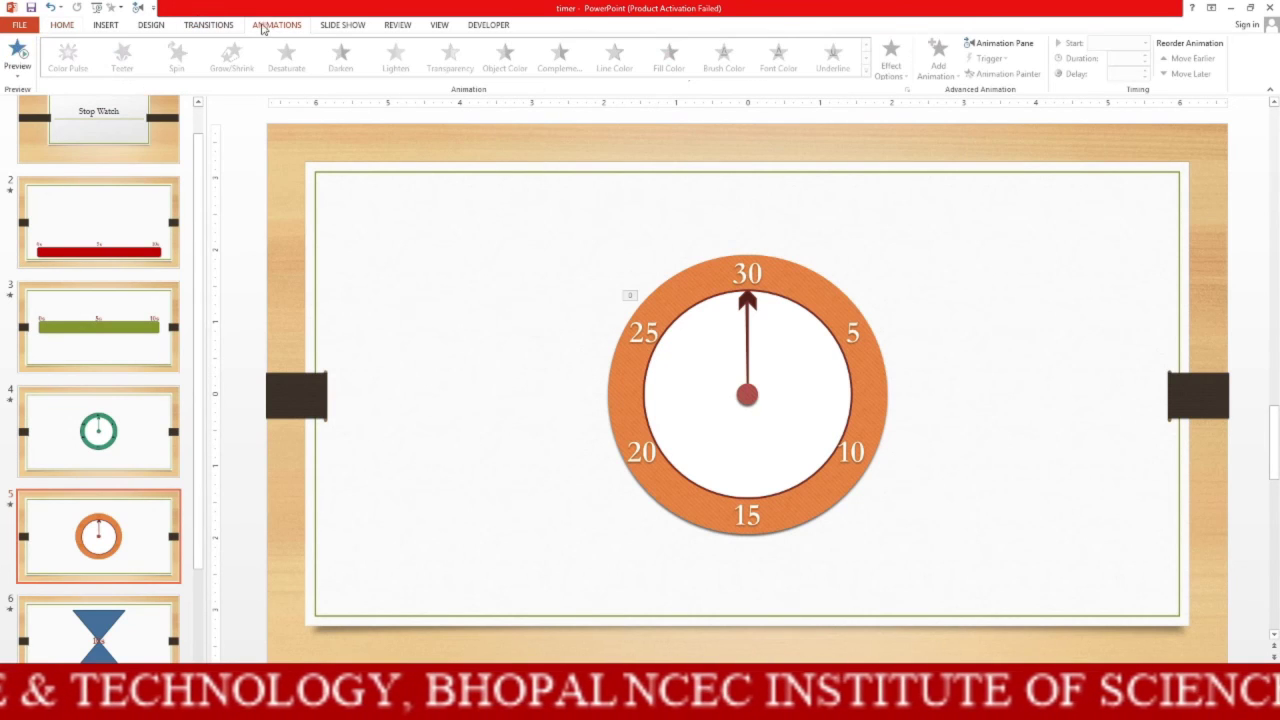
left_click(22, 56)
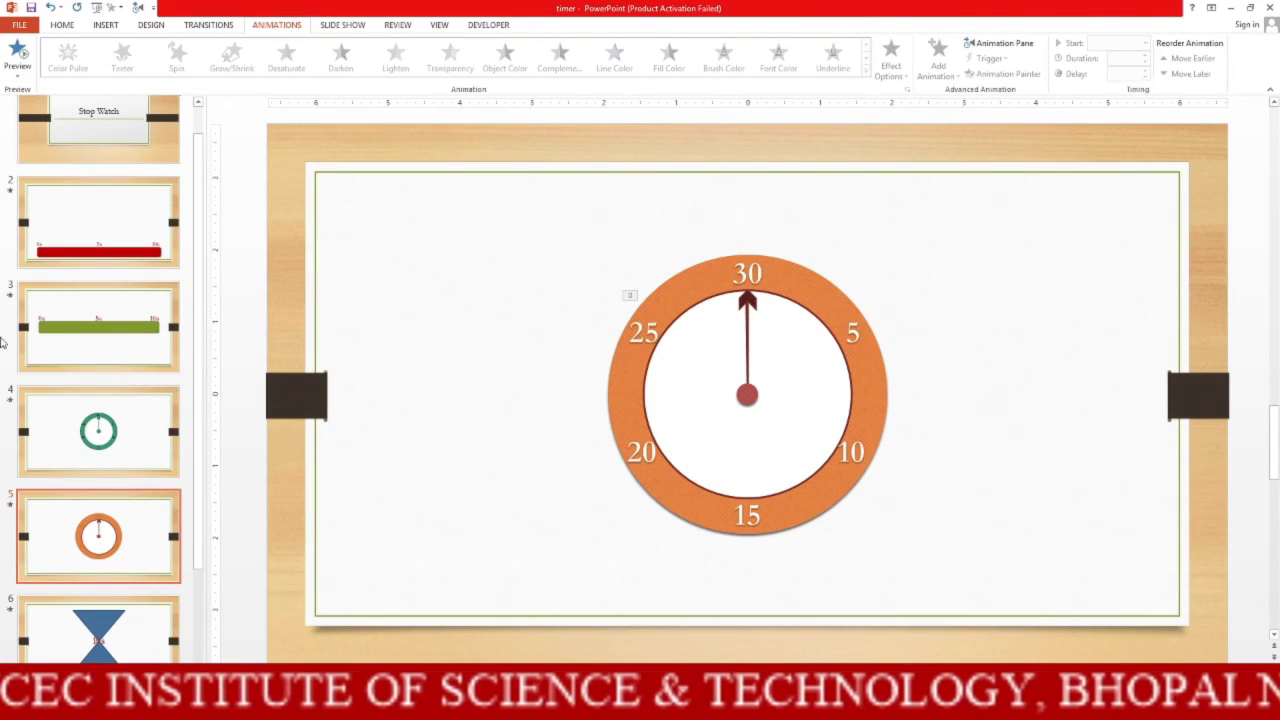
Add a new blank slide after slide 7 and open the WordArt styles list.
left_click(135, 643)
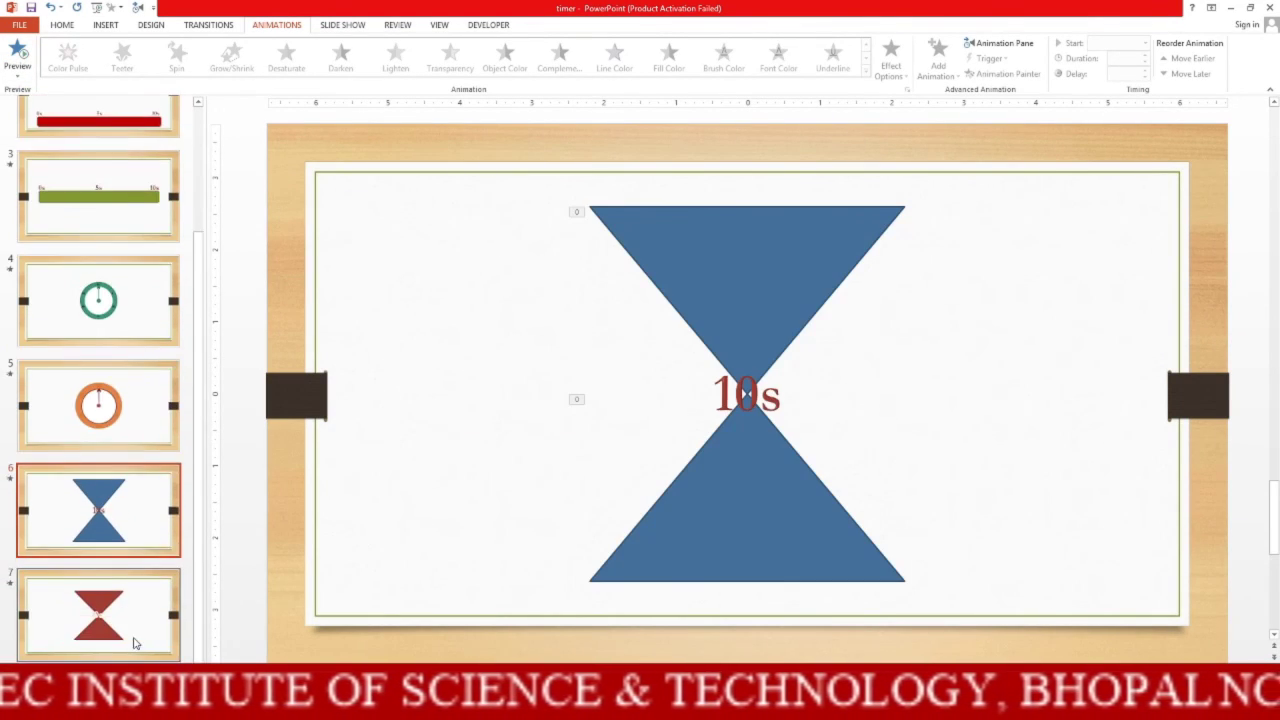
left_click(143, 622)
key("Return")
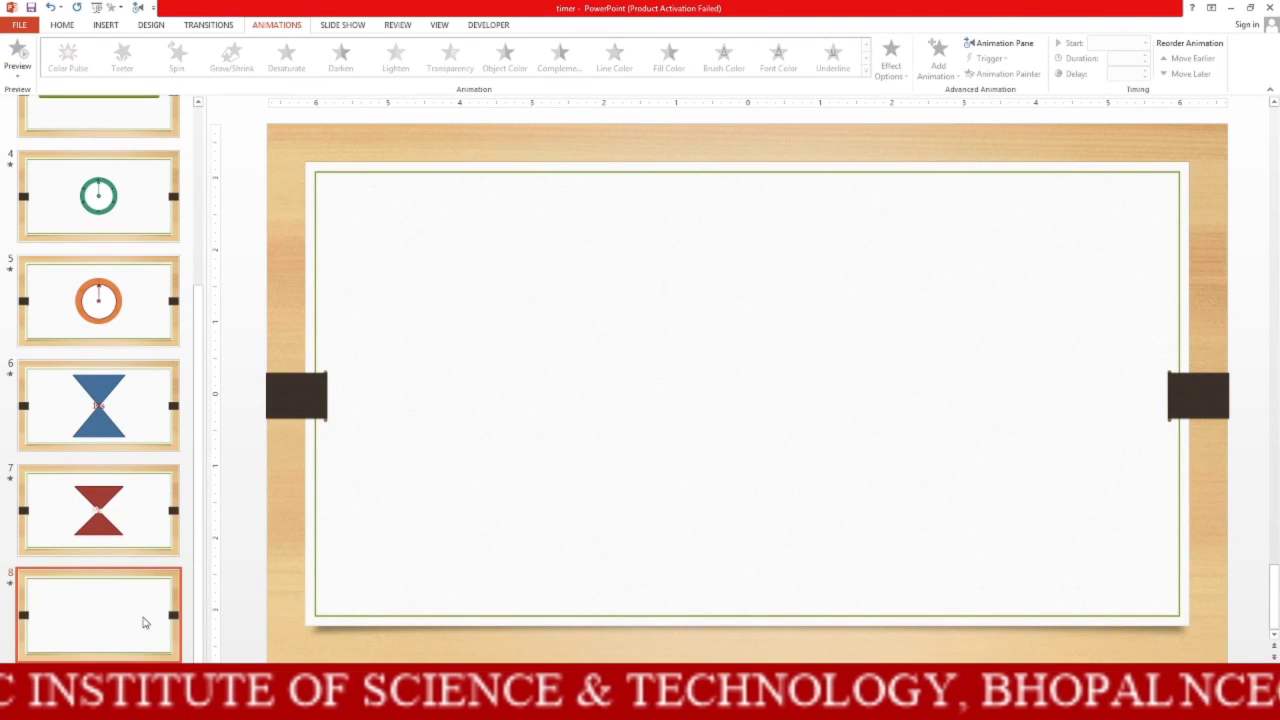
left_click(100, 27)
left_click(545, 58)
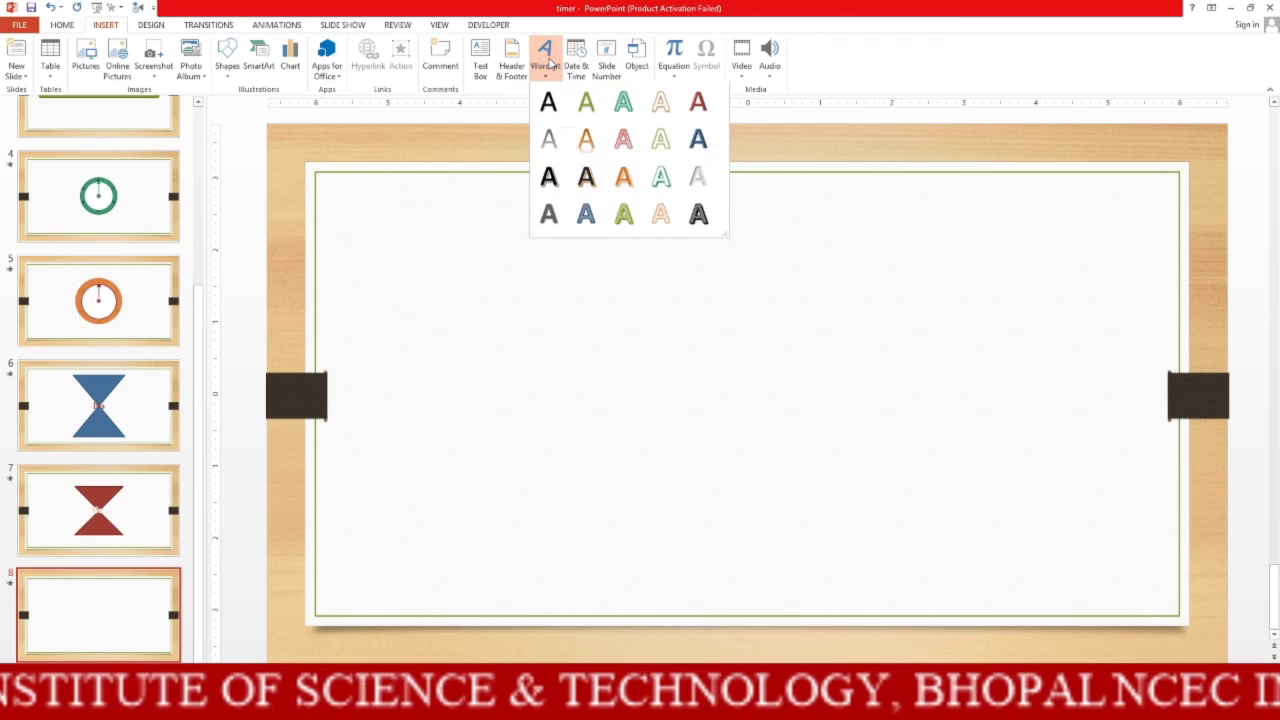
Insert dark red WordArt reading 'Like share comment', then erase it and discard the empty box.
left_click(698, 104)
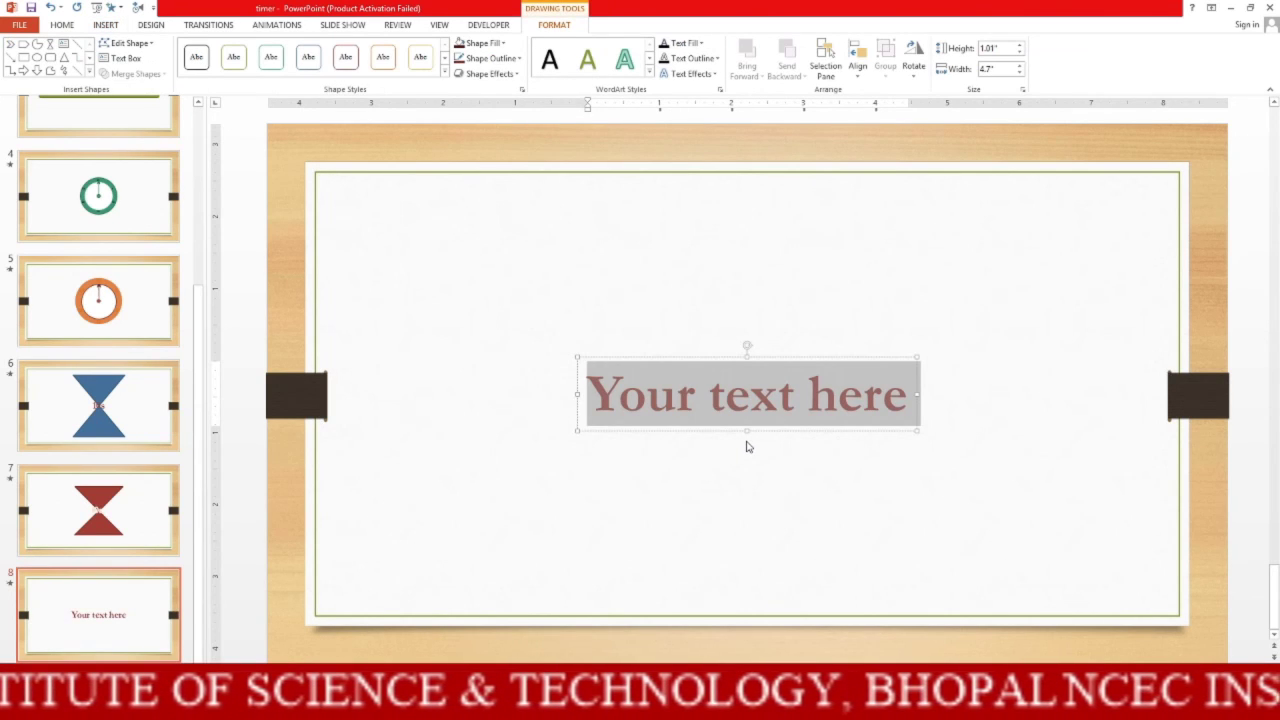
type("Like ")
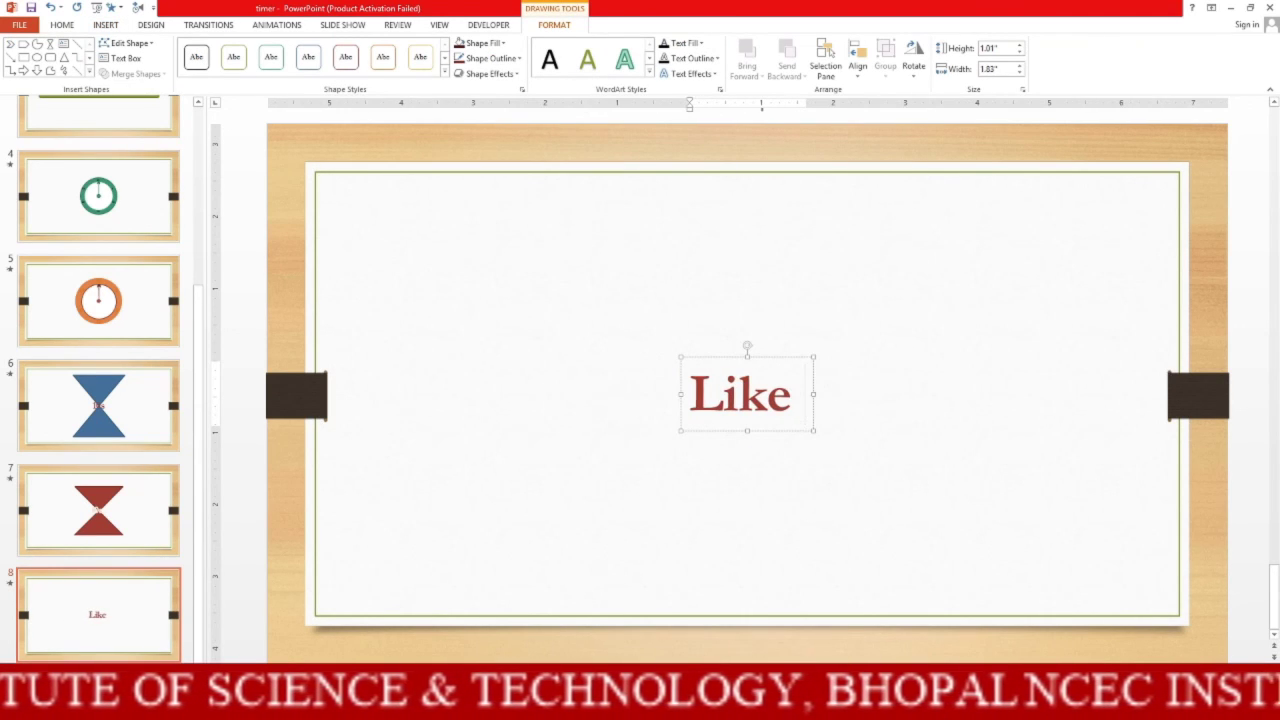
type("share ")
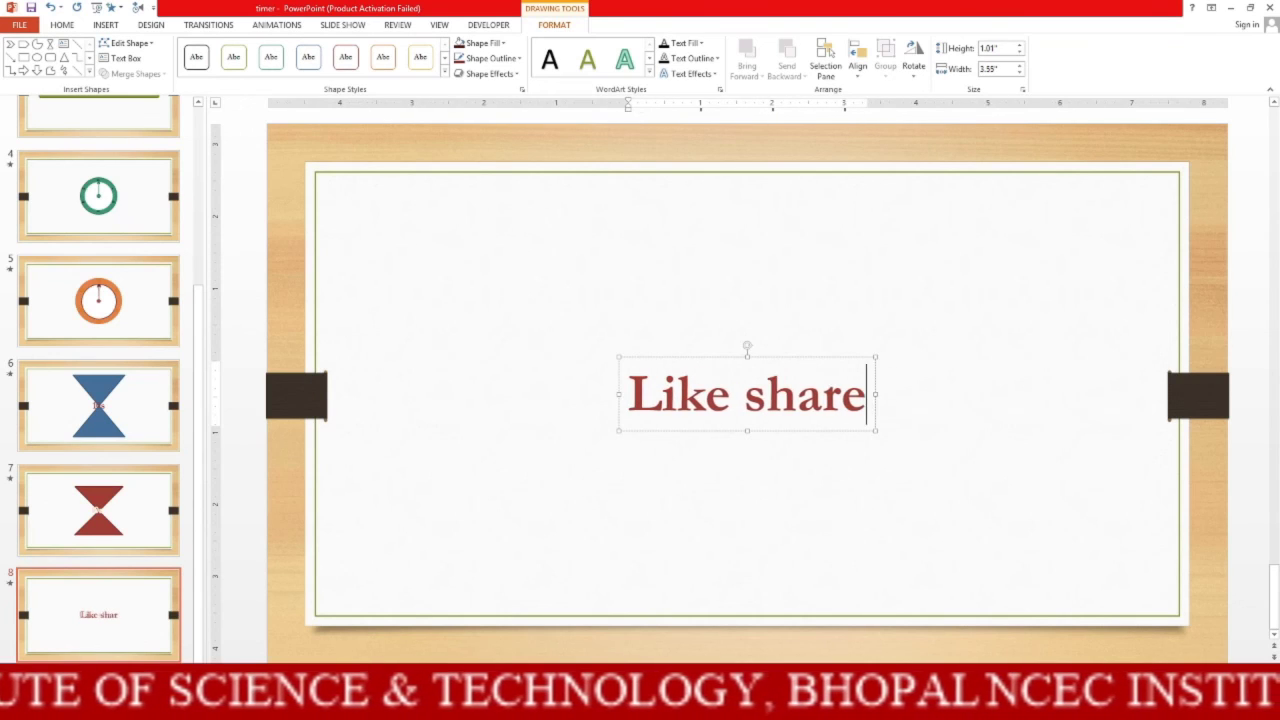
type("co")
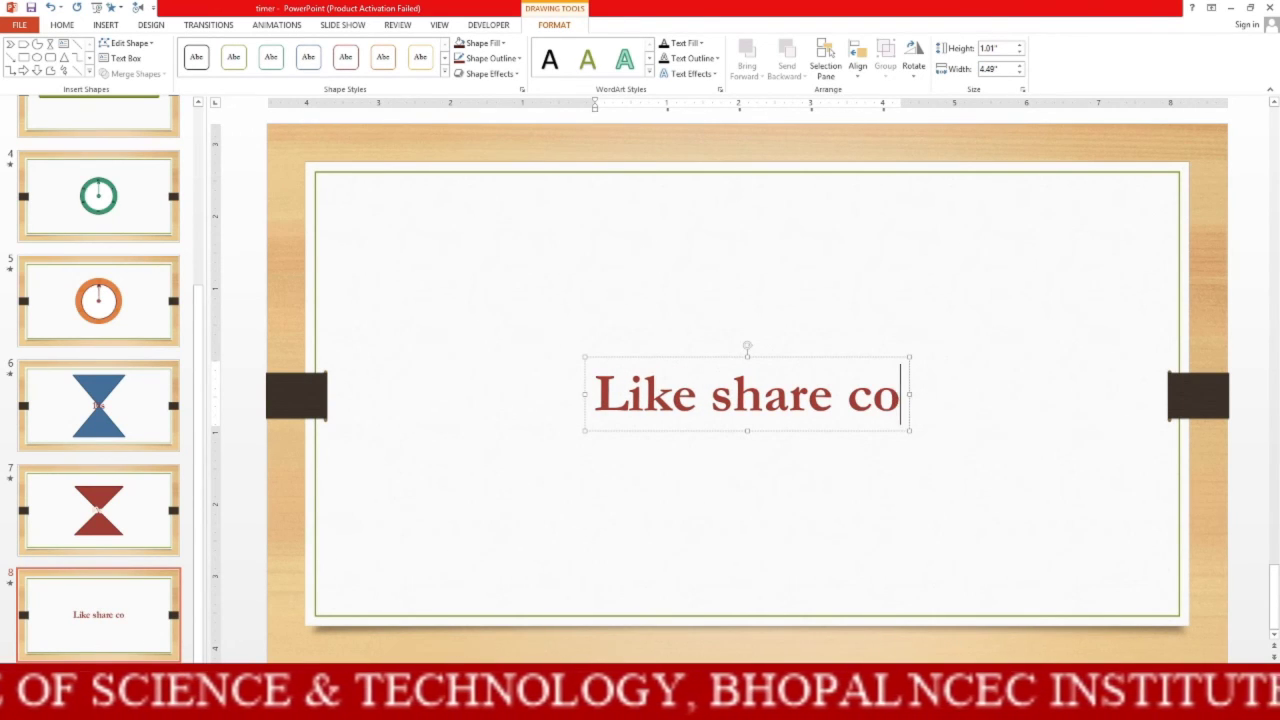
type("mm")
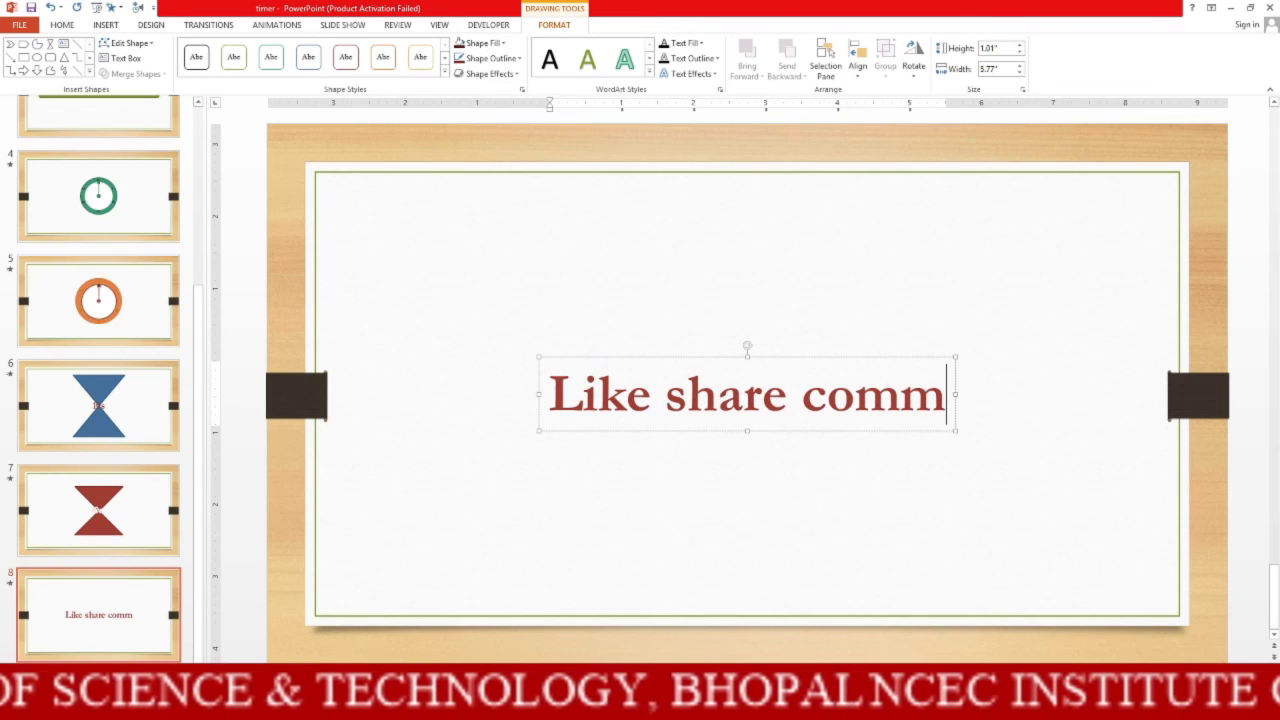
type("ent")
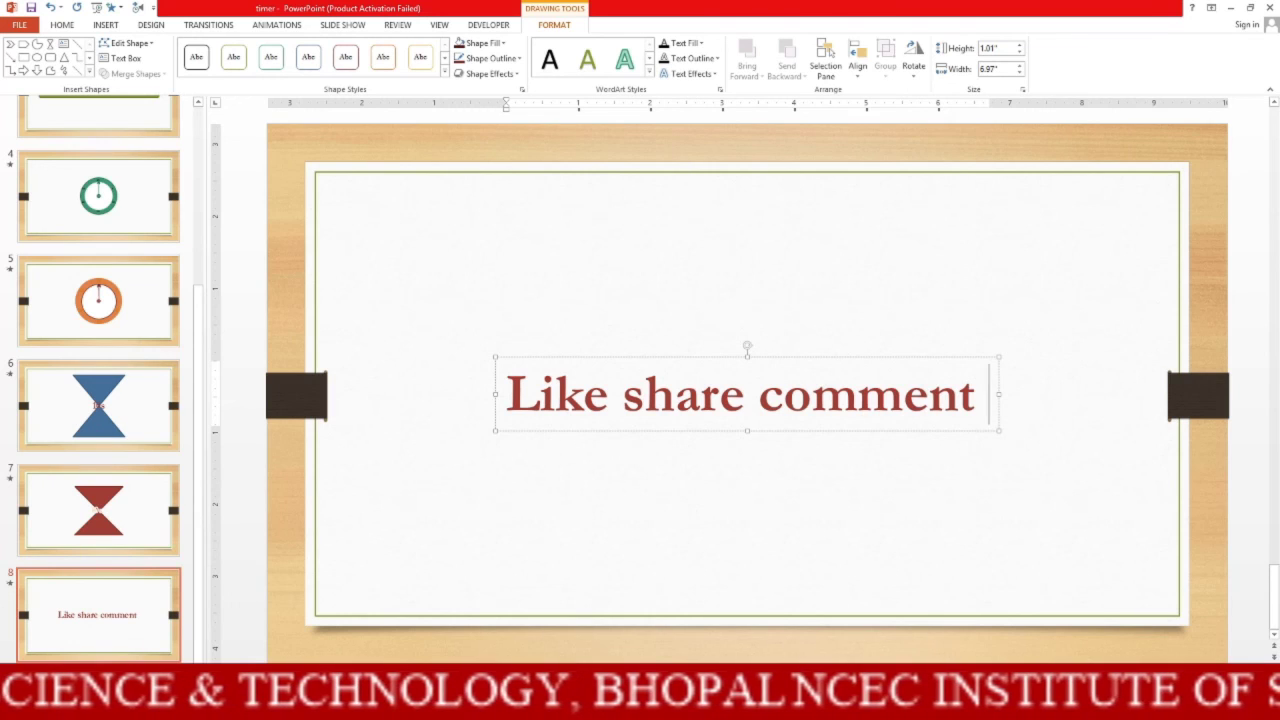
key("BackSpace")
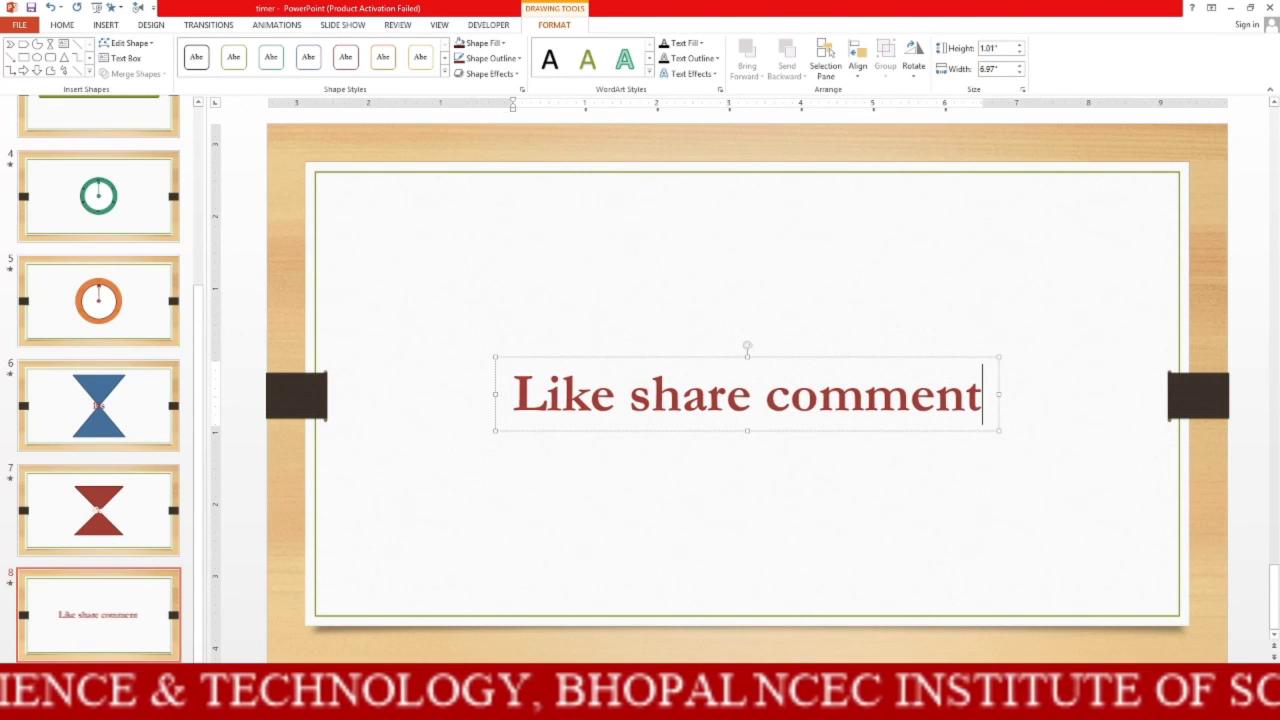
key("BackSpace")
key("BackSpace")
key("BackSpace")
key("BackSpace")
key("BackSpace")
key("BackSpace")
key("BackSpace")
key("BackSpace")
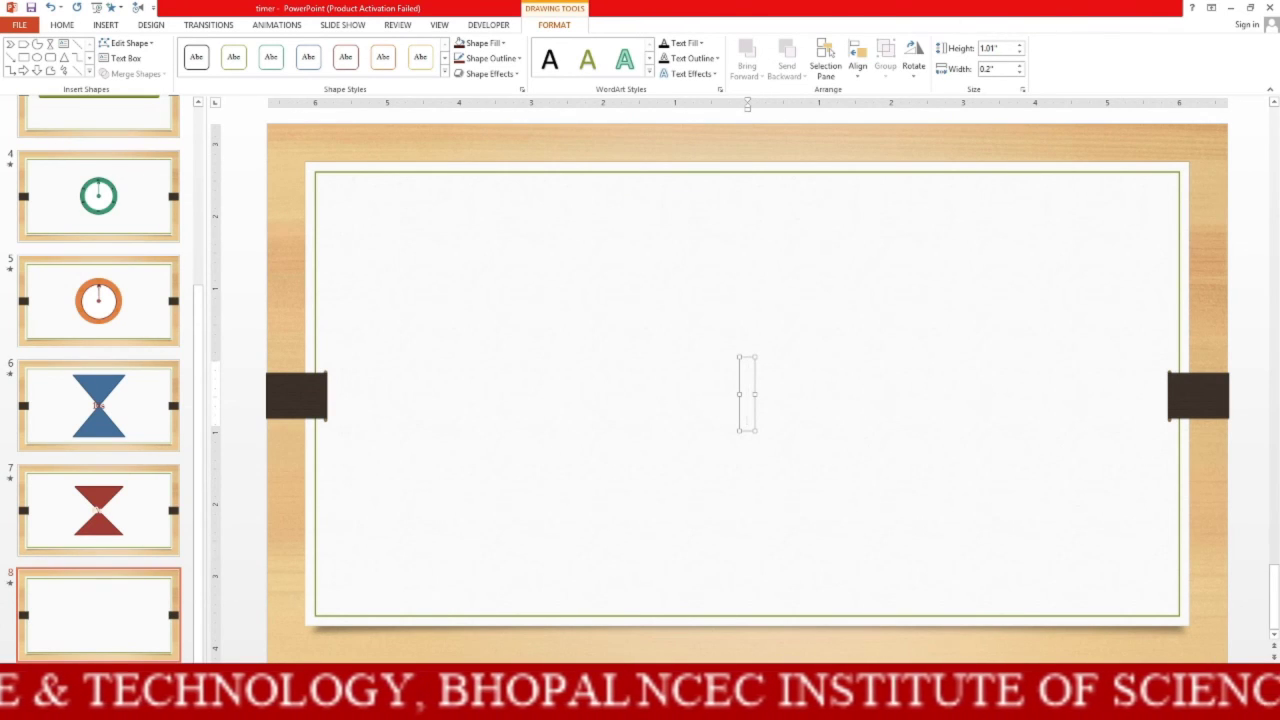
left_click(445, 460)
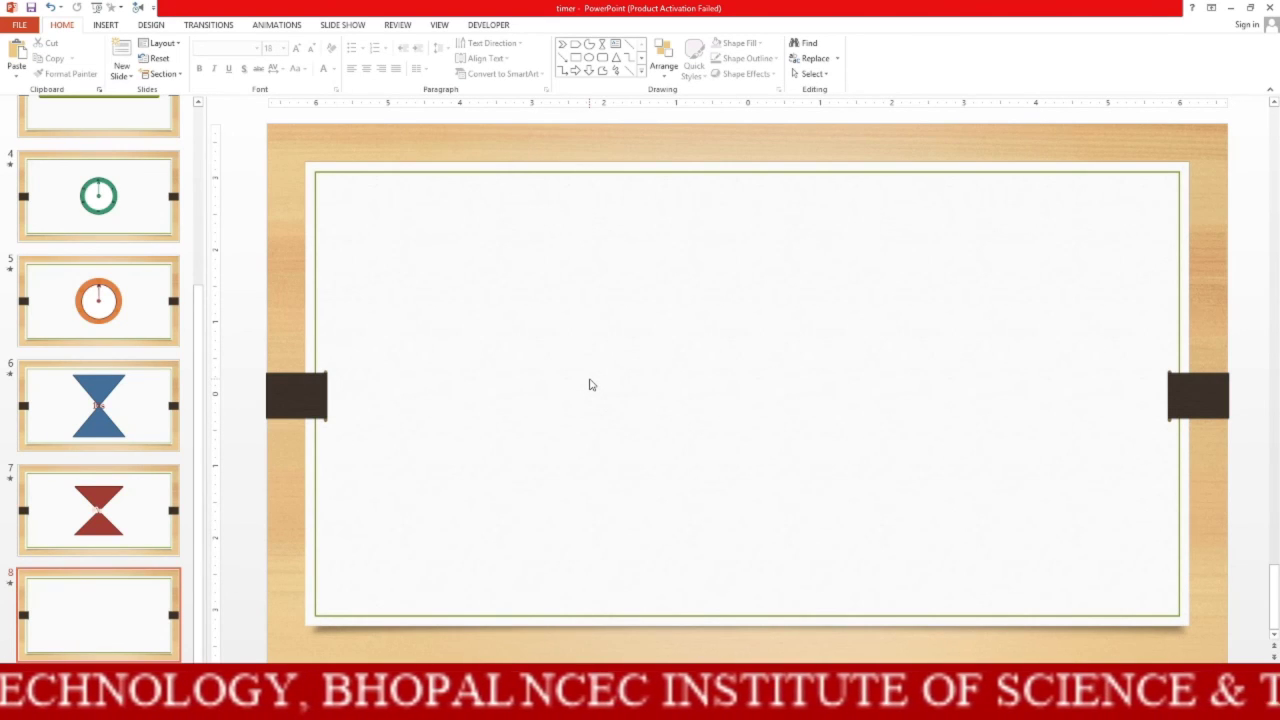
Insert a dark red WordArt box on slide 8 and type 'Subscribe' into it.
left_click(106, 24)
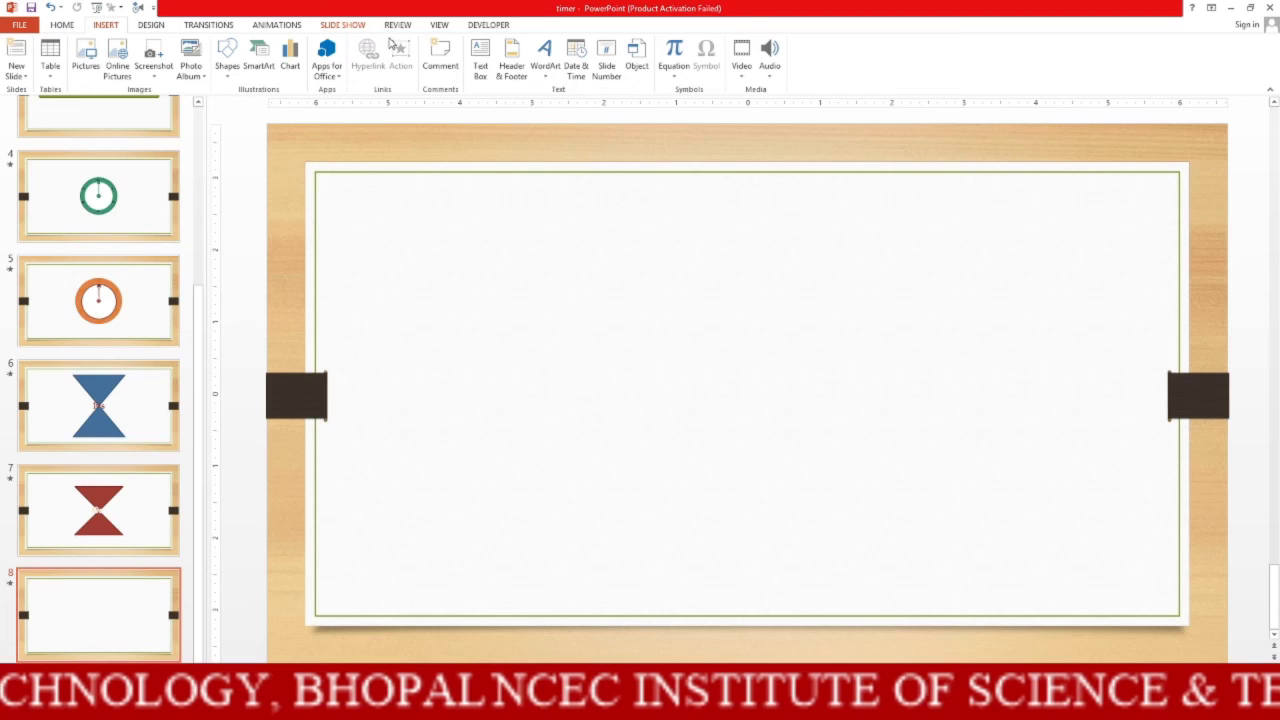
left_click(545, 55)
left_click(698, 104)
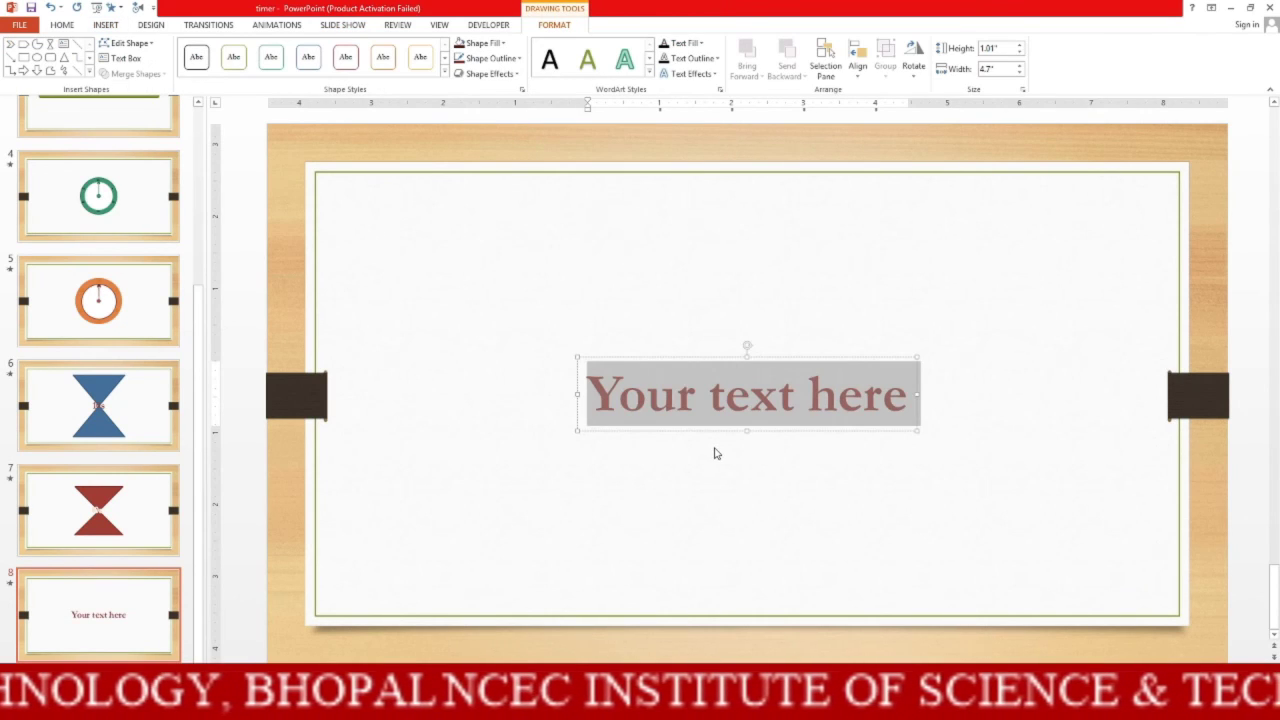
type("Sub")
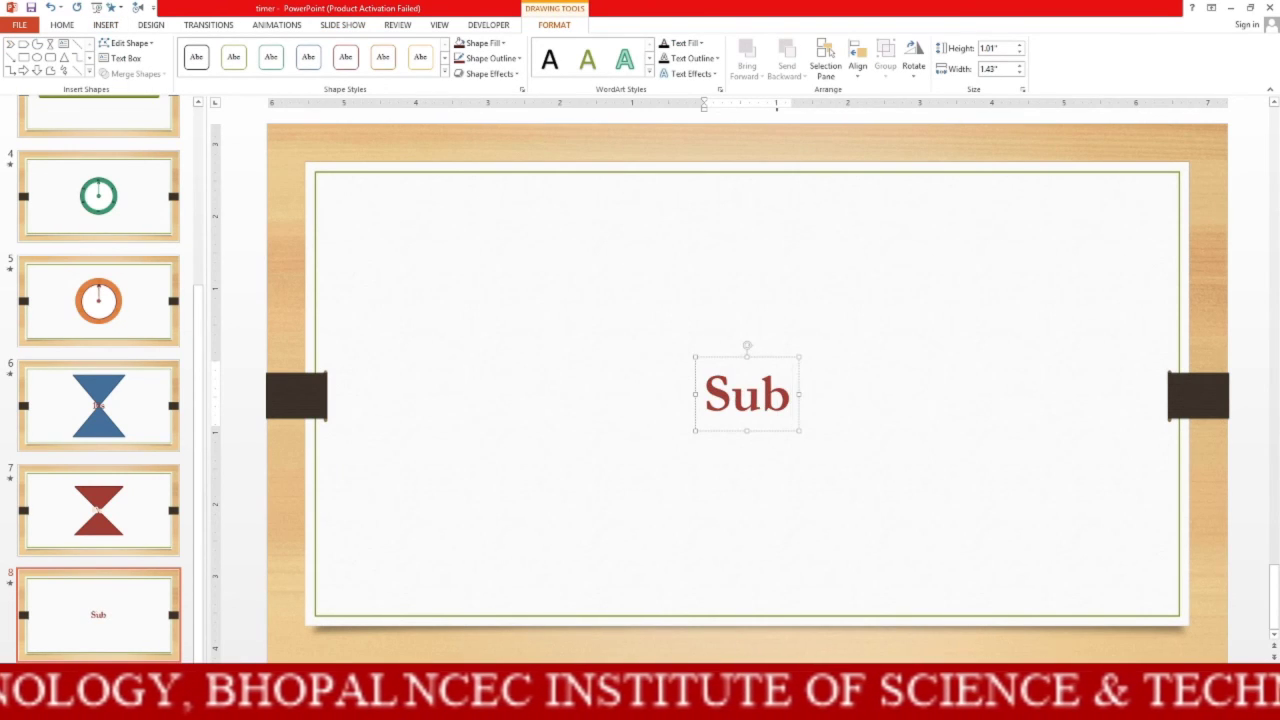
type("scrib")
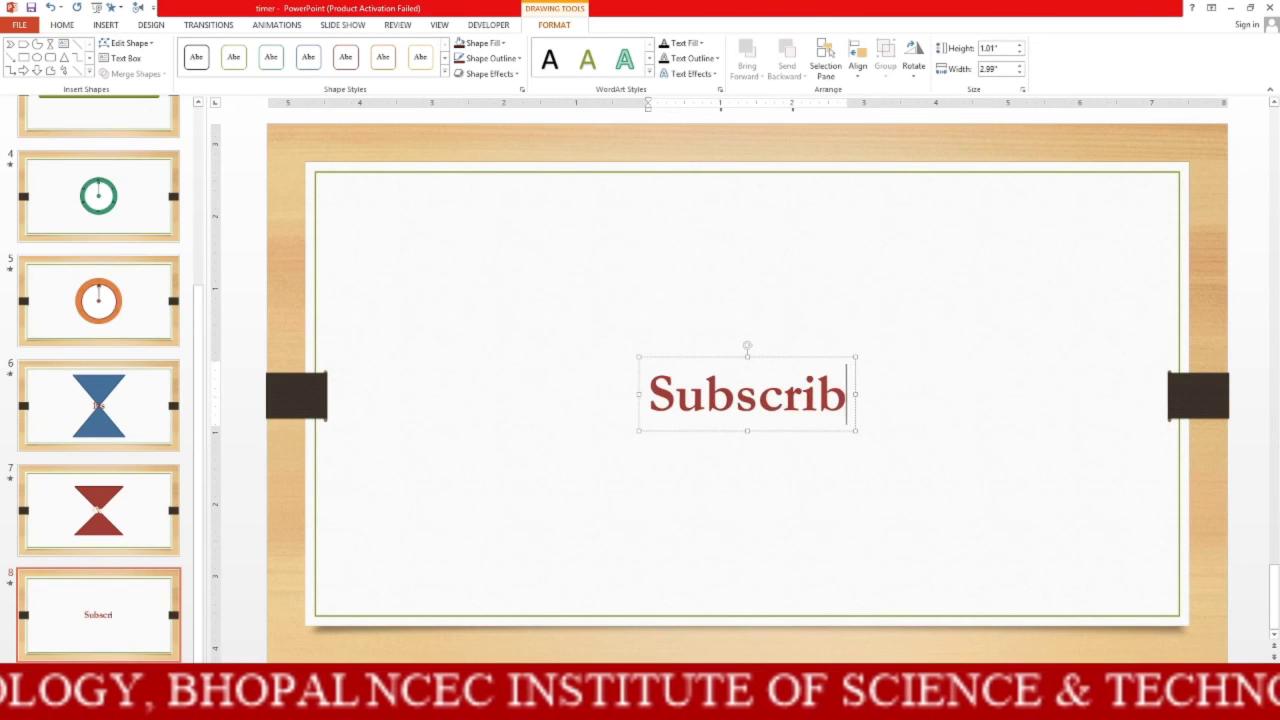
type("e")
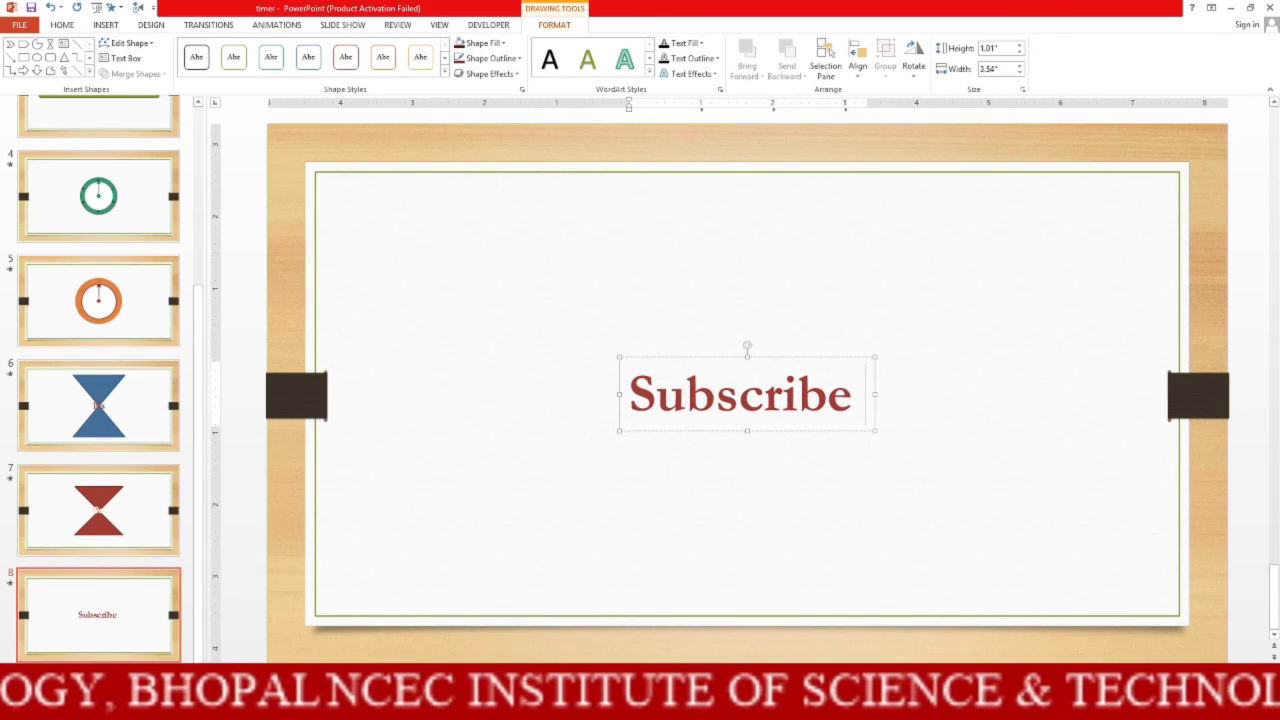